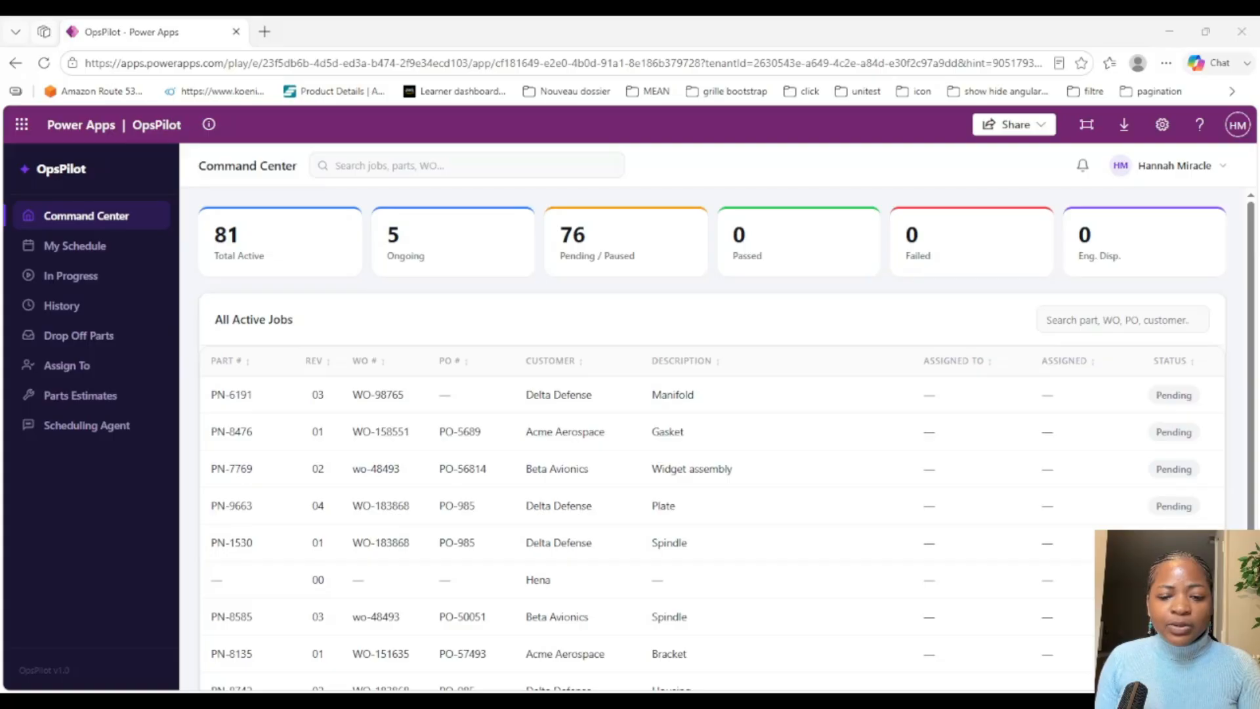
# Step: Open the Assign To page of OpsPilot in the non-manager session and look through its parts queue
pyautogui.click(556, 642)
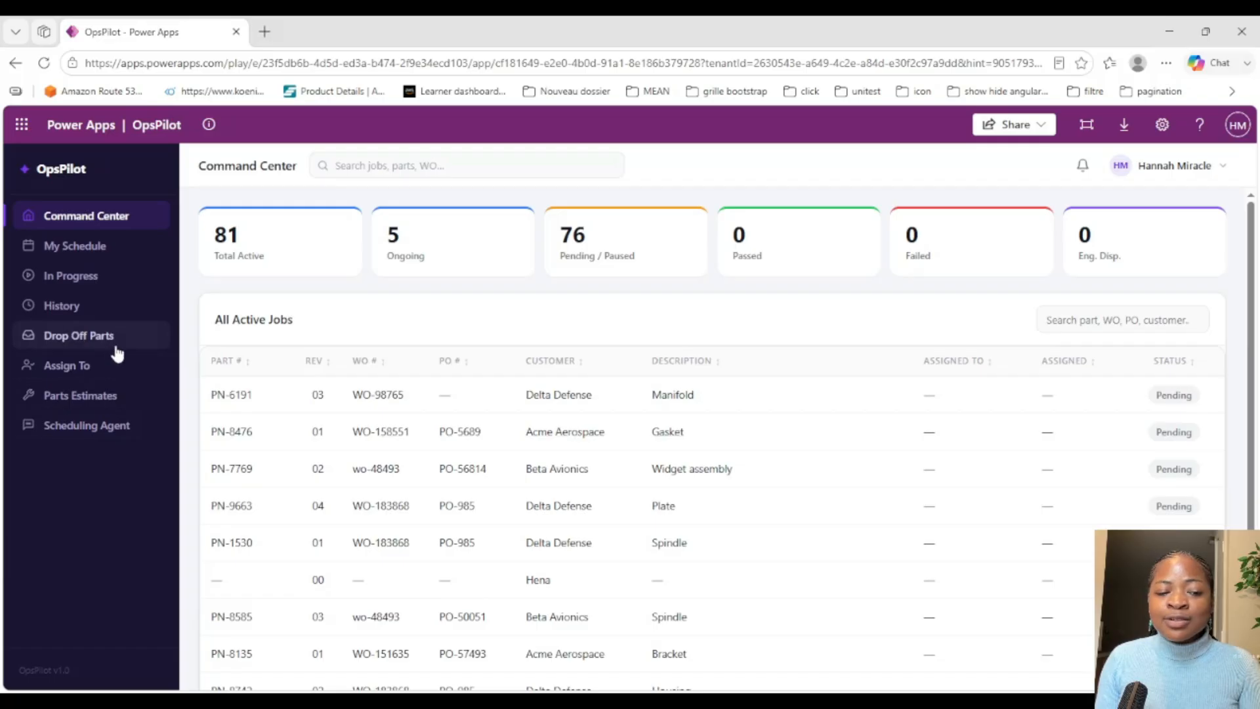
pyautogui.click(96, 378)
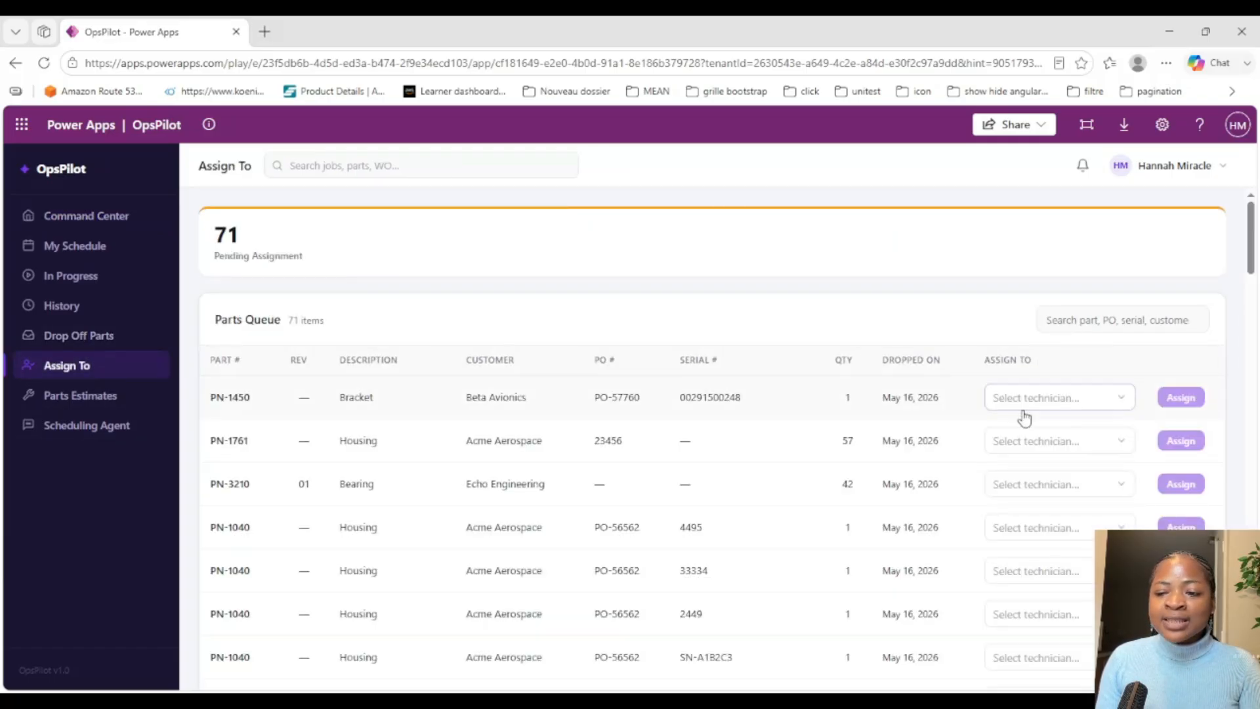
pyautogui.scroll(-15, 999, 451)
pyautogui.scroll(-10, 983, 460)
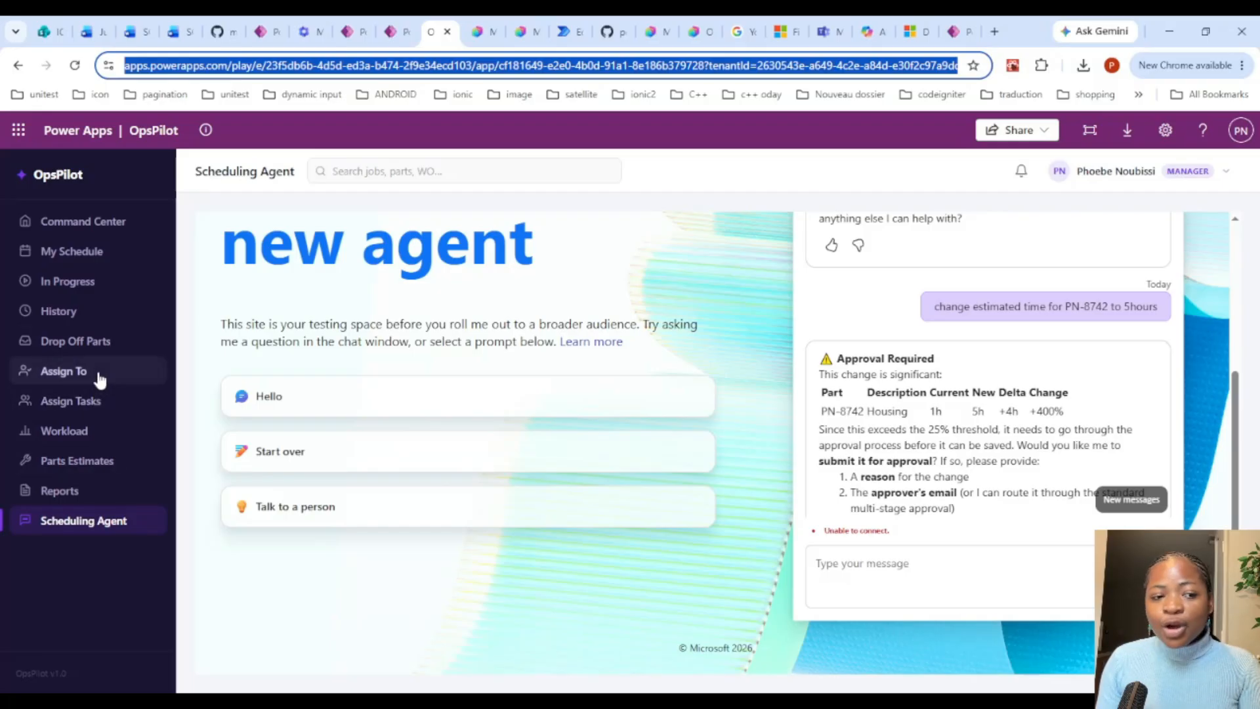
# Step: Switch to the manager's session in Chrome, look through the Assign Tasks parts queue, and open the Assign To page
pyautogui.click(92, 434)
pyautogui.click(91, 404)
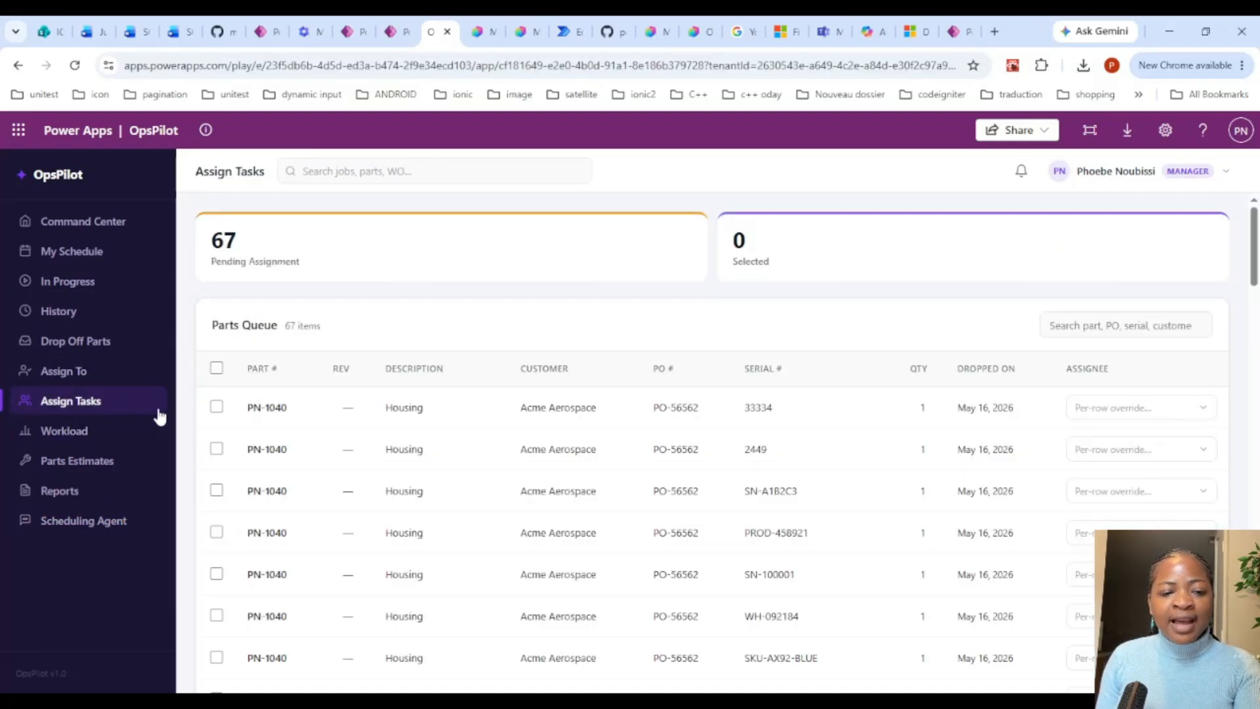
pyautogui.scroll(-15, 593, 365)
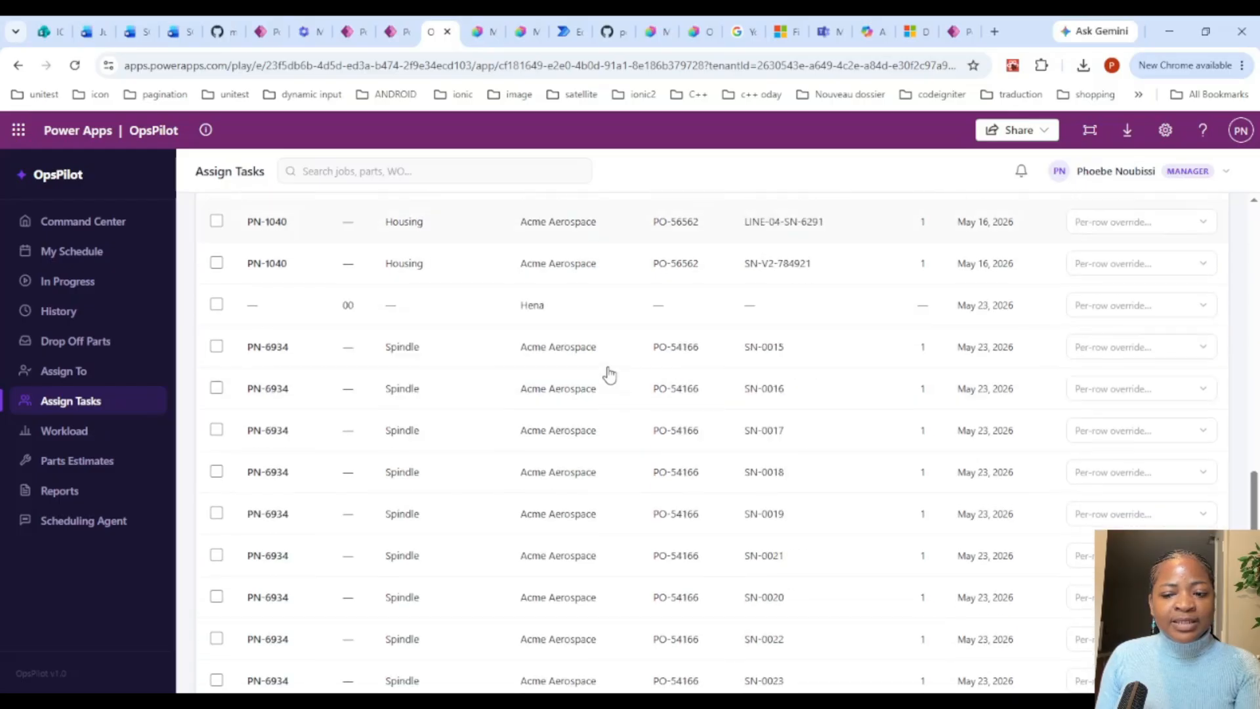
pyautogui.scroll(10, 630, 295)
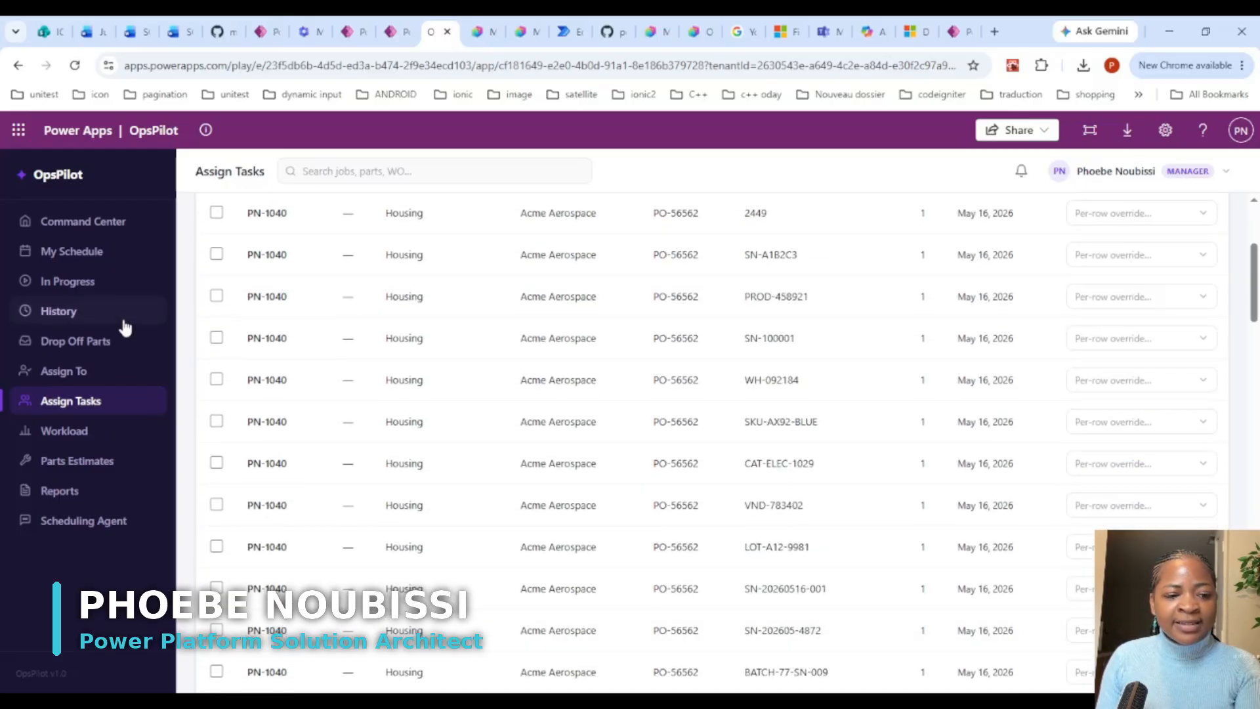
pyautogui.click(82, 378)
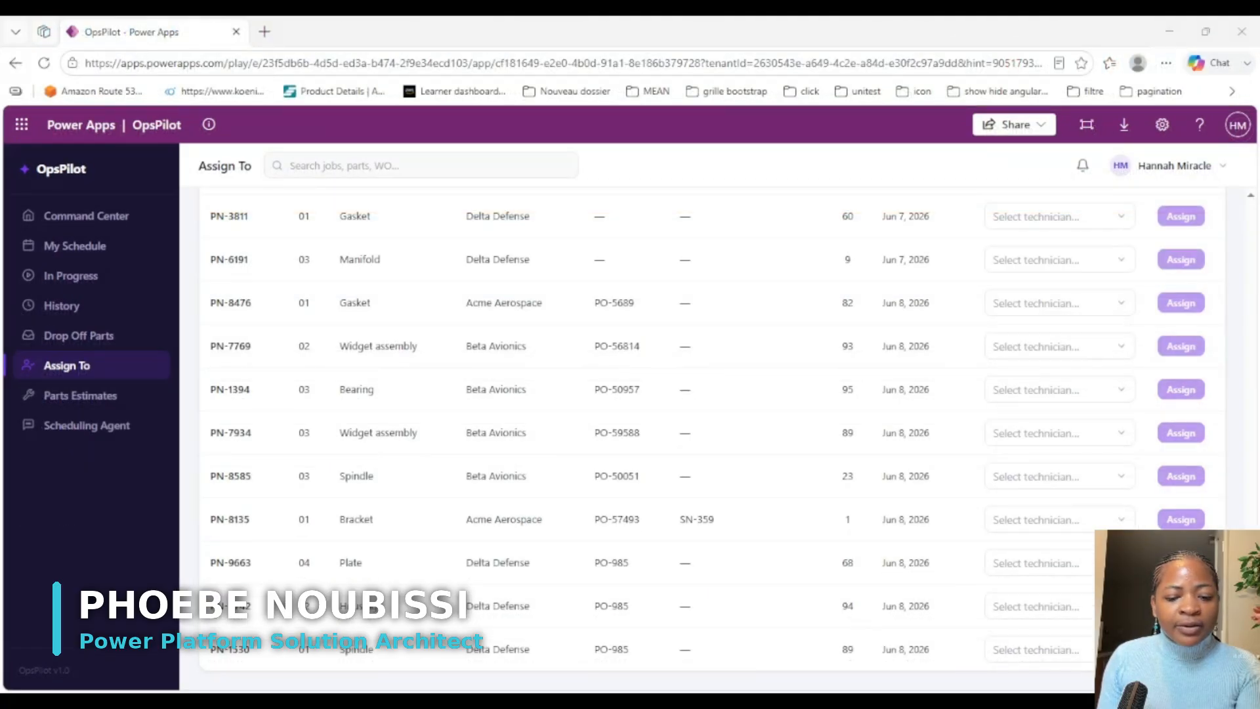
# Step: Return to the non-manager session in Edge, open the developer console beside the Assign To page, and clear its messages
pyautogui.click(536, 657)
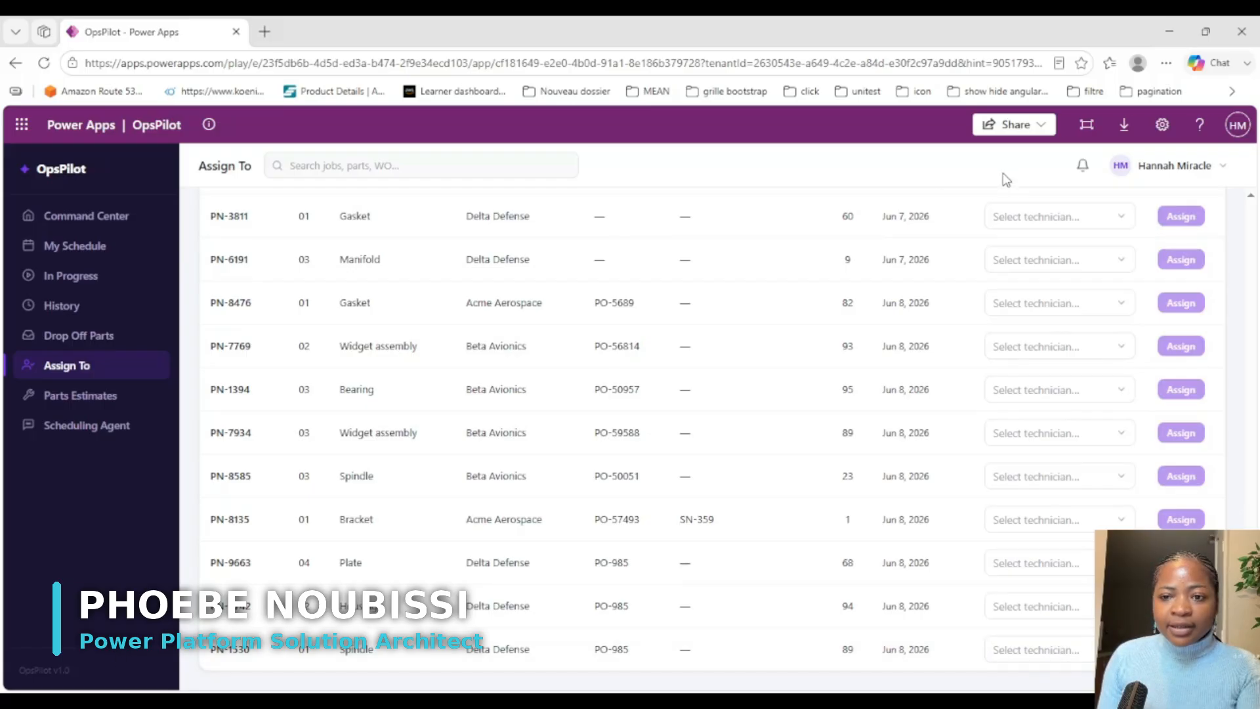
pyautogui.press('F12')
pyautogui.click(1042, 128)
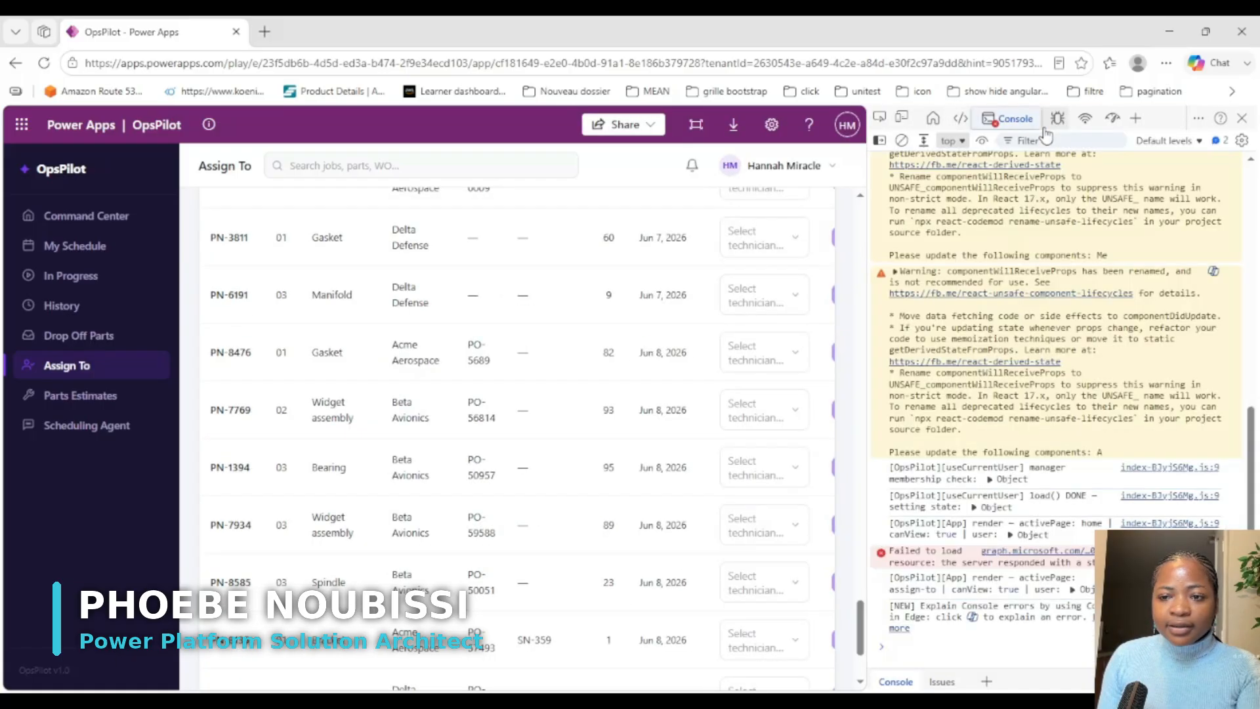
pyautogui.click(902, 141)
pyautogui.scroll(-3, 733, 594)
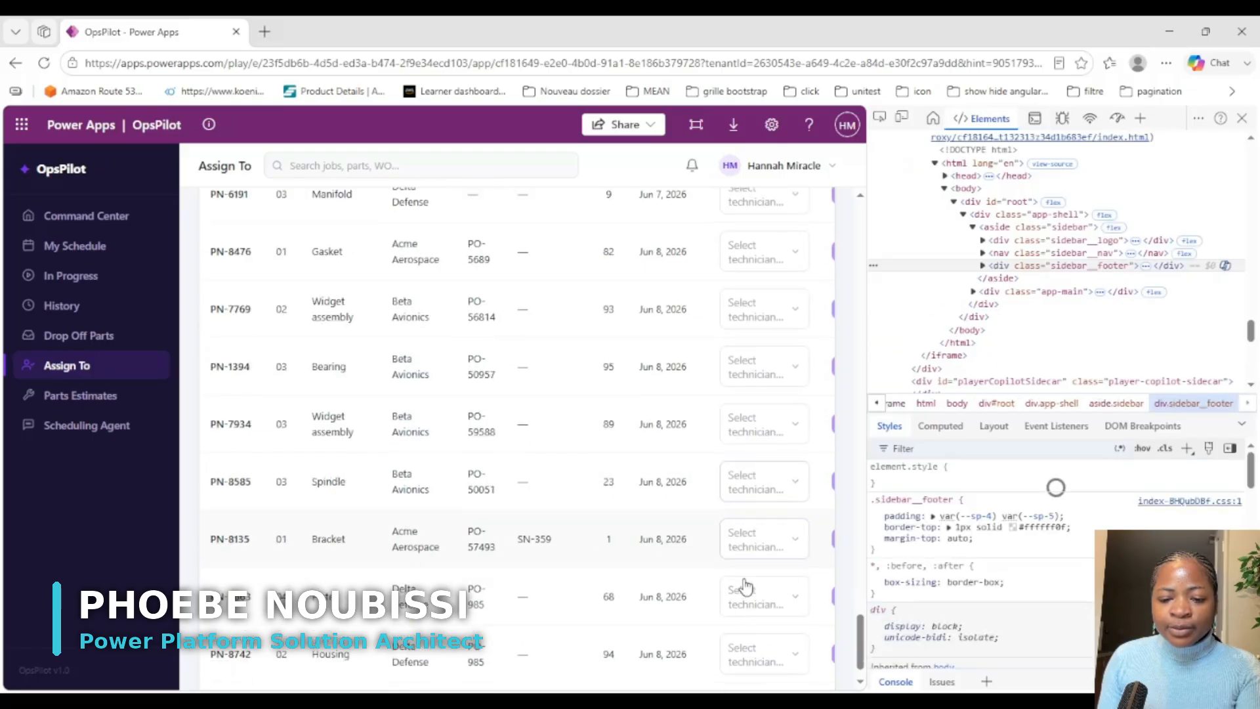
pyautogui.click(1009, 118)
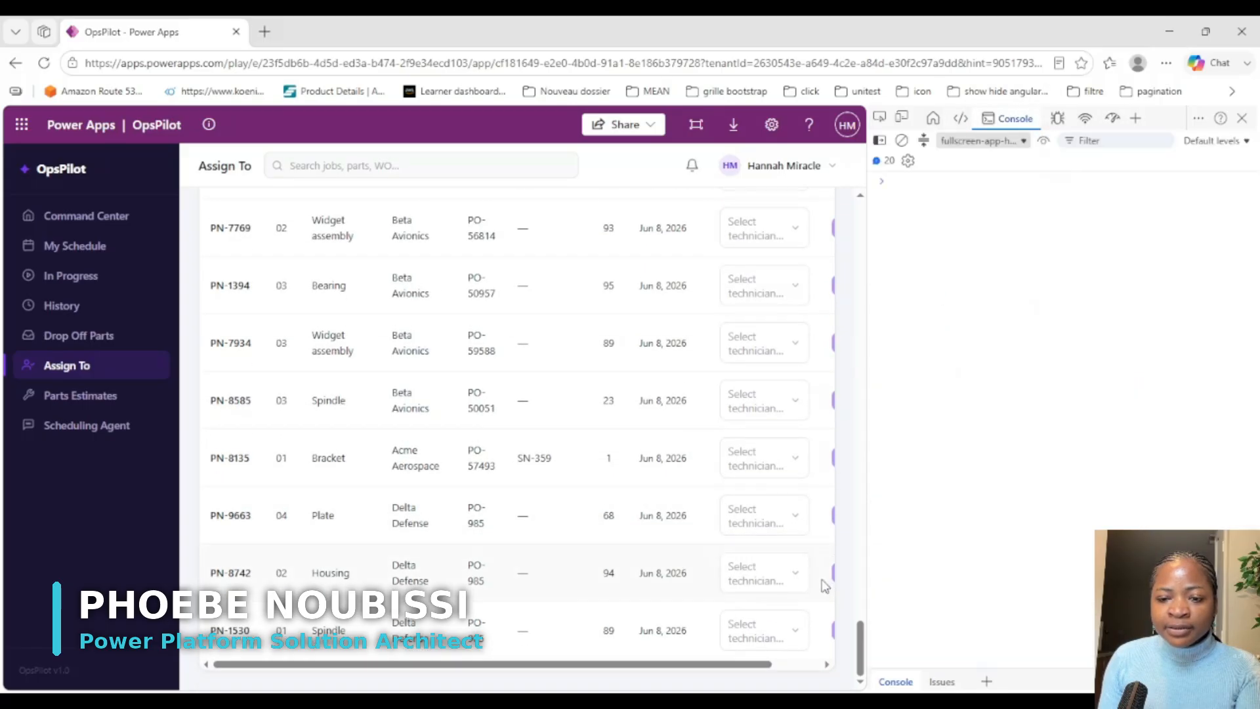
# Step: Find the signed-in user in the technician list of the last Spindle row, PN-1530, and select them as assignee
pyautogui.moveTo(720, 670); pyautogui.dragTo(845, 668)
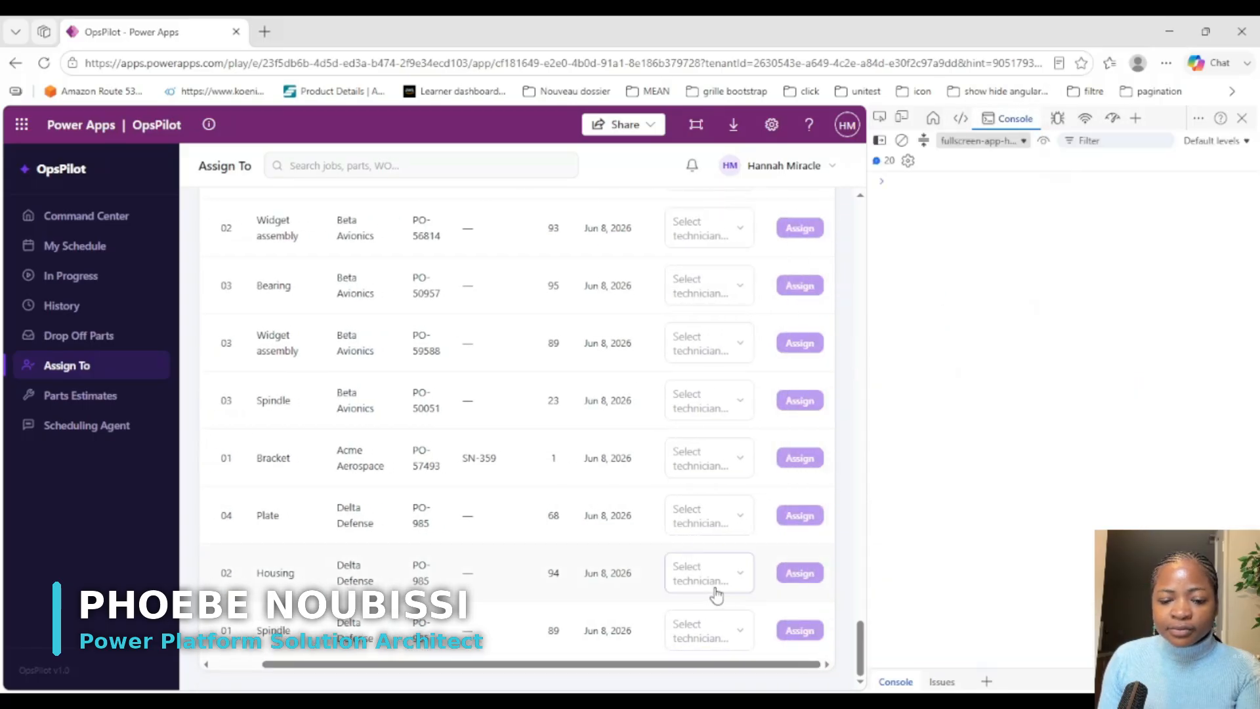
pyautogui.click(702, 632)
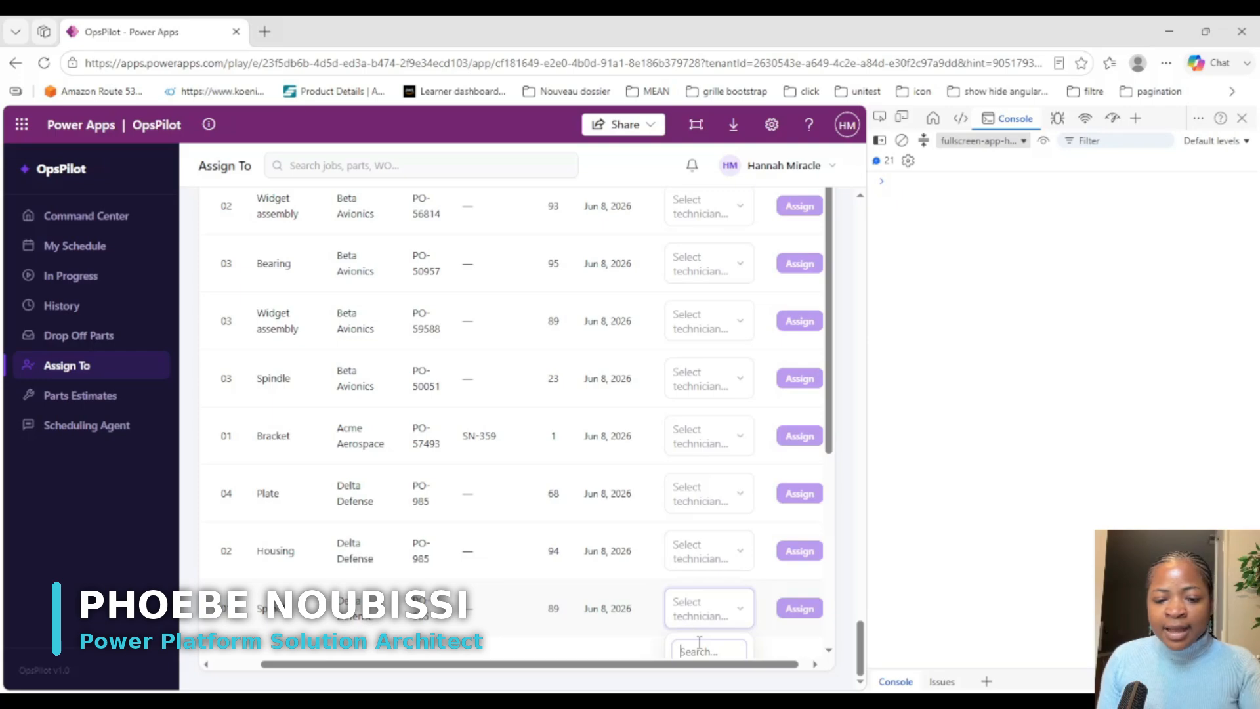
pyautogui.scroll(-3, 699, 643)
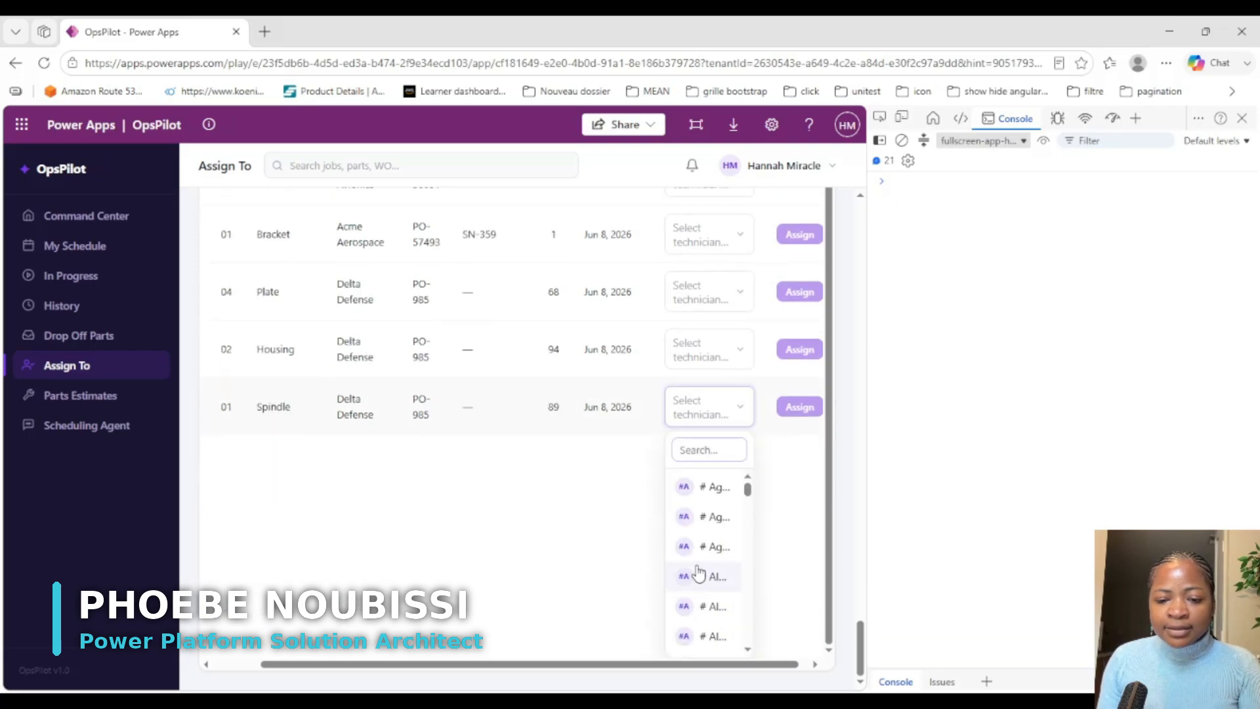
pyautogui.click(695, 438)
pyautogui.write('hann')
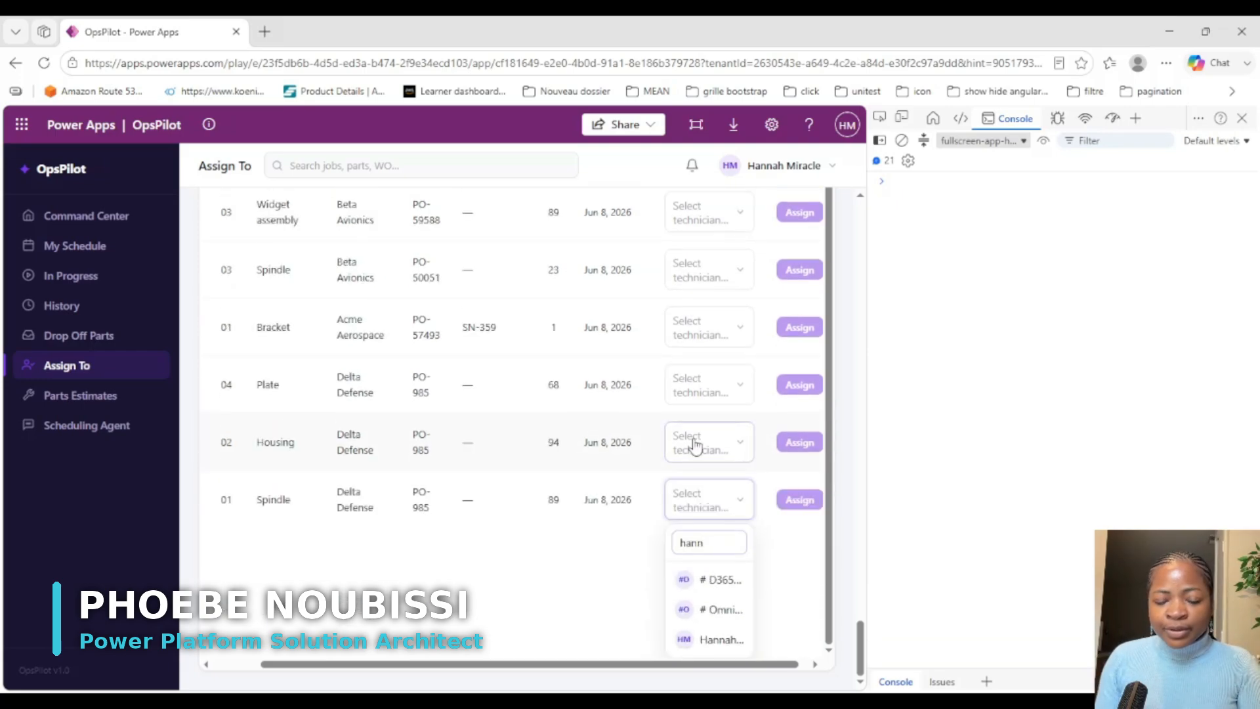
pyautogui.click(720, 640)
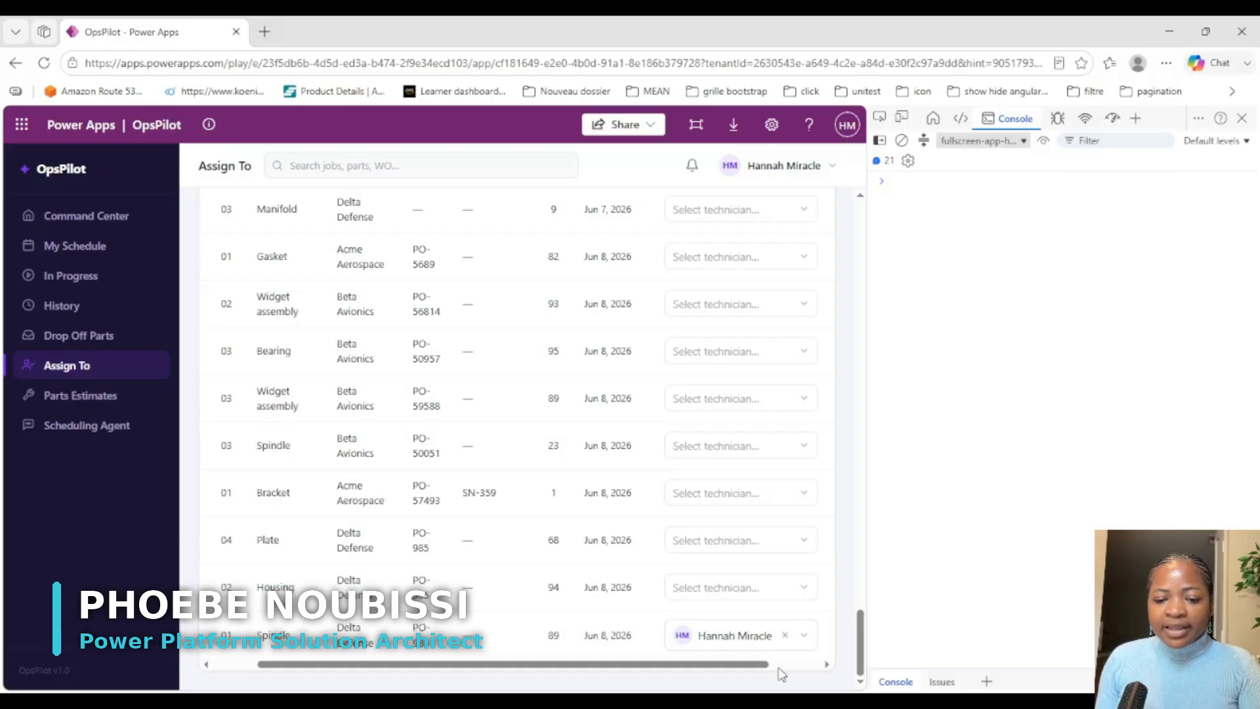
# Step: Try to assign part PN-1530 to the selected technician and confirm the assignment
pyautogui.moveTo(754, 664); pyautogui.dragTo(806, 664)
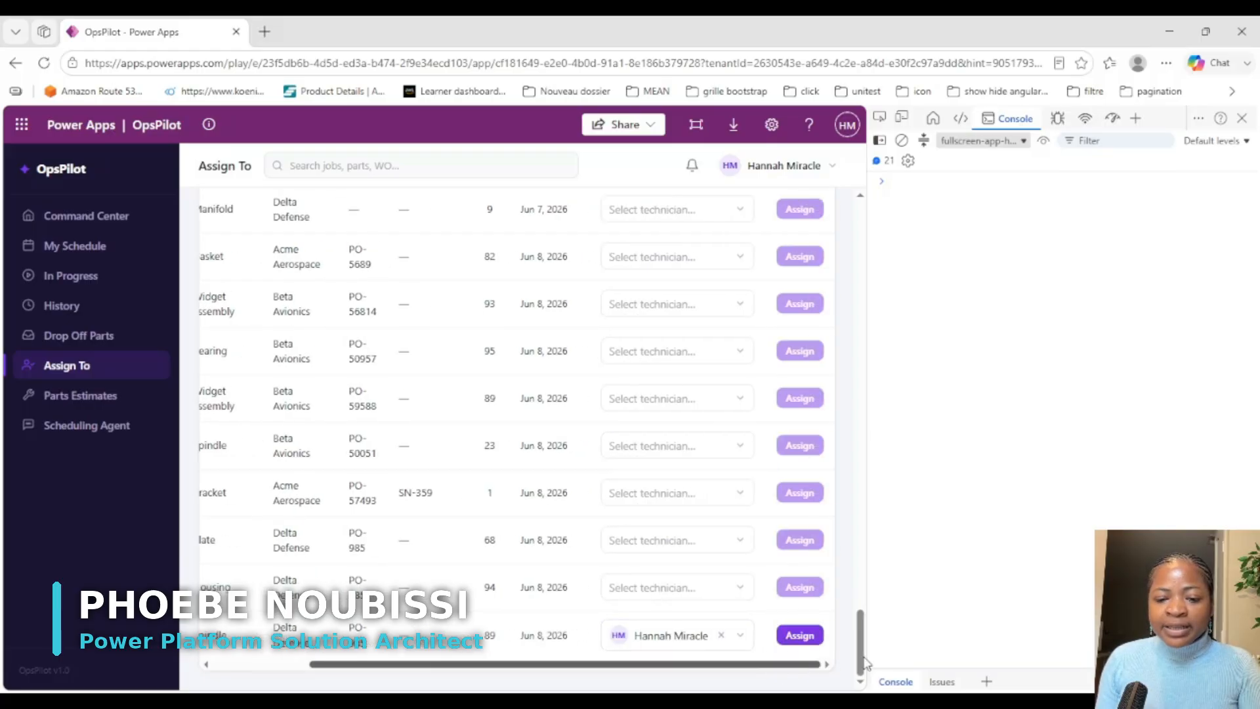
pyautogui.click(804, 639)
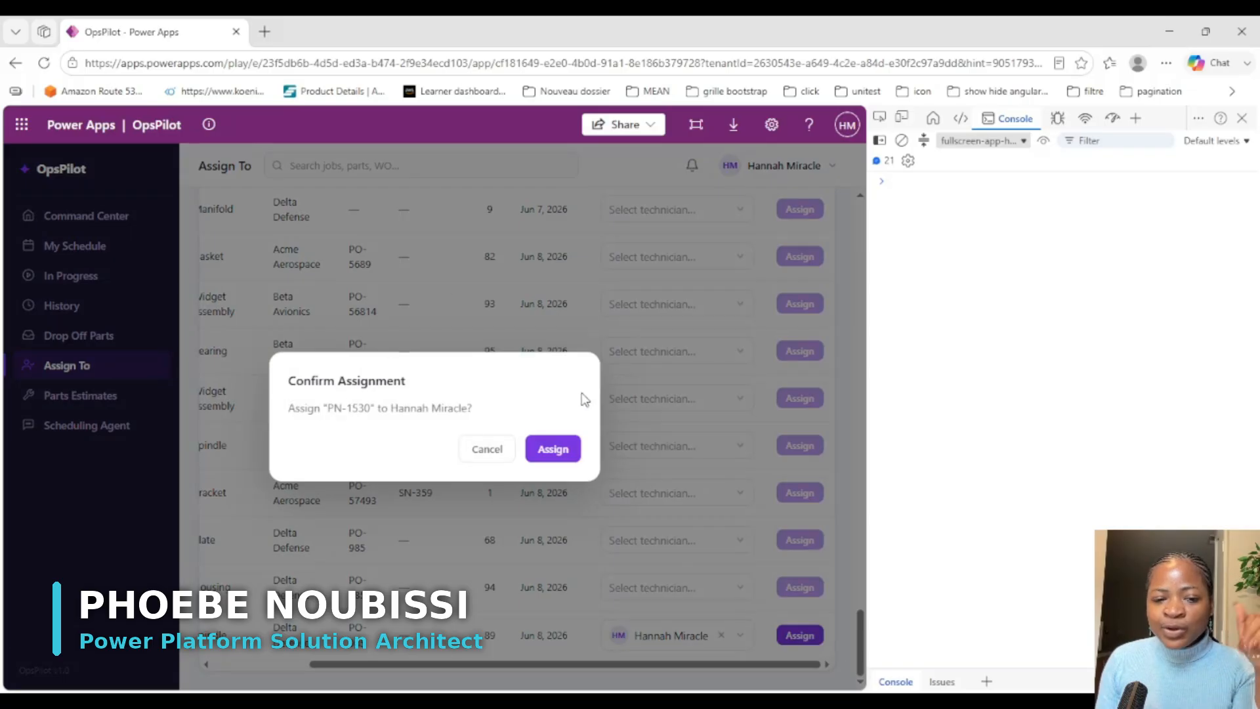
pyautogui.click(555, 450)
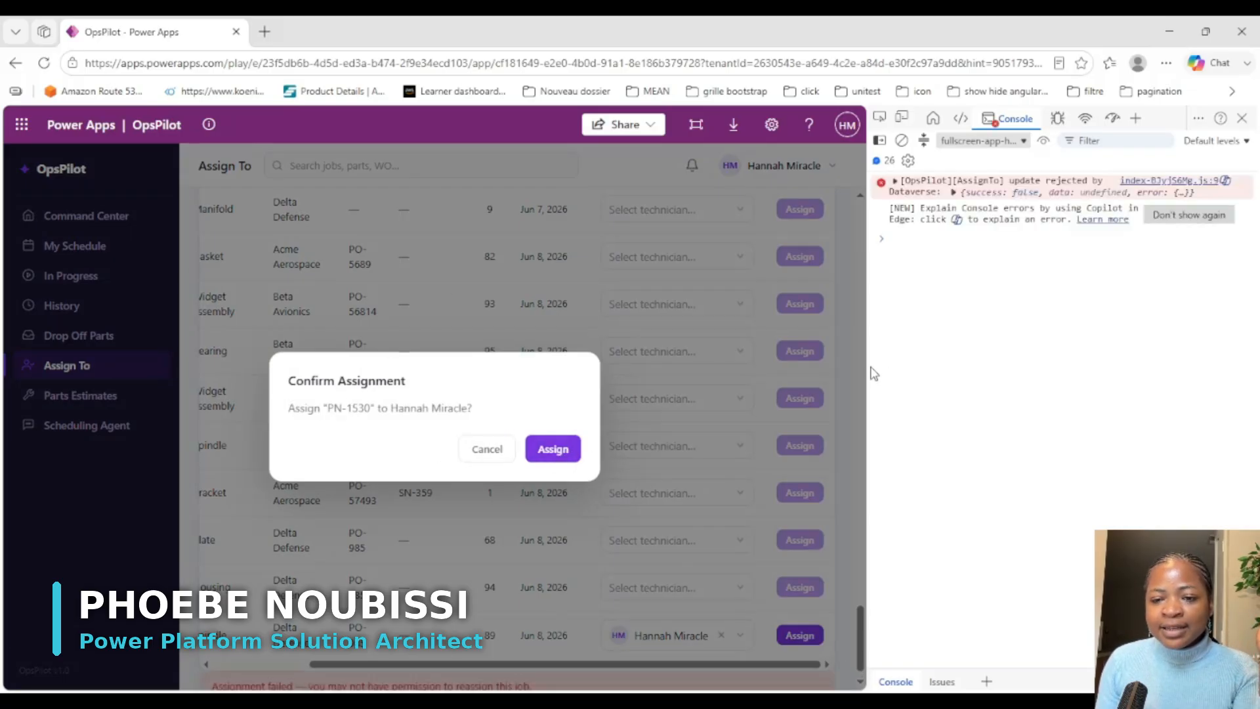
# Step: Widen the developer console and inspect the error details of the rejected AssignTo update
pyautogui.moveTo(866, 360); pyautogui.dragTo(739, 351)
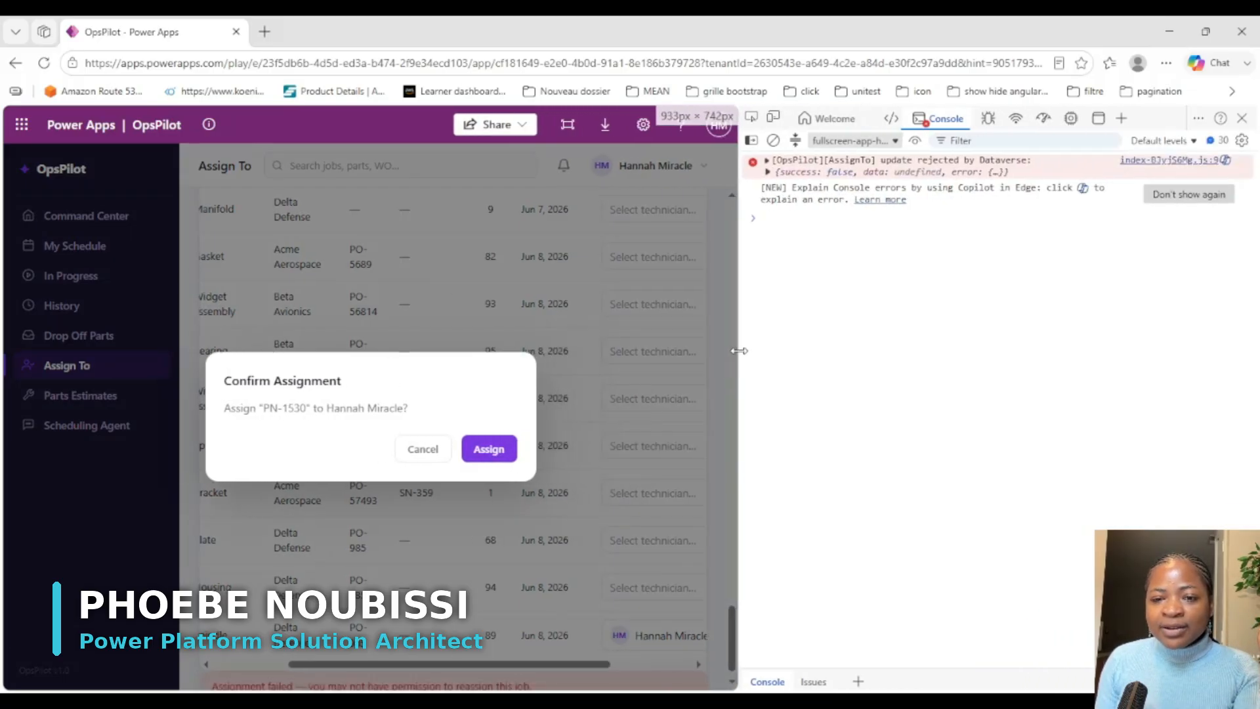
pyautogui.click(767, 172)
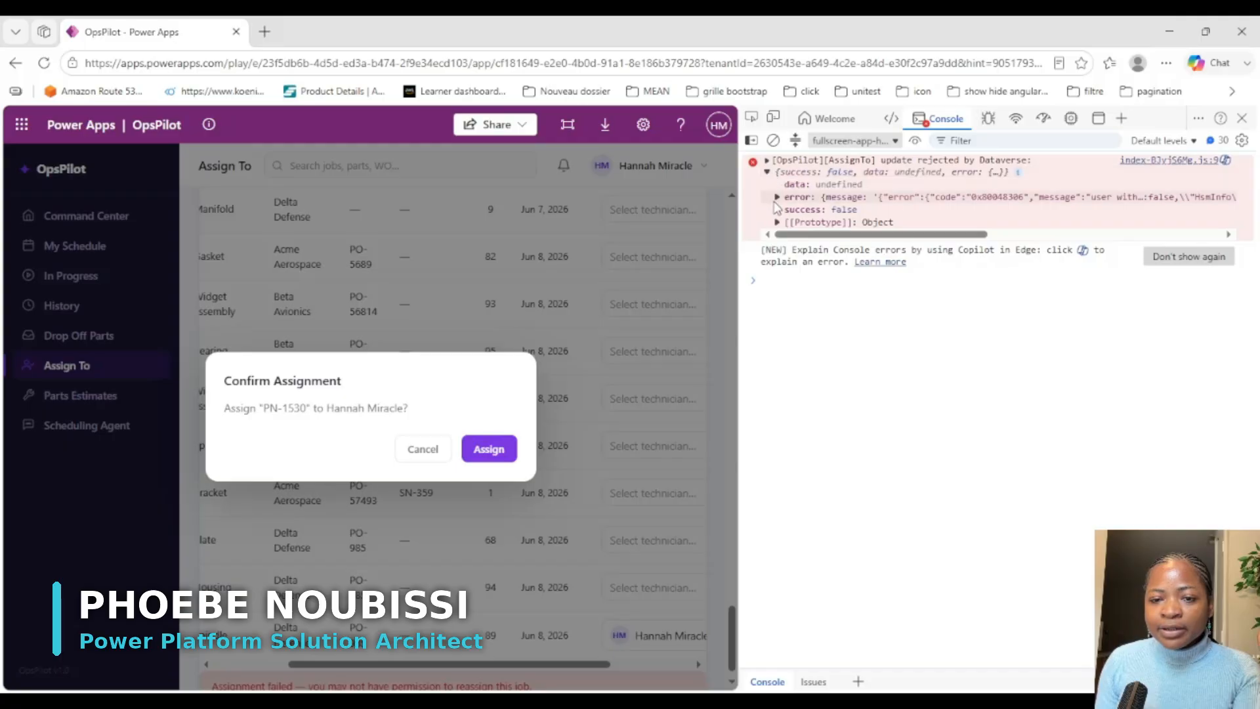
pyautogui.click(777, 197)
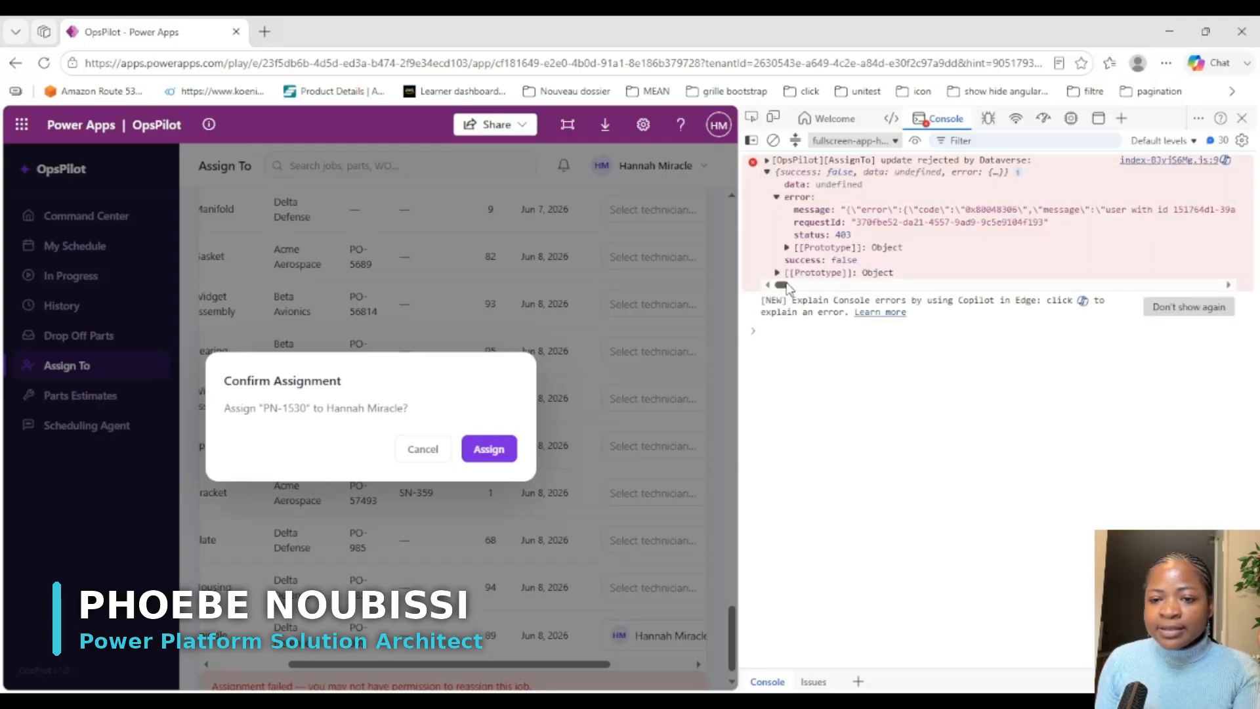
pyautogui.moveTo(781, 285); pyautogui.dragTo(643, 264)
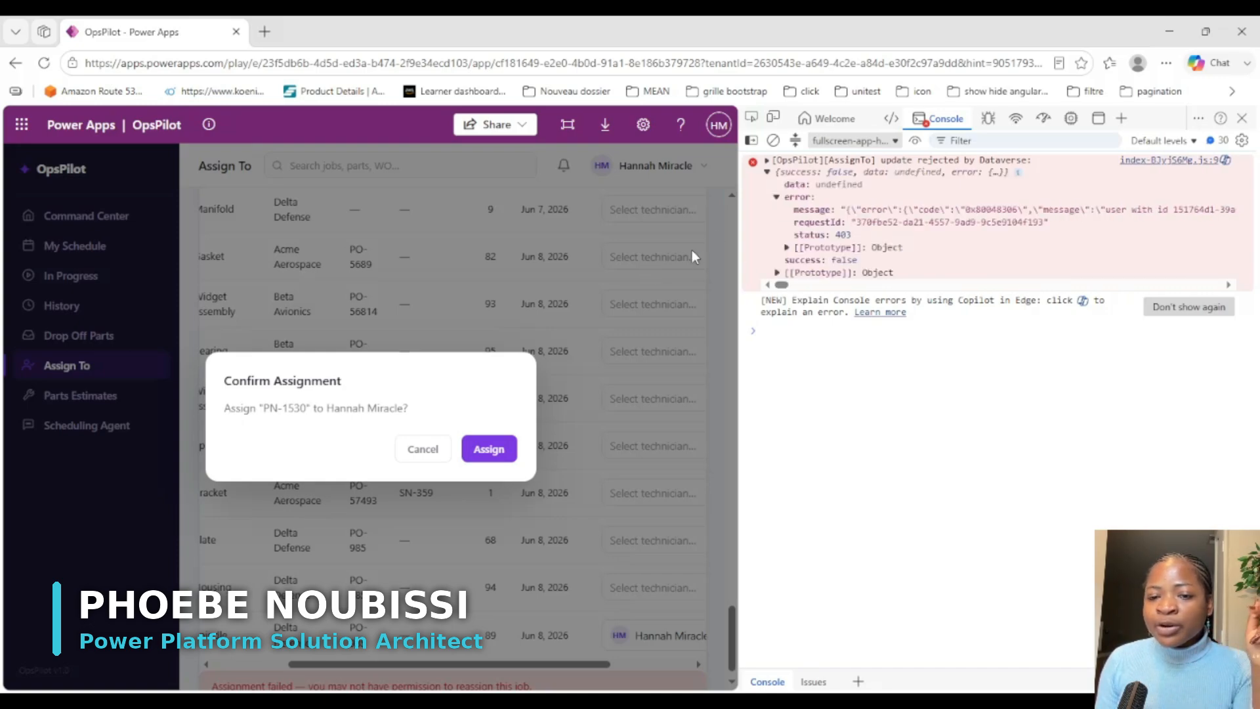
pyautogui.click(776, 197)
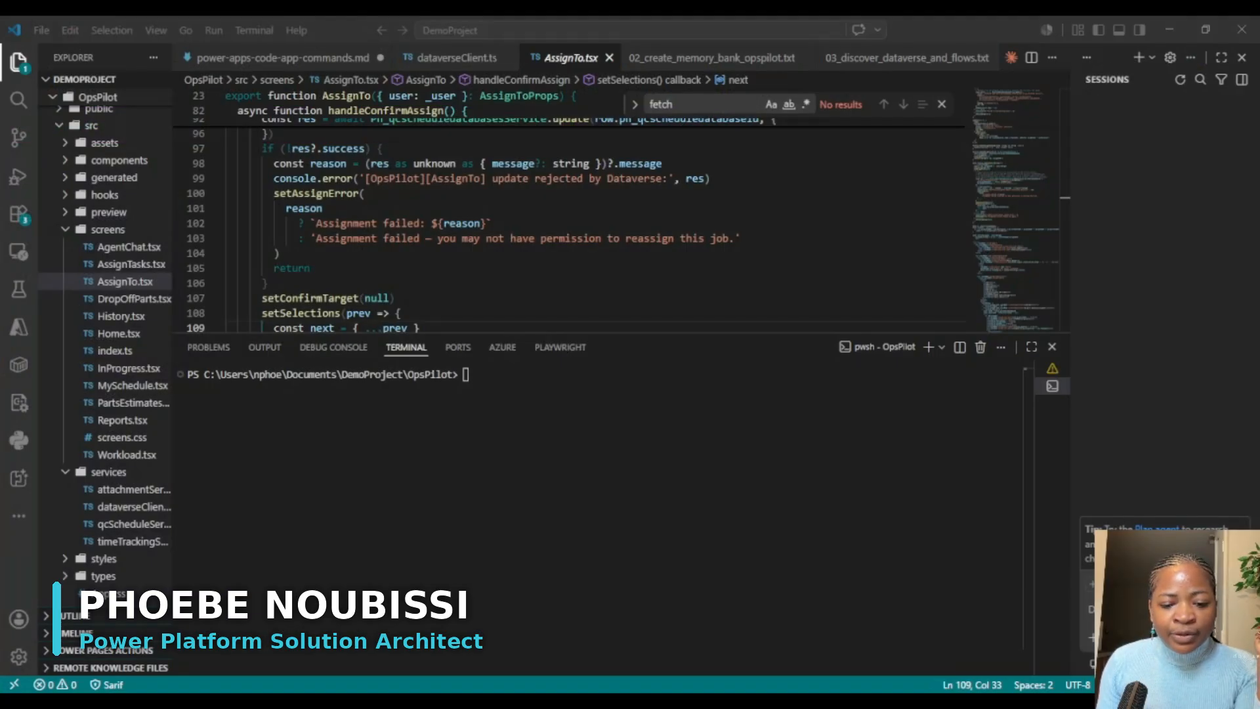
# Step: Switch to VS Code, enlarge the editor area, and examine the update and error handling of handleConfirmAssign in AssignTo.tsx
pyautogui.click(594, 588)
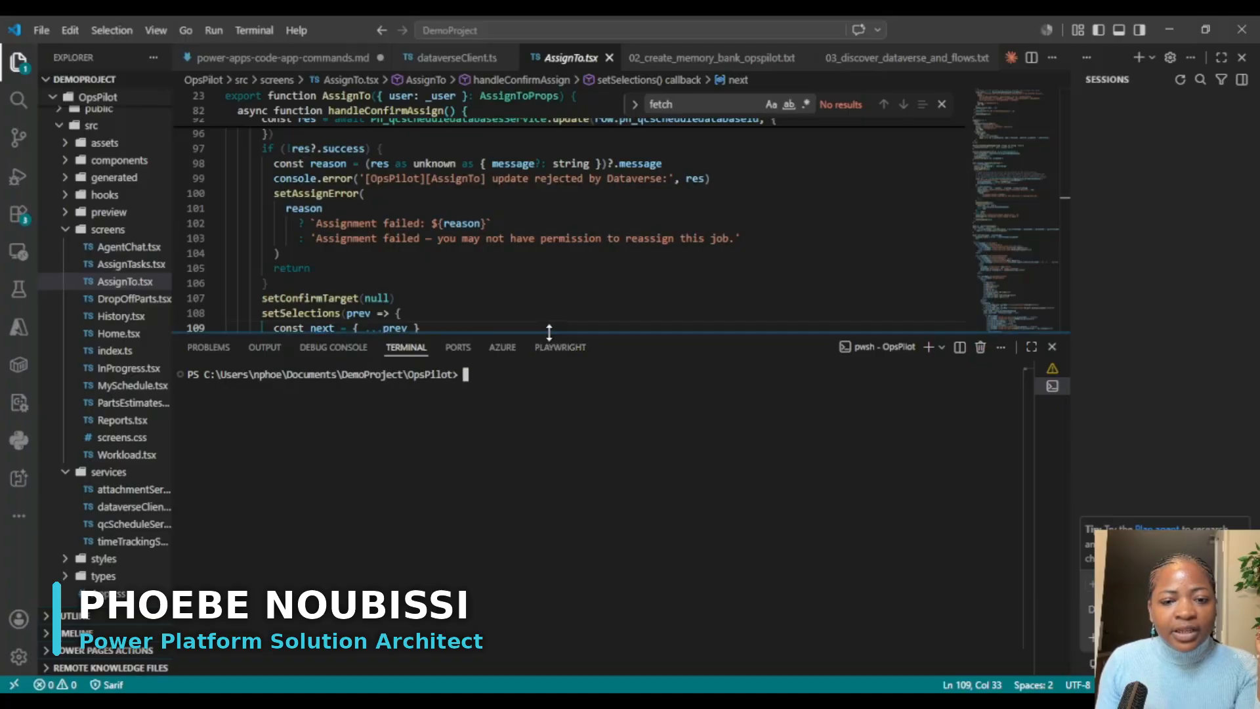
pyautogui.moveTo(556, 333); pyautogui.dragTo(560, 437)
pyautogui.scroll(3, 591, 269)
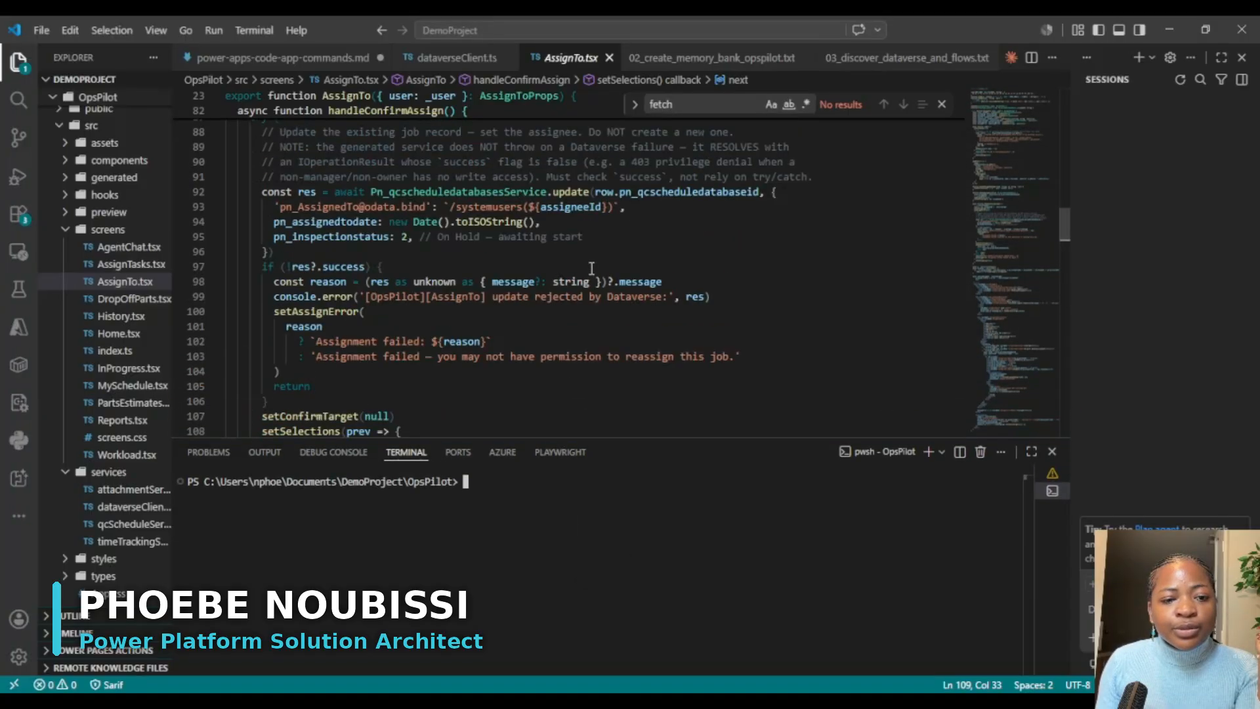
pyautogui.scroll(2, 592, 268)
pyautogui.scroll(-5, 591, 270)
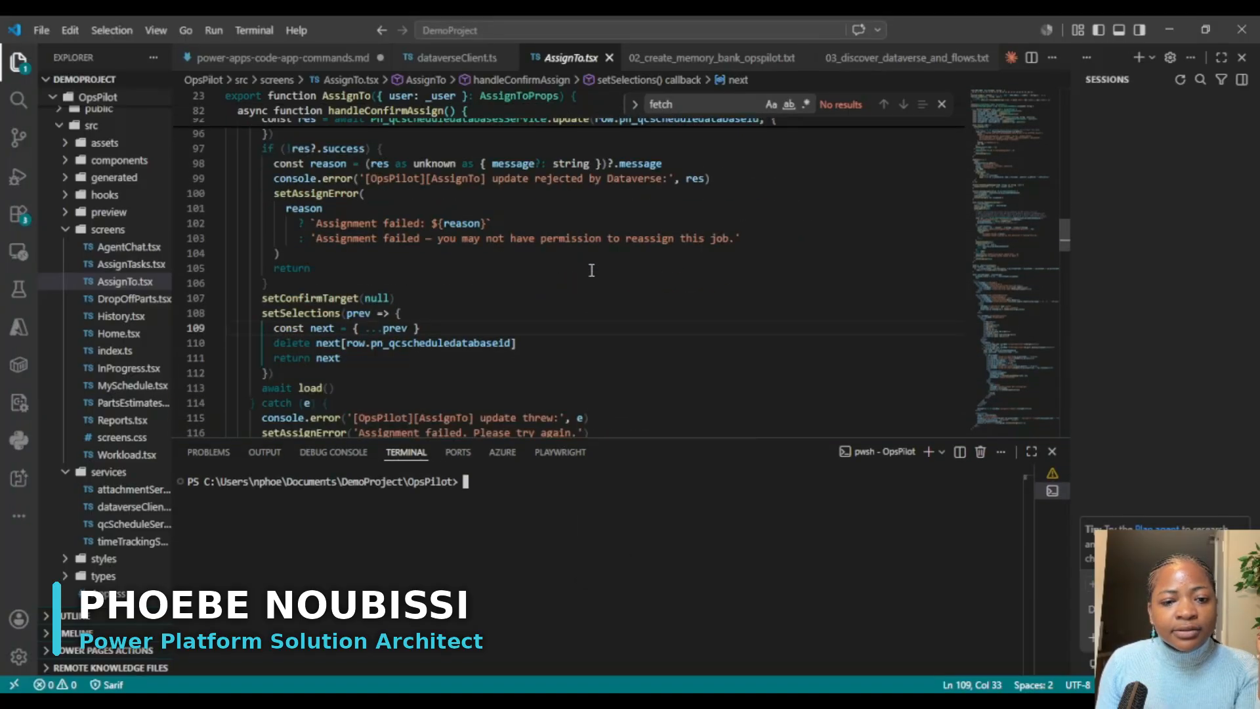
pyautogui.scroll(4, 591, 269)
pyautogui.scroll(-4, 592, 269)
pyautogui.scroll(-4, 552, 292)
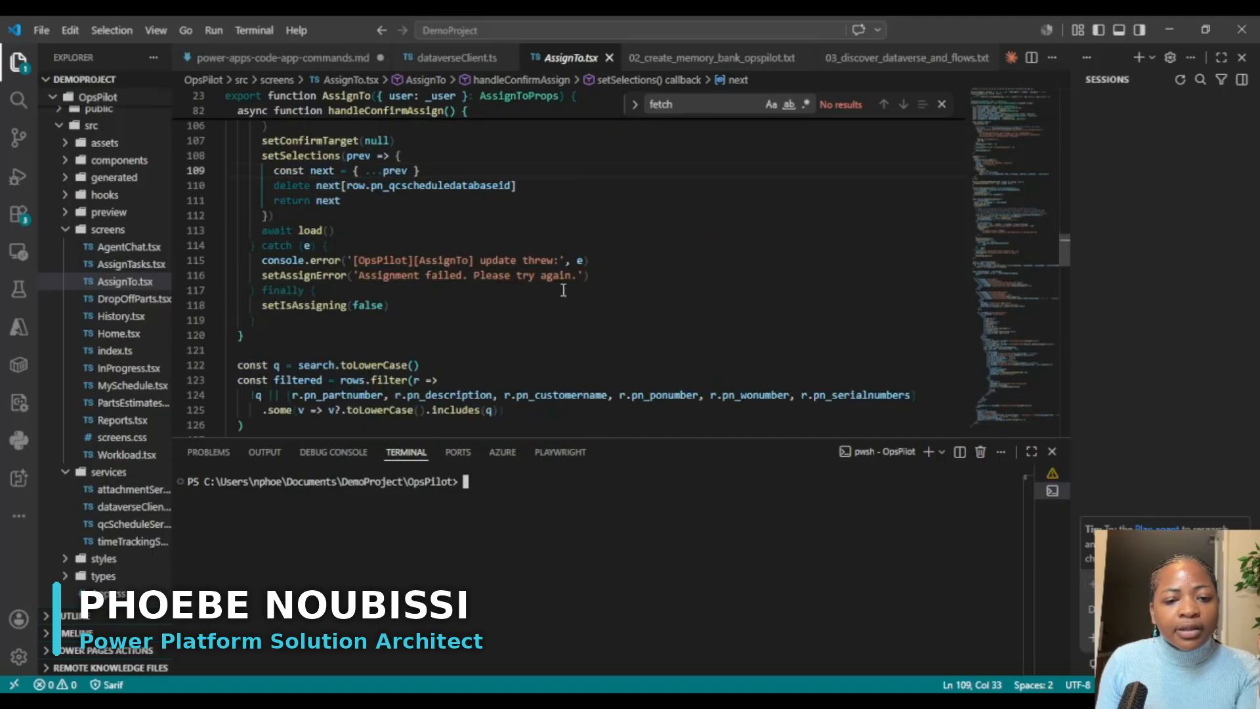
pyautogui.scroll(3, 553, 293)
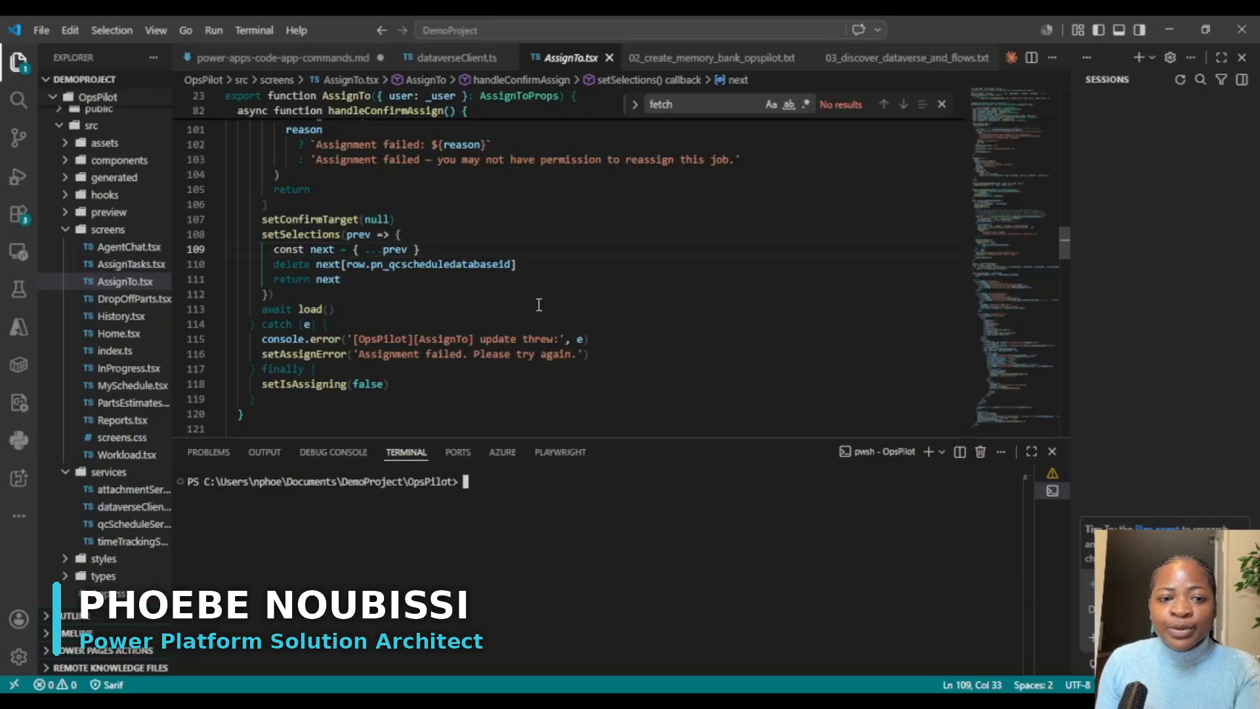
pyautogui.scroll(4, 355, 261)
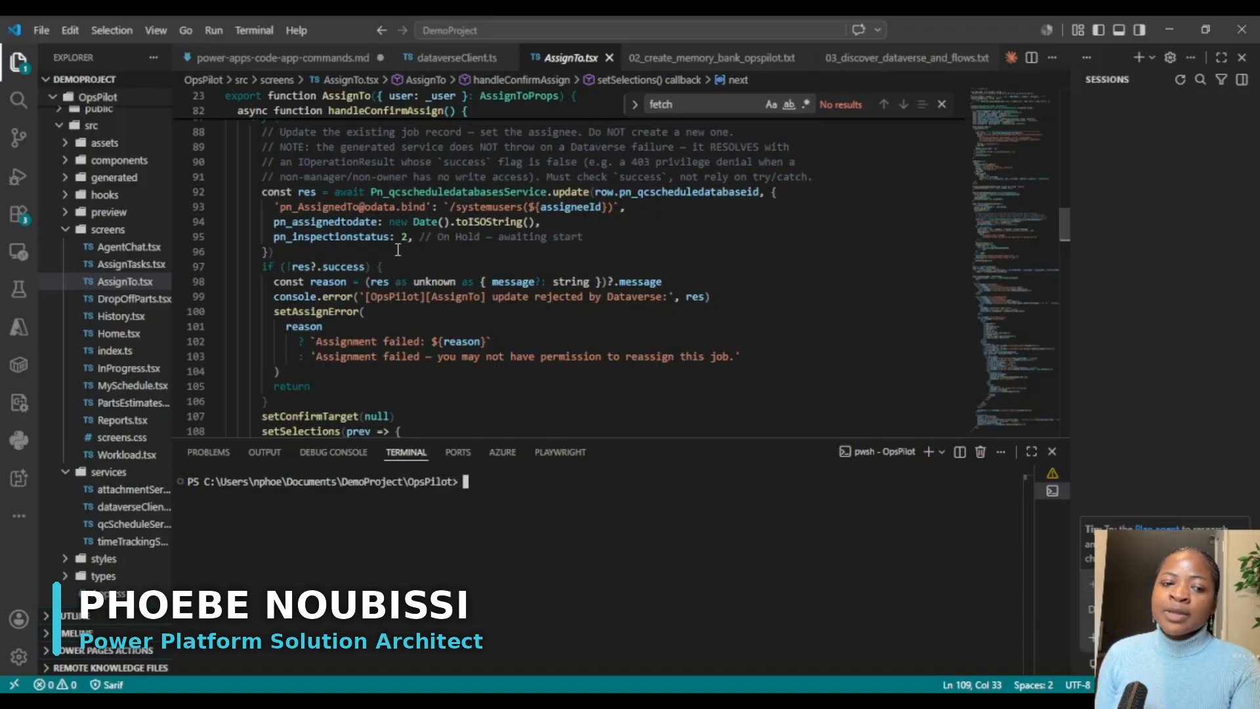
pyautogui.scroll(-9, 408, 308)
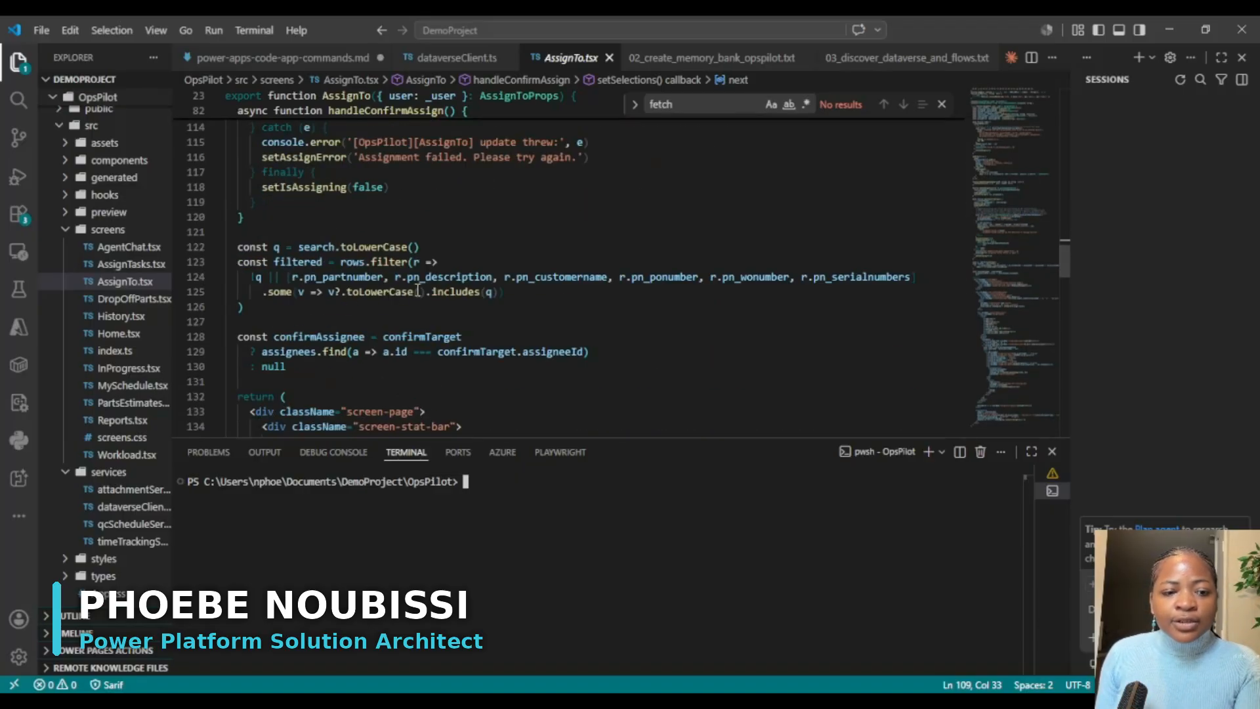
pyautogui.scroll(5, 423, 282)
pyautogui.scroll(-2, 424, 282)
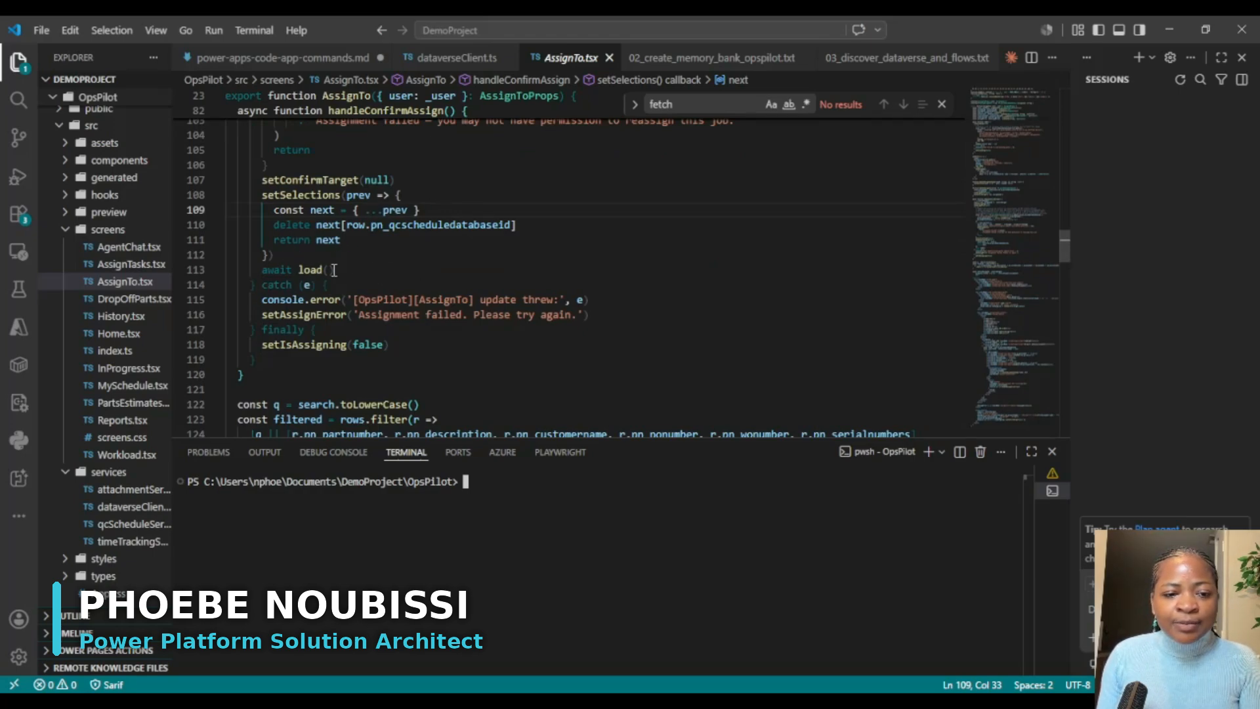
# Step: Declare `const err = e as any;` as the first line of the catch block in handleConfirmAssign
pyautogui.click(347, 285)
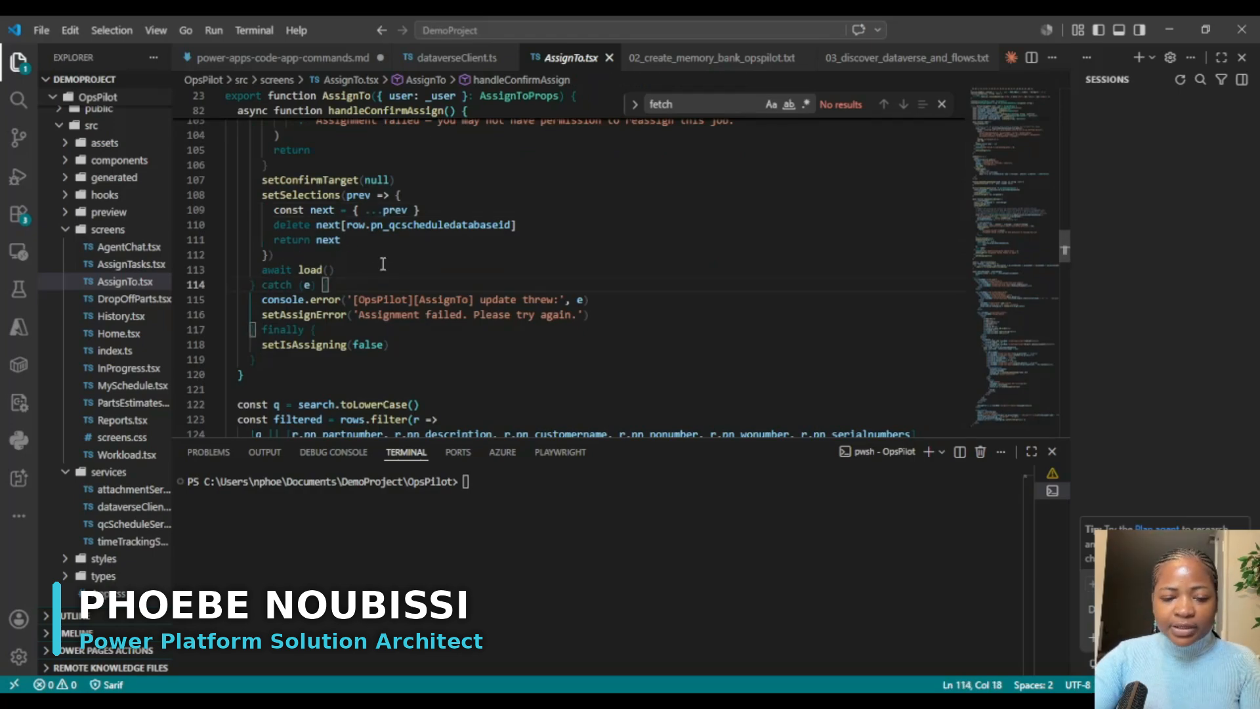
pyautogui.press('Return')
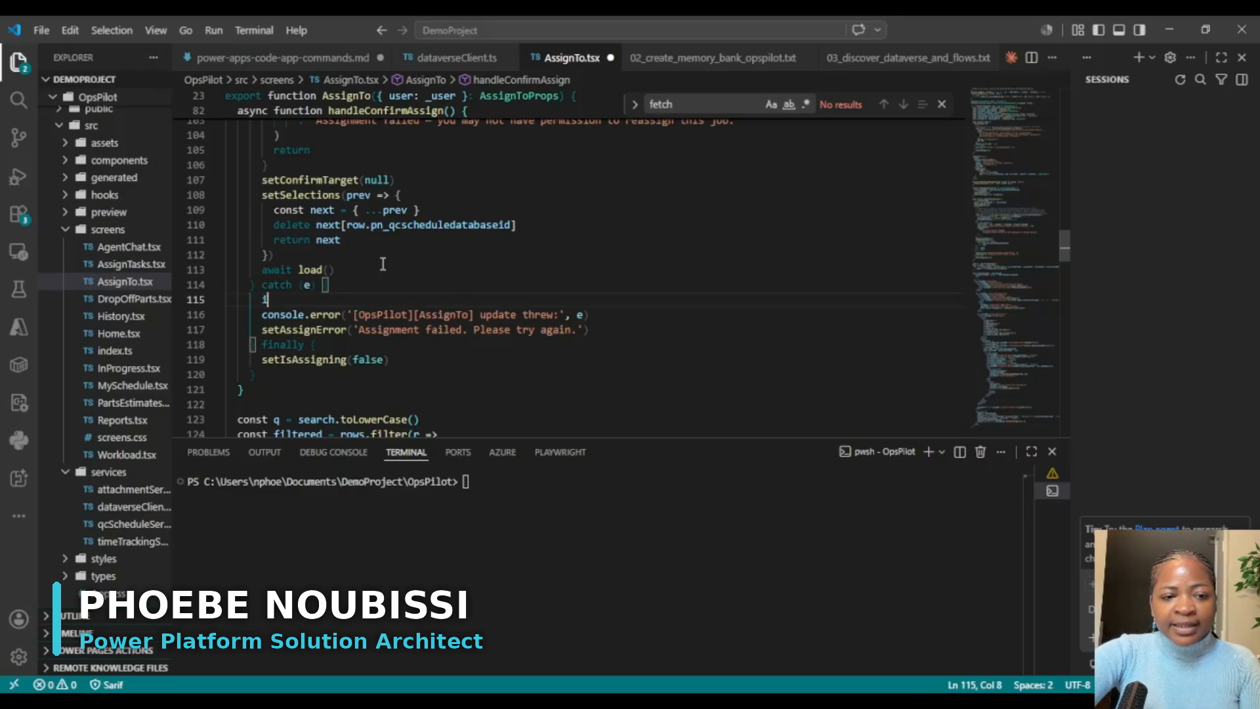
pyautogui.write('i')
pyautogui.press('BackSpace')
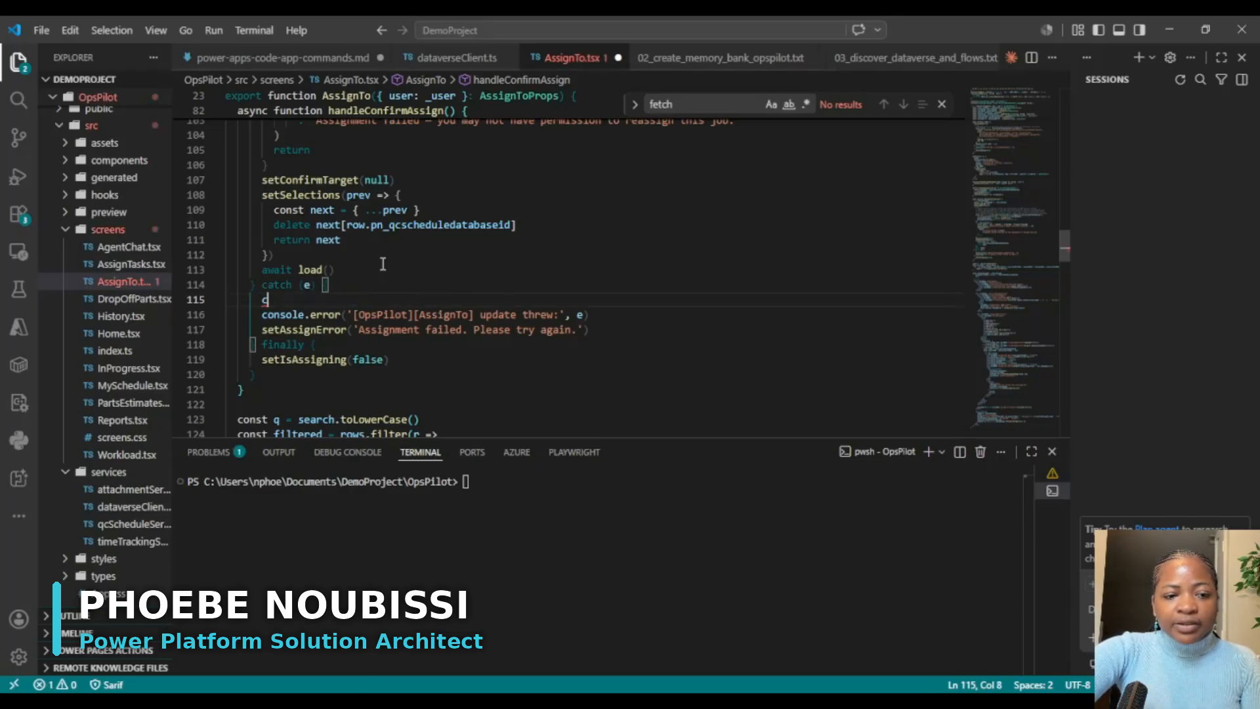
pyautogui.write('const')
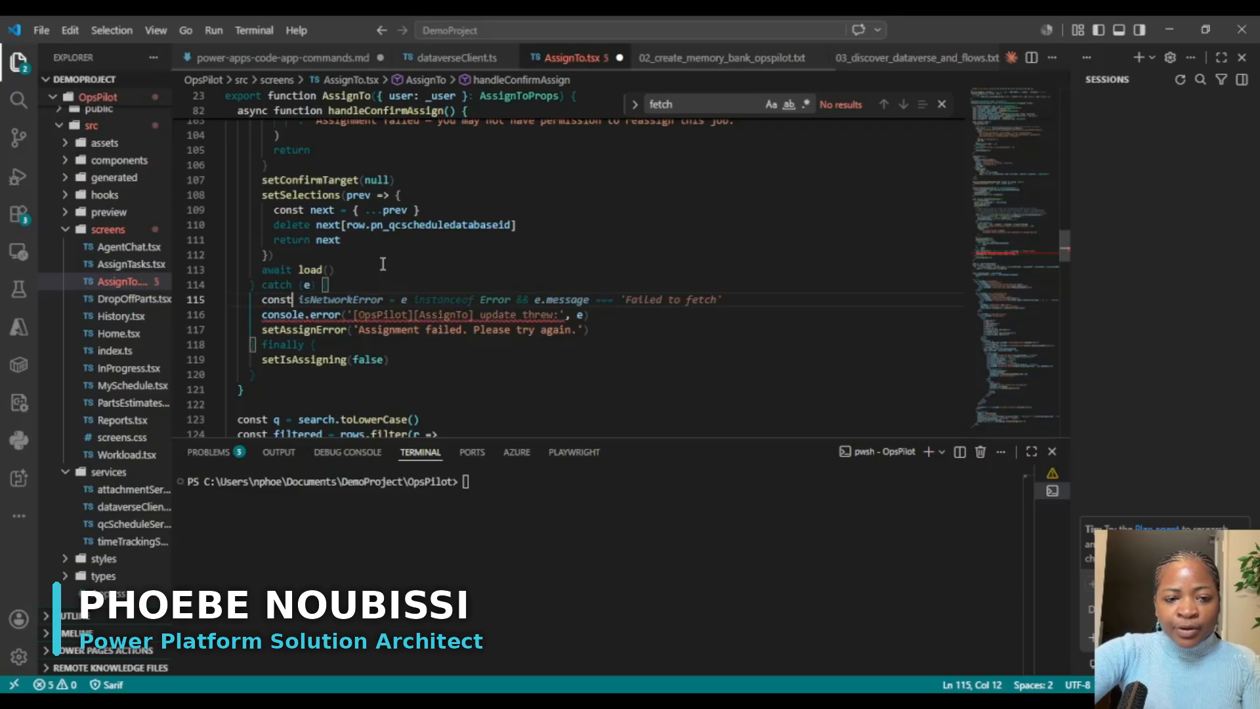
pyautogui.write(' err ')
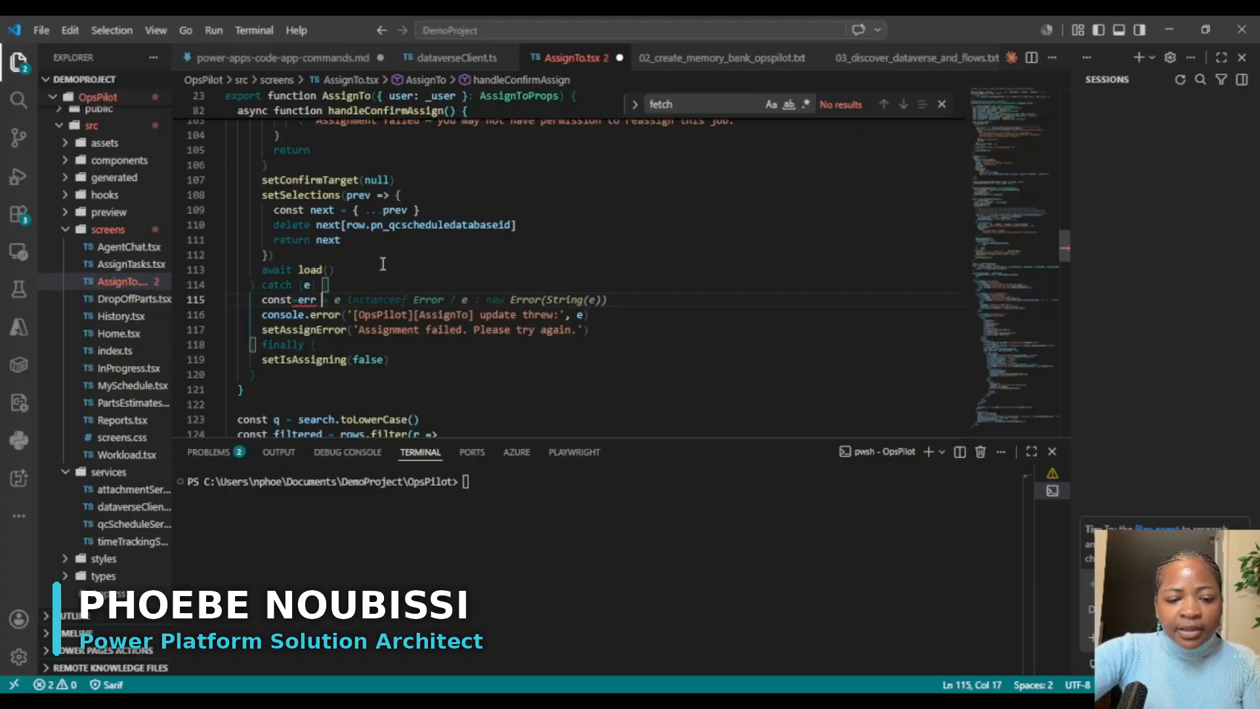
pyautogui.write('as ')
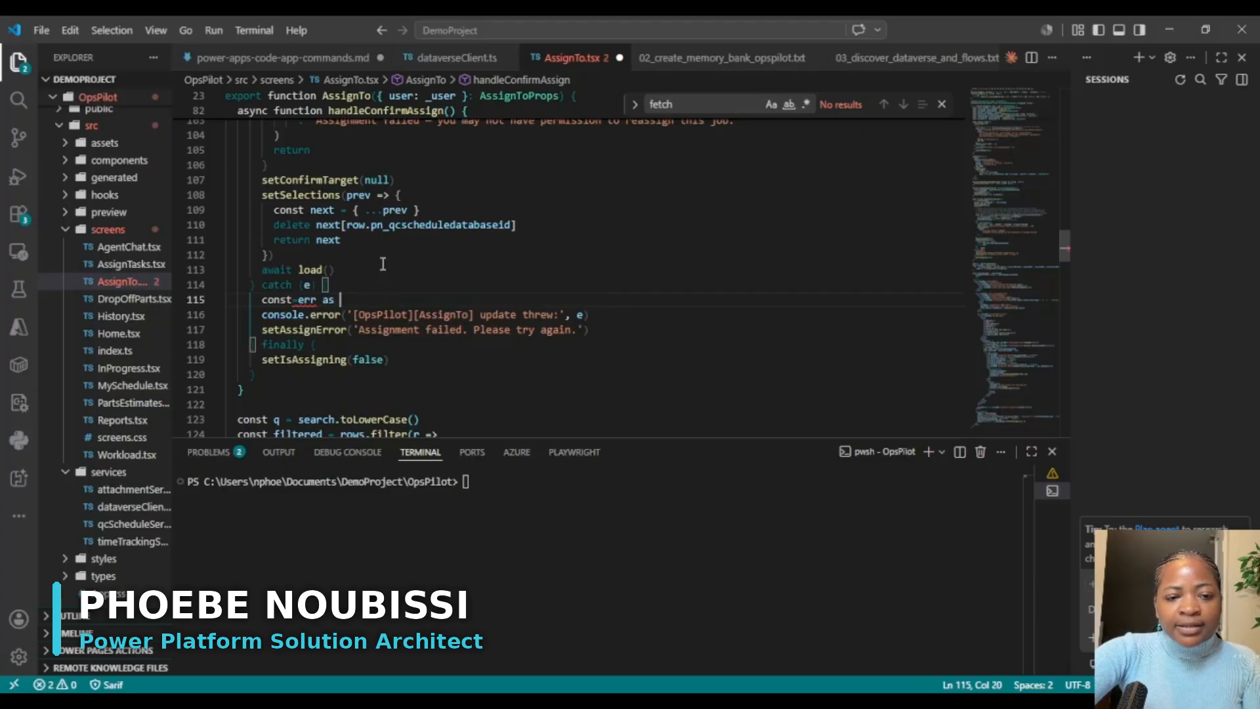
pyautogui.write('any;')
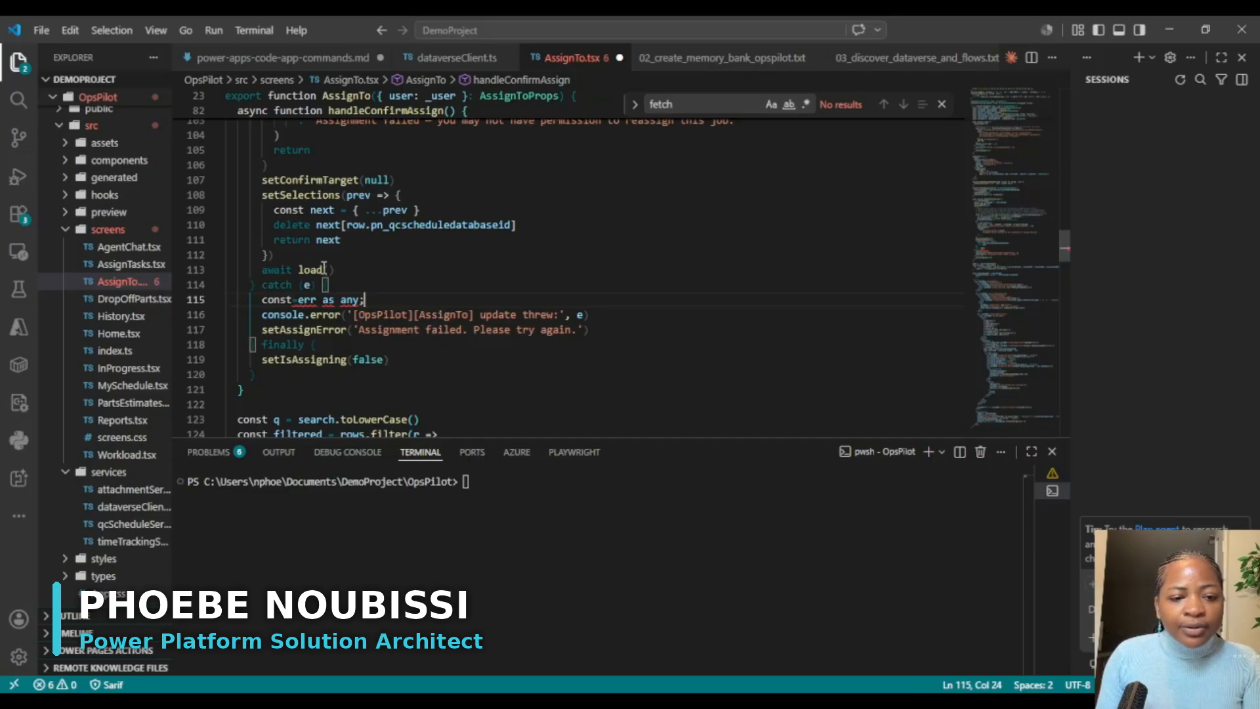
pyautogui.click(298, 301)
pyautogui.press('BackSpace')
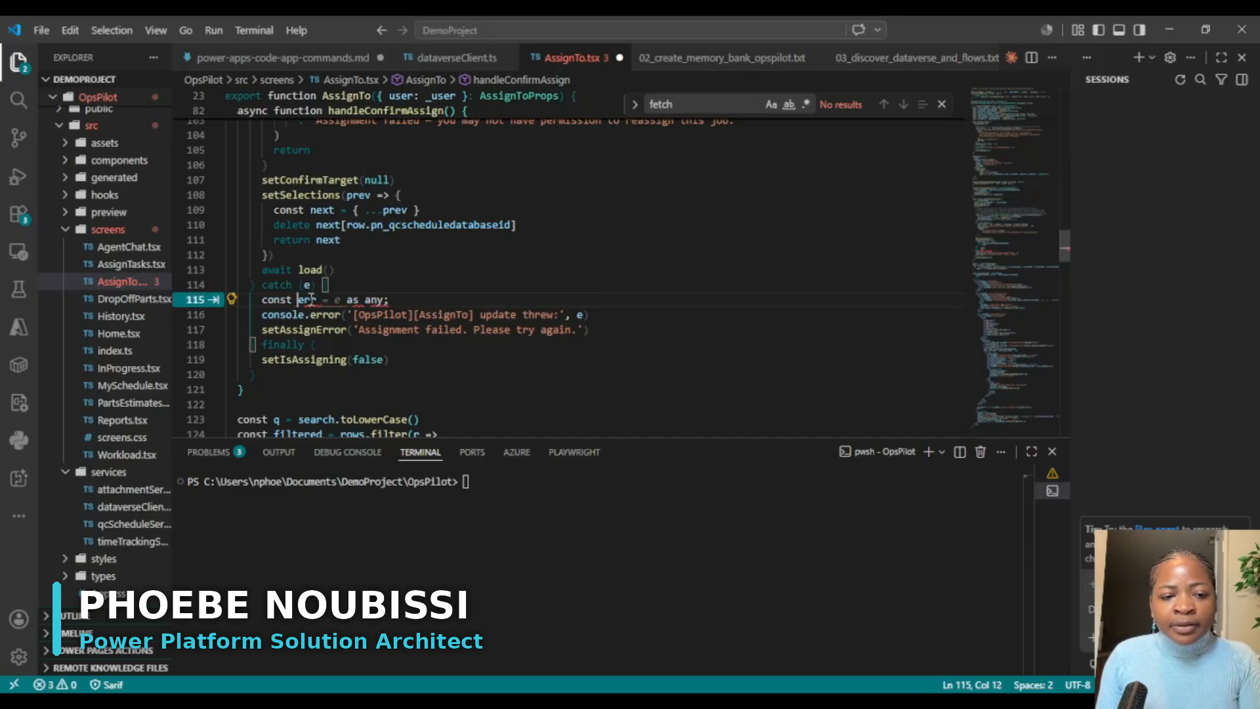
pyautogui.press('Tab')
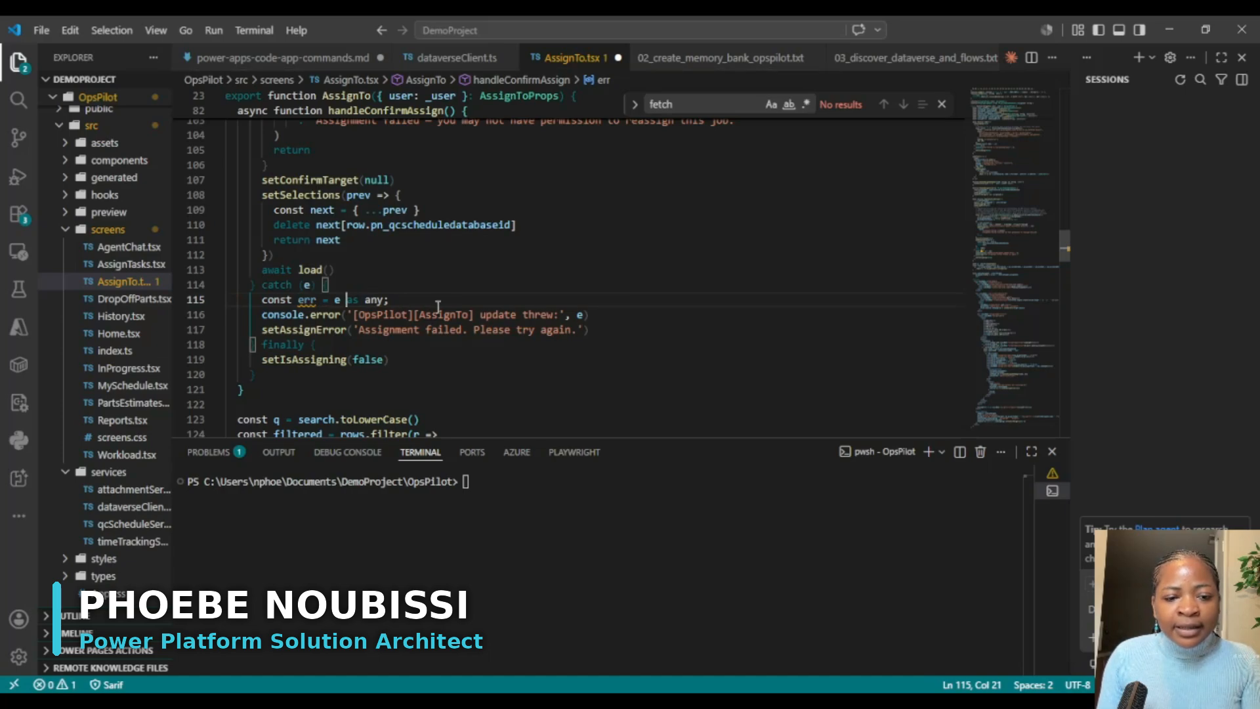
# Step: End the catch block's console.error and setAssignError lines with semicolons and add a blank line after the err declaration
pyautogui.click(621, 318)
pyautogui.write(');')
pyautogui.click(621, 329)
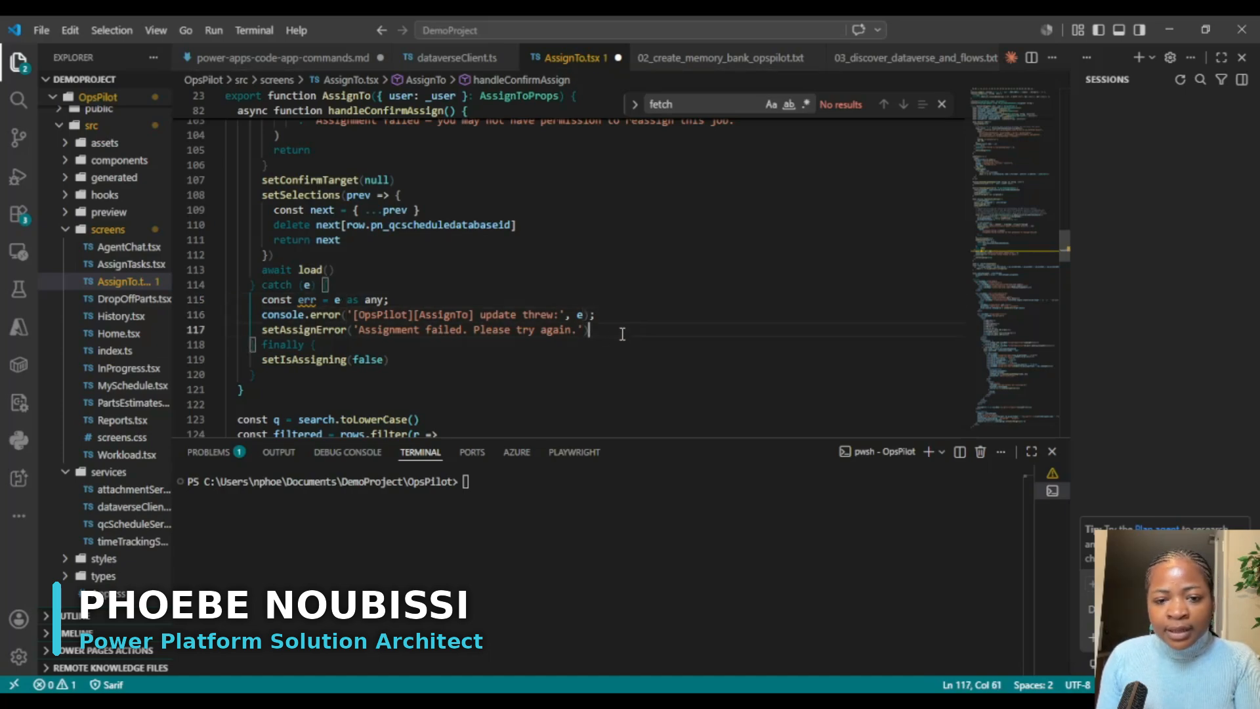
pyautogui.write(';')
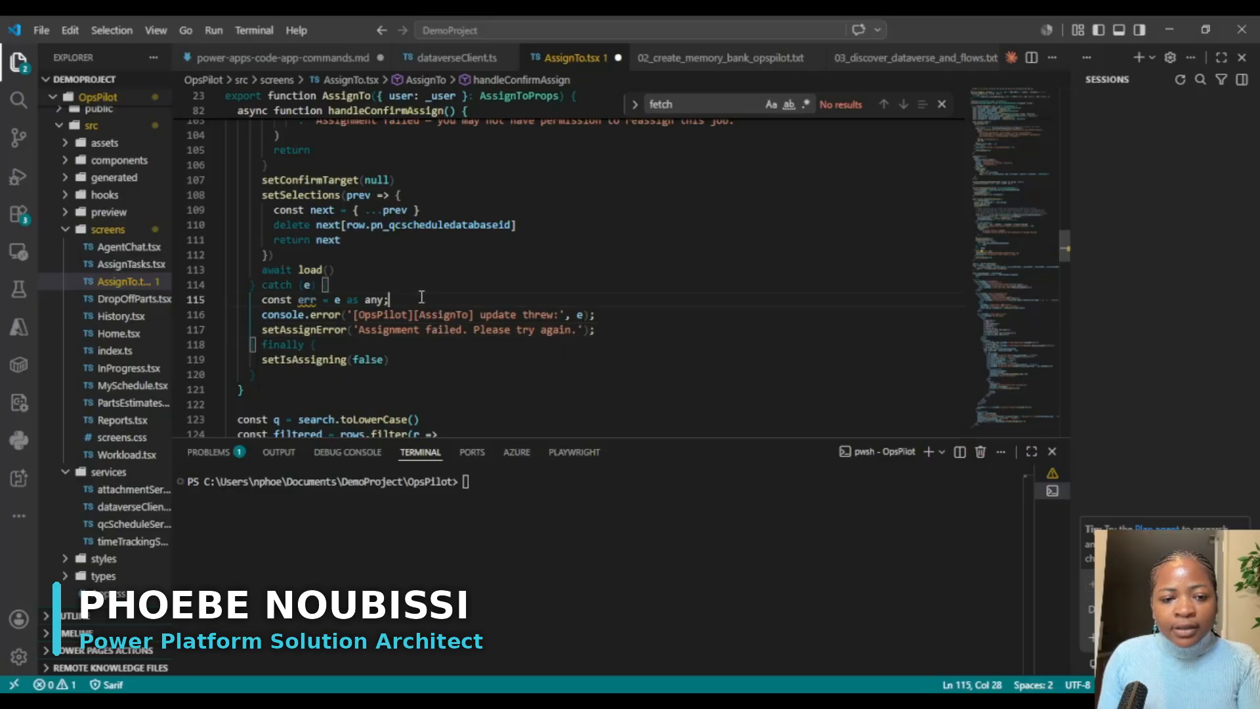
pyautogui.click(519, 301)
pyautogui.press('Return')
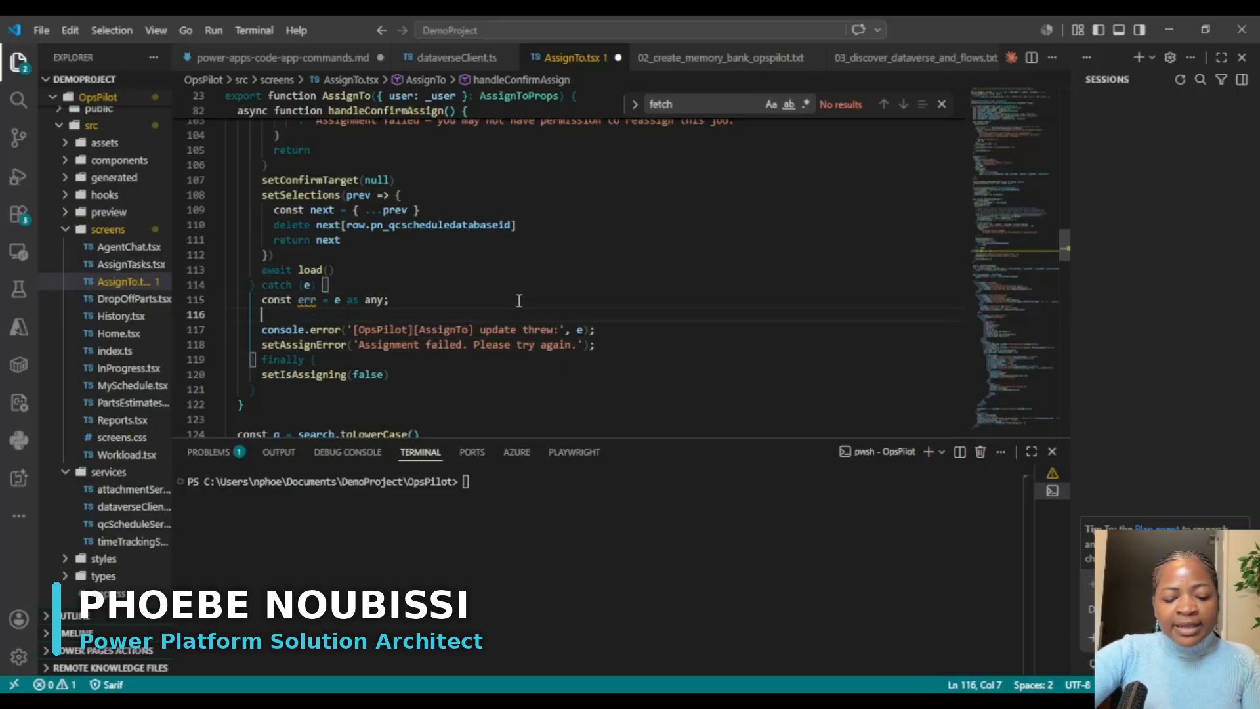
# Step: Begin a new declaration, `const message = err`, directly below the console.error line in the catch block
pyautogui.click(608, 329)
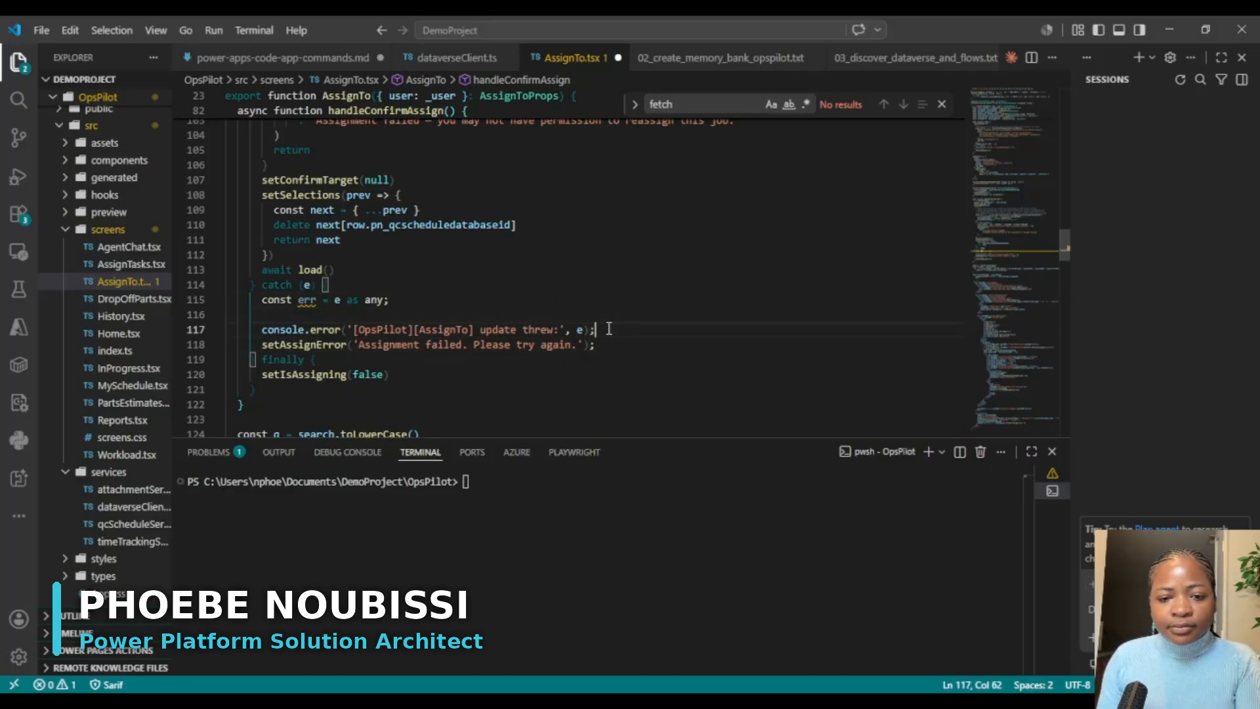
pyautogui.press('Return')
pyautogui.write('con')
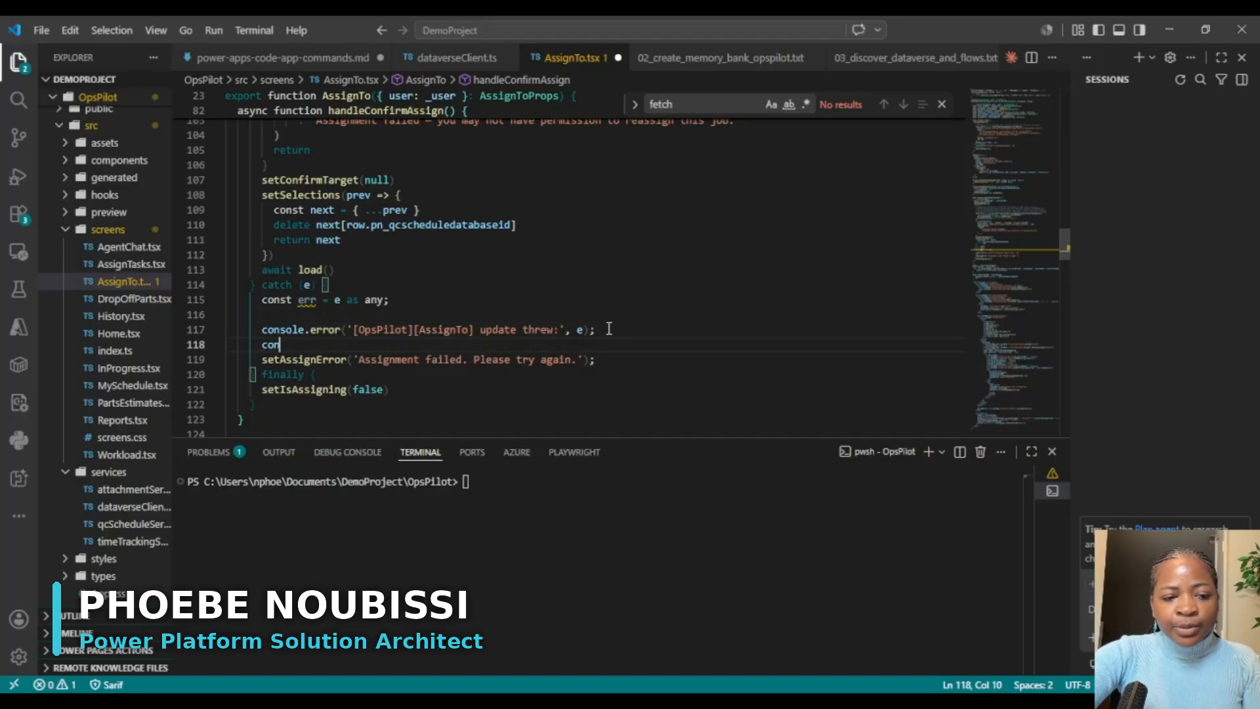
pyautogui.write('st mes')
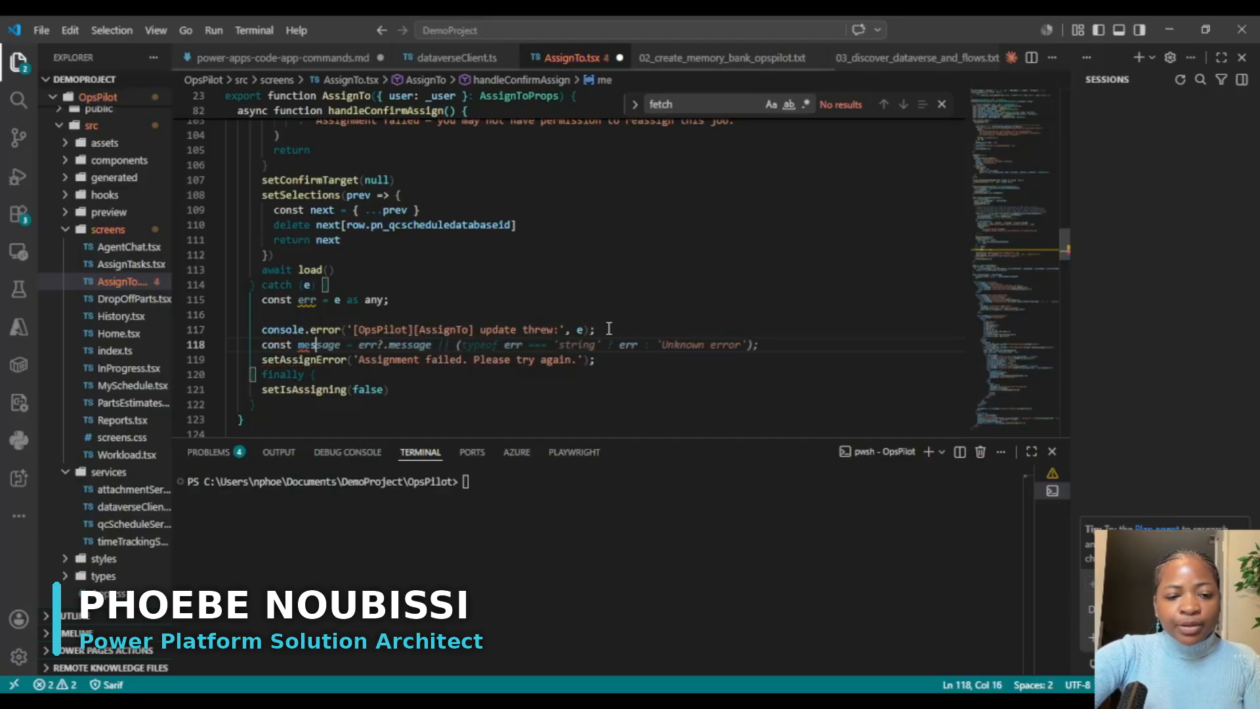
pyautogui.write('sage')
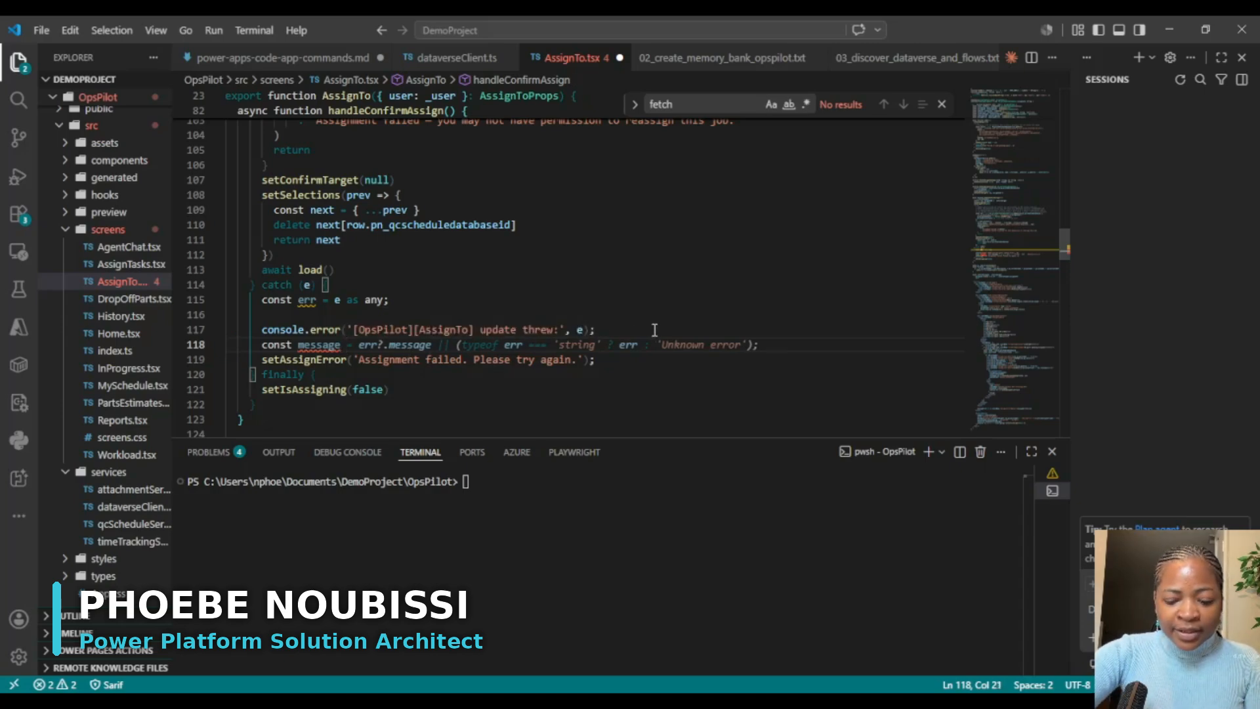
pyautogui.write('= err')
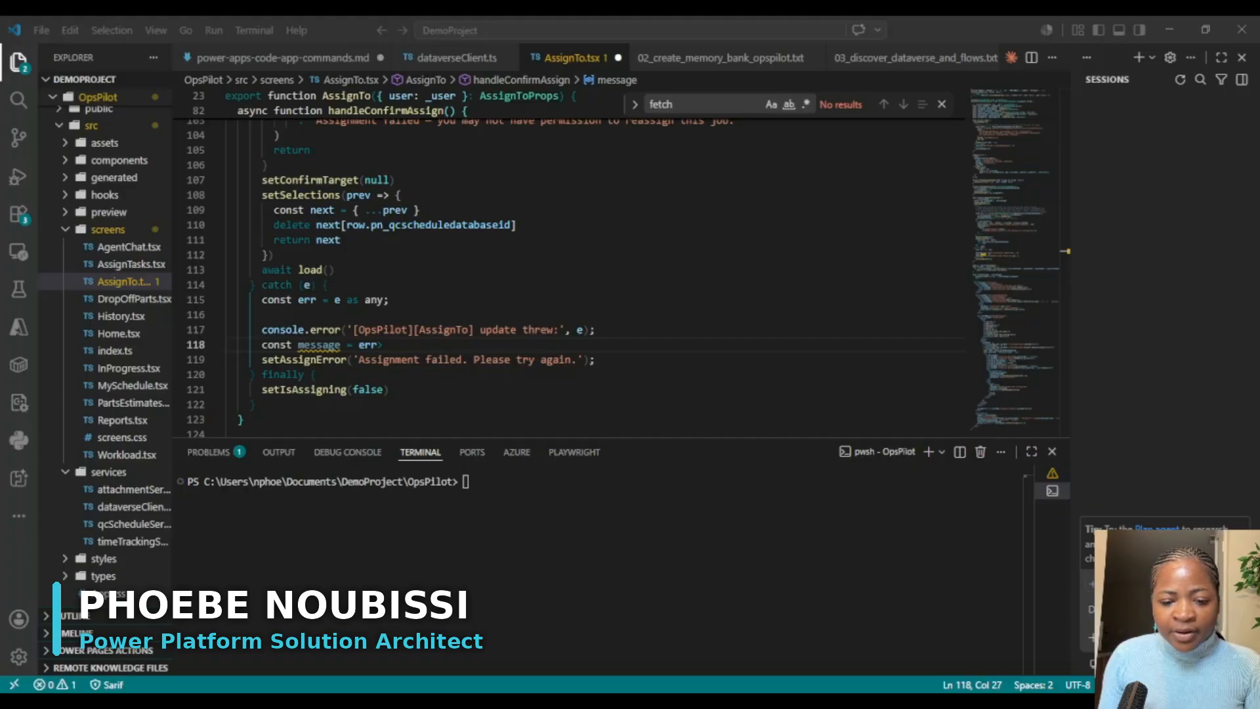
pyautogui.click(404, 254)
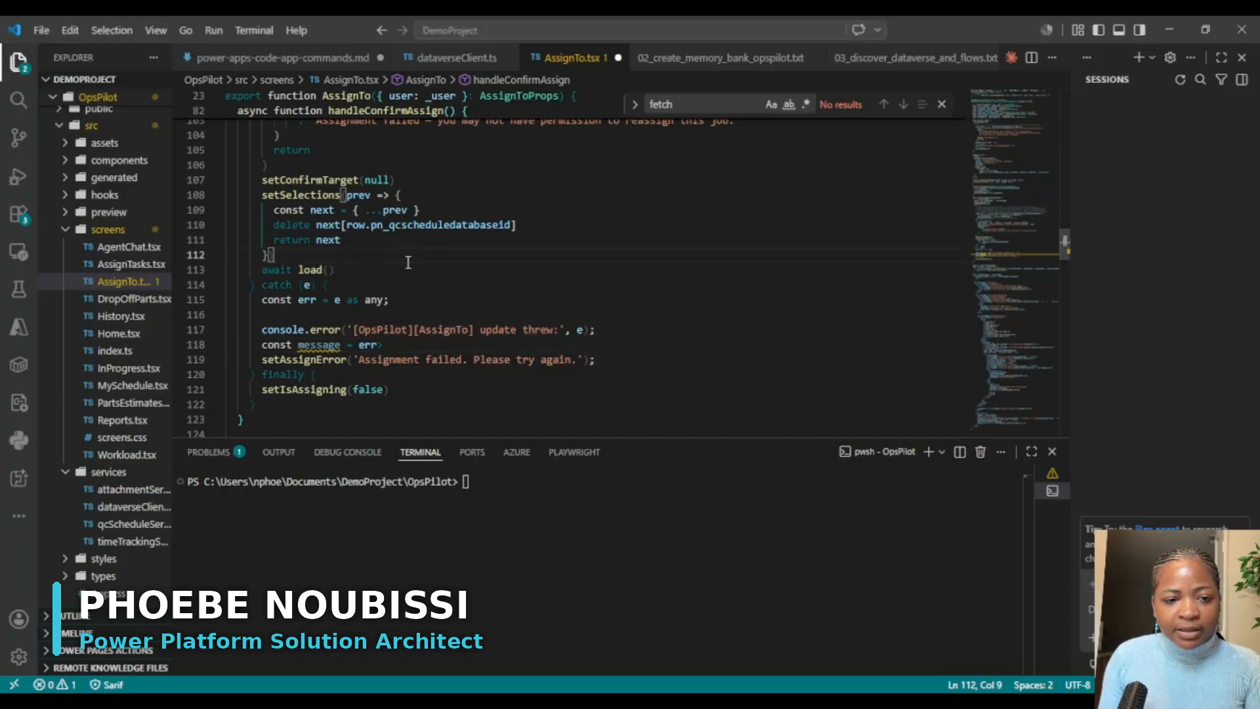
pyautogui.click(419, 275)
pyautogui.write('Error : message')
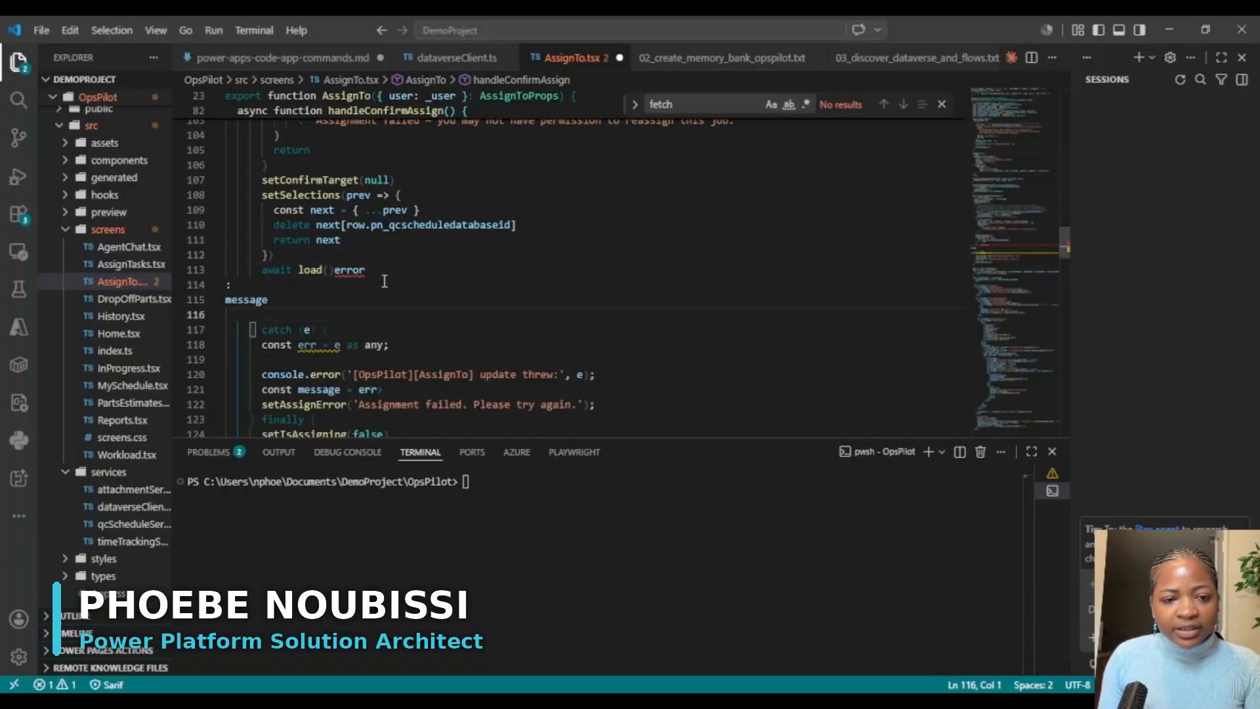
pyautogui.moveTo(337, 273)
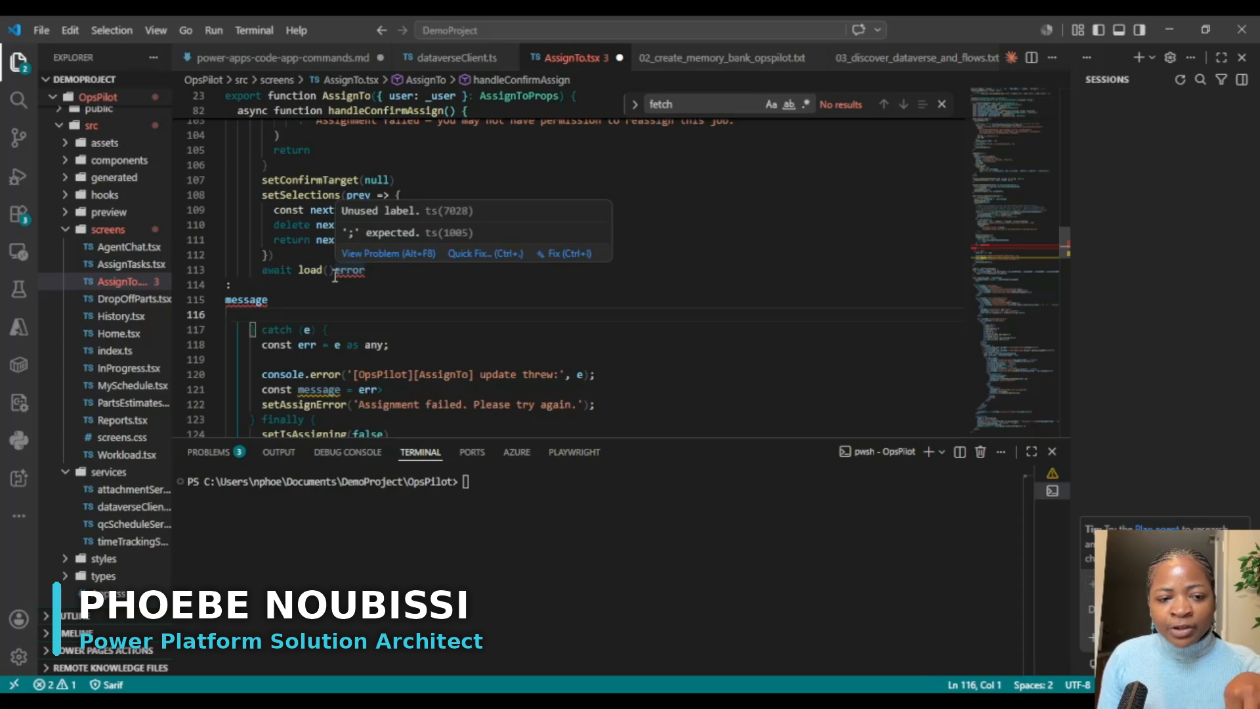
pyautogui.hotkey('ctrl', 'z')
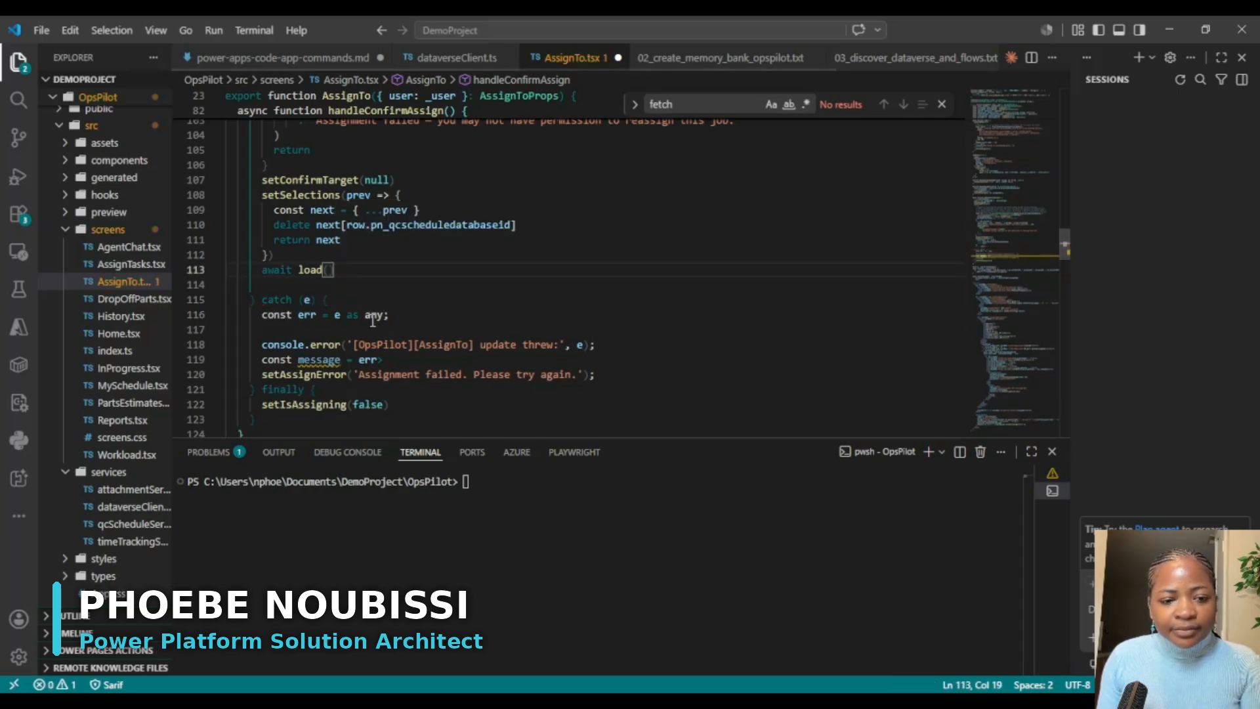
# Step: Complete the message constant as `err?.error?.message || err?.message || 'An unexpected error occurred';`
pyautogui.click(384, 359)
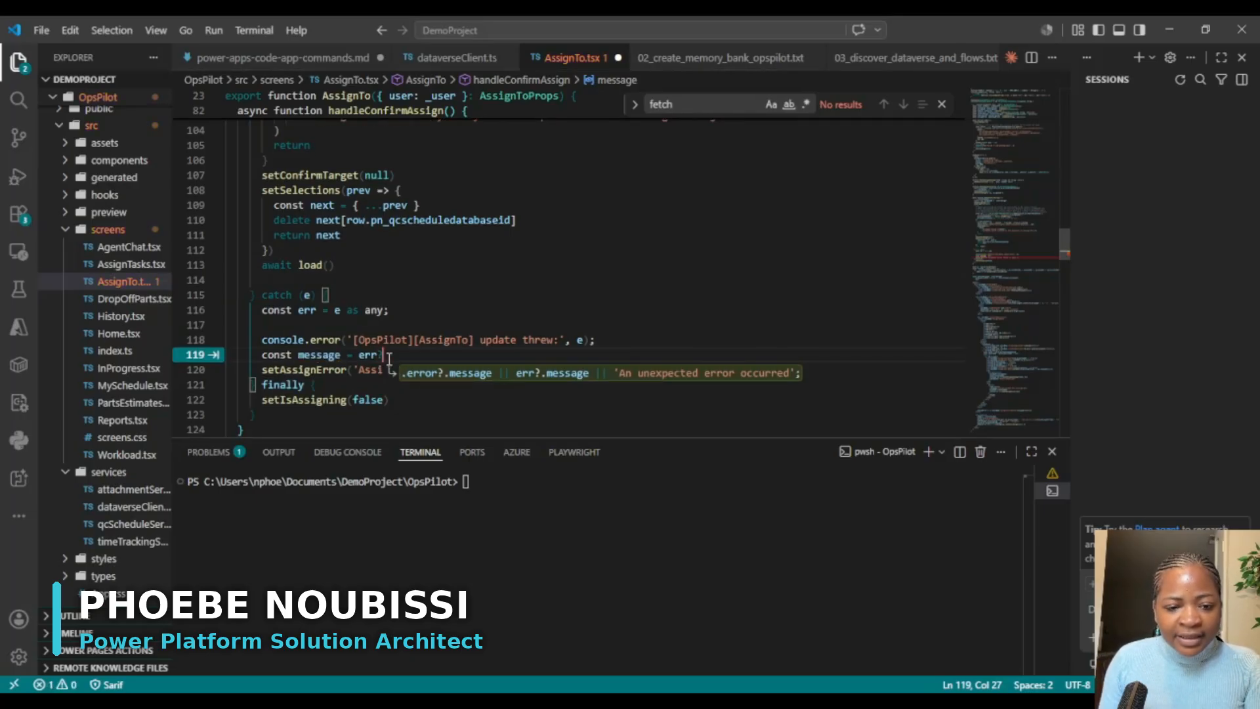
pyautogui.press('Tab')
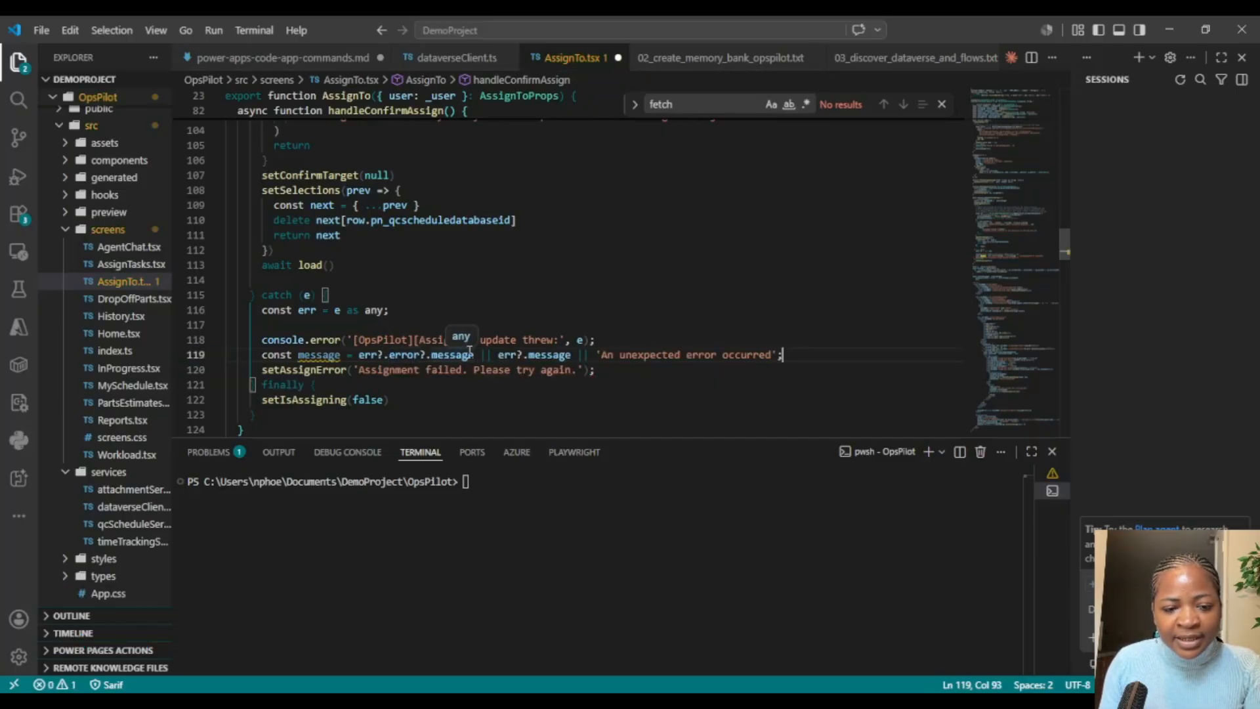
pyautogui.doubleClick(319, 355)
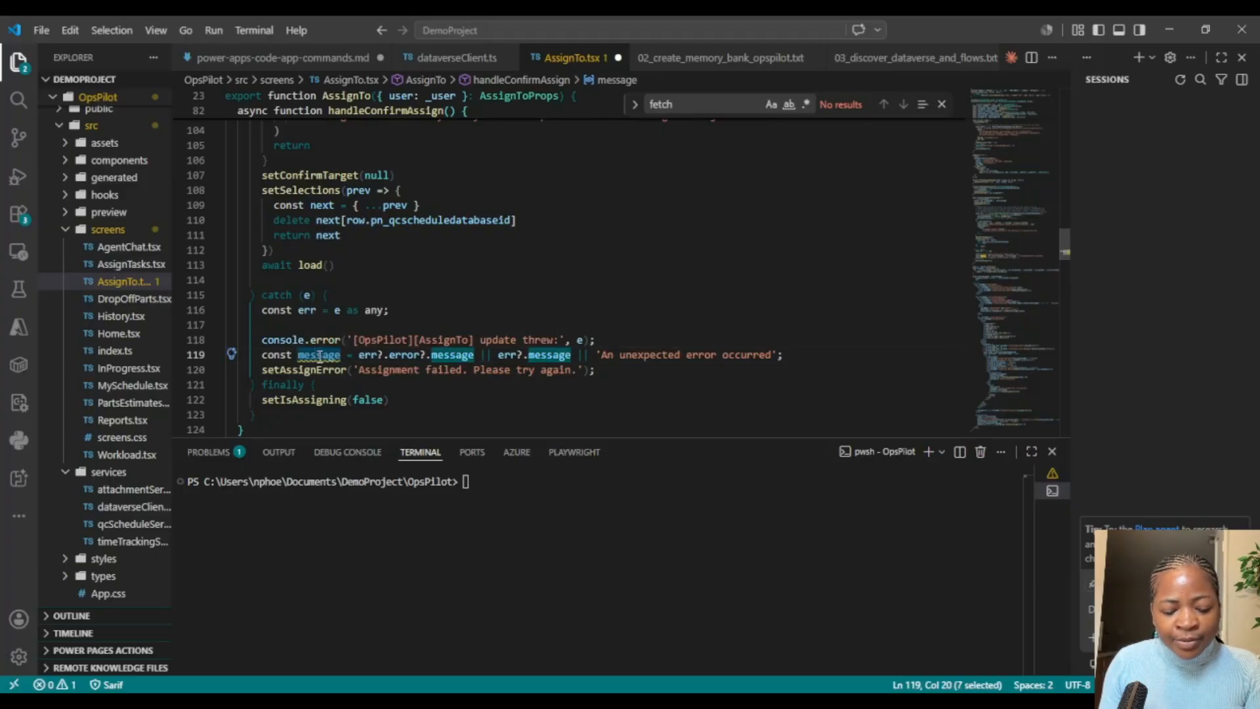
# Step: Add window.alert(`Assignment failed: ${message}`); below the message constant and save AssignTo.tsx
pyautogui.click(831, 354)
pyautogui.press('Return')
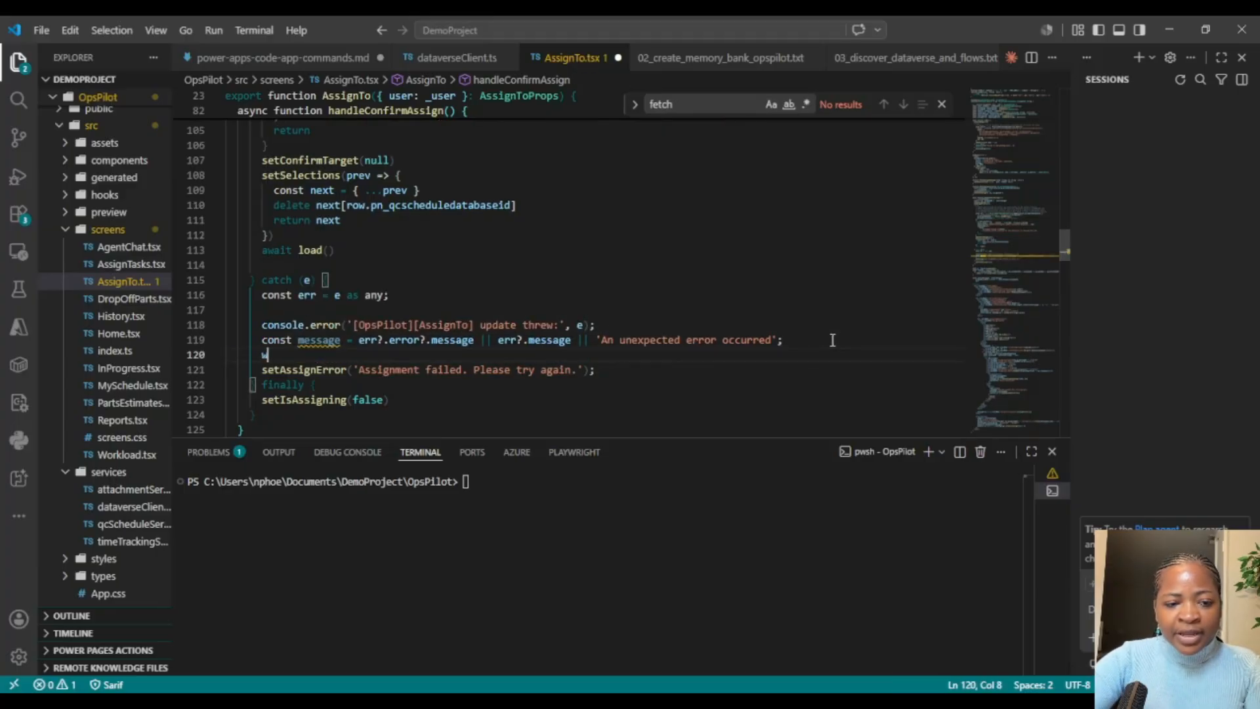
pyautogui.write('wirdows')
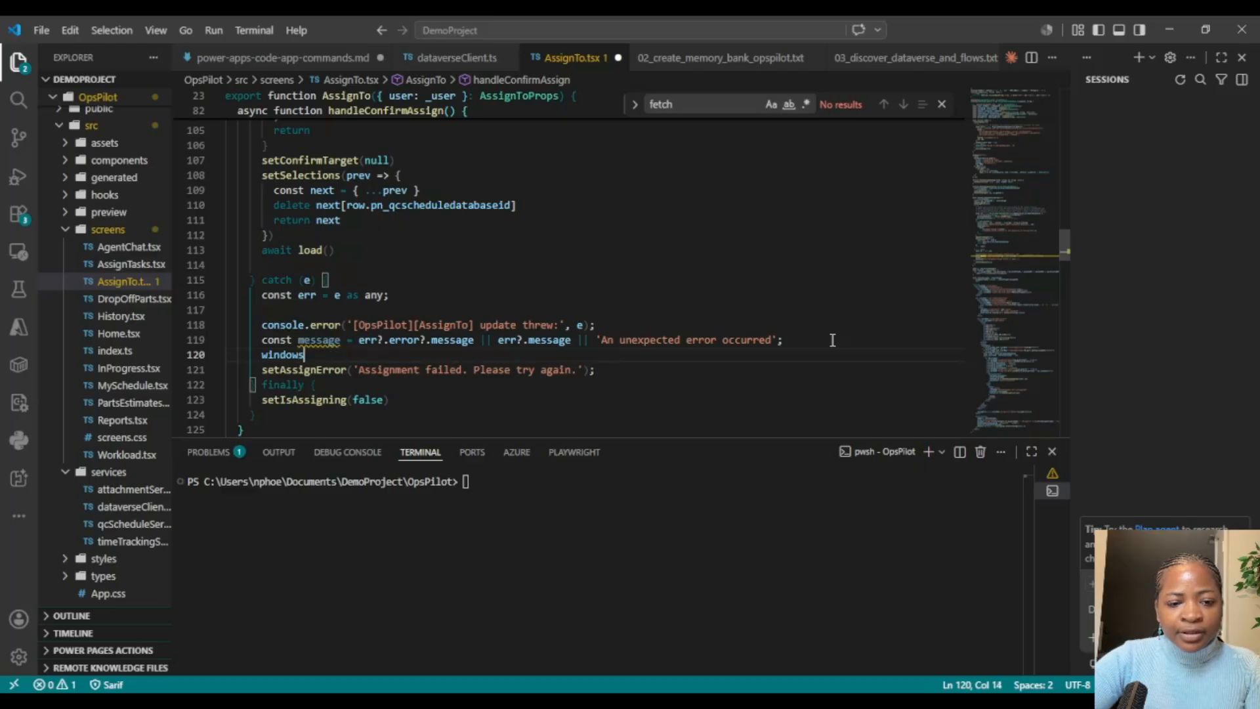
pyautogui.press('Tab')
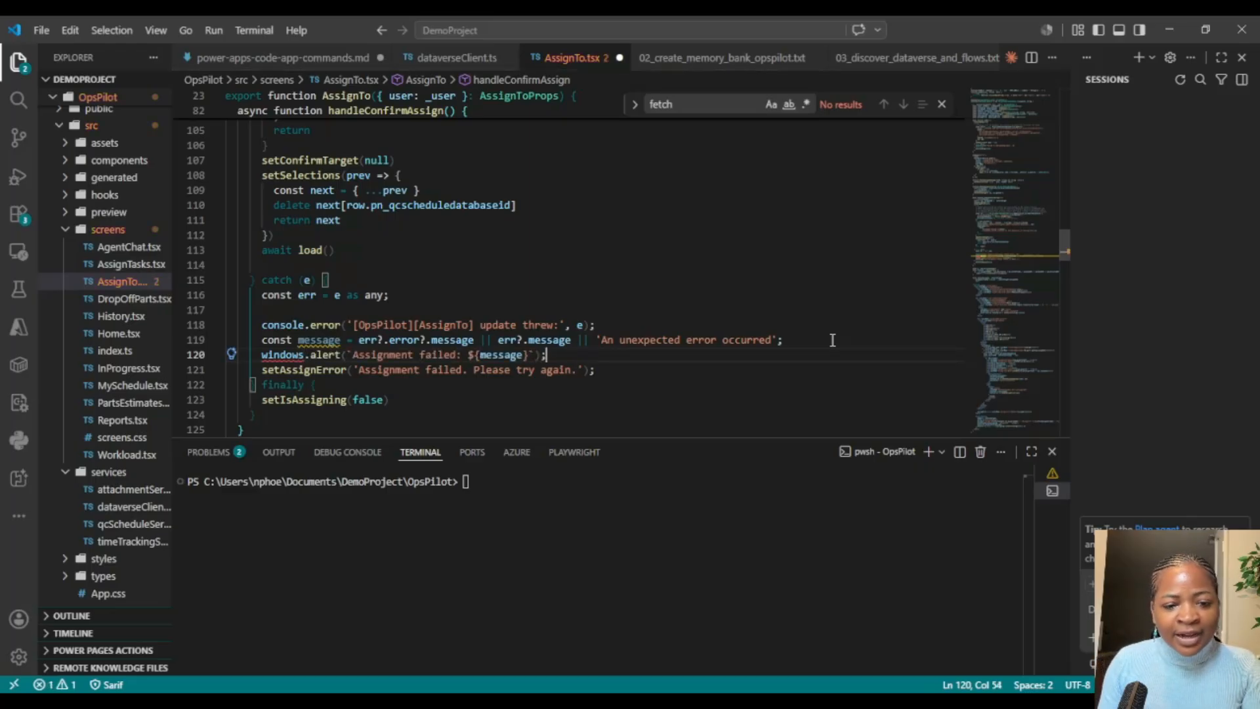
pyautogui.click(305, 355)
pyautogui.press('BackSpace')
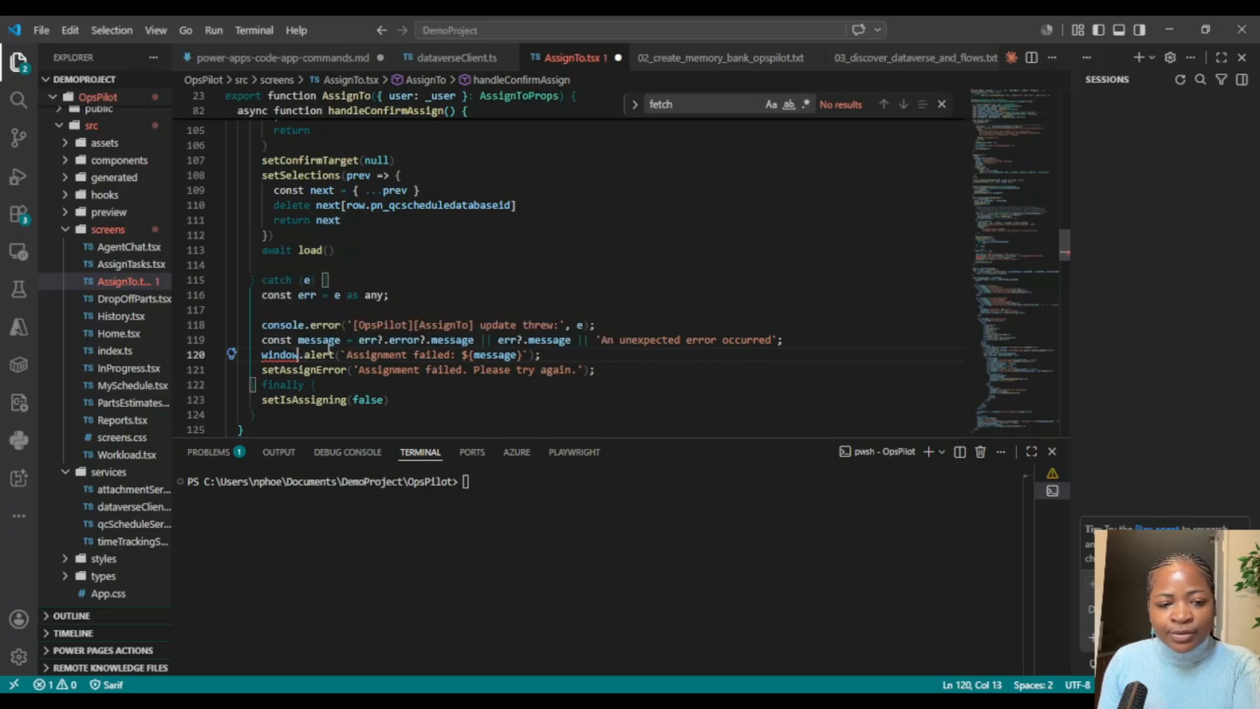
pyautogui.click(635, 346)
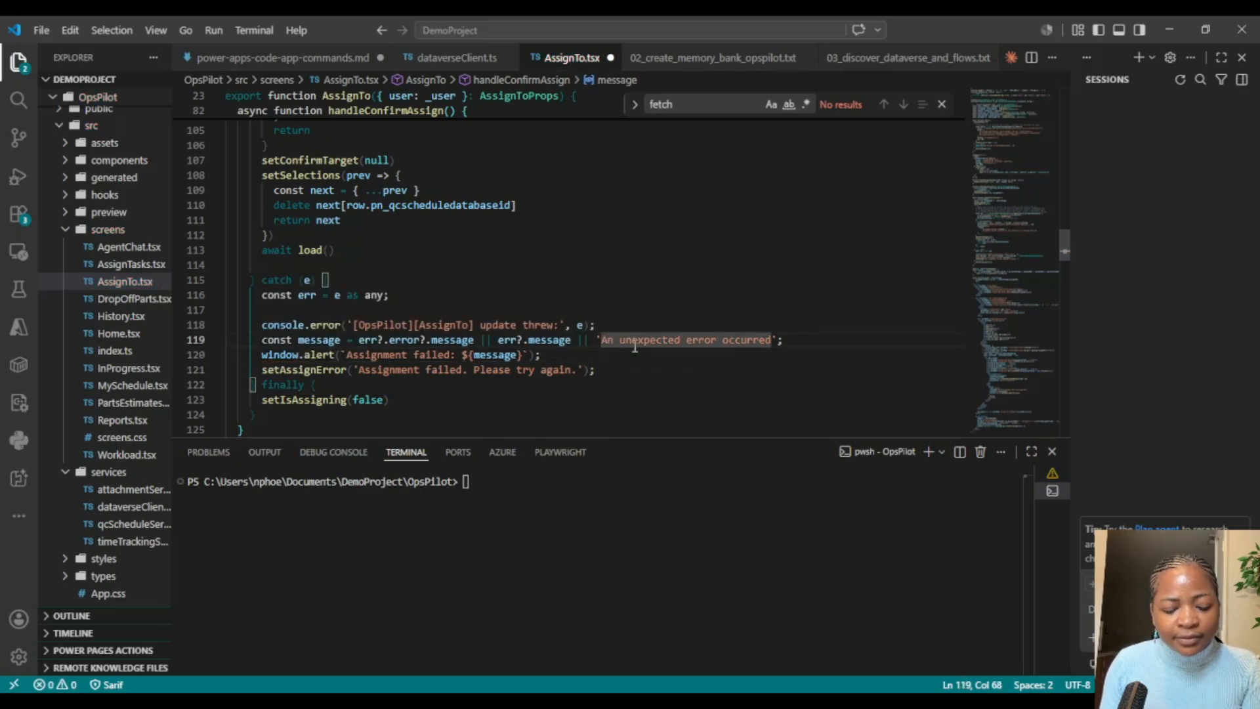
pyautogui.hotkey('ctrl', 's')
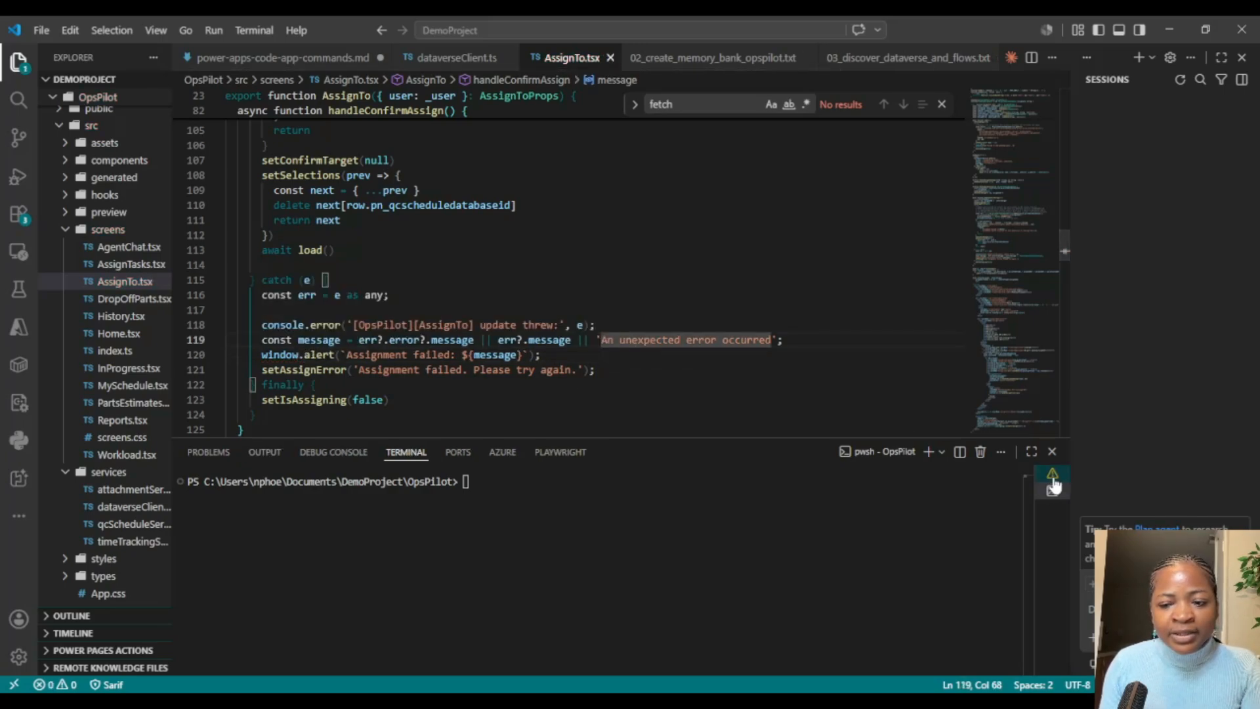
# Step: Build the OpsPilot project by running `npm run build` in the terminal
pyautogui.click(531, 539)
pyautogui.write('n')
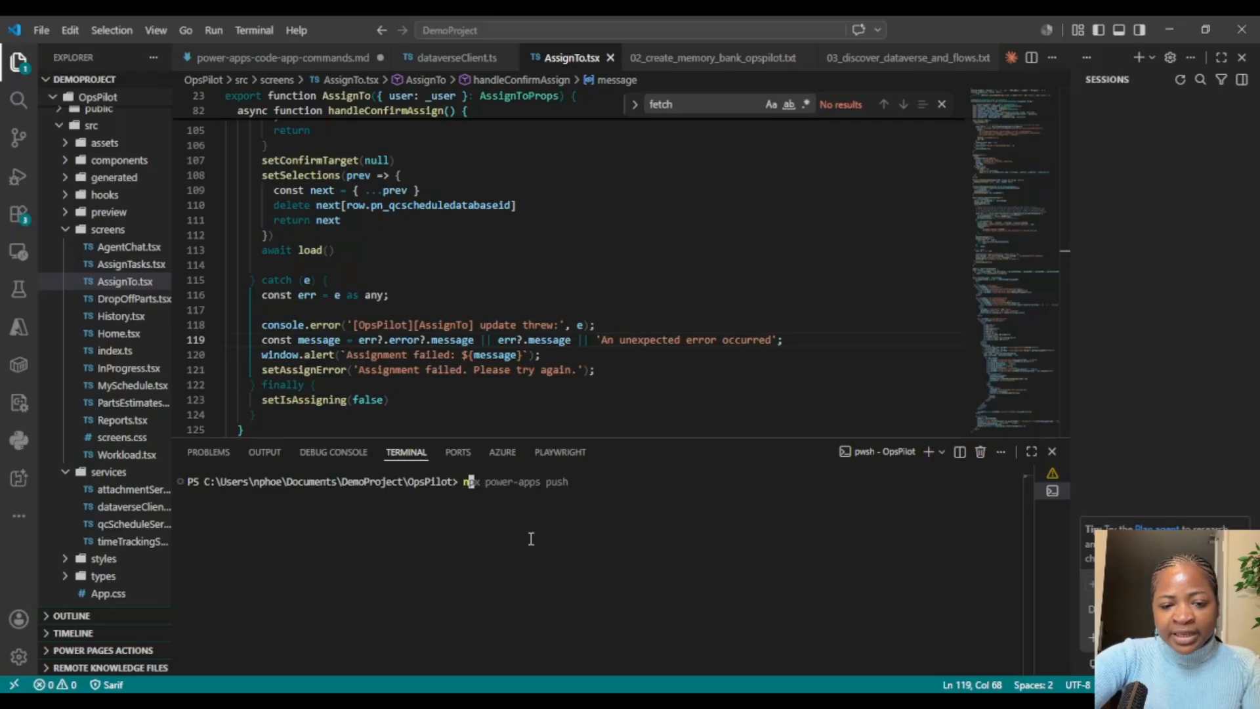
pyautogui.write('pm run buil')
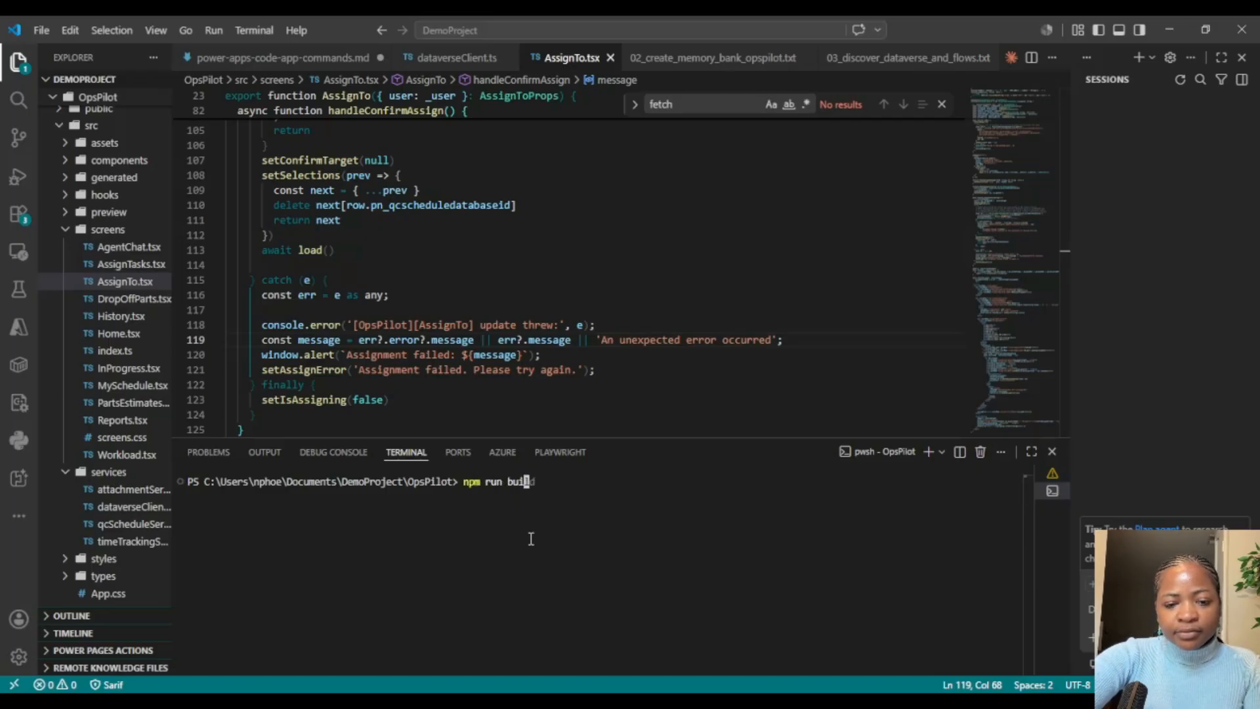
pyautogui.write('d')
pyautogui.press('Return')
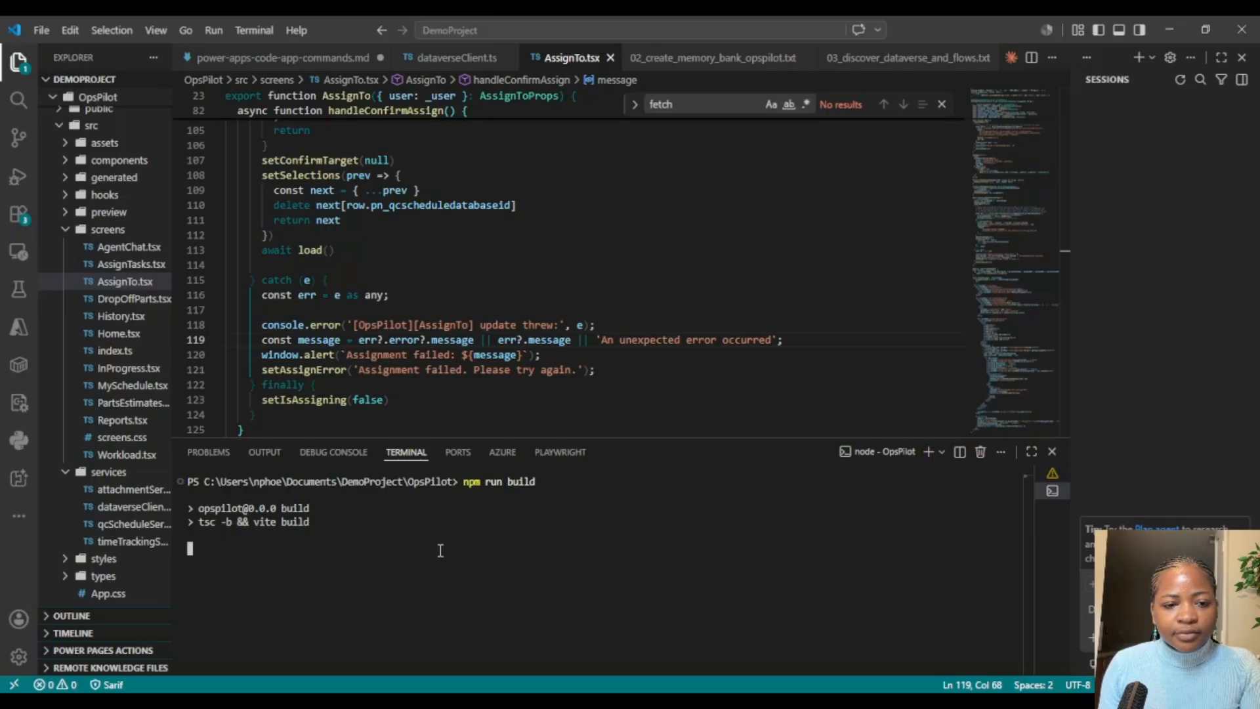
pyautogui.scroll(7, 587, 224)
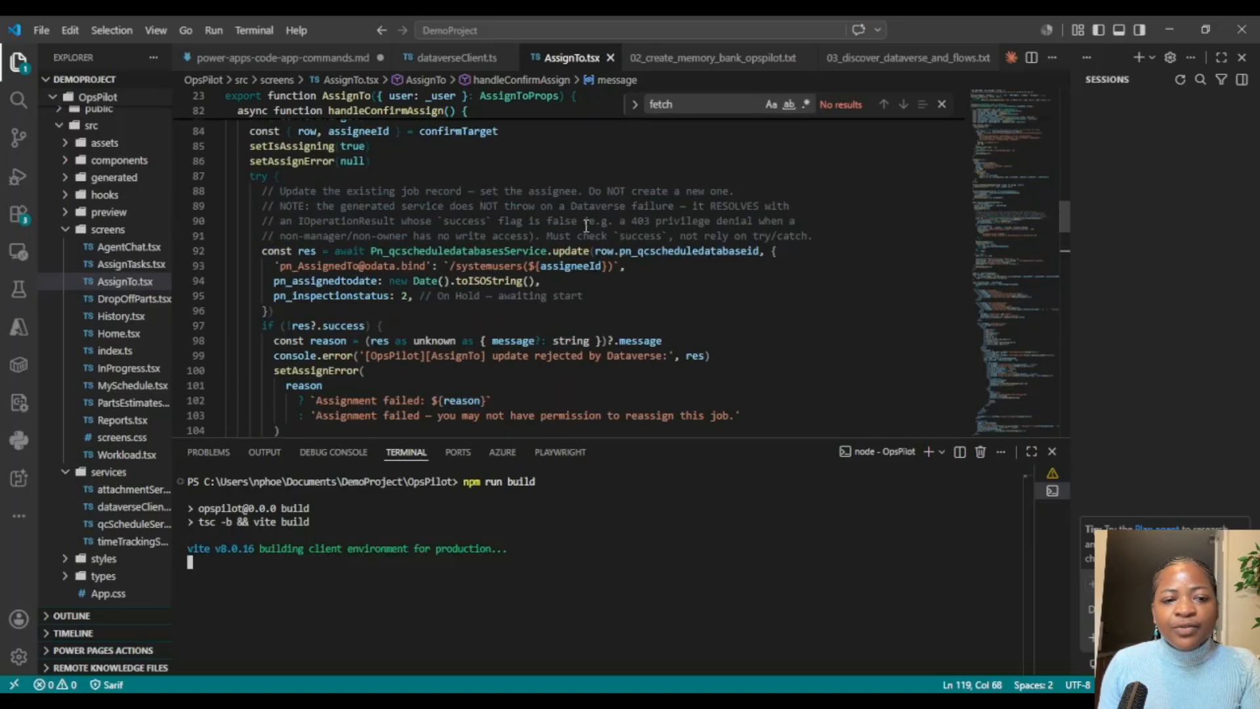
pyautogui.scroll(2, 264, 290)
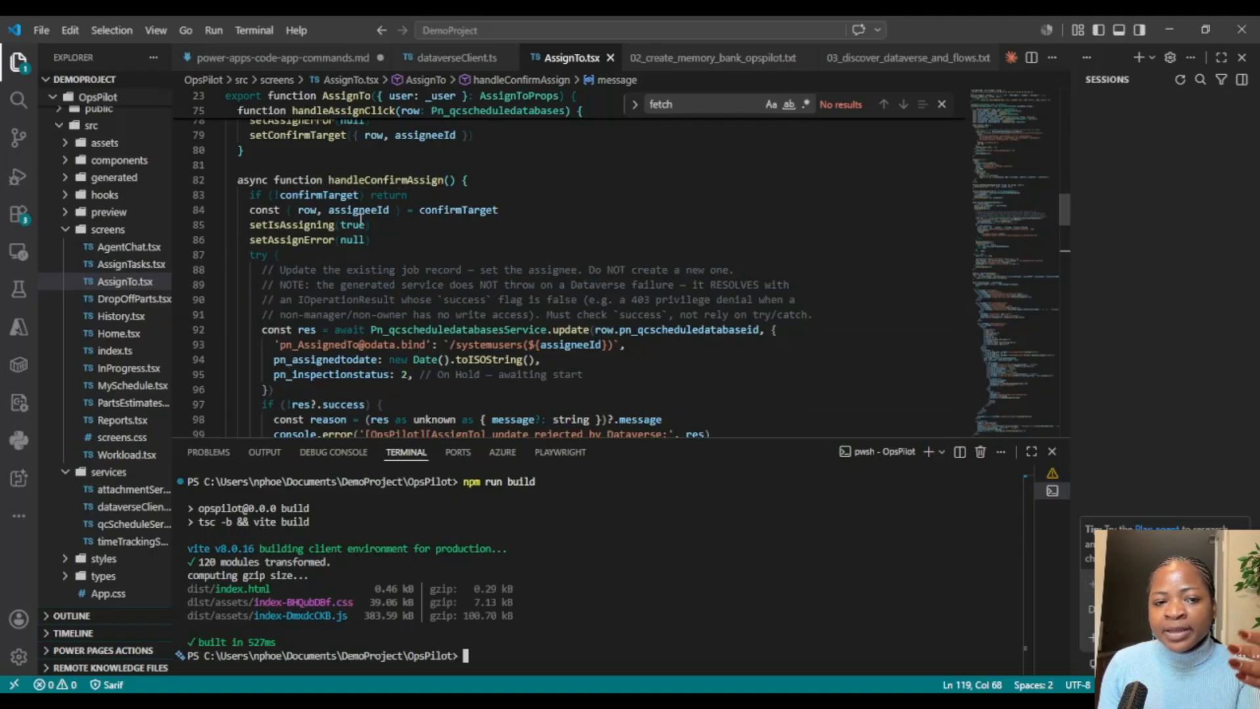
# Step: Publish the built OpsPilot app to Power Apps by running `npx power-apps push` in the terminal
pyautogui.moveTo(454, 190)
pyautogui.scroll(-13, 446, 230)
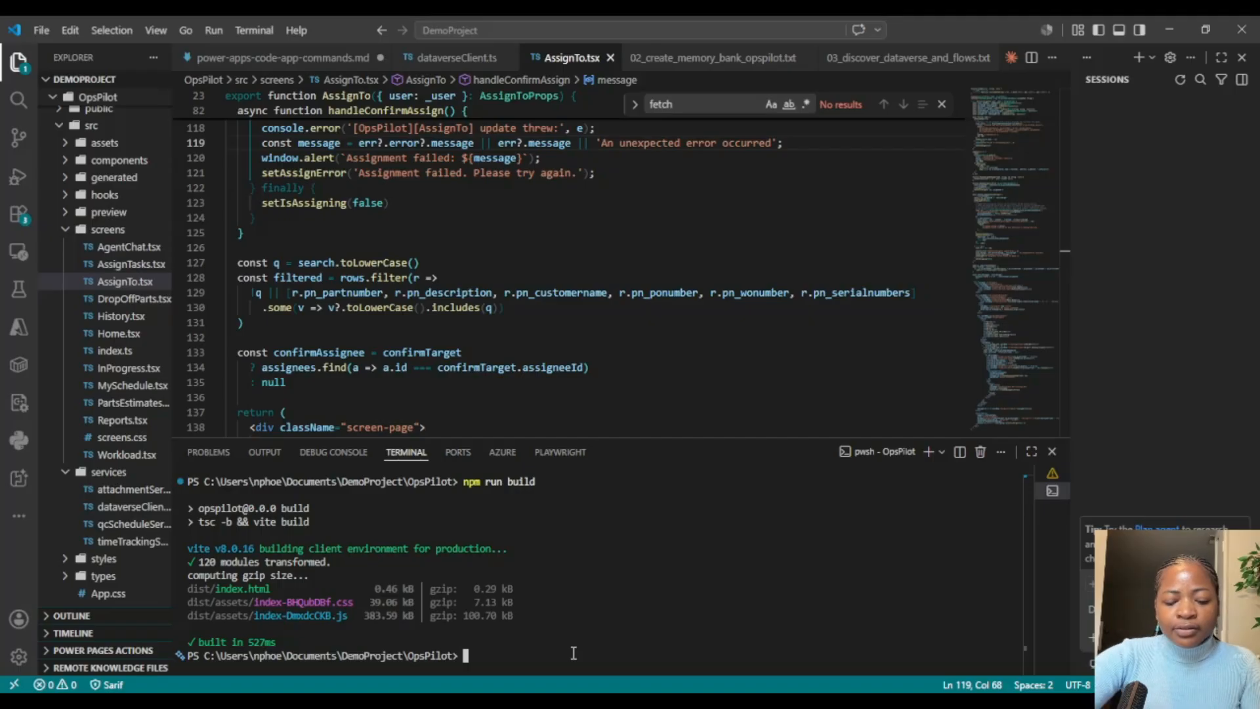
pyautogui.write('npx pow')
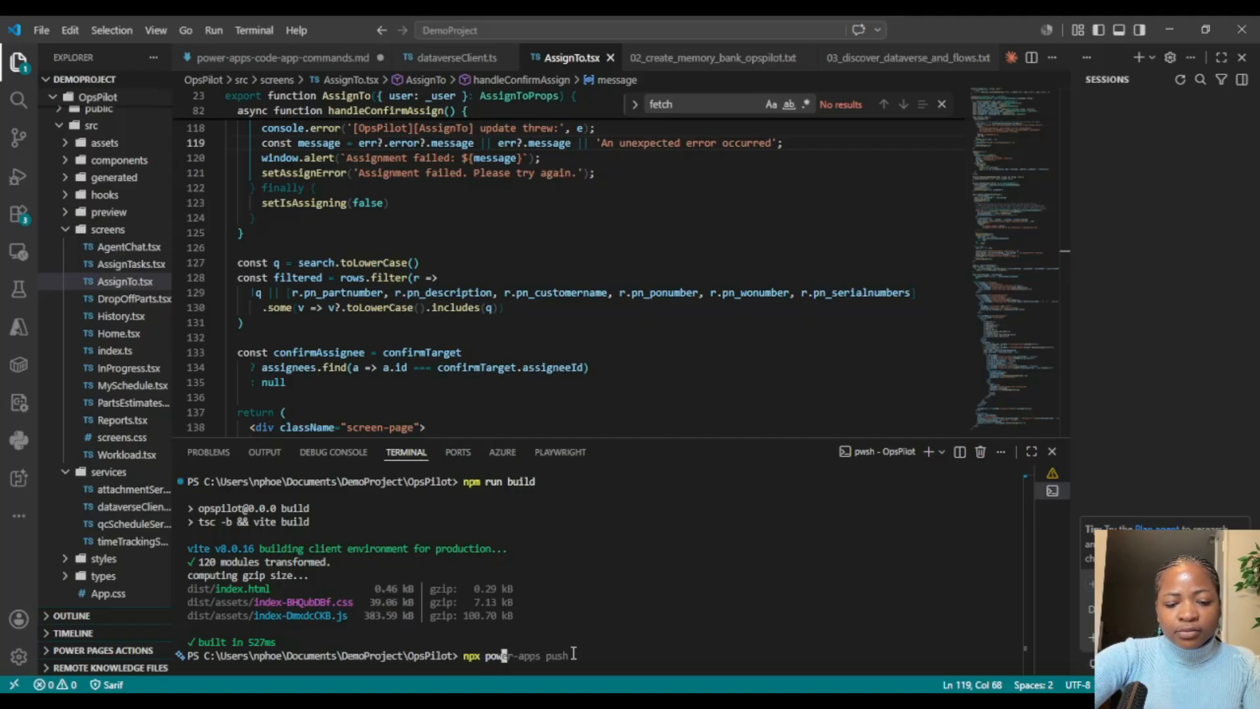
pyautogui.write('er-apps p')
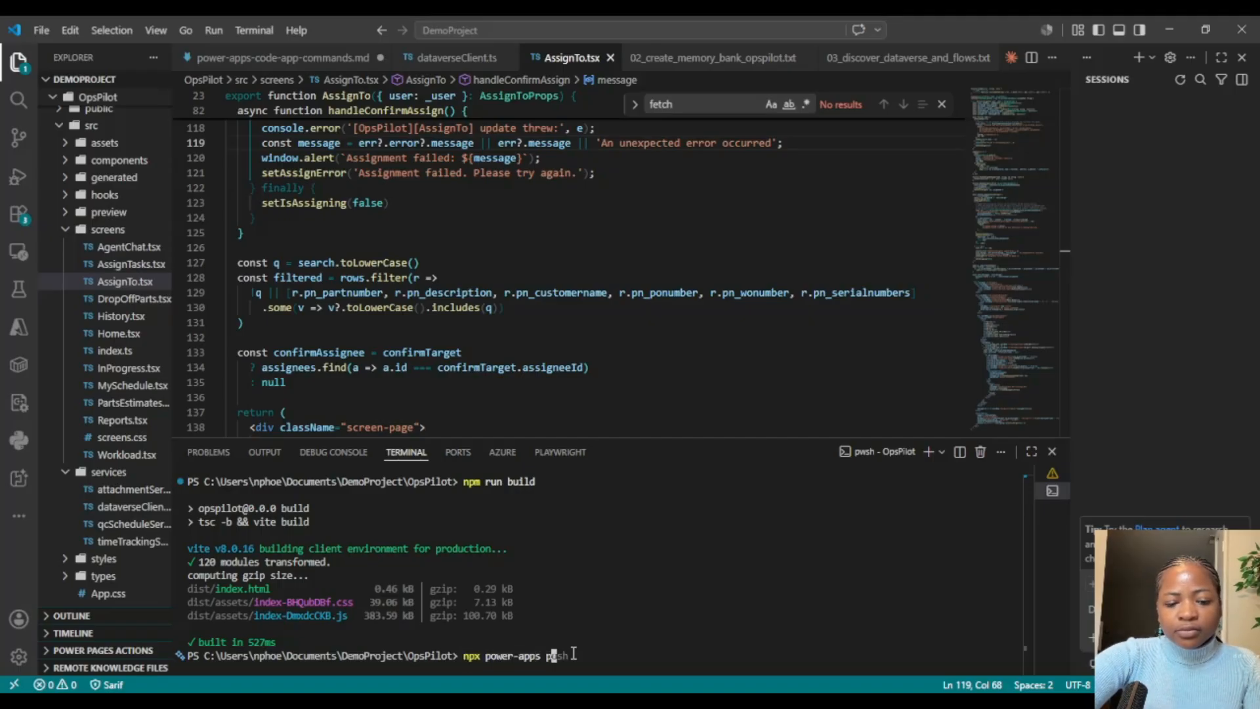
pyautogui.write('ush')
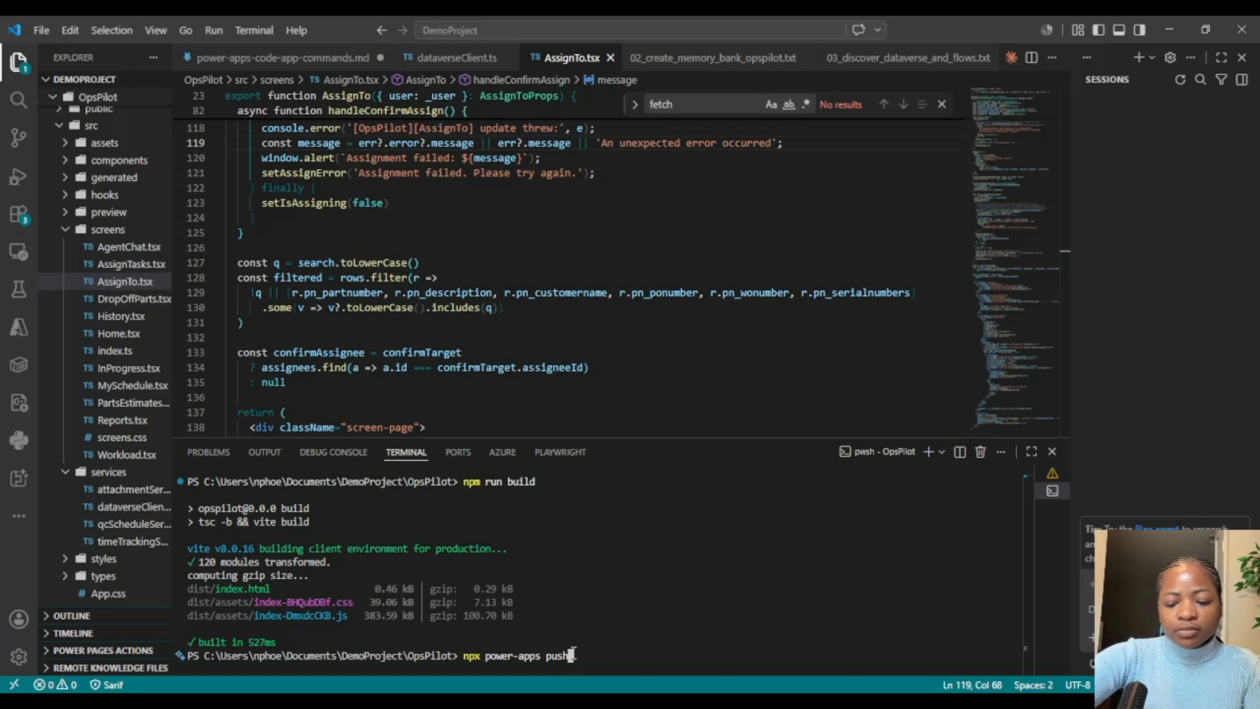
pyautogui.press('Return')
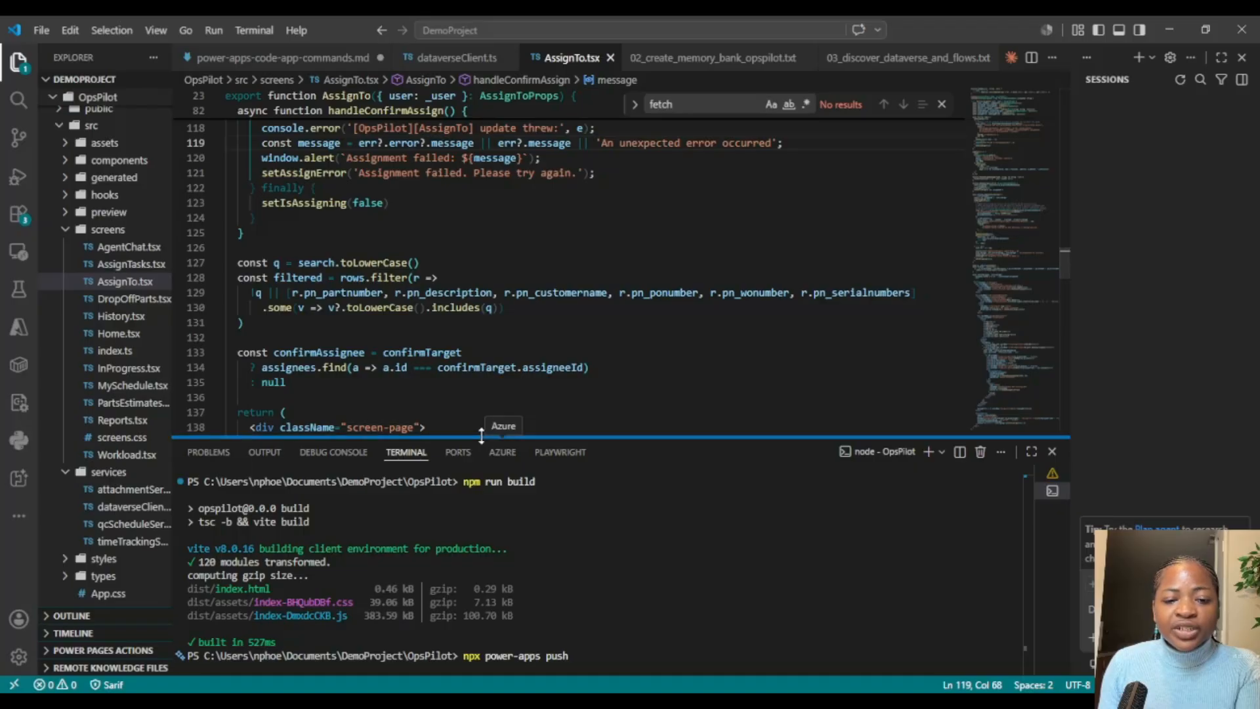
pyautogui.moveTo(482, 437); pyautogui.dragTo(483, 387)
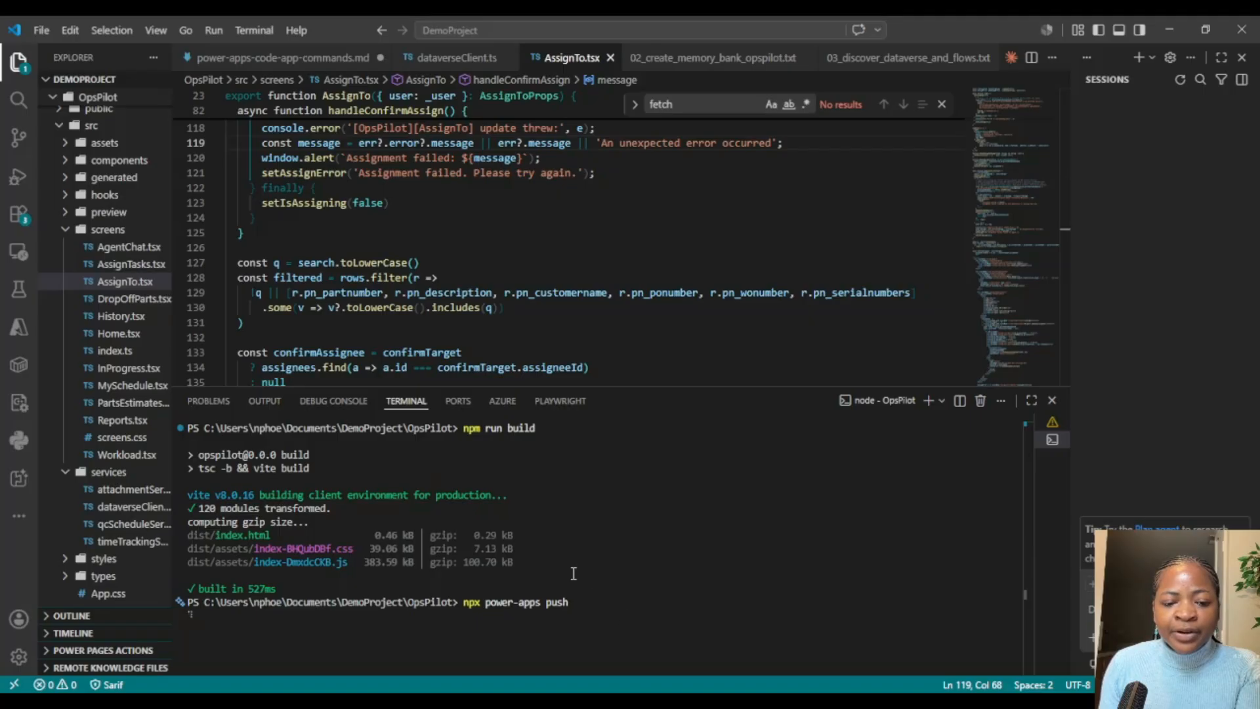
pyautogui.moveTo(462, 430); pyautogui.dragTo(559, 432)
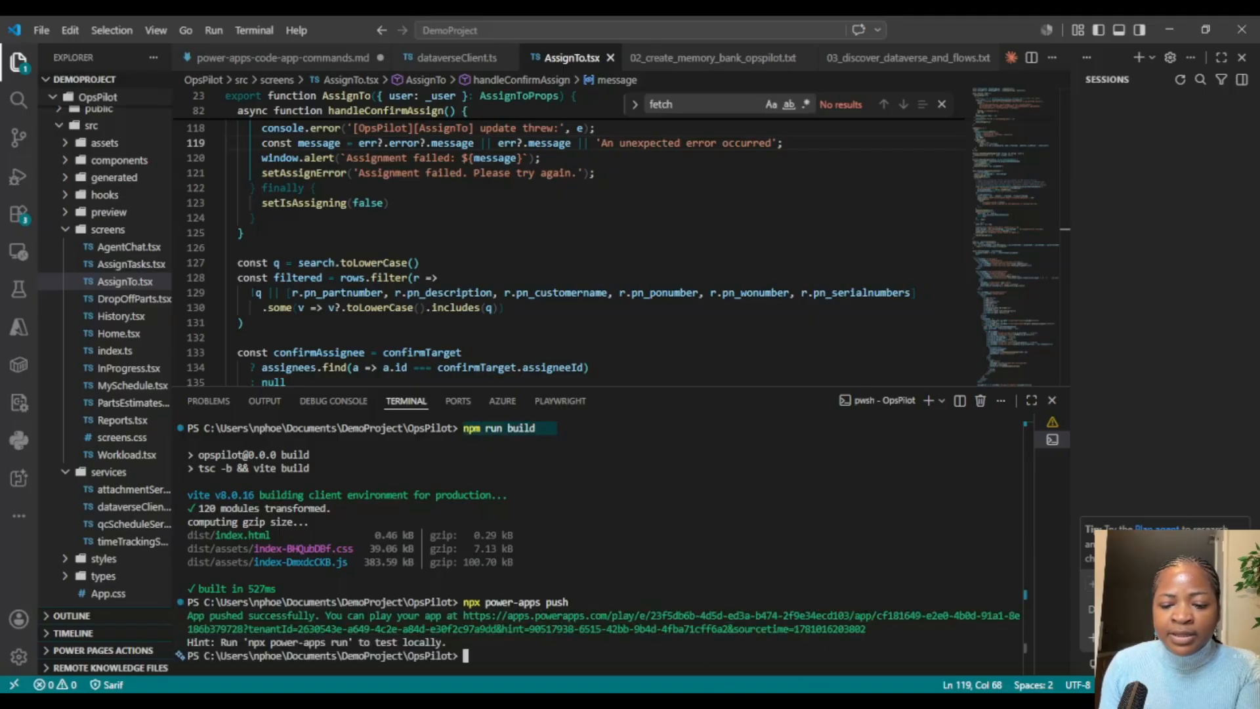
# Step: Switch to the browser running OpsPilot, close its developer tools, and reload the app to its latest version
pyautogui.hotkey('alt', 'Tab')
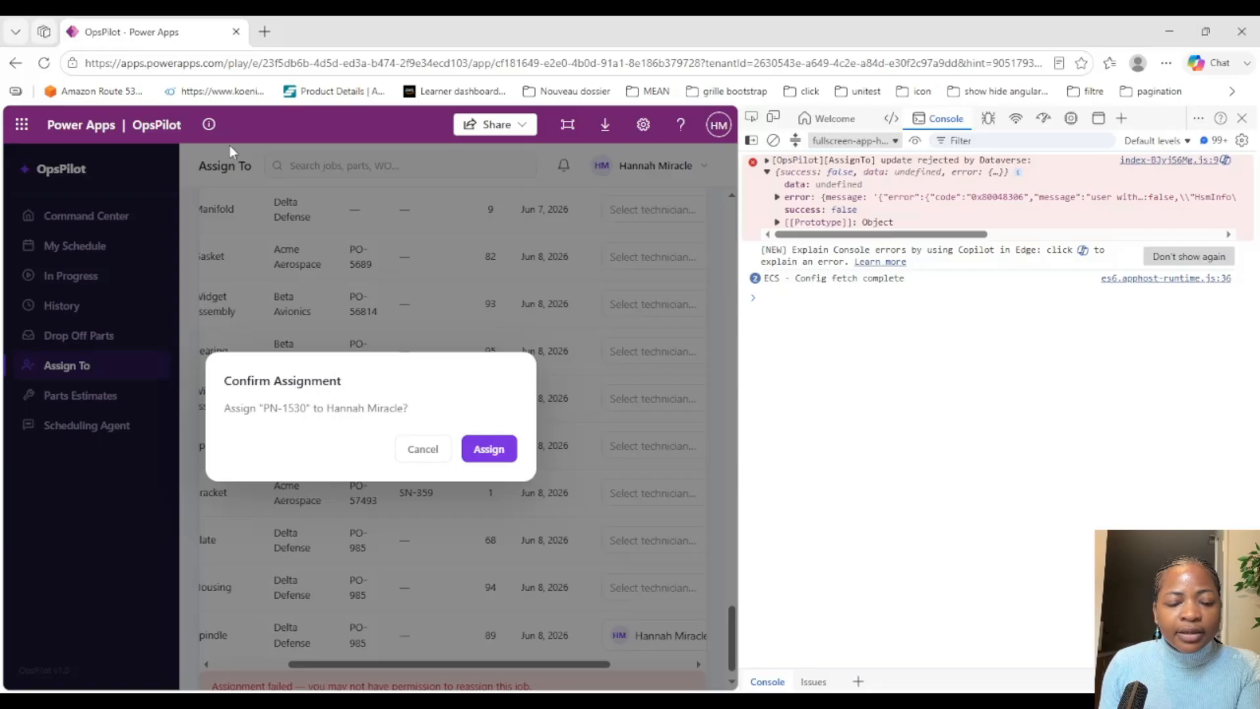
pyautogui.press('F5')
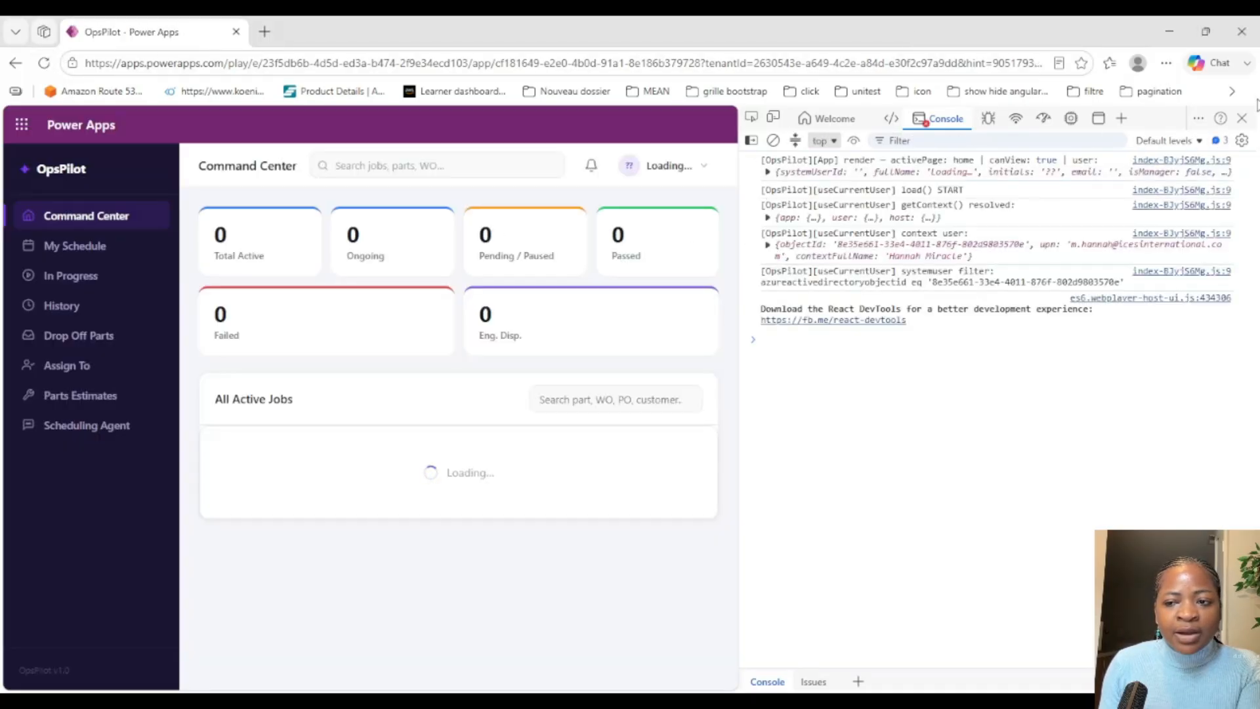
pyautogui.click(1242, 118)
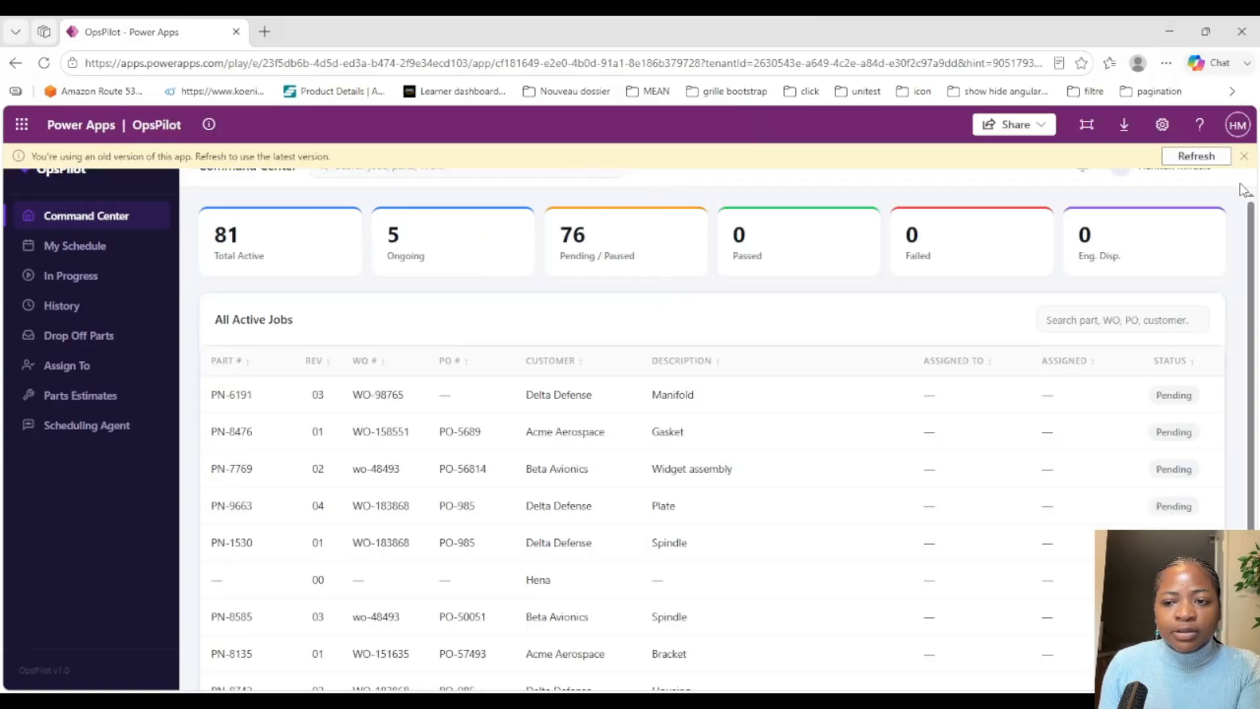
pyautogui.click(1196, 157)
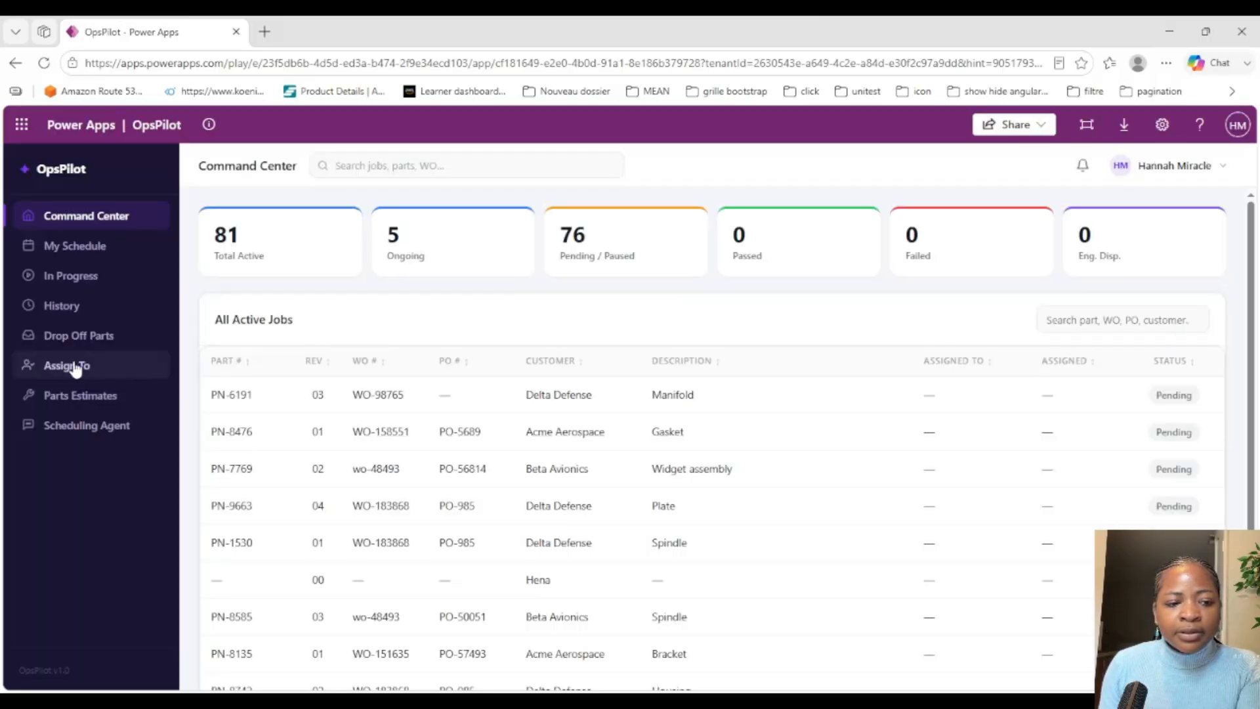
# Step: On the Assign To page, choose the technician found with "hann" for part PN-1530 and try to confirm the assignment
pyautogui.click(71, 366)
pyautogui.moveTo(1252, 259); pyautogui.dragTo(1252, 670)
pyautogui.click(1037, 650)
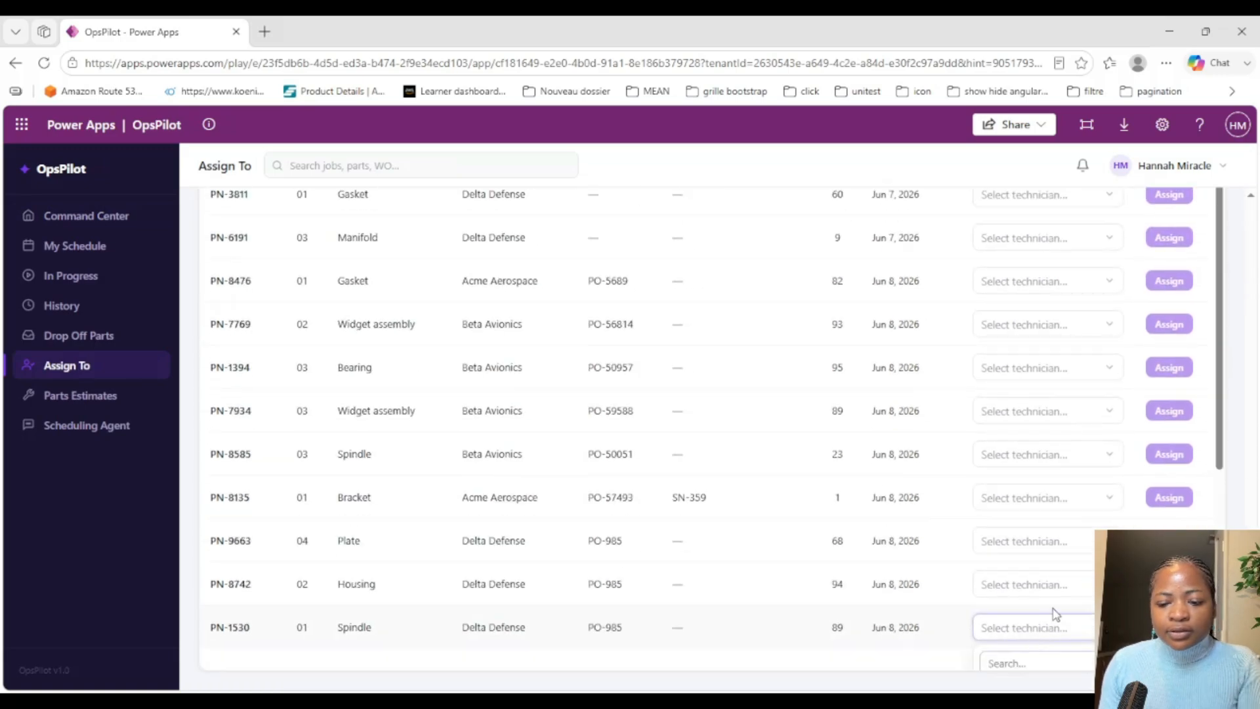
pyautogui.scroll(-3, 1054, 610)
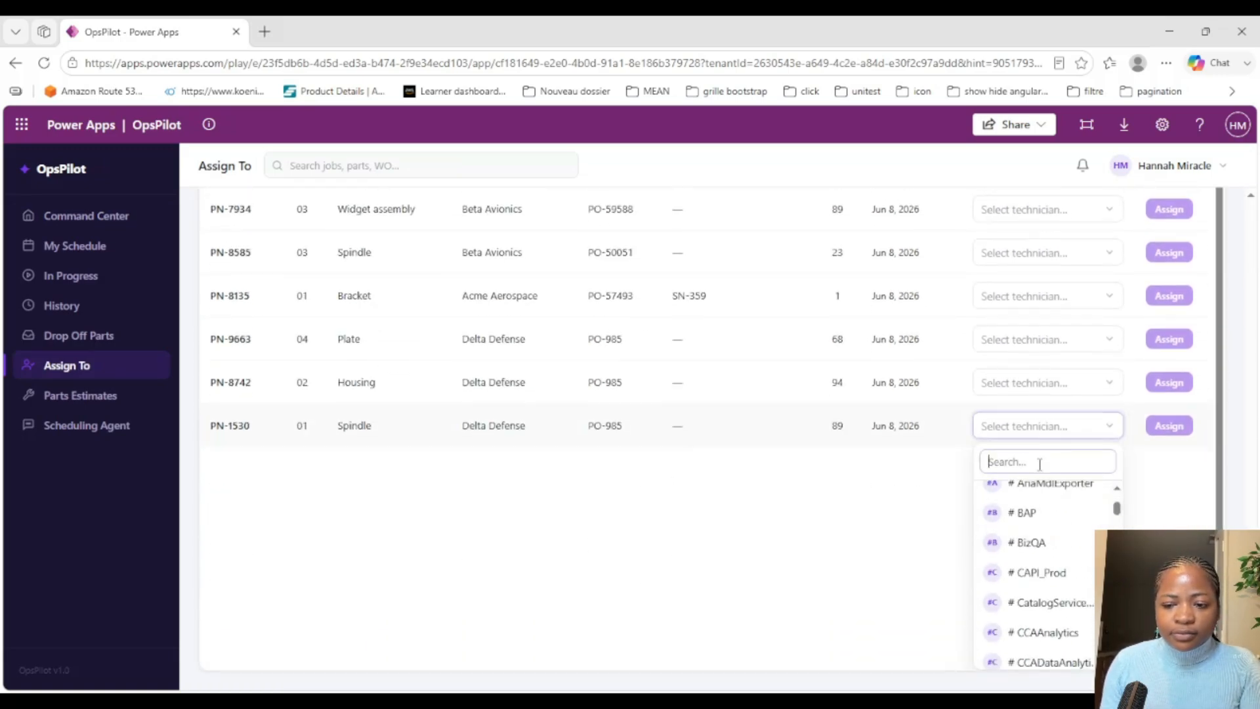
pyautogui.write('hann')
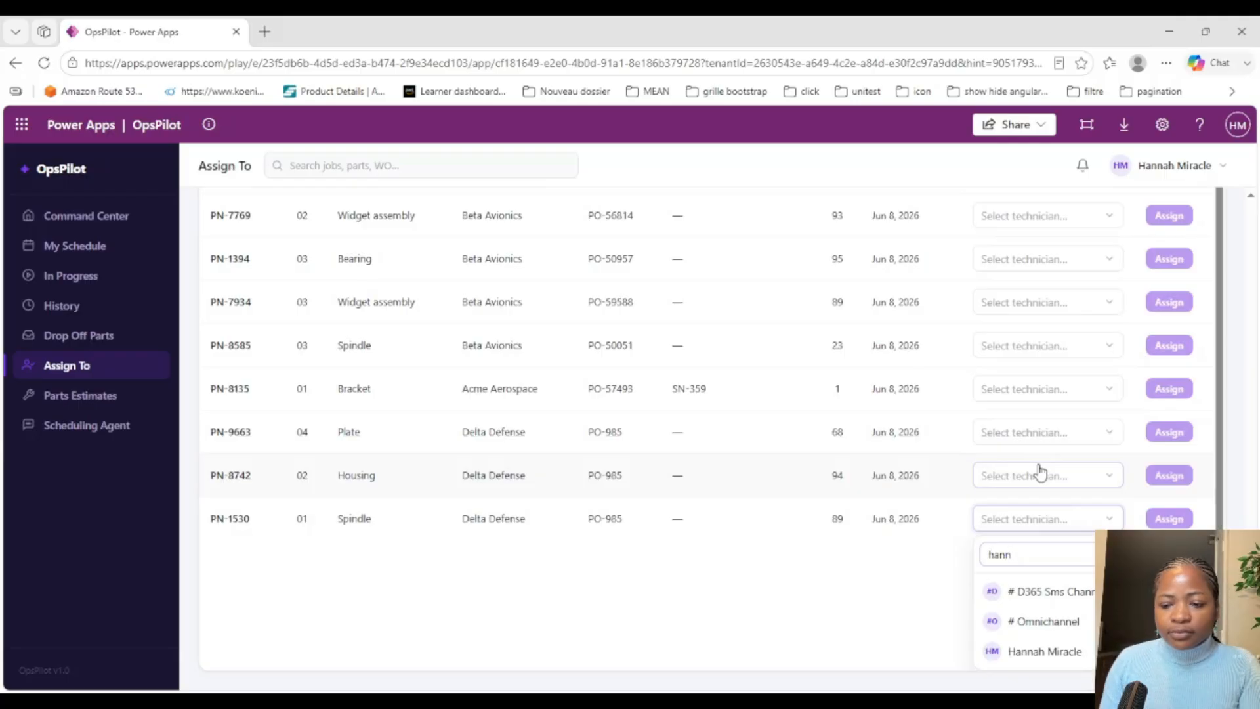
pyautogui.click(1047, 652)
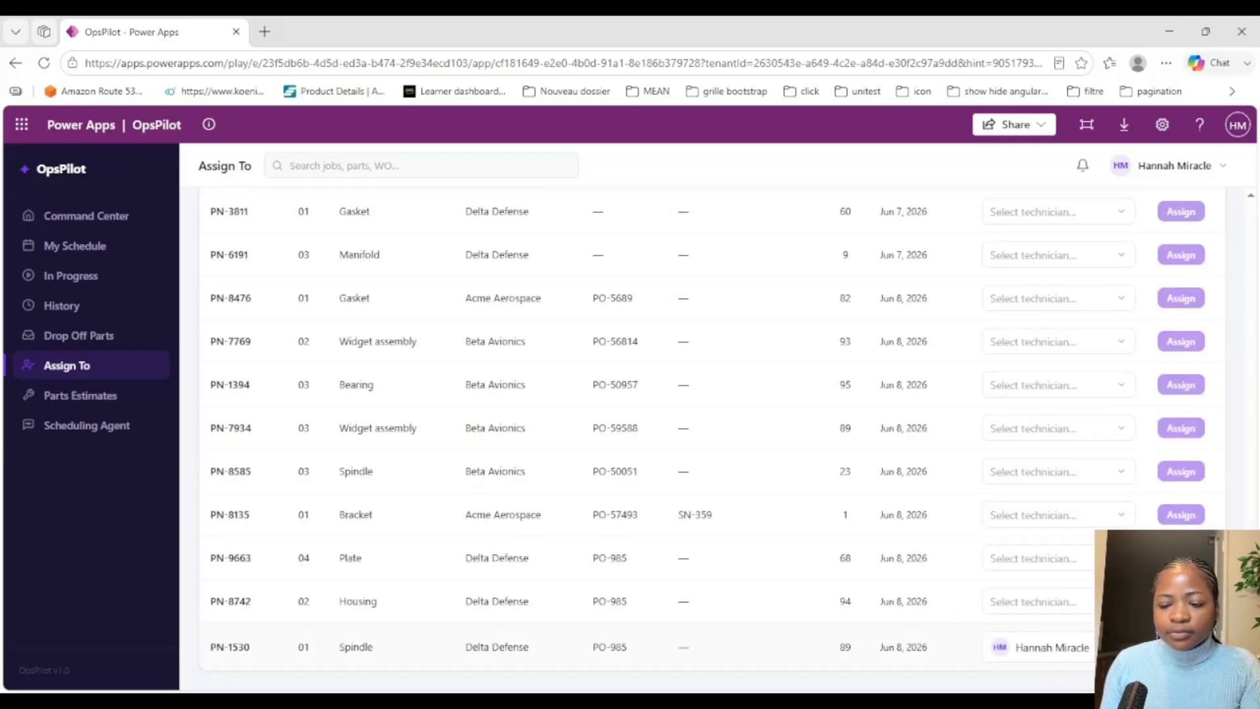
pyautogui.click(1181, 647)
pyautogui.click(741, 452)
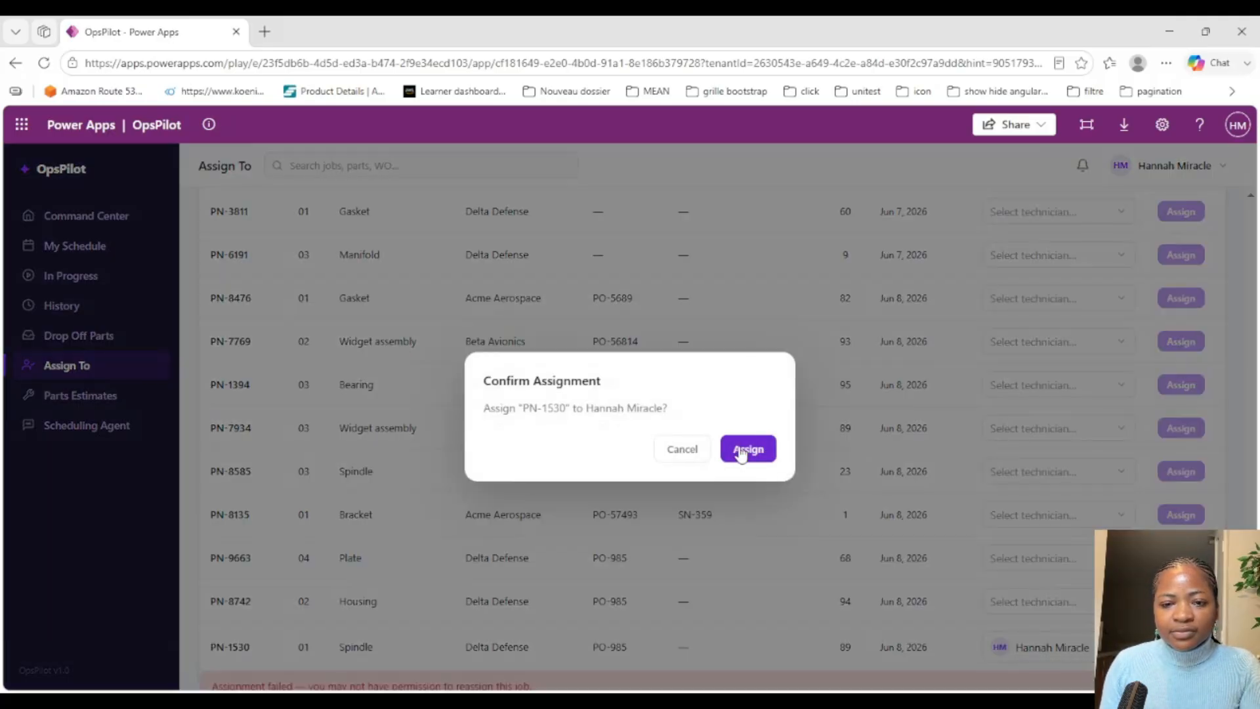
pyautogui.click(744, 451)
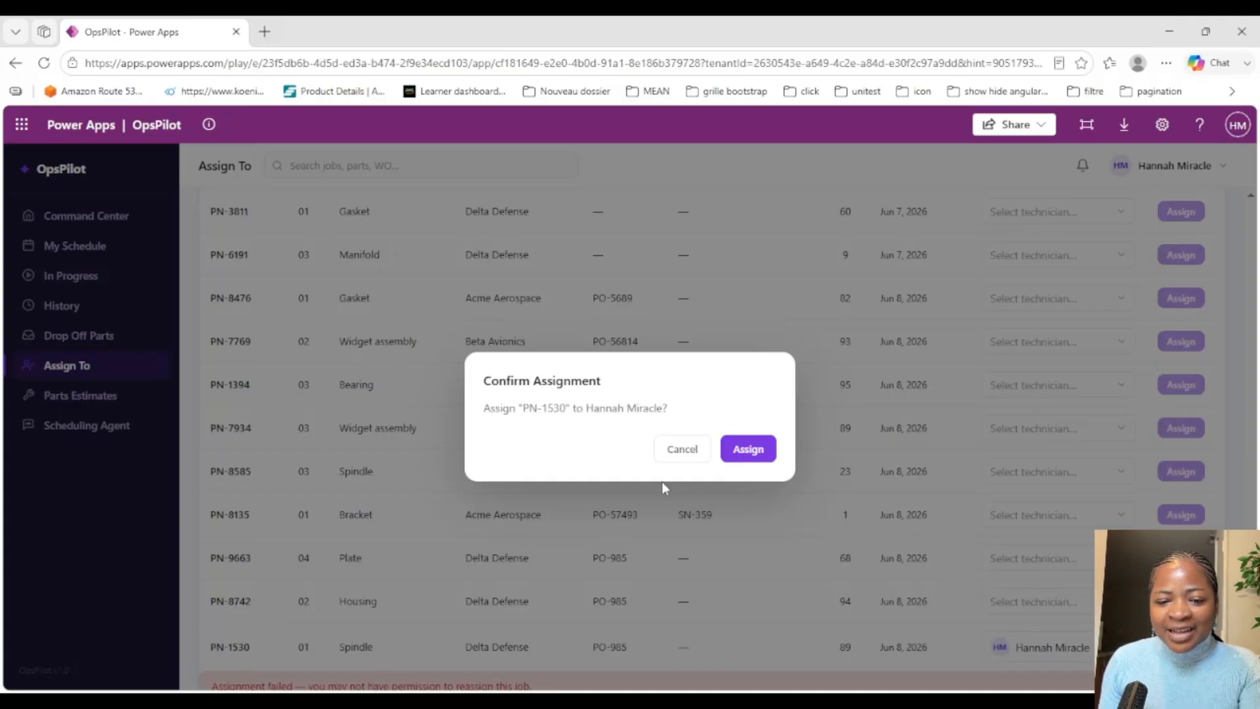
# Step: Cancel the pending PN-1530 assignment and examine the failure message below the parts queue
pyautogui.click(682, 451)
pyautogui.scroll(-1, 934, 516)
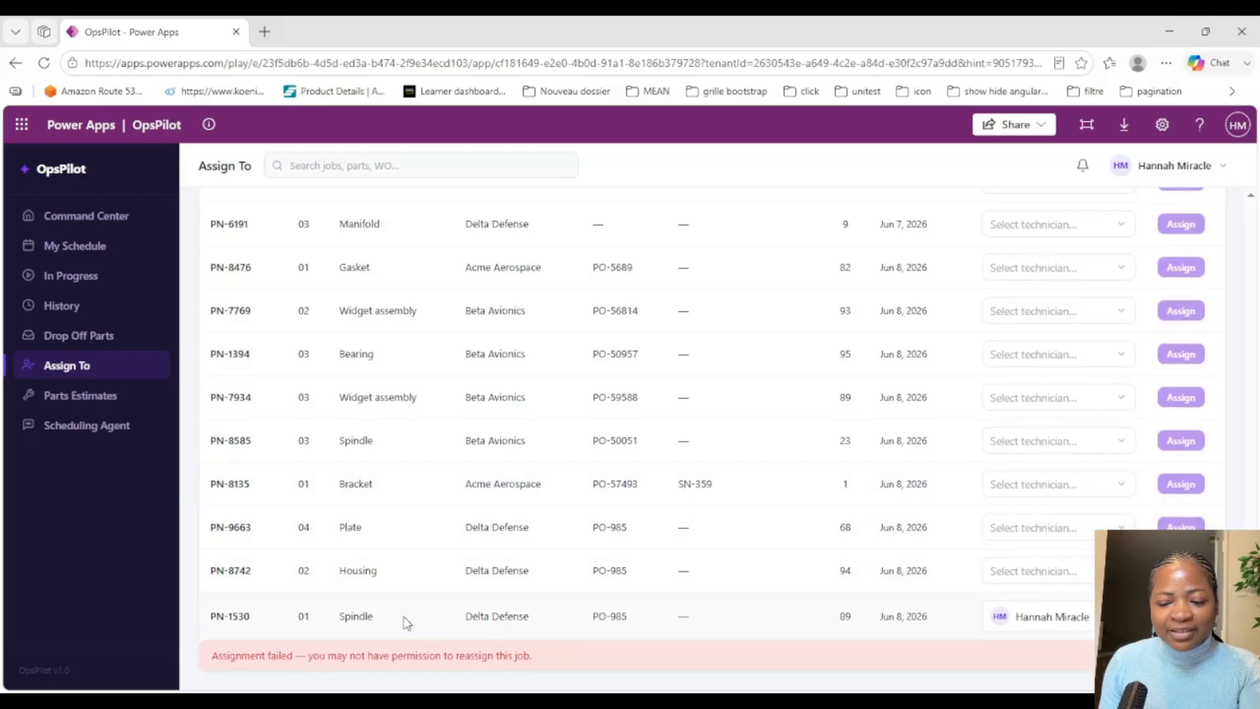
pyautogui.moveTo(212, 658); pyautogui.dragTo(571, 676)
pyautogui.click(593, 669)
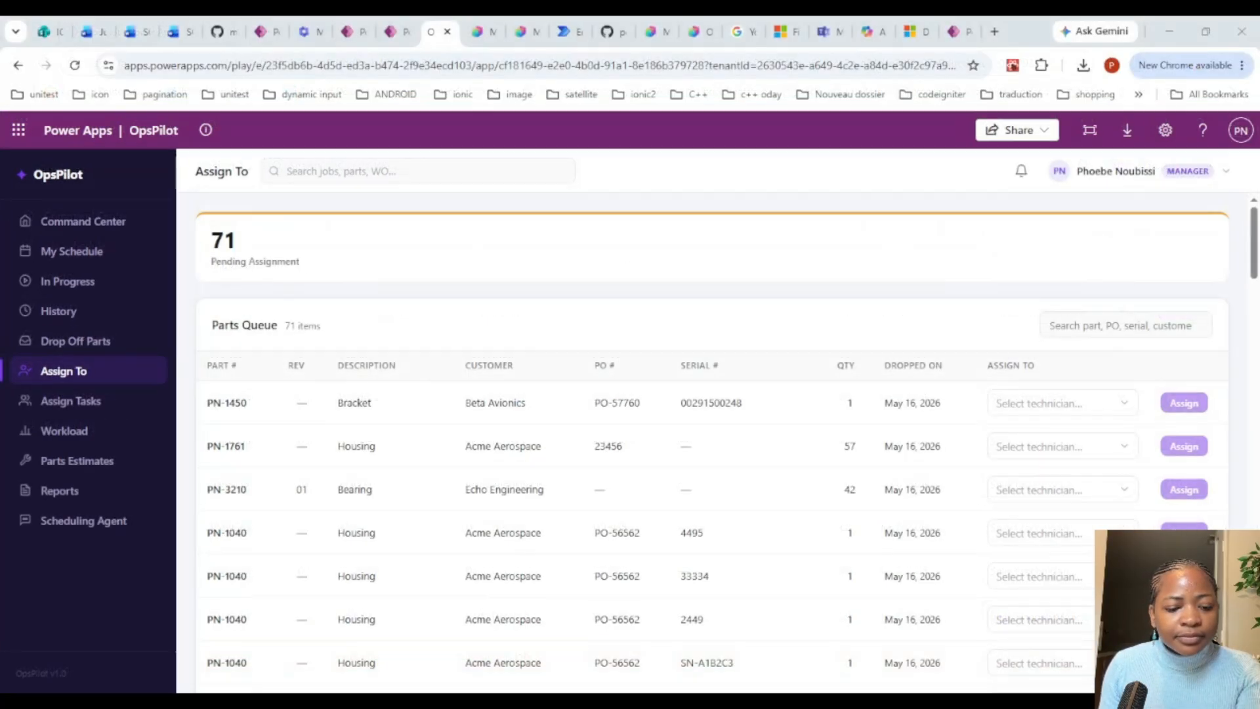
# Step: Switch to the Power Apps maker portal in Chrome and open the OpsPilot solution in the Dev environment
pyautogui.click(963, 27)
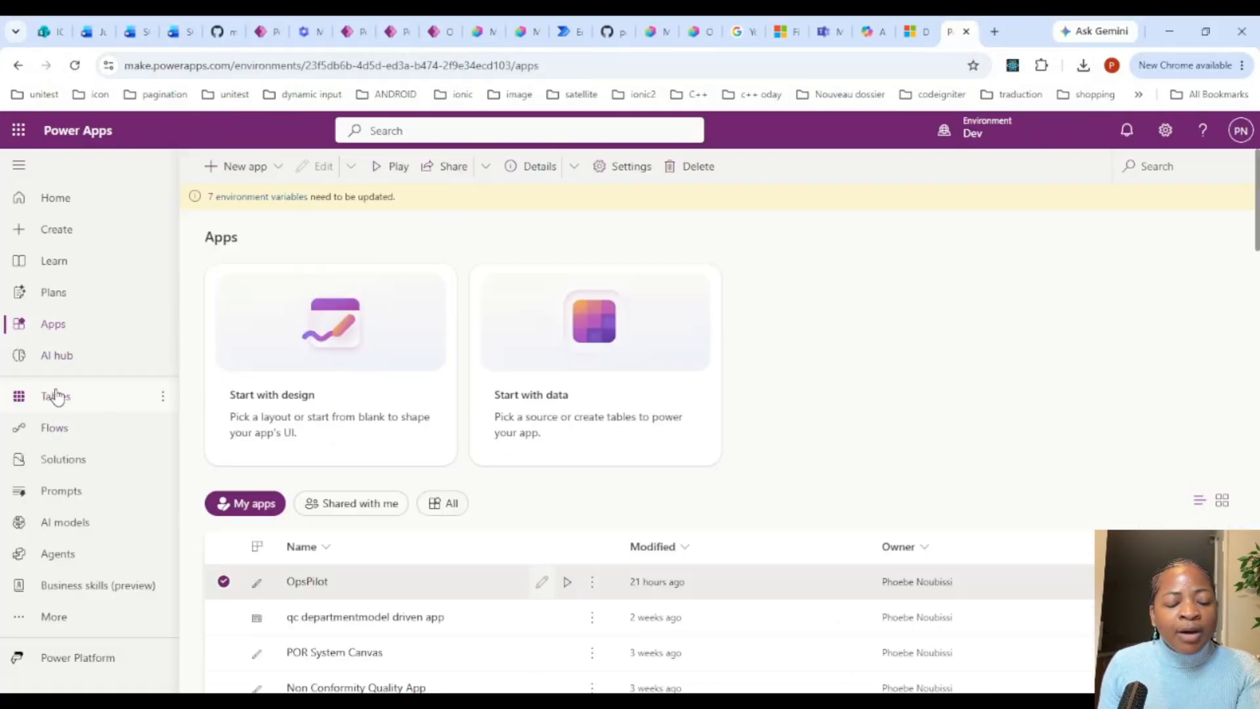
pyautogui.click(63, 459)
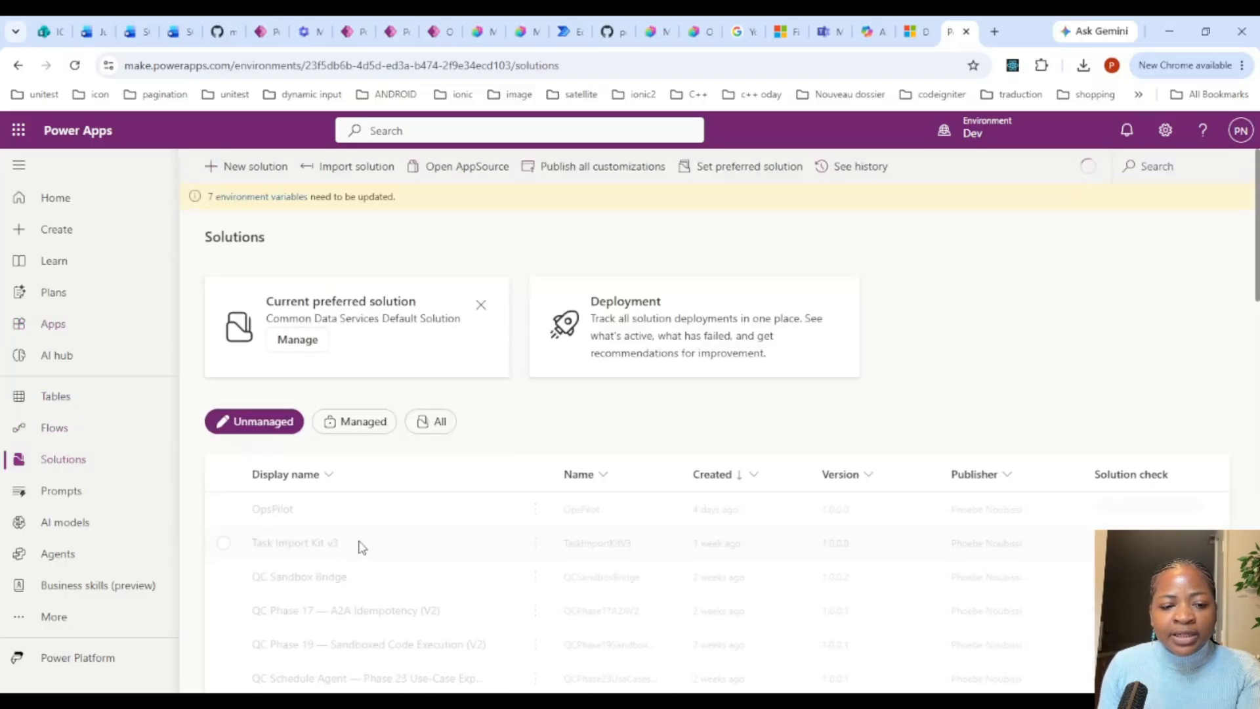
pyautogui.click(274, 513)
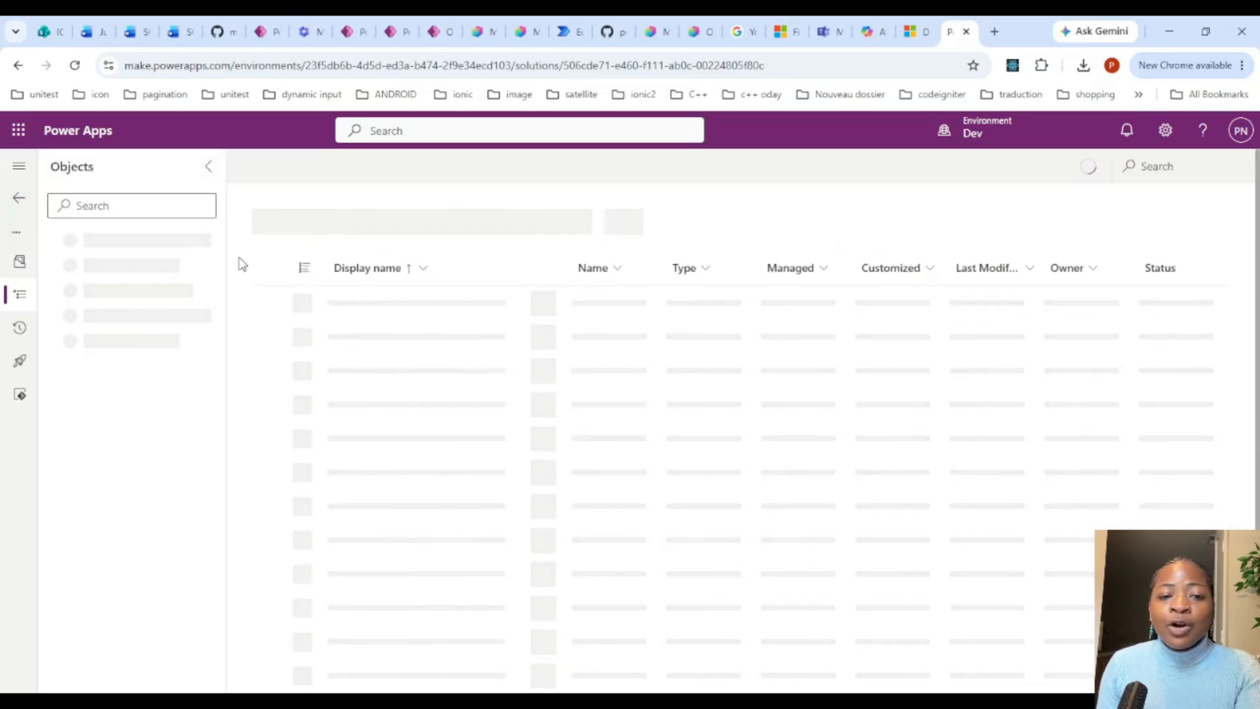
# Step: Start a new Custom API record from within the OpsPilot solution
pyautogui.click(293, 167)
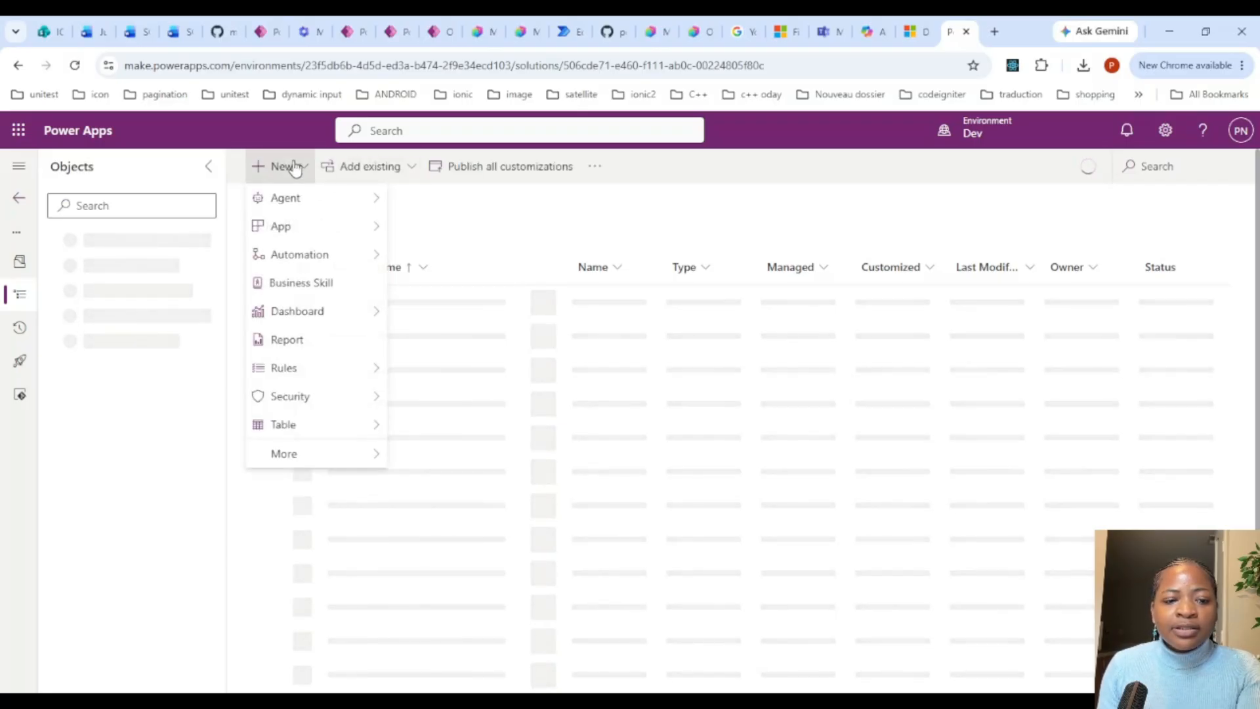
pyautogui.moveTo(340, 454)
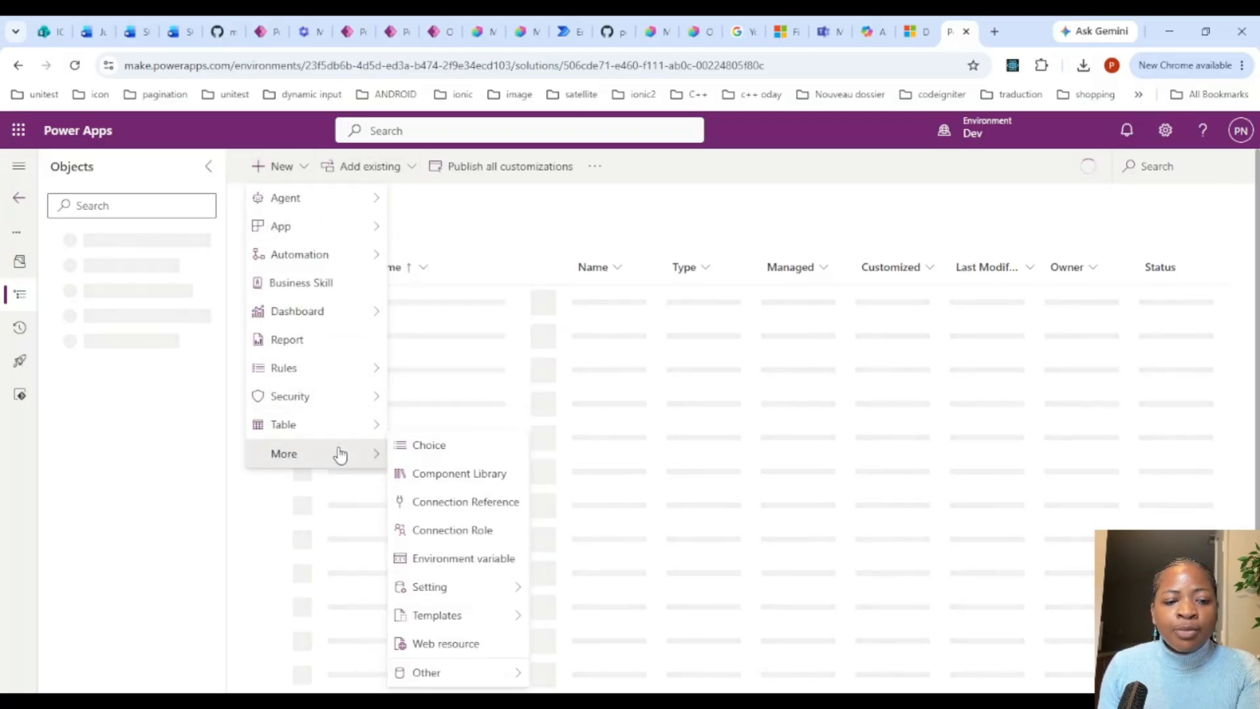
pyautogui.moveTo(495, 675)
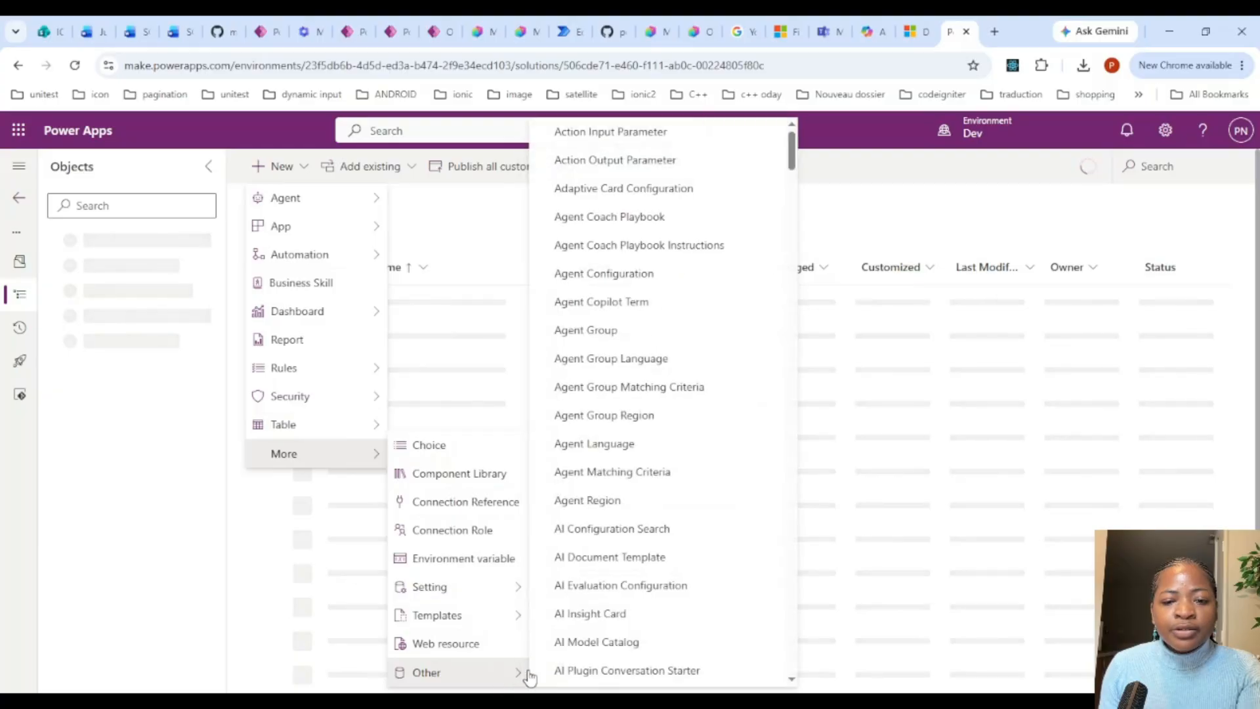
pyautogui.scroll(-20, 613, 422)
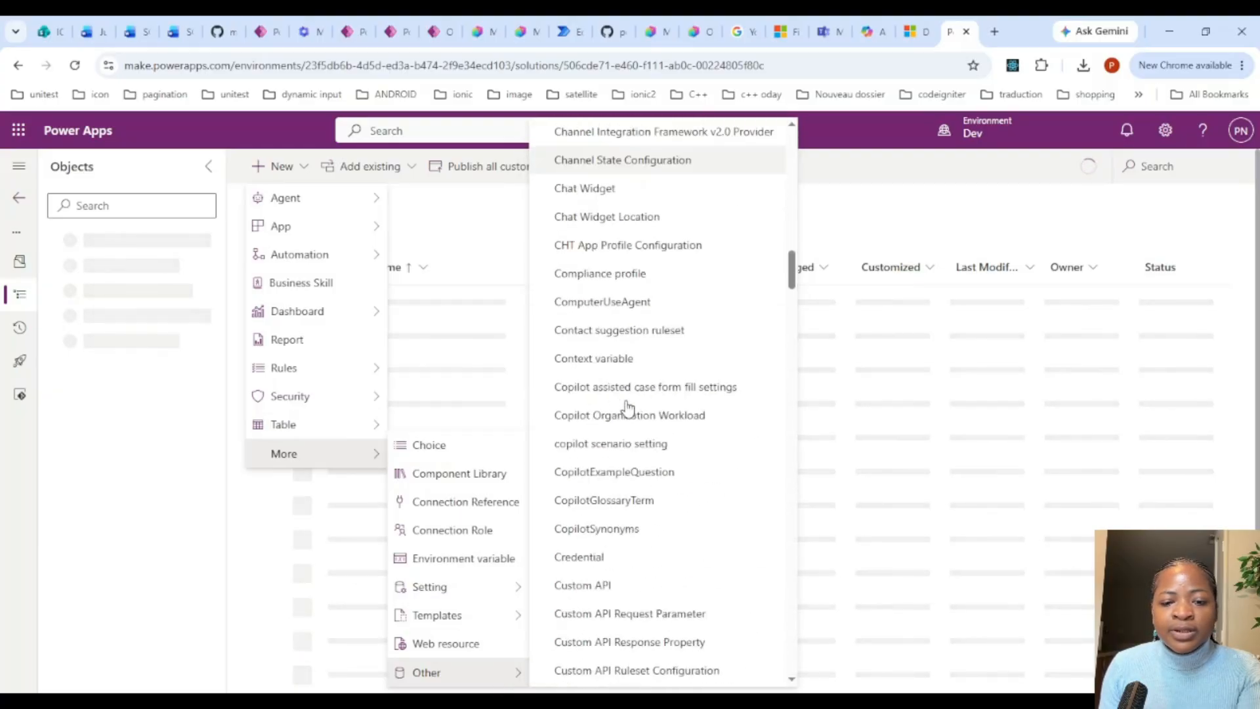
pyautogui.scroll(-3, 623, 408)
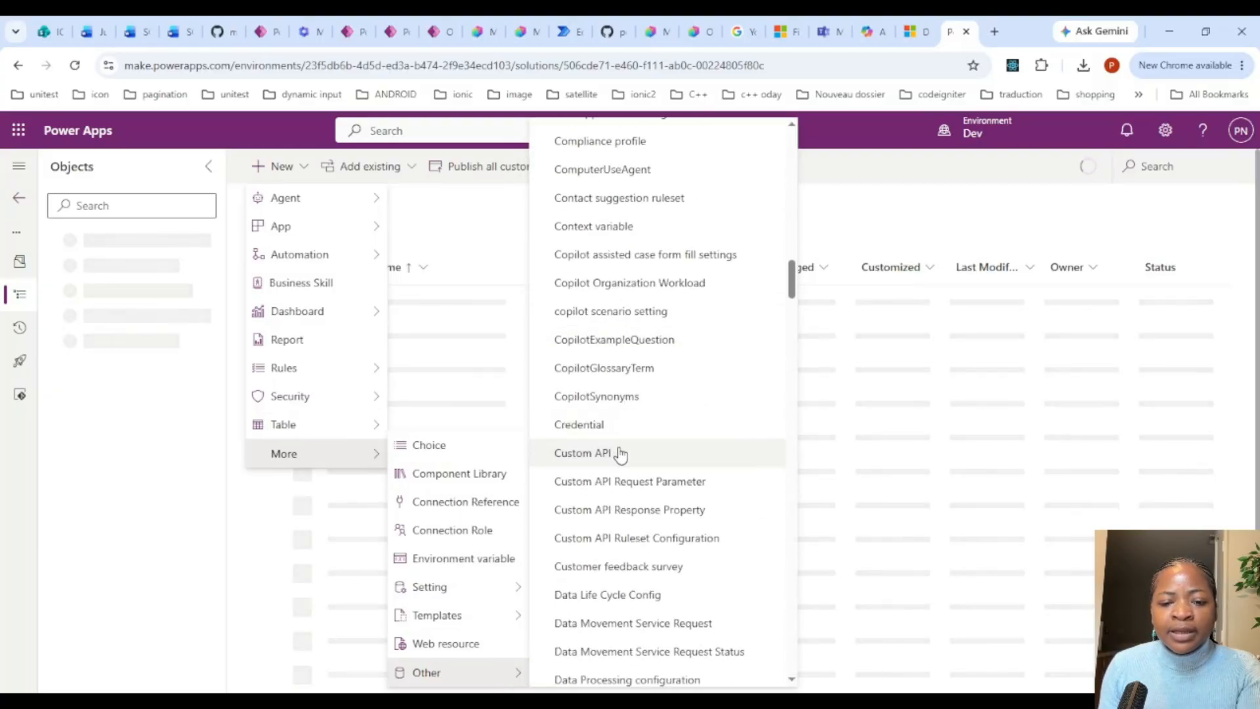
pyautogui.click(621, 454)
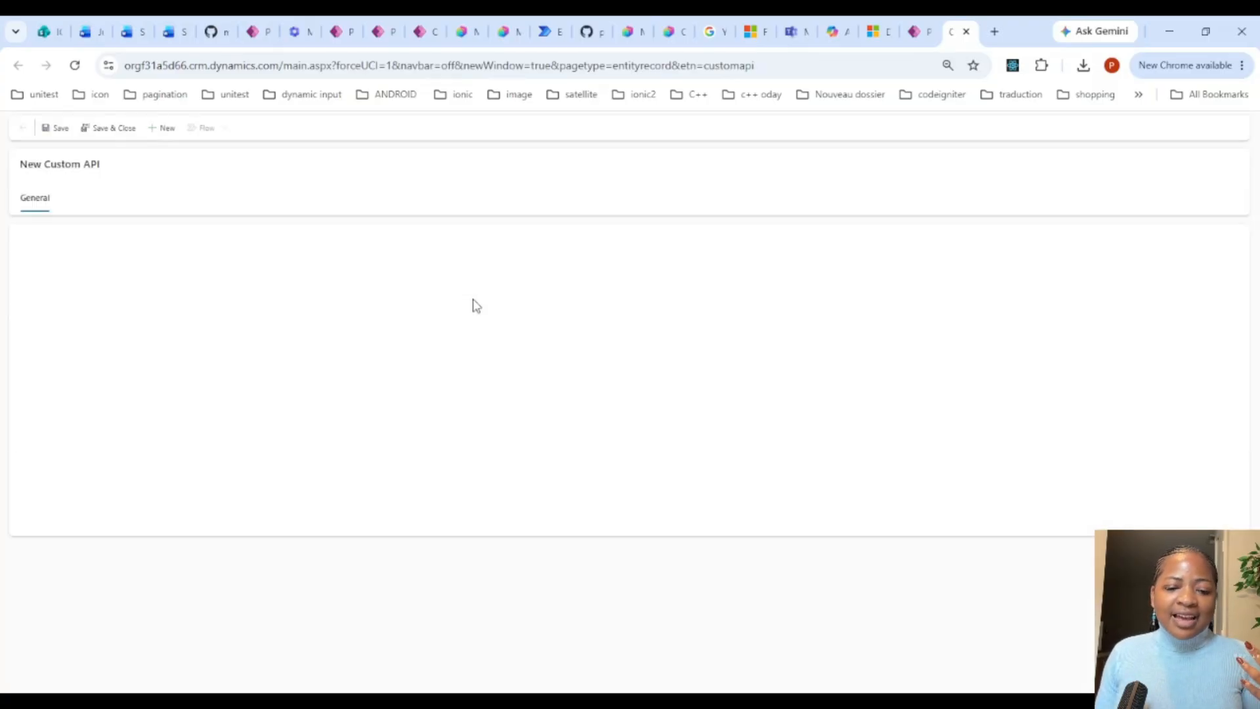
# Step: Set the custom API's Unique Name to pn_ReassignTasksOpsPilot, dealing with the sign-in prompt along the way
pyautogui.click(137, 272)
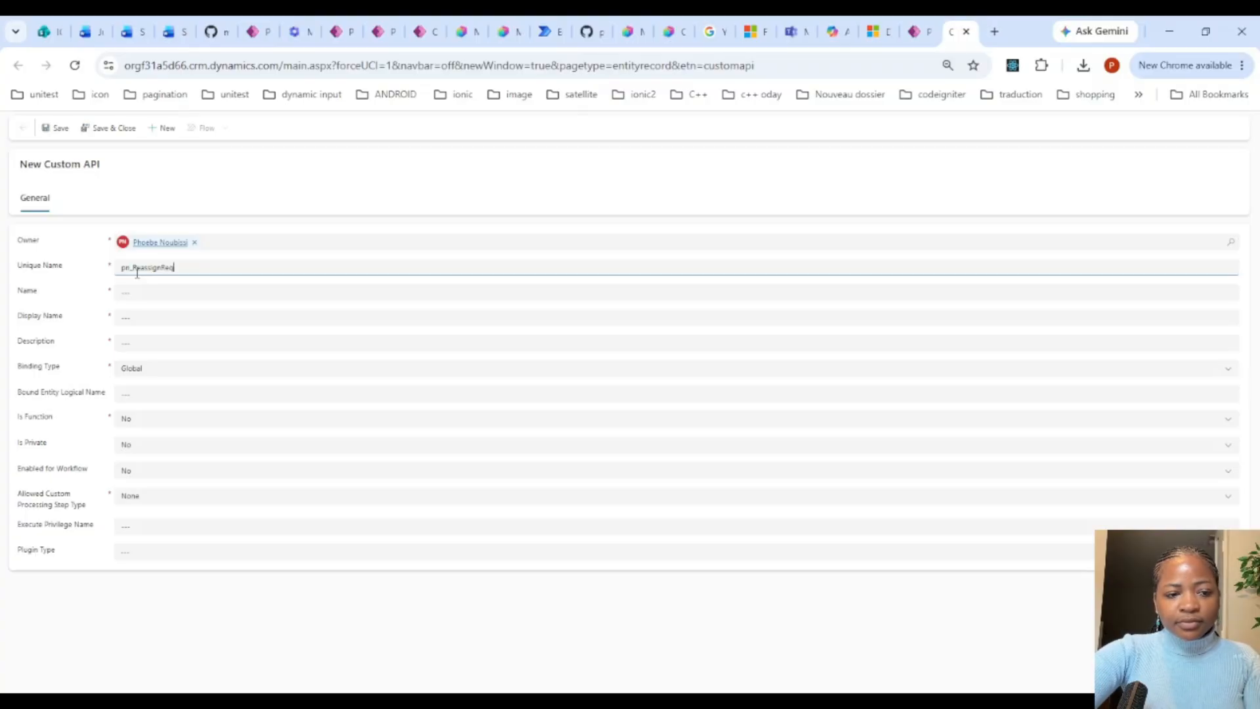
pyautogui.write('pn_ReassignRequest')
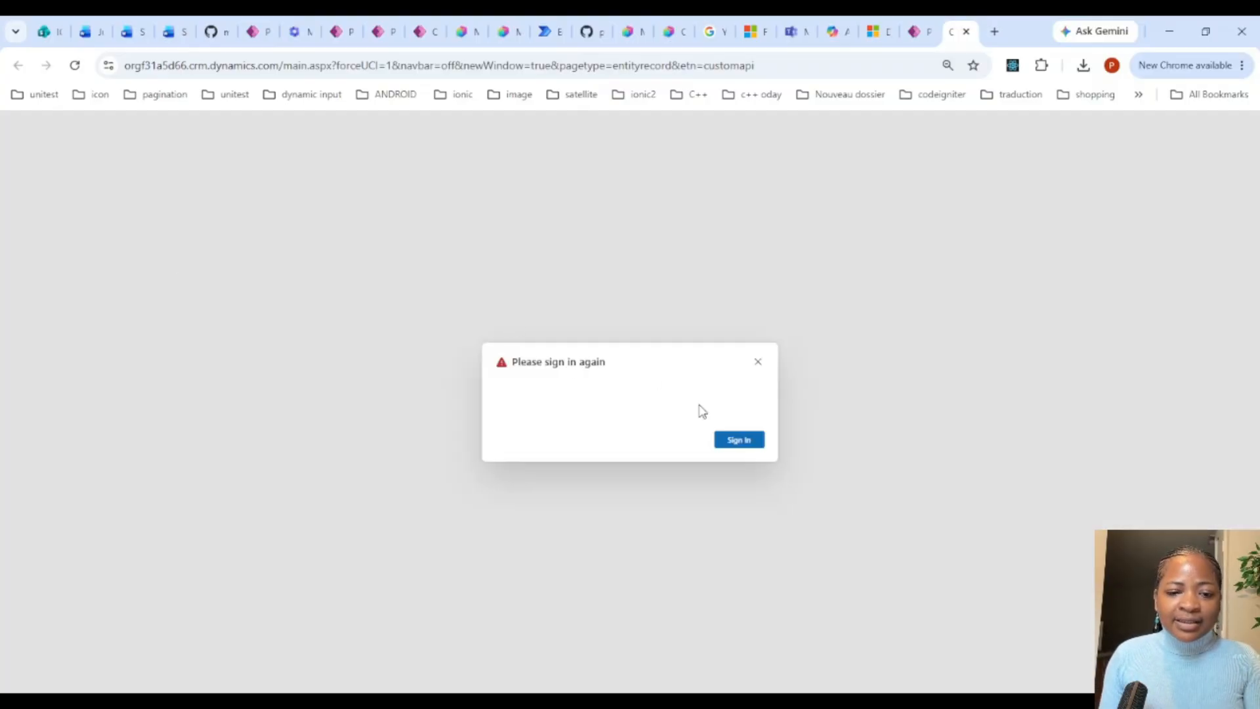
pyautogui.click(729, 441)
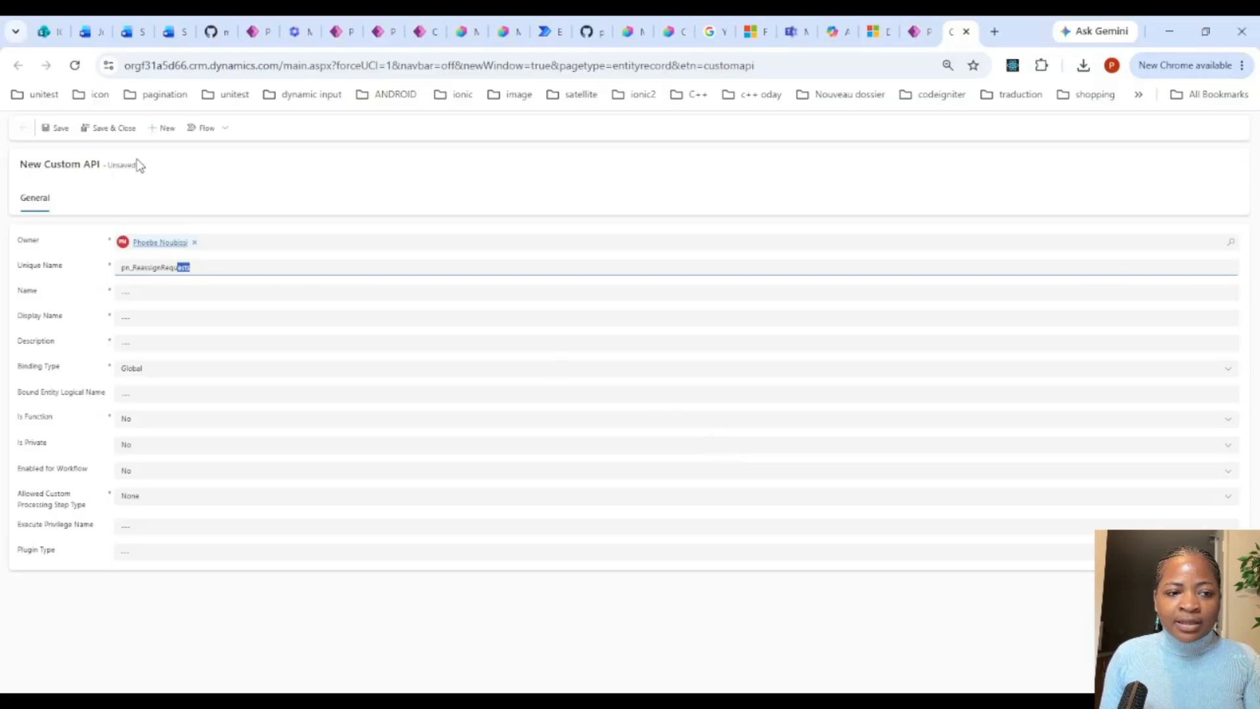
pyautogui.press('BackSpace')
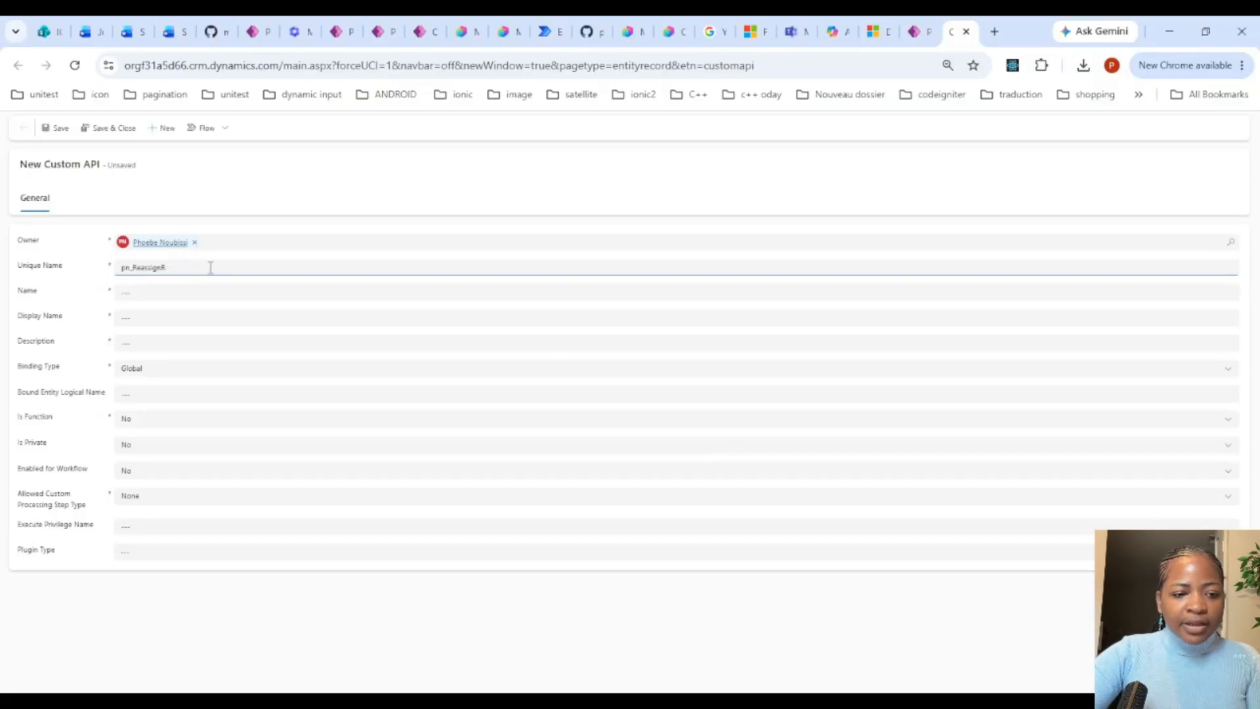
pyautogui.press('BackSpace')
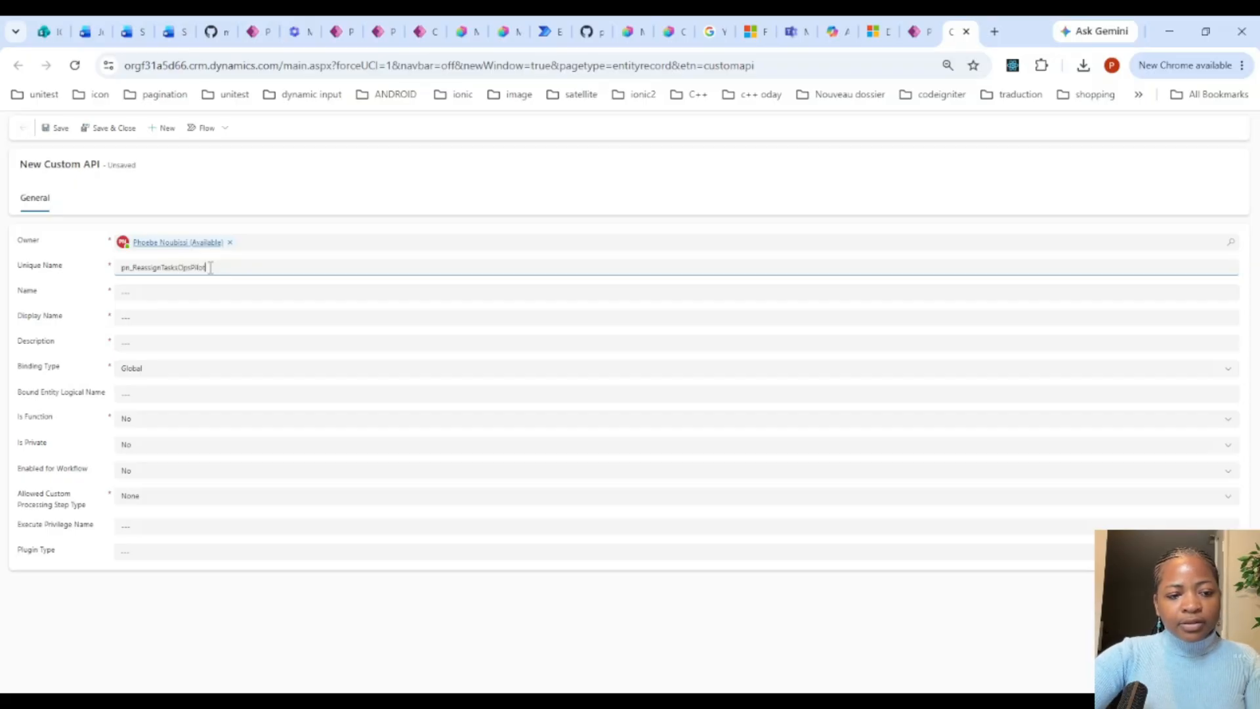
# Step: Reuse the unique name pn_ReassignTasksOpsPilot for the custom API's Name, Display Name and Description
pyautogui.doubleClick(145, 266)
pyautogui.hotkey('ctrl', 'c')
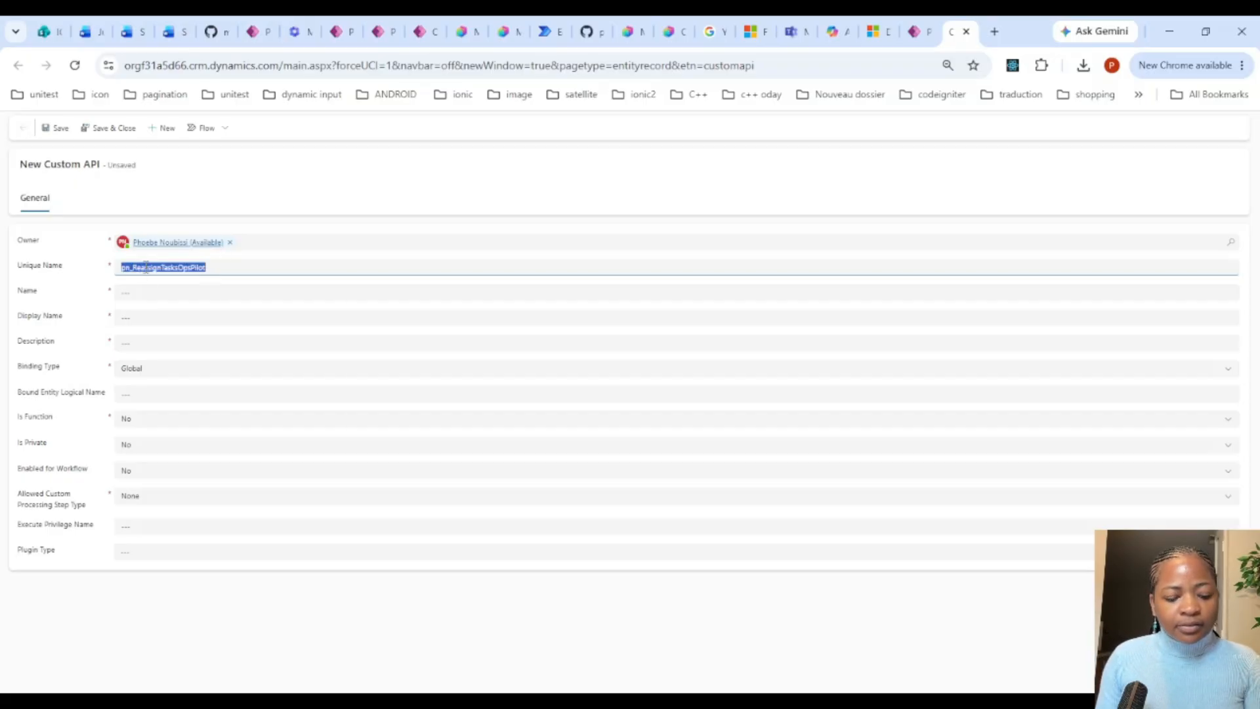
pyautogui.click(151, 293)
pyautogui.hotkey('ctrl', 'v')
pyautogui.click(151, 315)
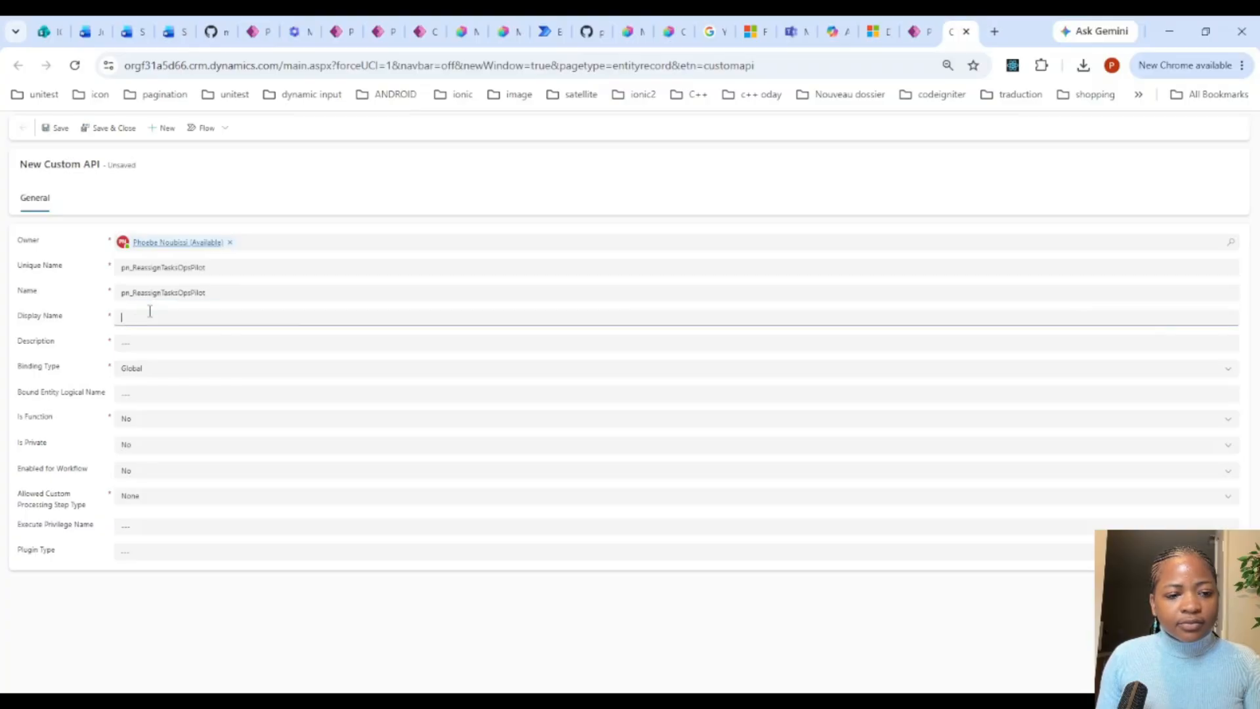
pyautogui.hotkey('ctrl', 'v')
pyautogui.click(149, 340)
pyautogui.hotkey('ctrl', 'v')
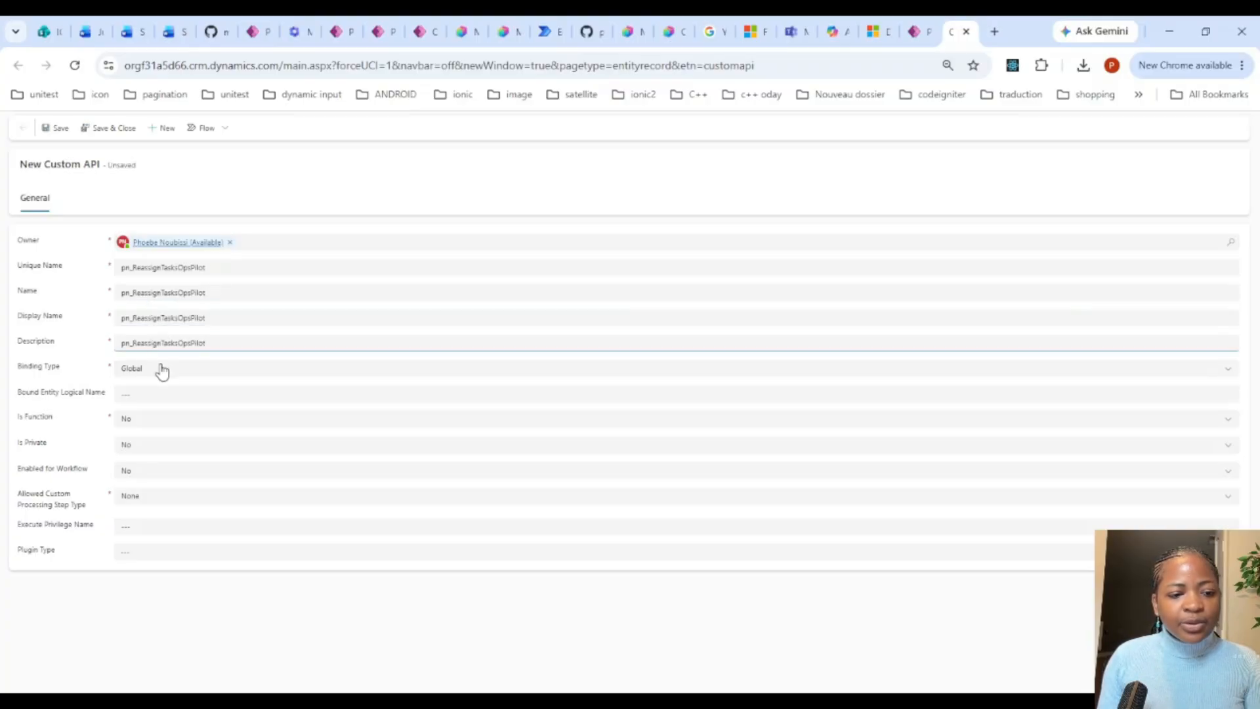
# Step: Keep the custom API's Binding Type Global, enable it for workflow, and allow Sync and Async custom processing steps
pyautogui.click(161, 370)
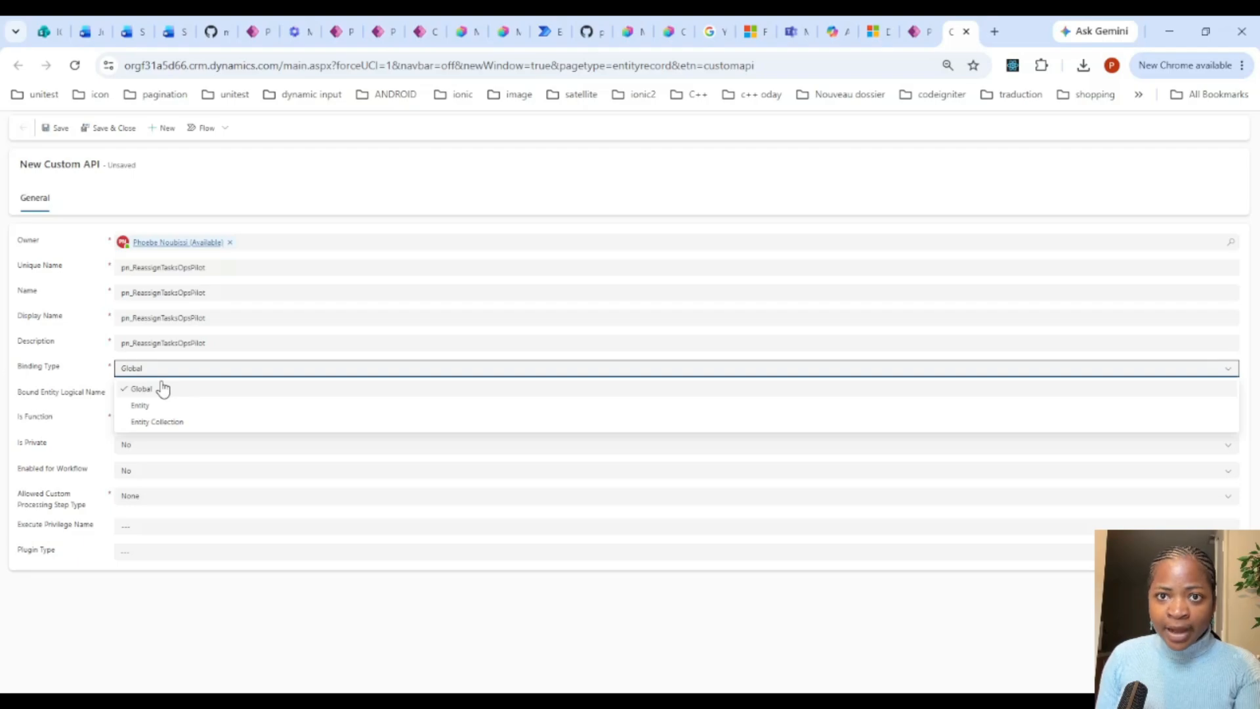
pyautogui.click(79, 400)
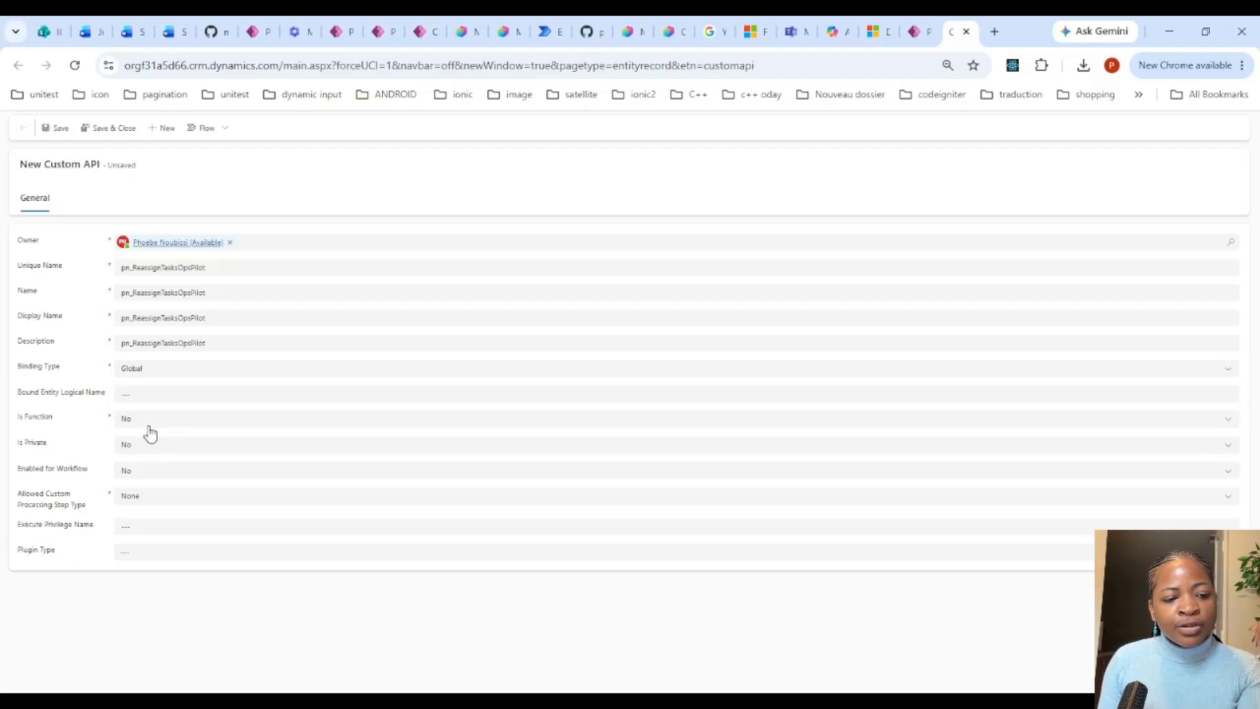
pyautogui.click(164, 481)
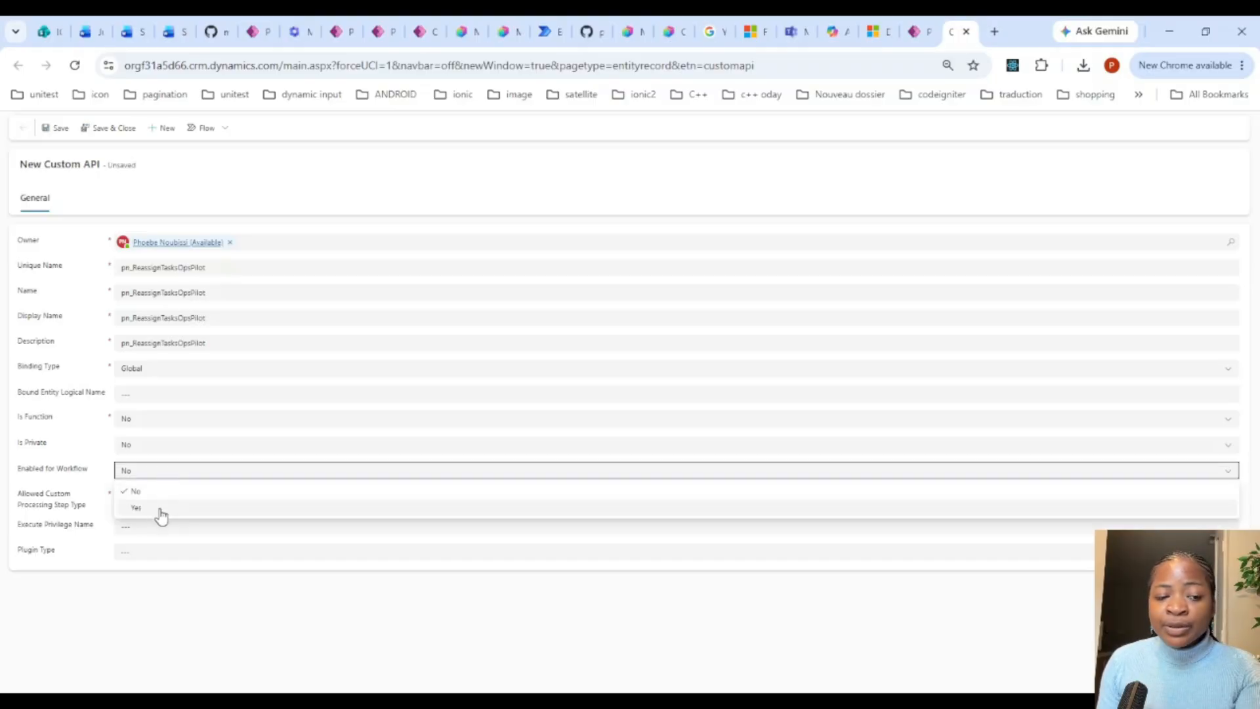
pyautogui.click(162, 510)
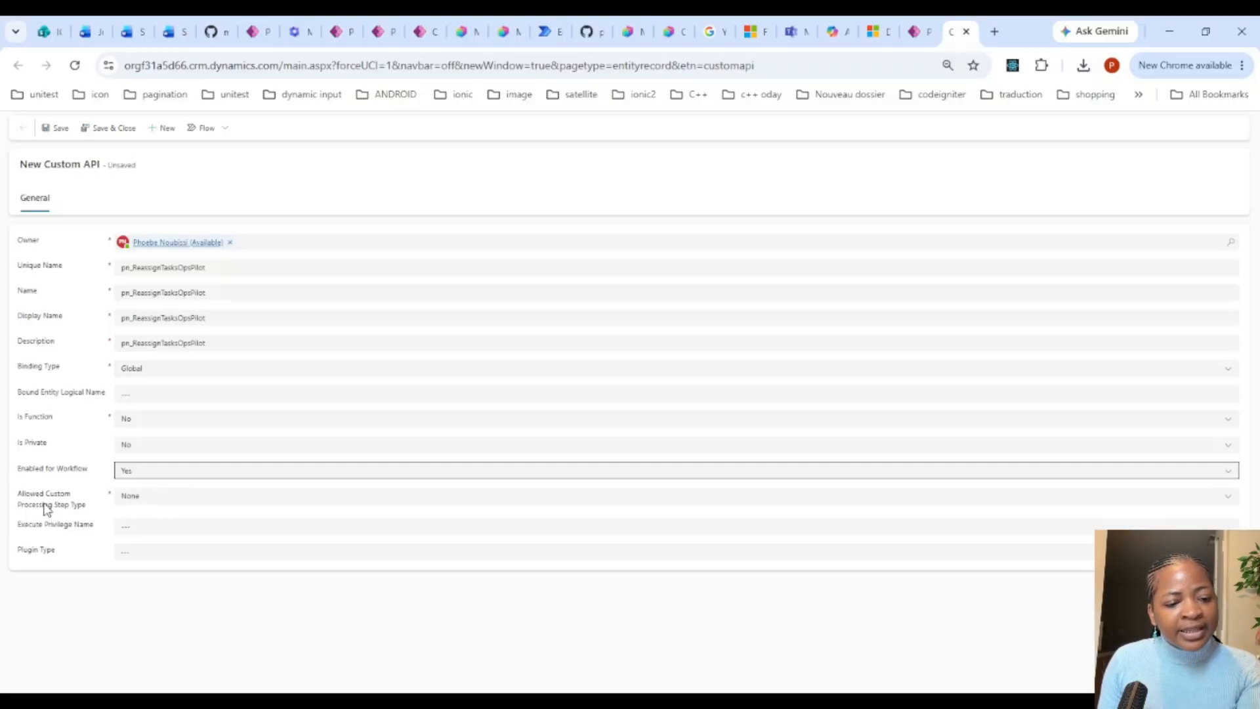
pyautogui.click(149, 500)
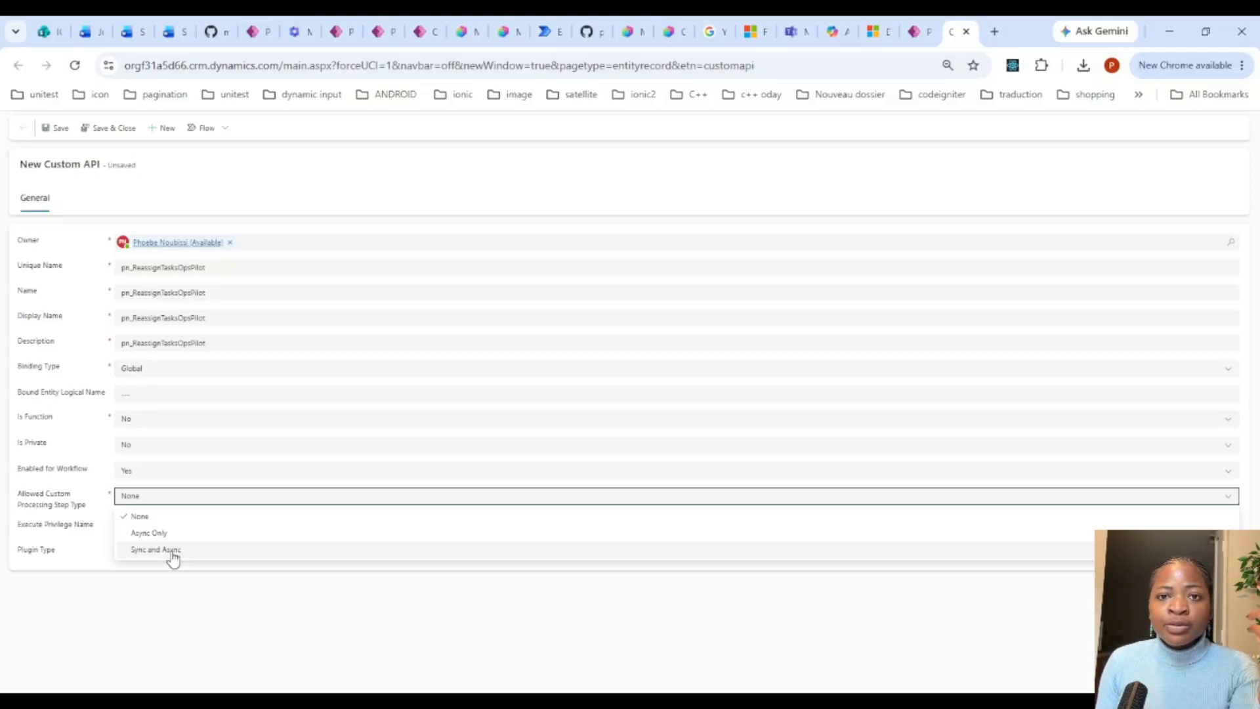
pyautogui.click(173, 556)
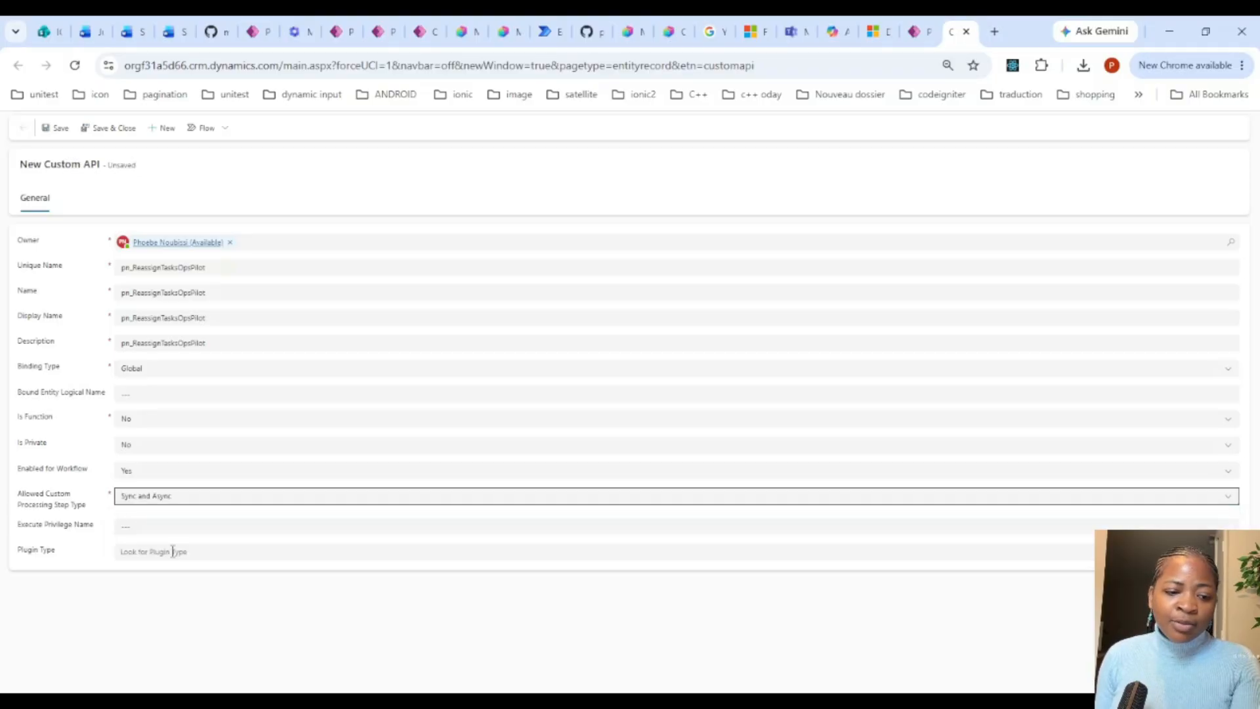
# Step: Leave Execute Privilege Name and Plugin Type empty and save the custom API
pyautogui.click(133, 525)
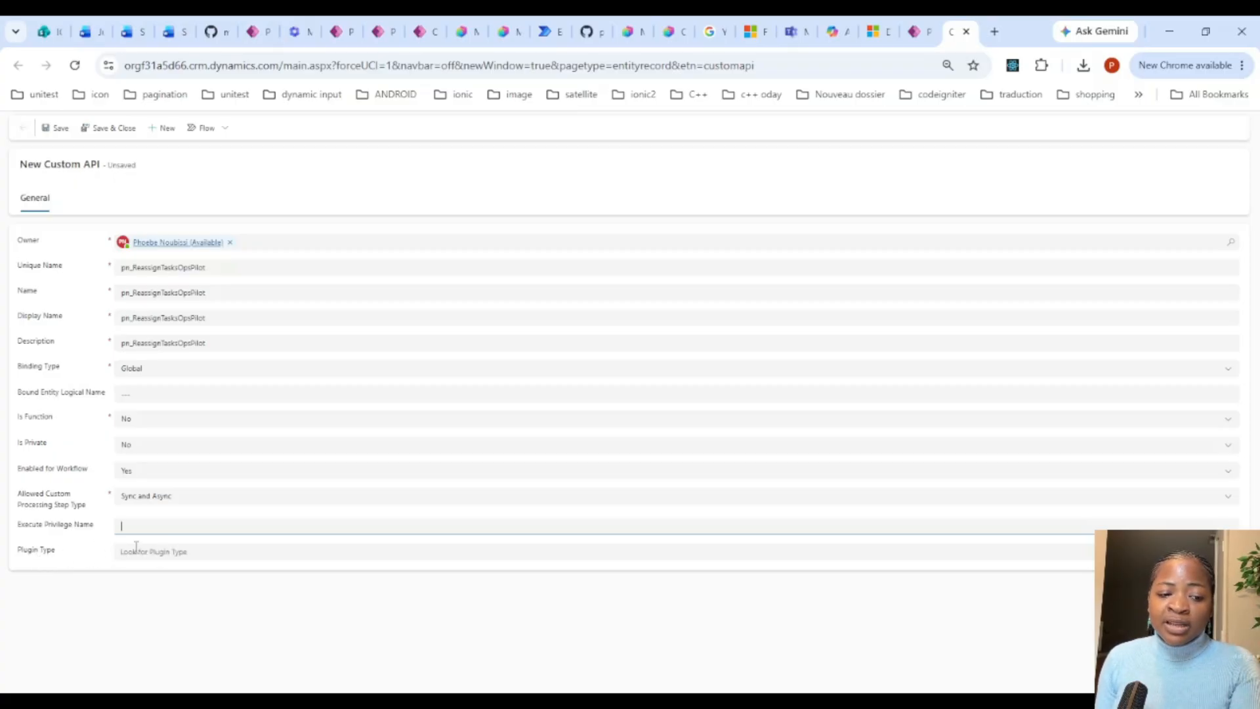
pyautogui.click(156, 551)
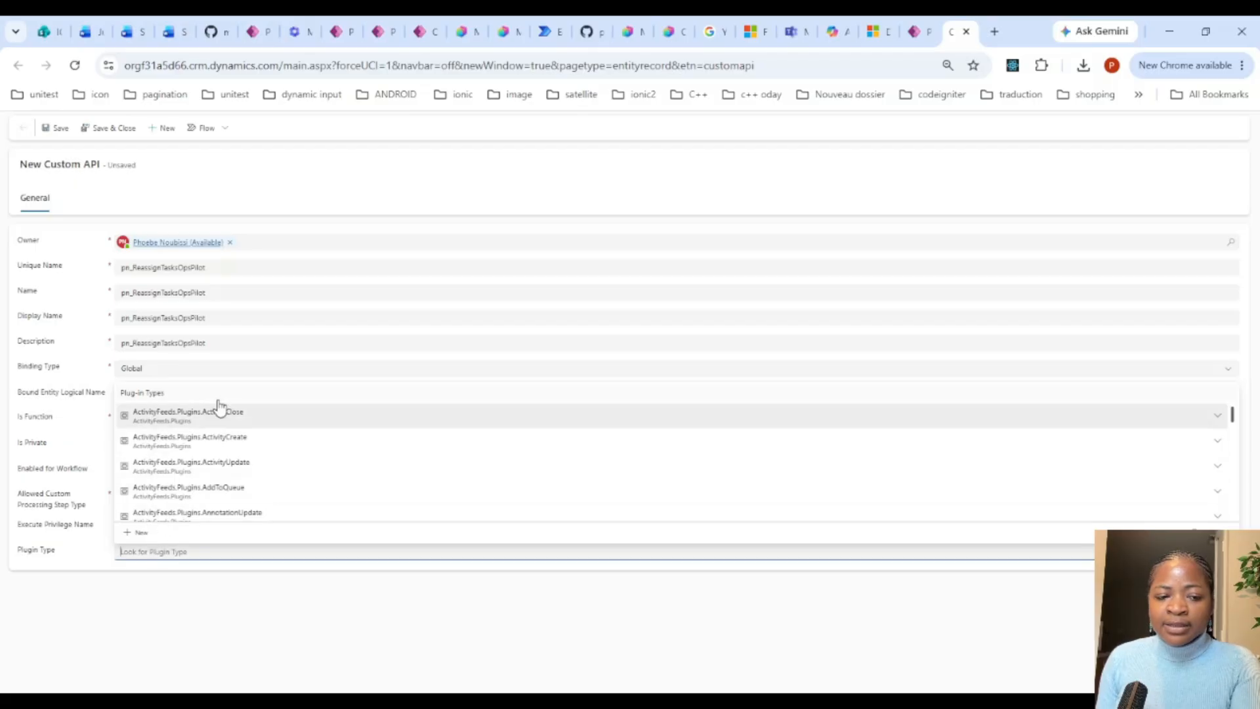
pyautogui.click(140, 588)
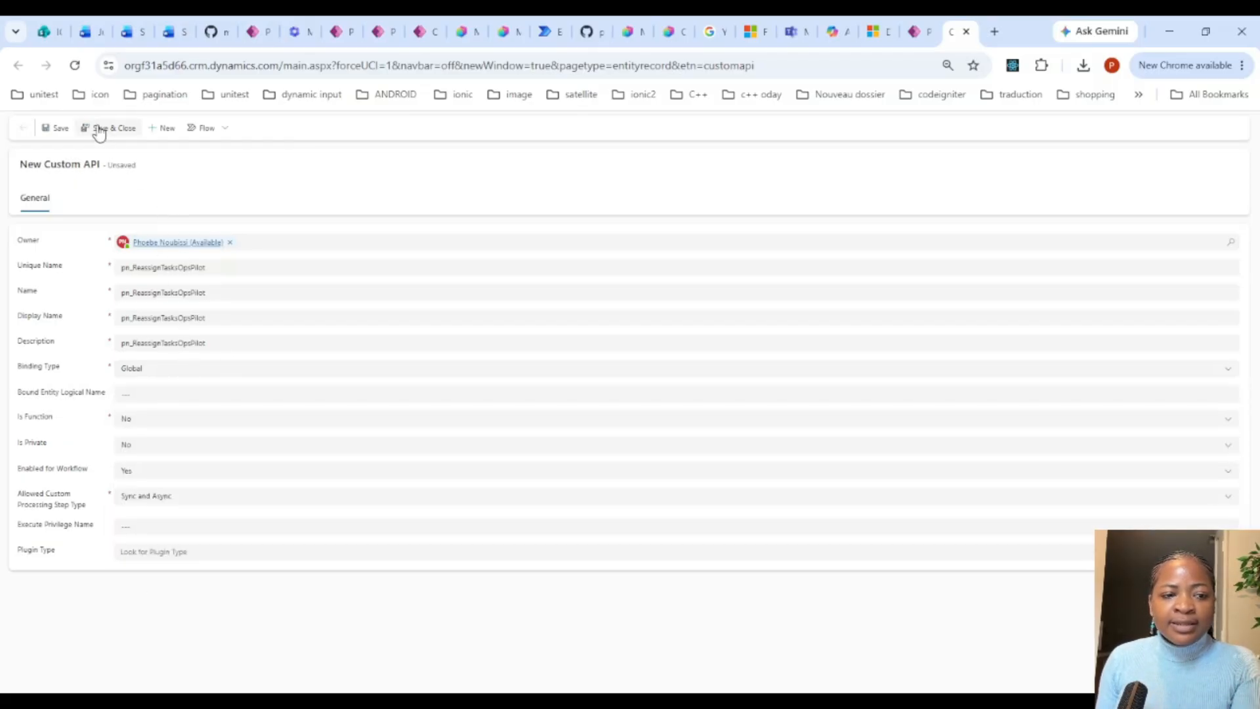
pyautogui.click(63, 128)
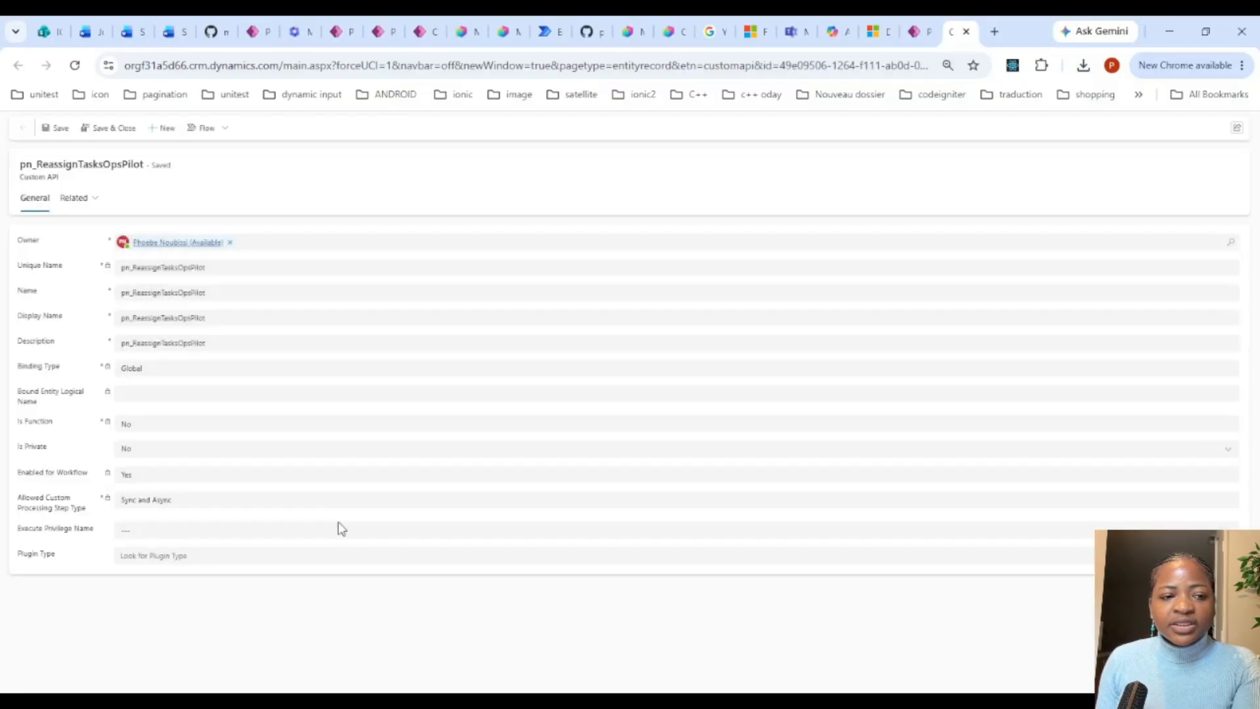
# Step: Finish the custom API creation in the OpsPilot solution and start a new Custom API Request Parameter there
pyautogui.click(923, 31)
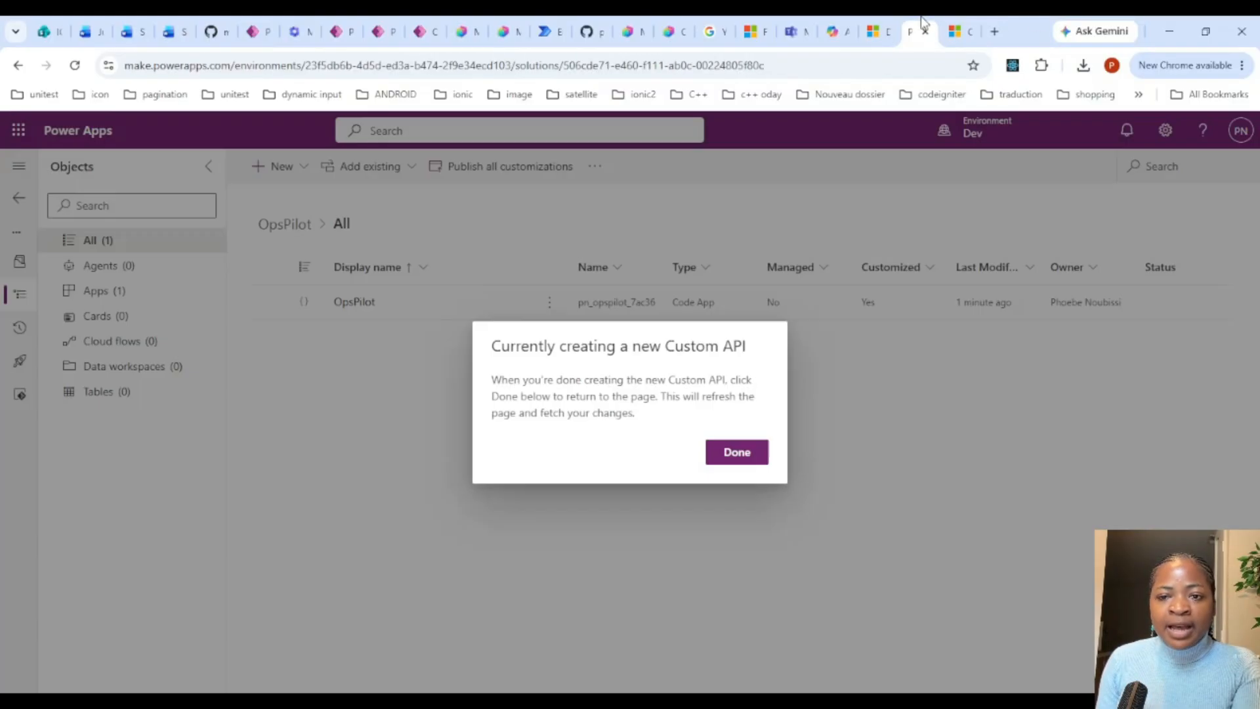
pyautogui.click(737, 452)
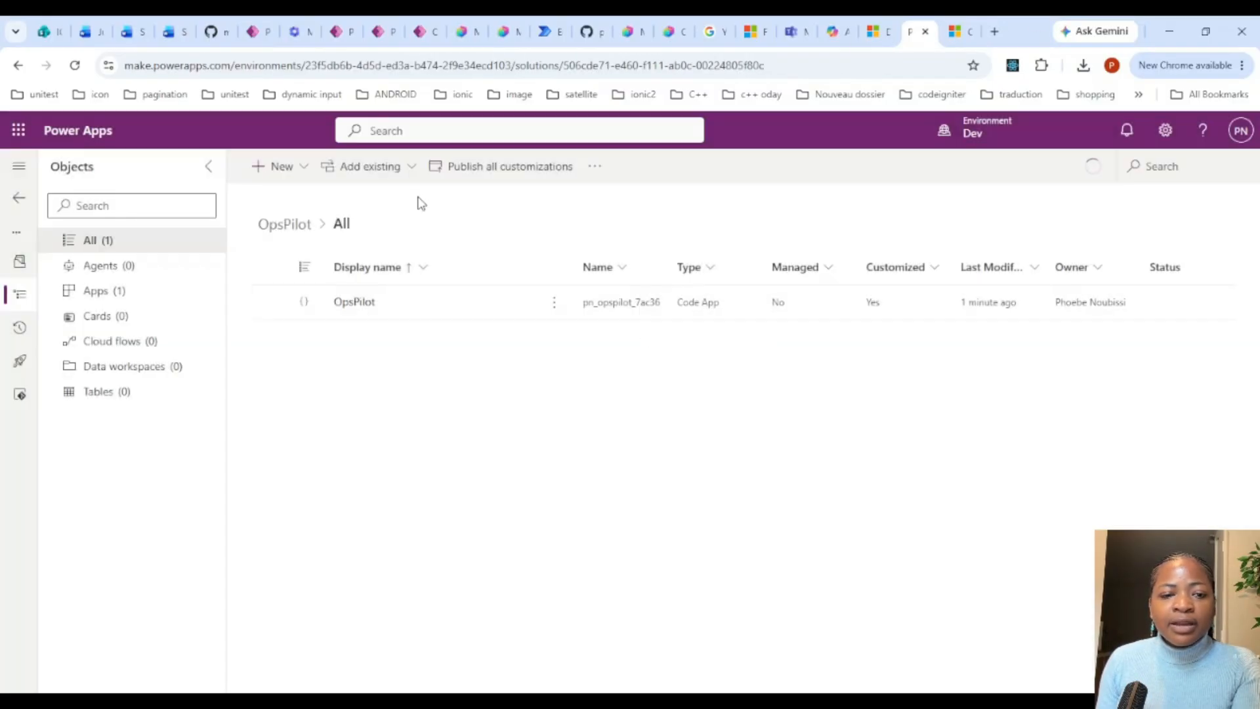
pyautogui.click(275, 167)
pyautogui.moveTo(359, 463)
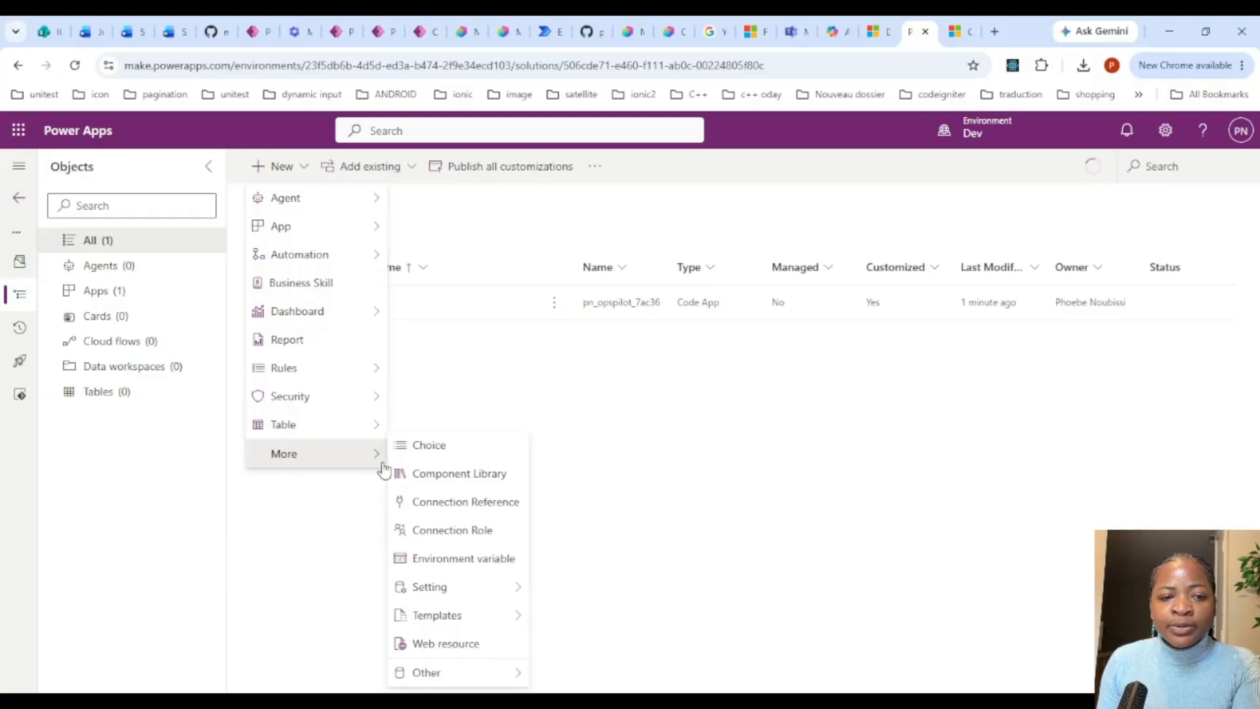
pyautogui.moveTo(516, 673)
pyautogui.scroll(-15, 678, 341)
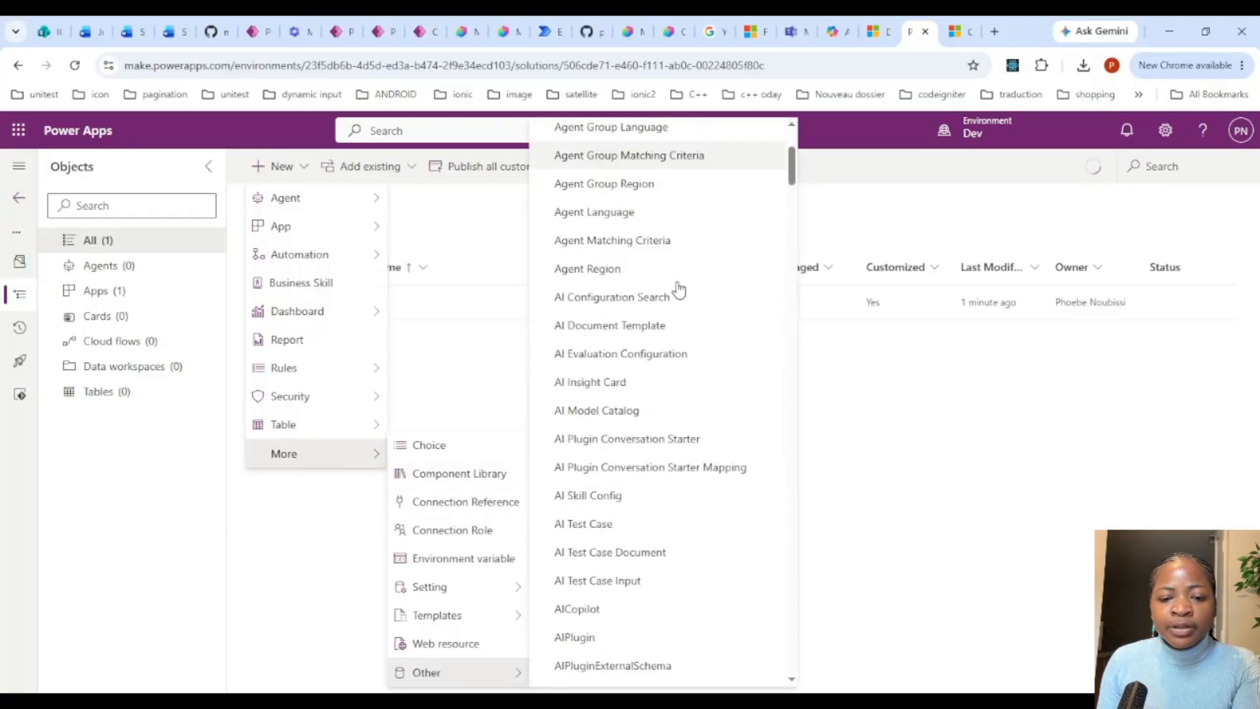
pyautogui.scroll(-2, 678, 393)
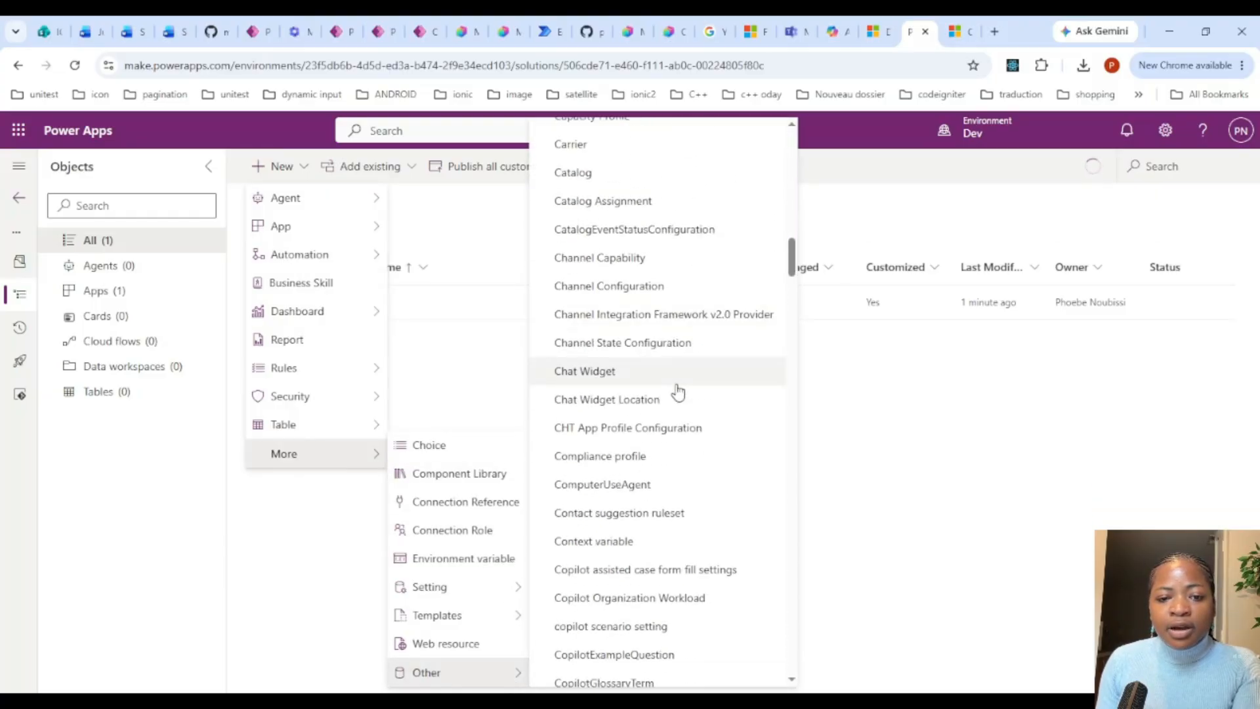
pyautogui.scroll(-2, 678, 394)
pyautogui.scroll(-5, 678, 394)
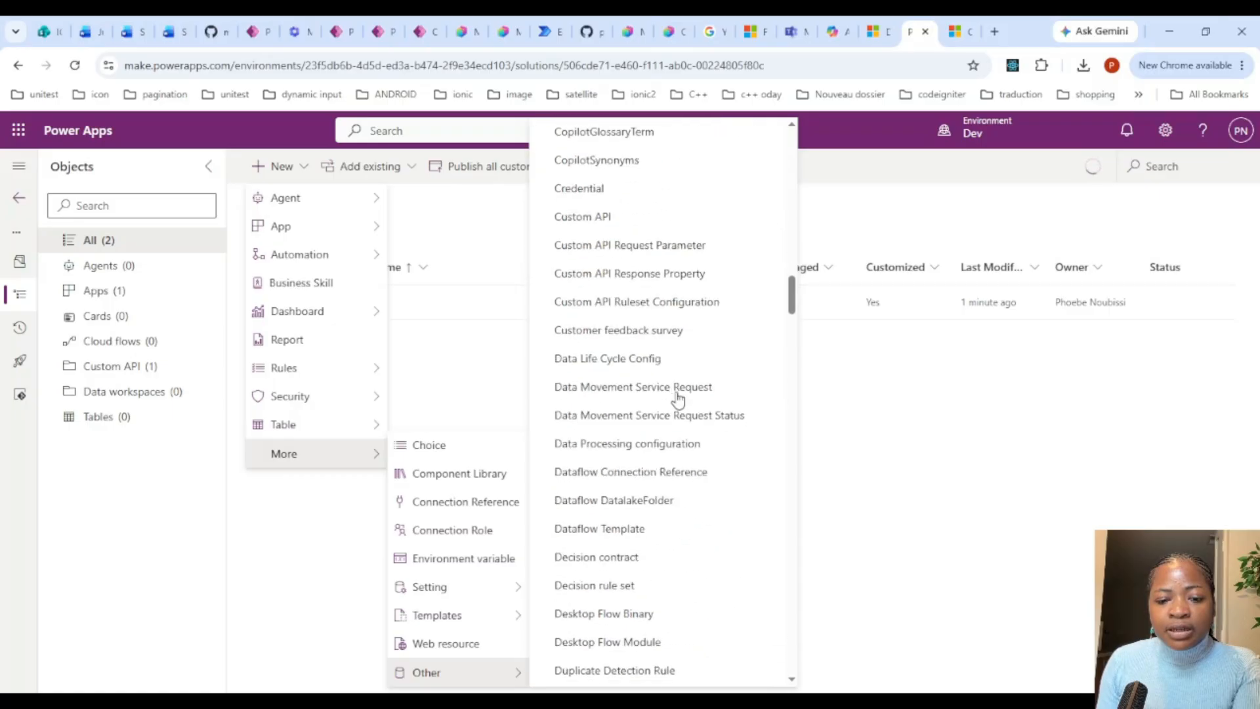
pyautogui.click(711, 408)
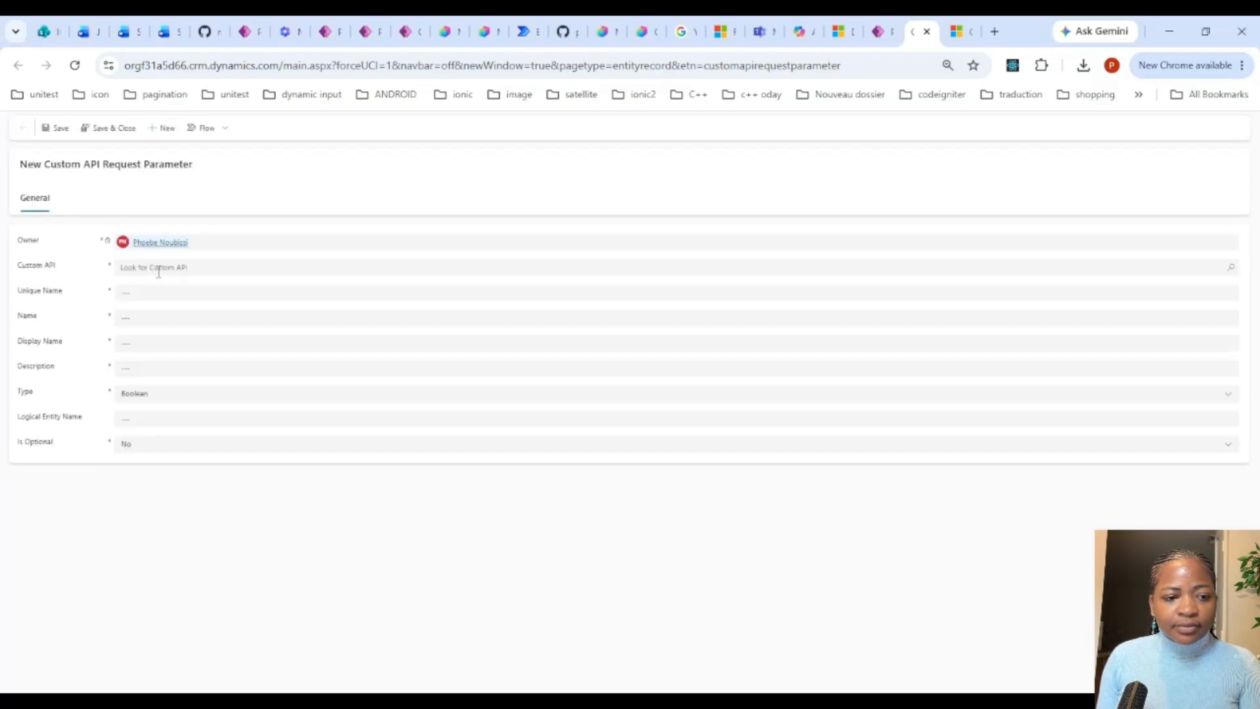
# Step: Link the request parameter to pn_ReassignTasksOpsPilot and set its Unique Name to ScheduleId without a prefix
pyautogui.click(158, 271)
pyautogui.click(172, 312)
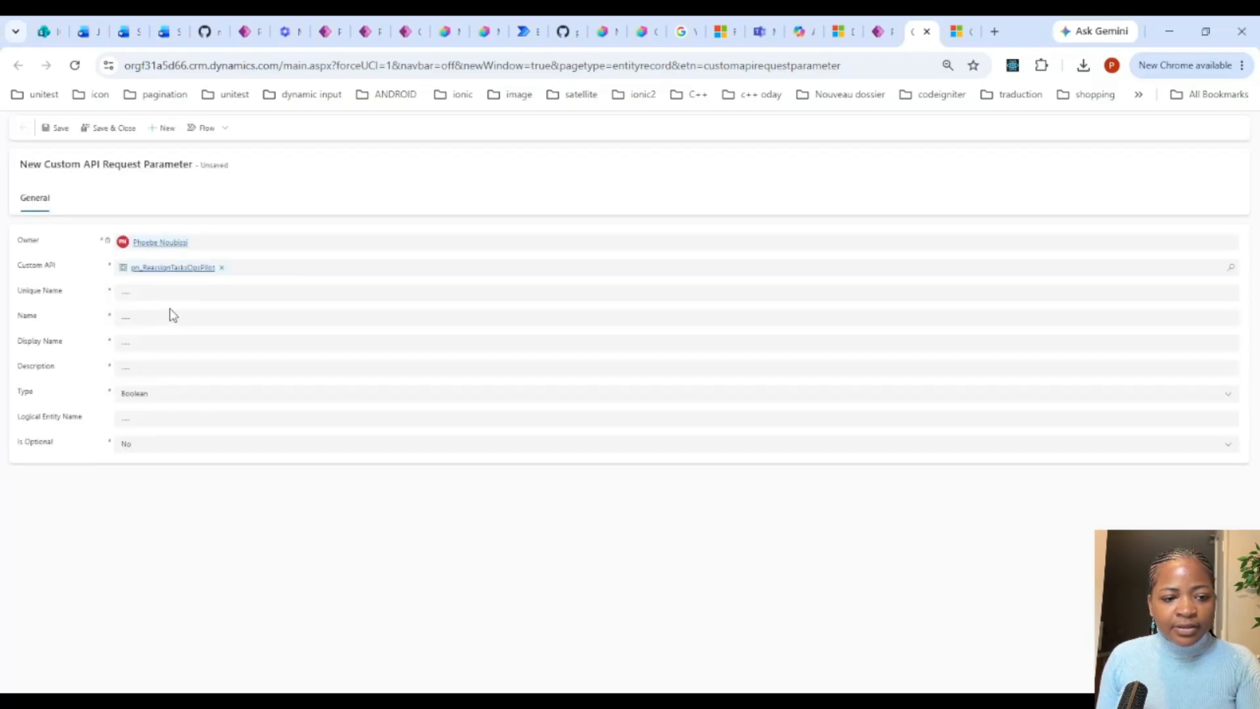
pyautogui.click(139, 292)
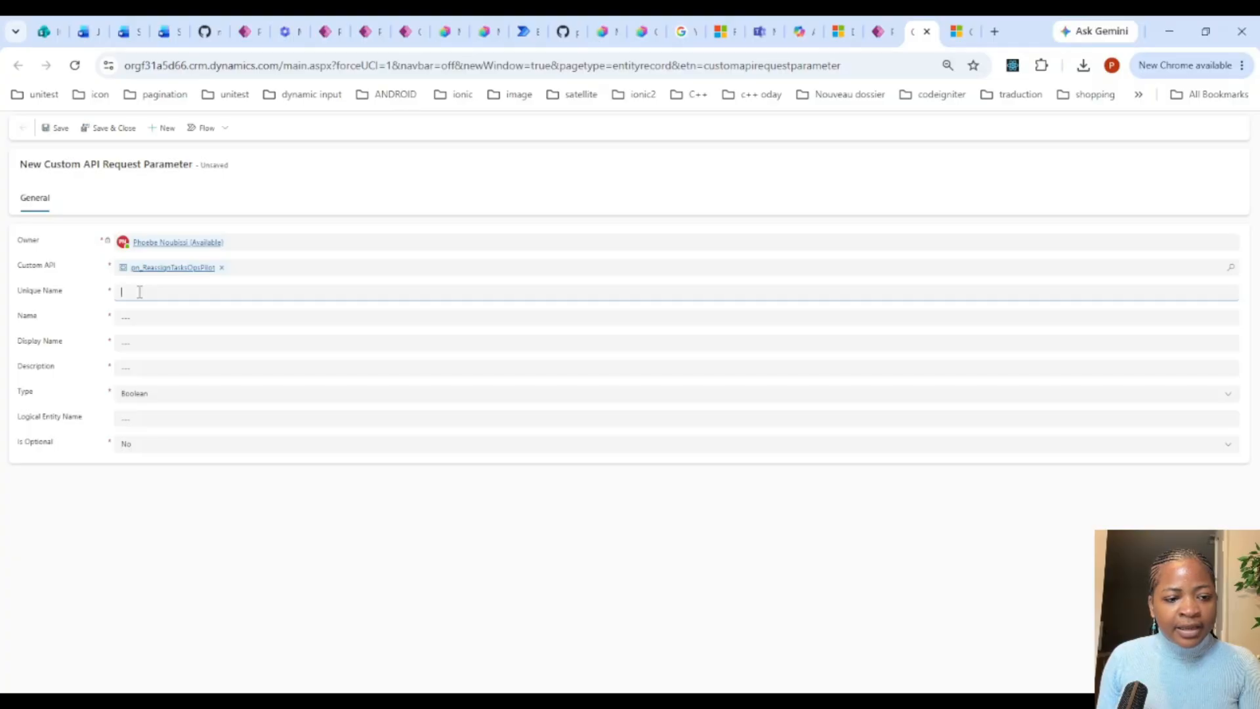
pyautogui.write('ScheduleId')
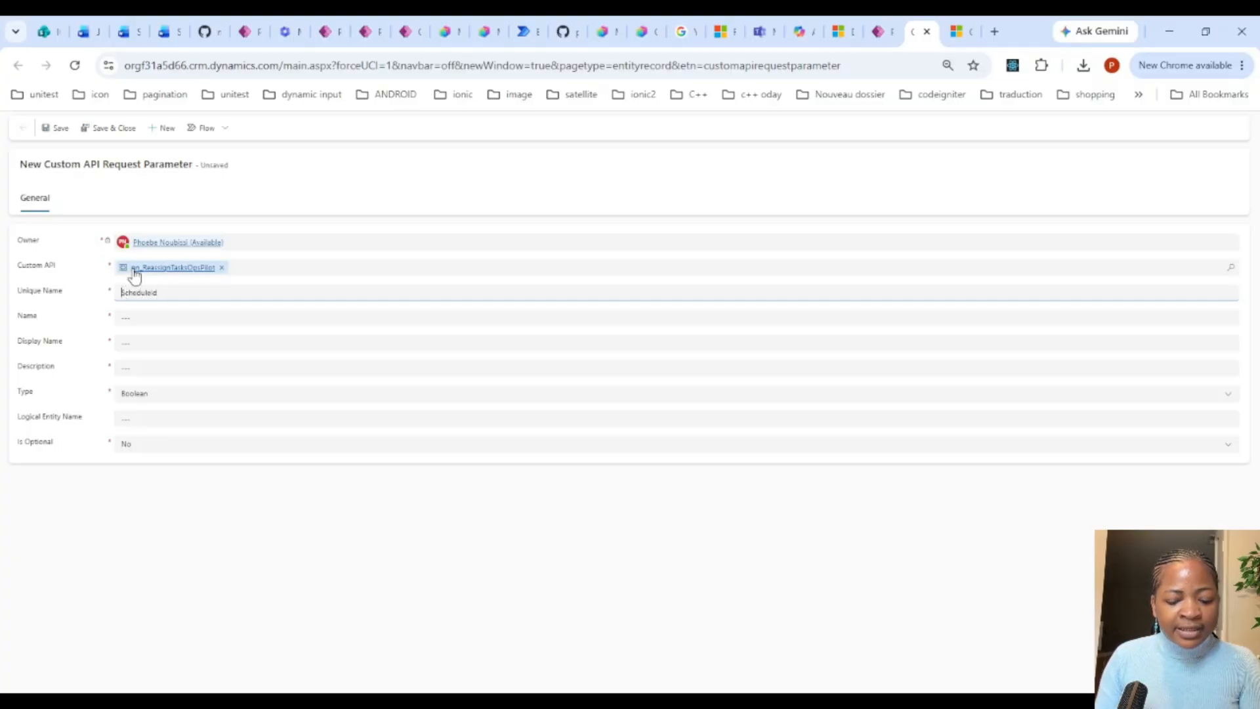
pyautogui.write('pr')
pyautogui.write('_')
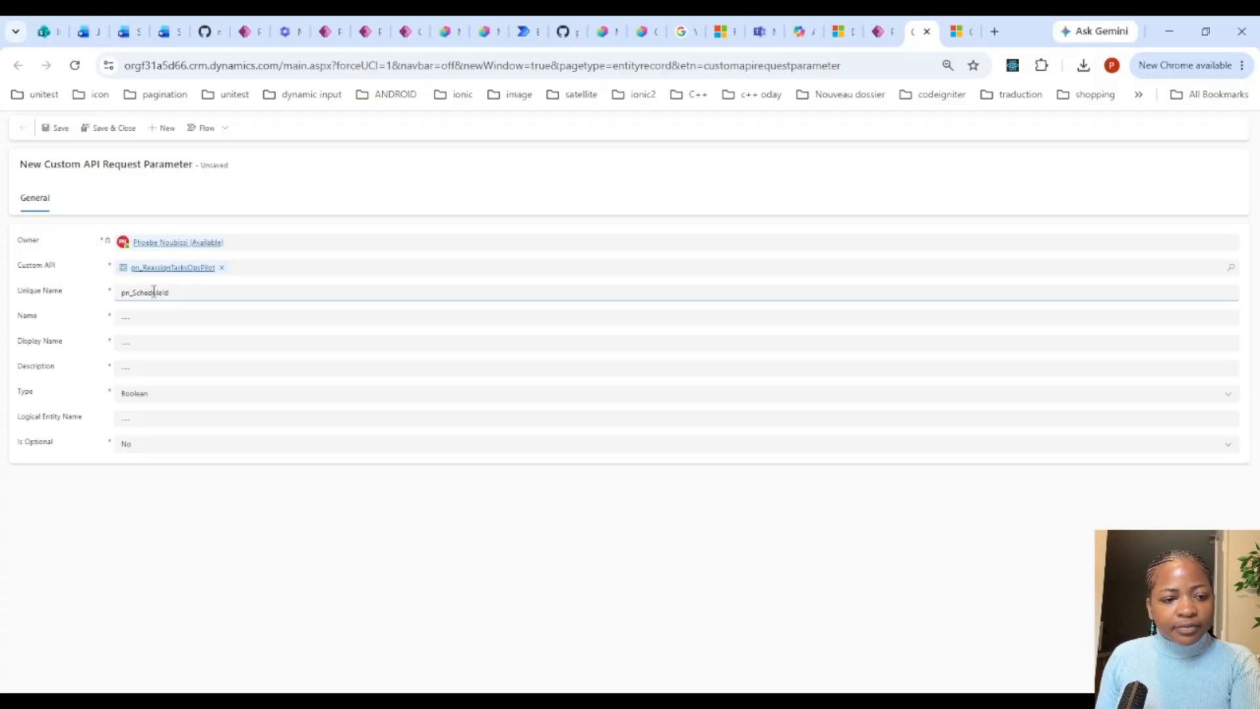
pyautogui.press('BackSpace')
pyautogui.press('BackSpace')
pyautogui.press('BackSpace')
# Step: Fill the request parameter's Name, Display Name and Description with ScheduleId
pyautogui.click(153, 316)
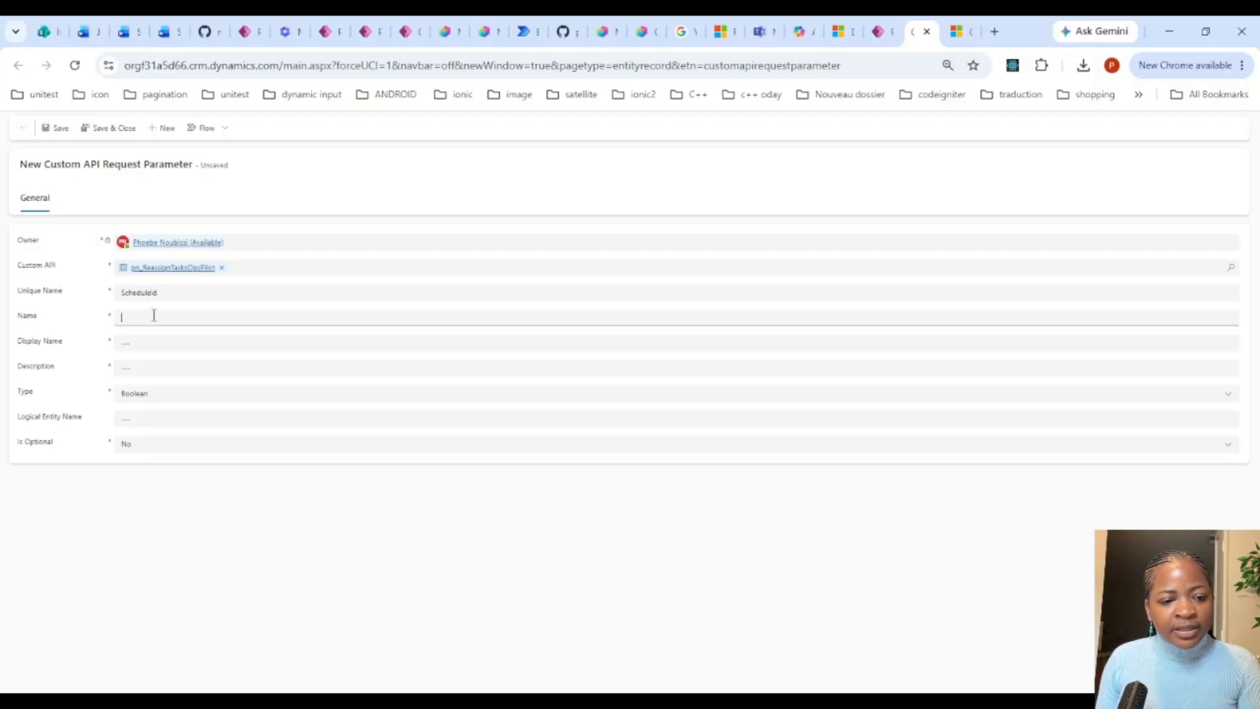
pyautogui.write('ScheduleId')
pyautogui.click(137, 342)
pyautogui.write('ScheduleId')
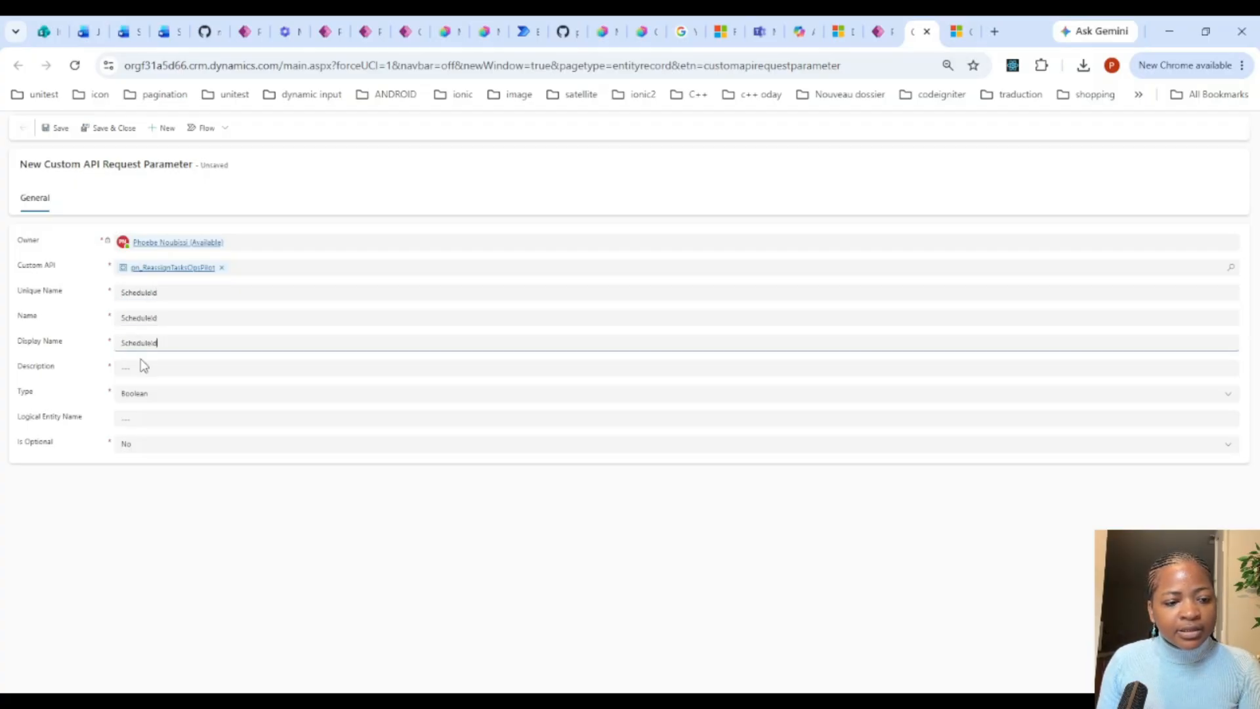
pyautogui.click(143, 366)
pyautogui.write('ScheduleId')
# Step: Set the ScheduleId parameter's Type to String, keep Is Optional at No, and save the record
pyautogui.click(142, 397)
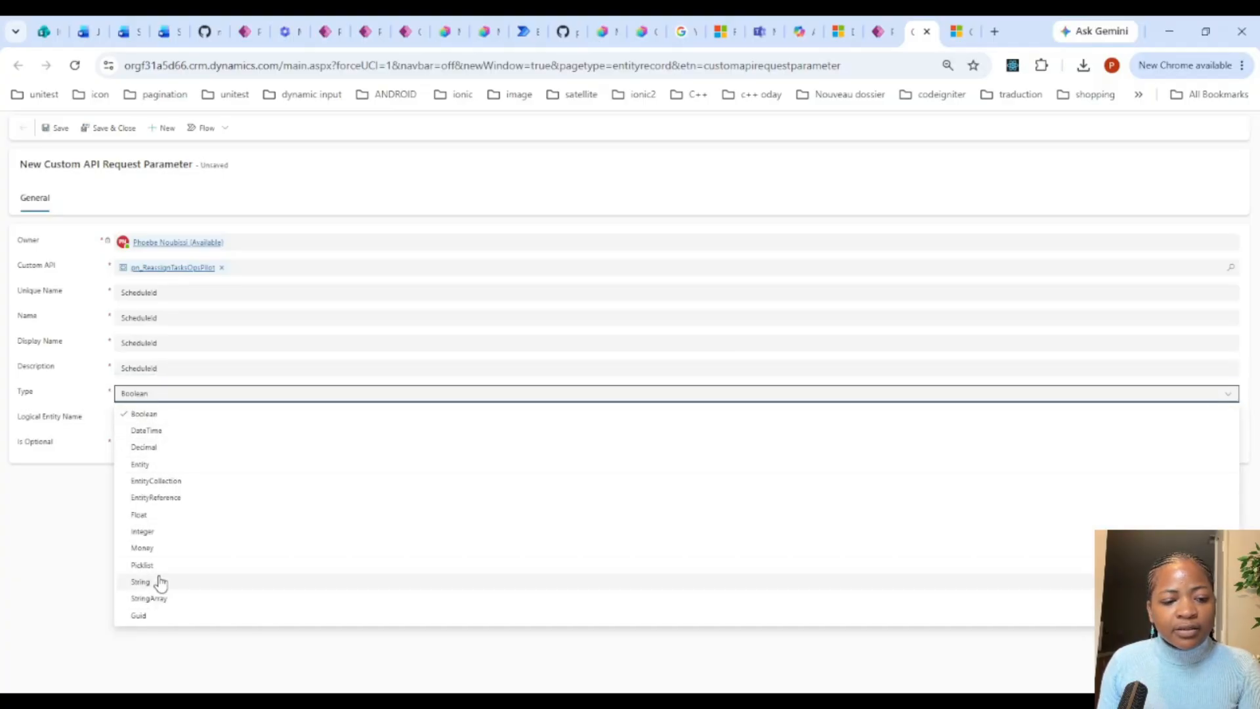
pyautogui.click(160, 582)
pyautogui.click(135, 416)
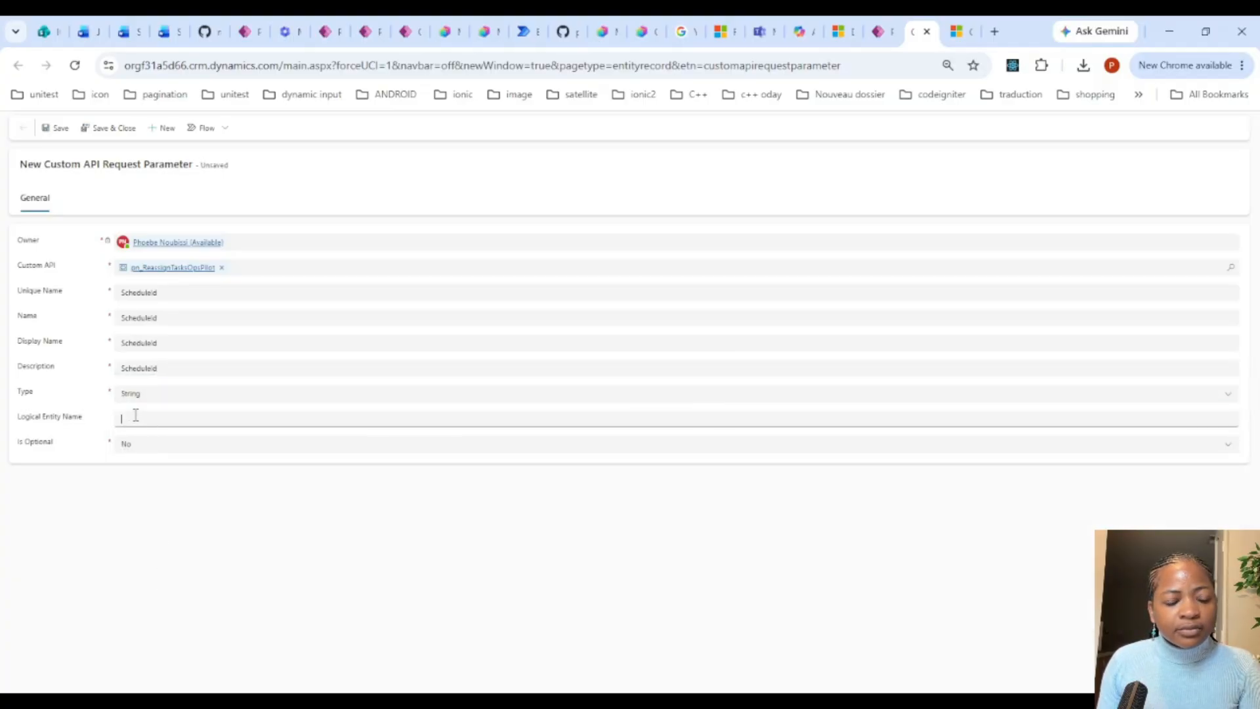
pyautogui.click(126, 453)
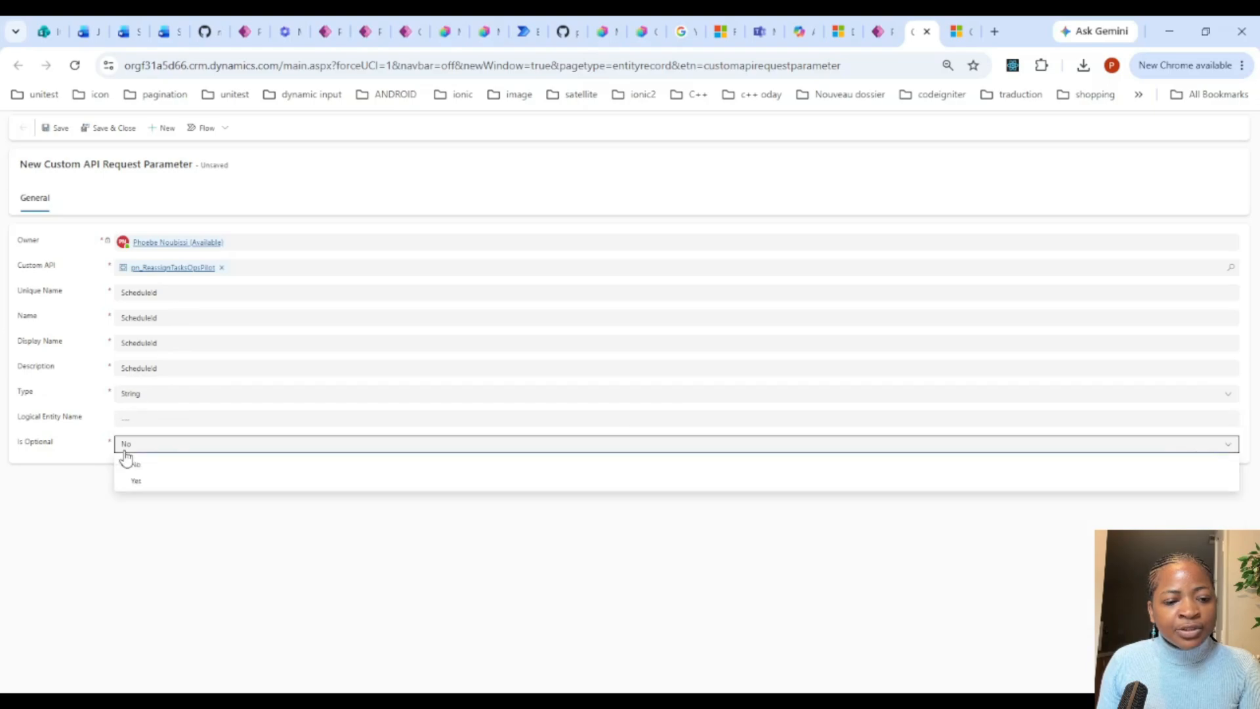
pyautogui.click(72, 496)
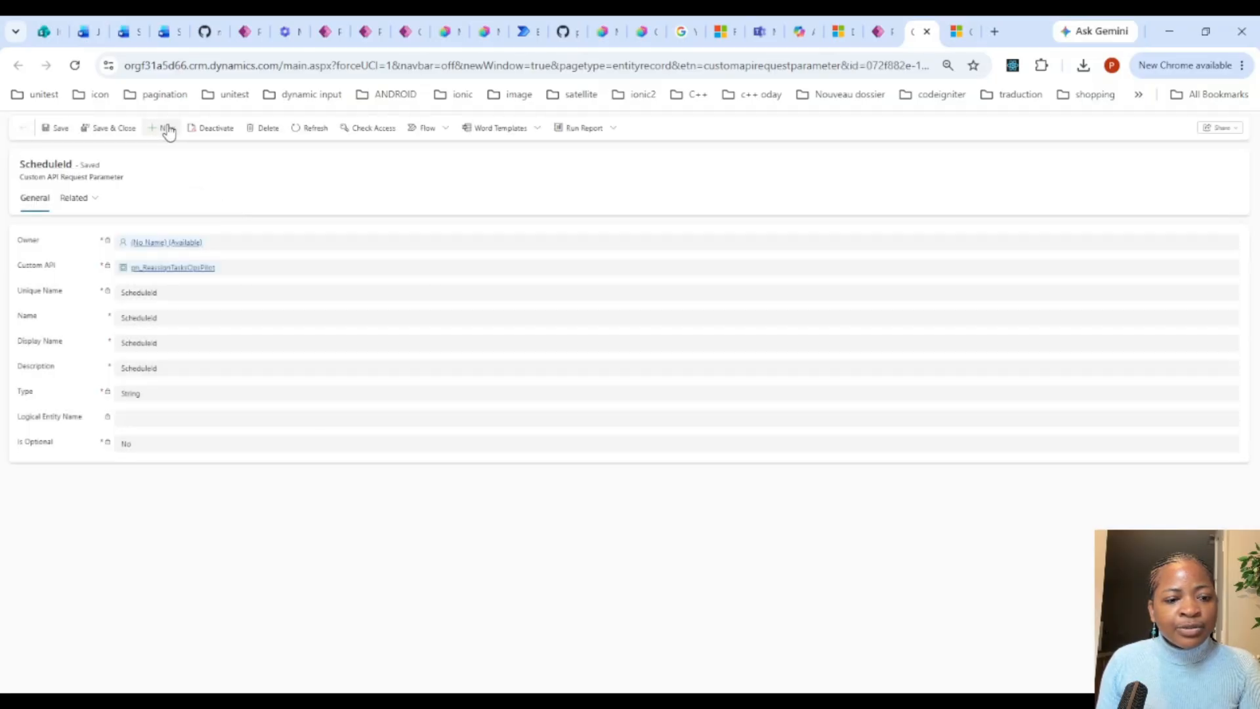
# Step: Start another request parameter and link it to the custom API pn_ReassignTasksOpsPilot
pyautogui.click(169, 129)
pyautogui.click(159, 267)
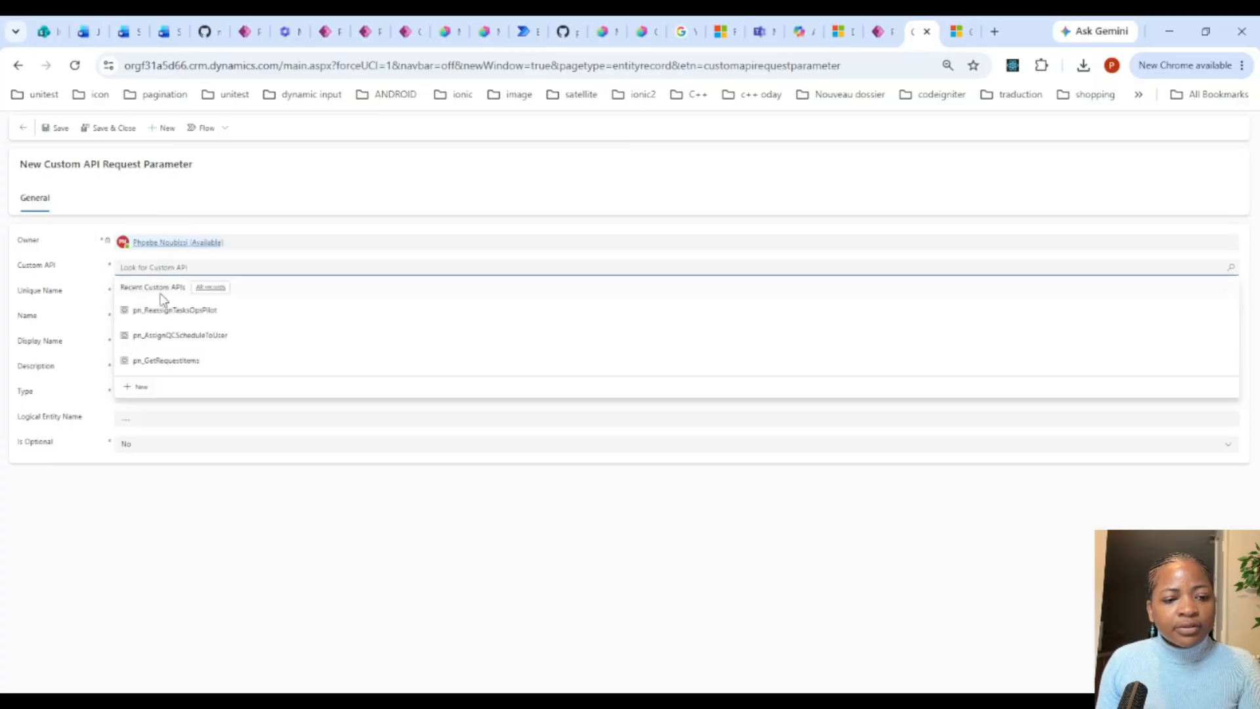
pyautogui.click(170, 310)
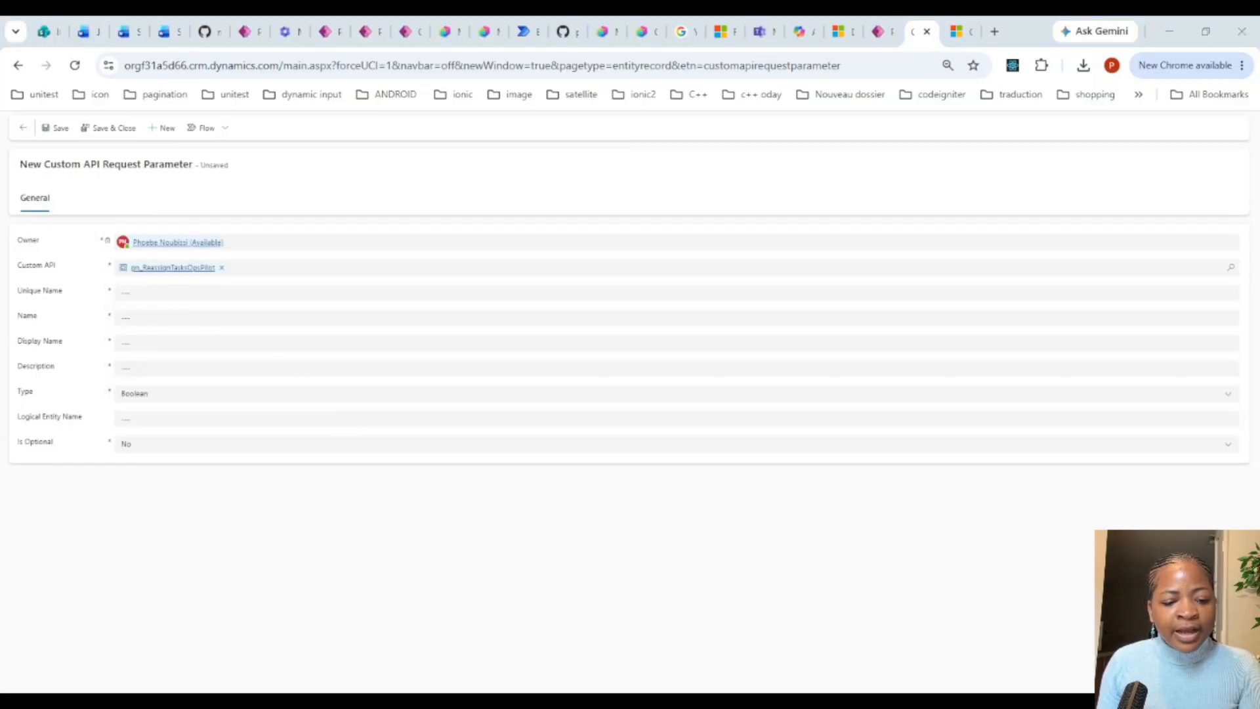
# Step: Enter NewOwnerId as the second request parameter's Unique Name, Name, Display Name and Description
pyautogui.click(178, 293)
pyautogui.write('NewOwnerId')
pyautogui.click(162, 314)
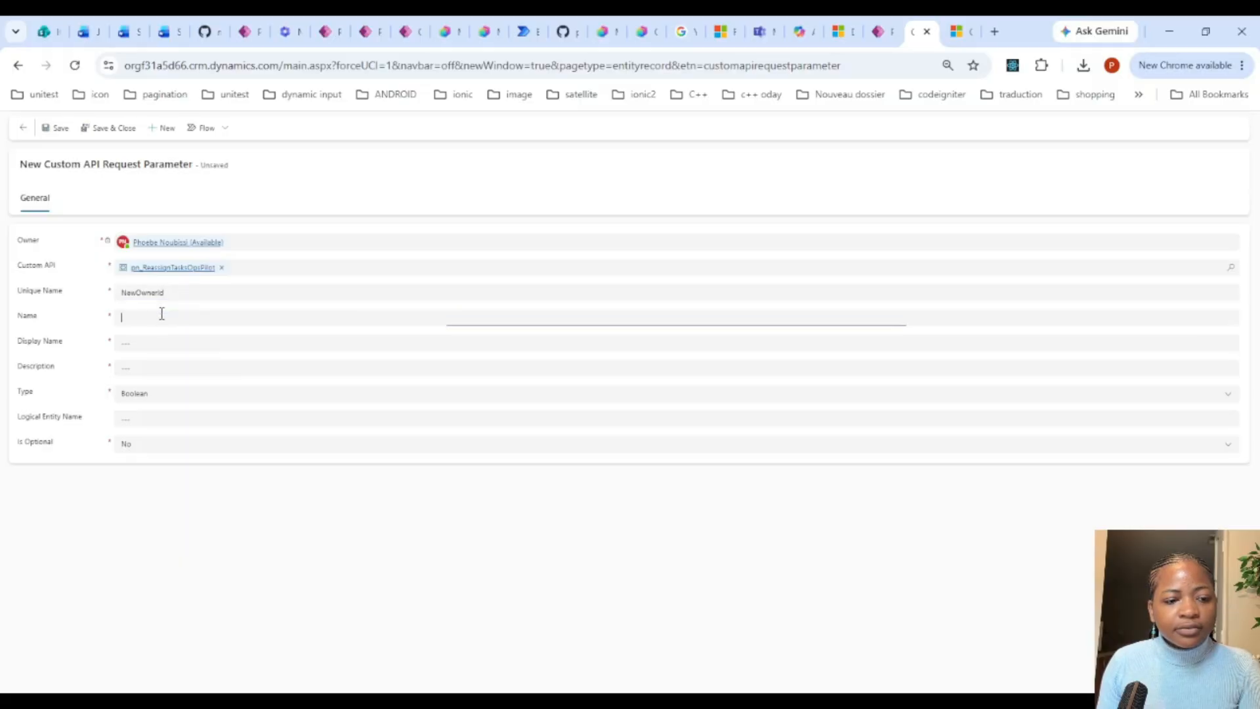
pyautogui.write('NewOwnerId')
pyautogui.click(160, 342)
pyautogui.write('NewOwnerId')
pyautogui.click(150, 367)
pyautogui.write('NewOwnerId')
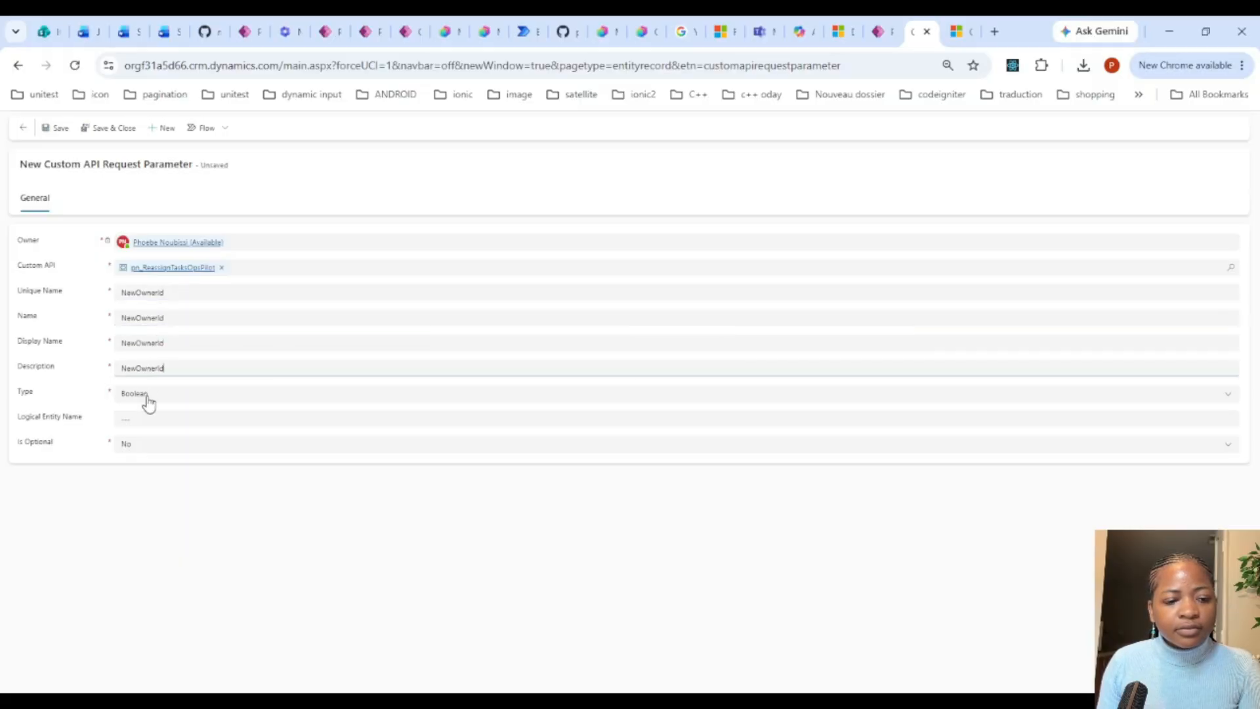
# Step: Set the NewOwnerId parameter's Type to String, keep Is Optional at No, and save the record
pyautogui.click(149, 398)
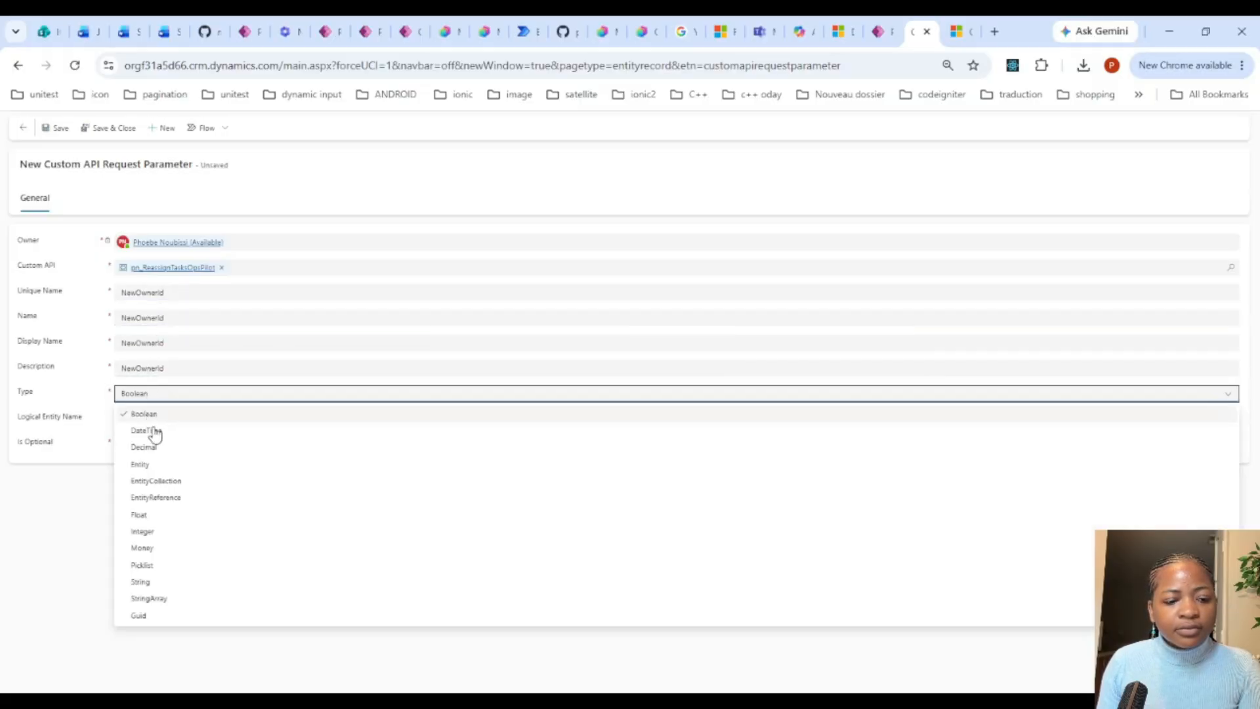
pyautogui.click(171, 582)
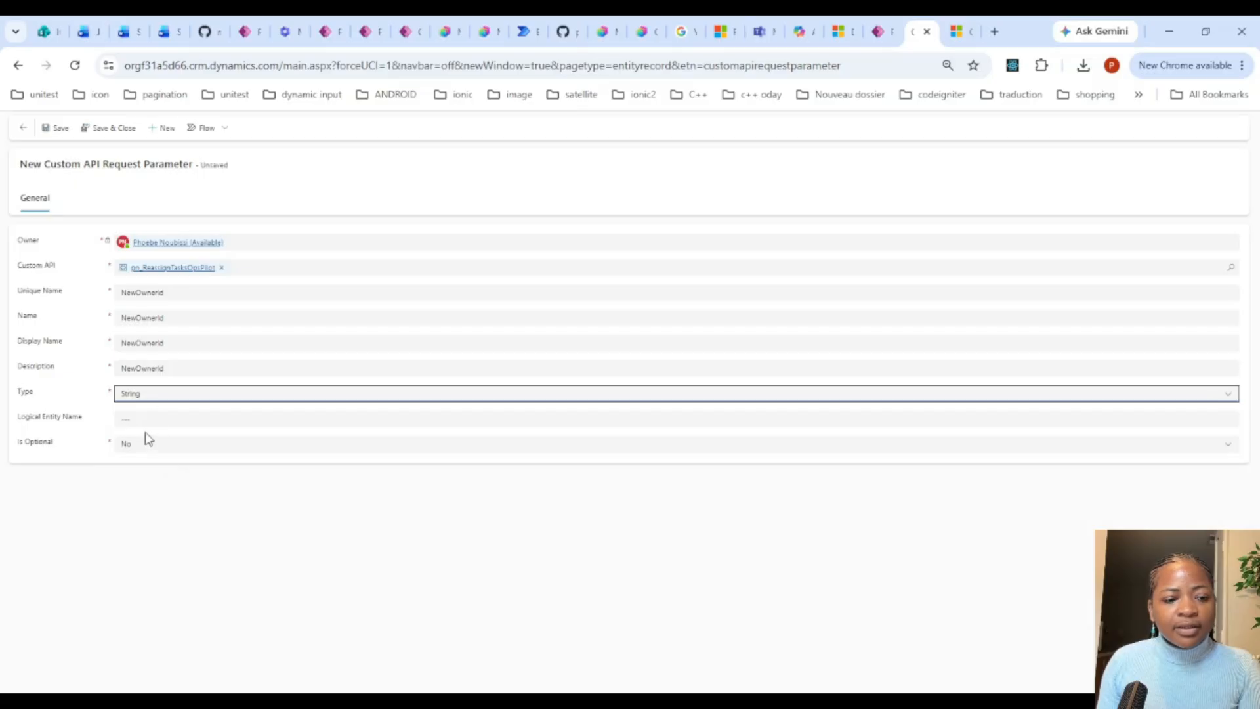
pyautogui.click(53, 130)
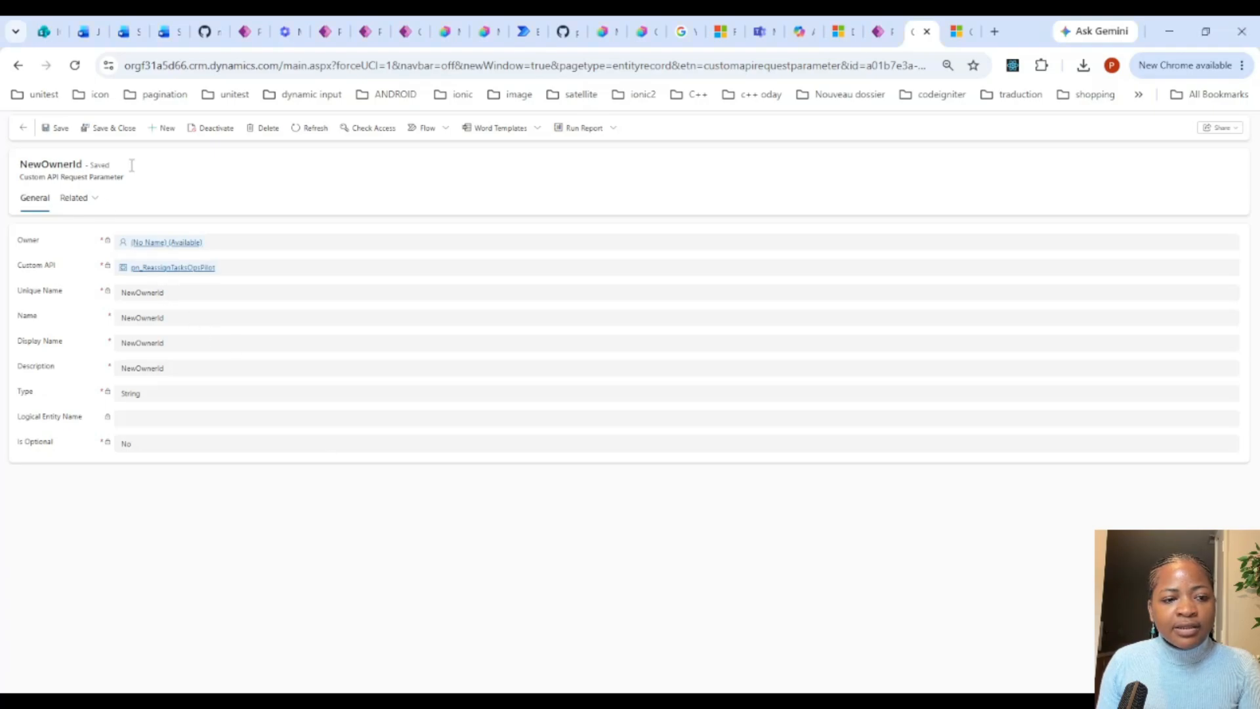
# Step: Start a third request parameter and link it to the custom API pn_ReassignTasksOpsPilot
pyautogui.click(169, 130)
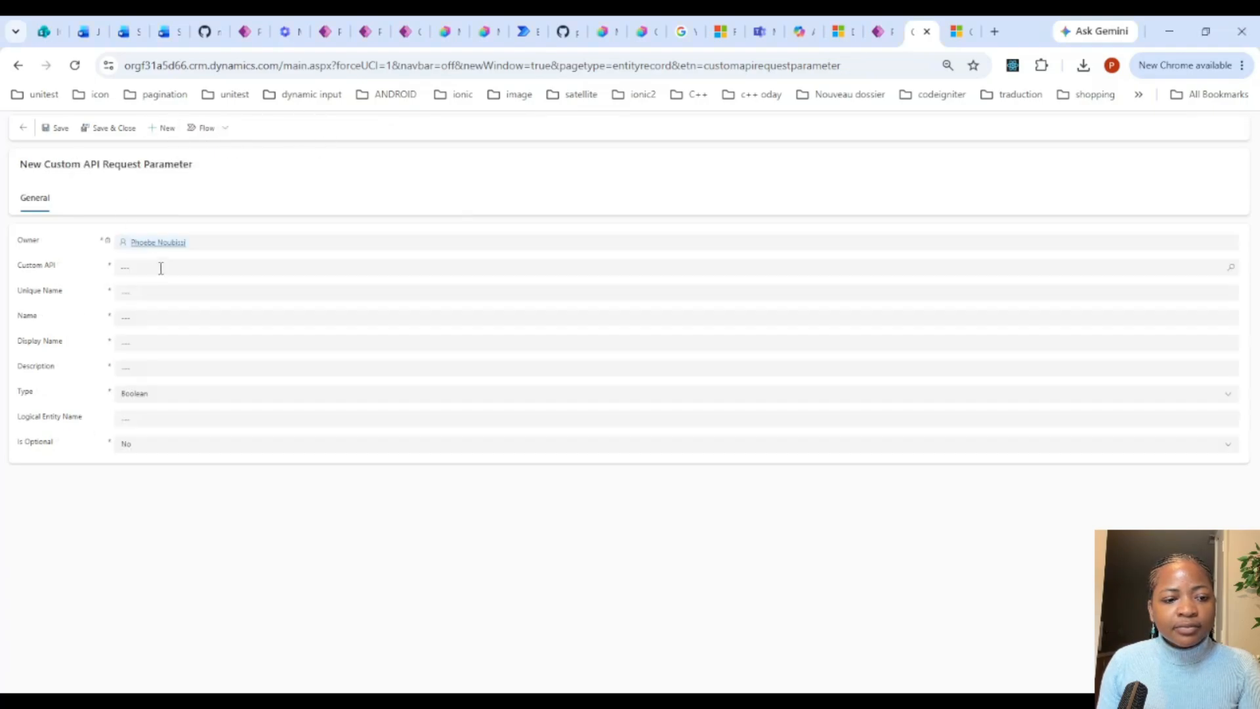
pyautogui.click(153, 267)
pyautogui.write('UpdateAssignedToDate')
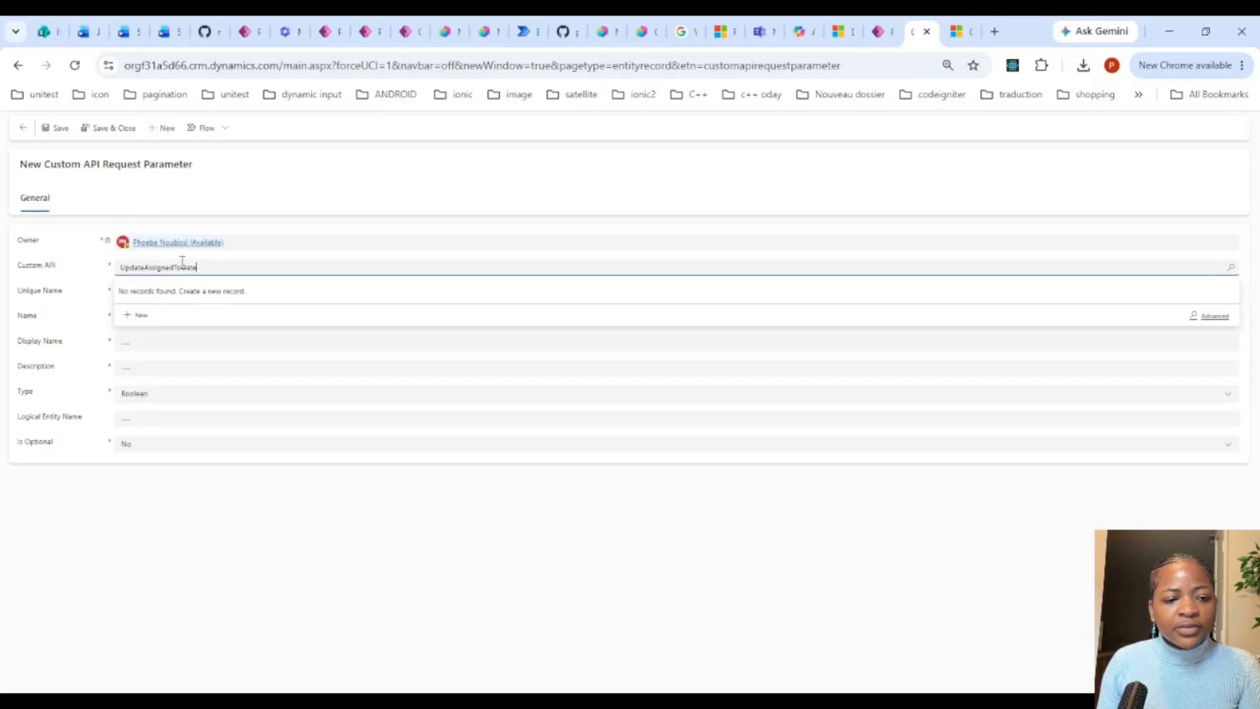
pyautogui.doubleClick(182, 262)
pyautogui.hotkey('ctrl', 'c')
pyautogui.press('BackSpace')
pyautogui.click(211, 268)
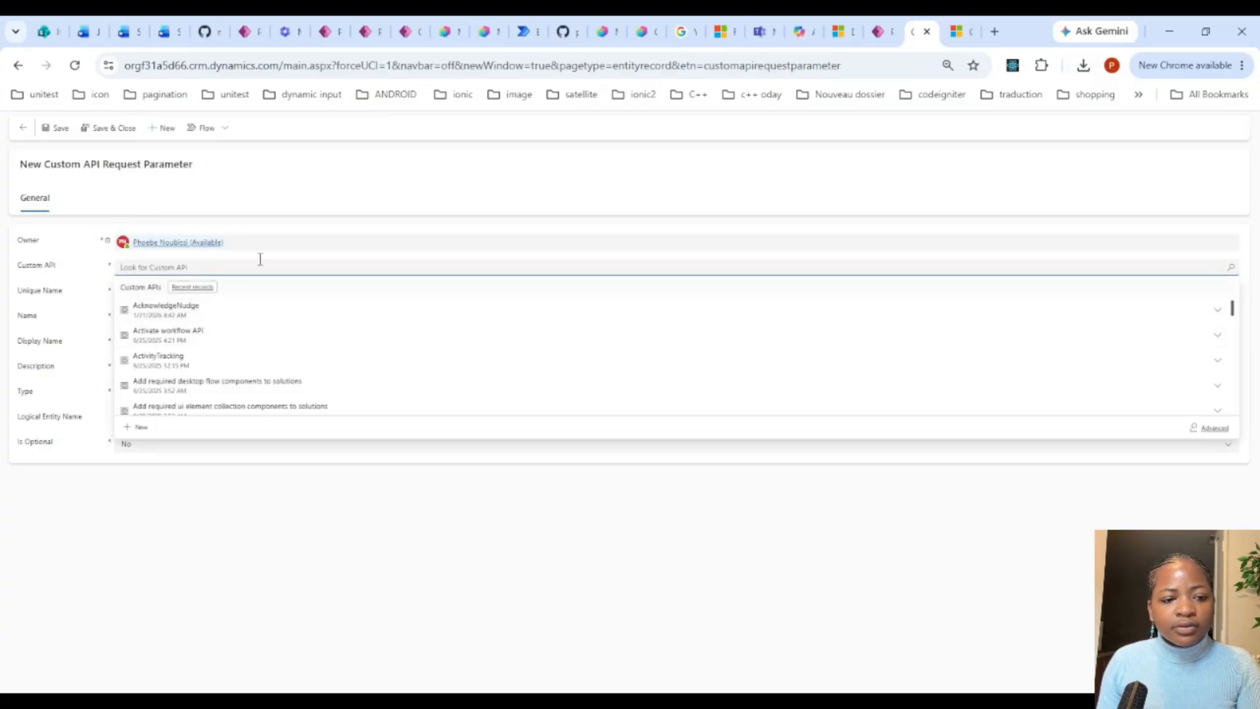
pyautogui.write('pn')
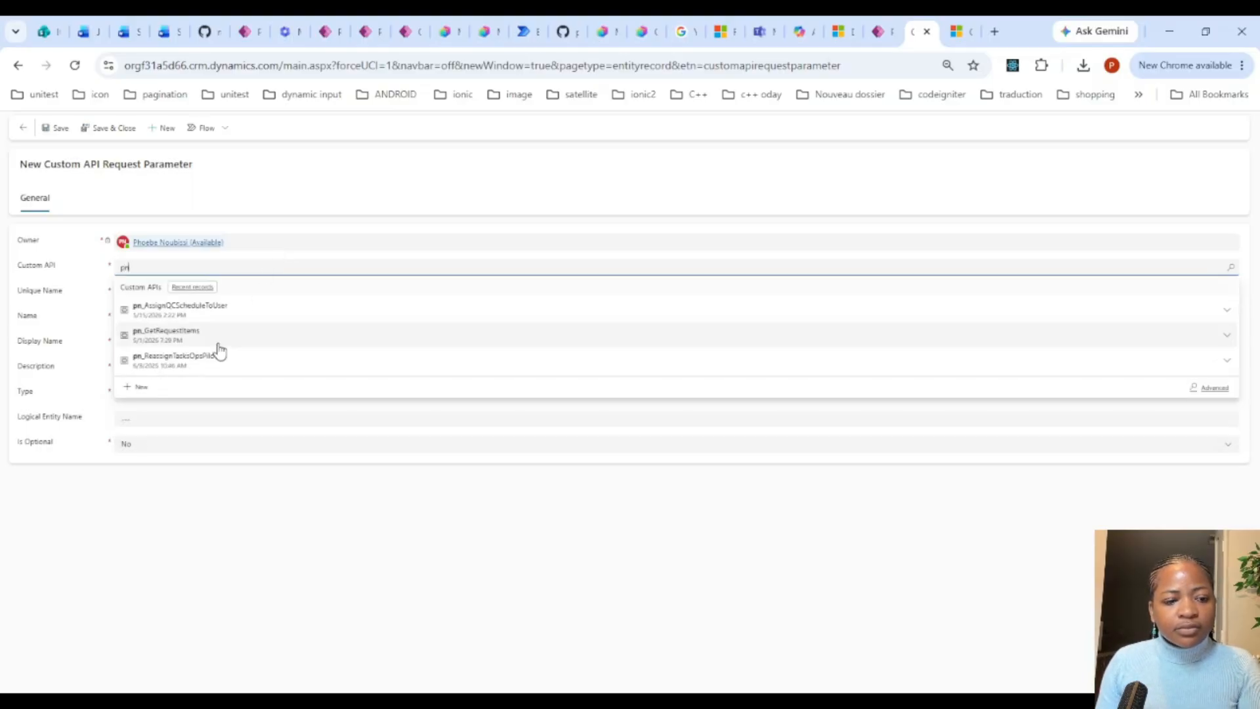
pyautogui.click(225, 366)
# Step: Enter UpdateAssignedToDate as the parameter's Unique Name, Name, Display Name and Description, and save it with Type Boolean
pyautogui.click(200, 291)
pyautogui.hotkey('ctrl', 'v')
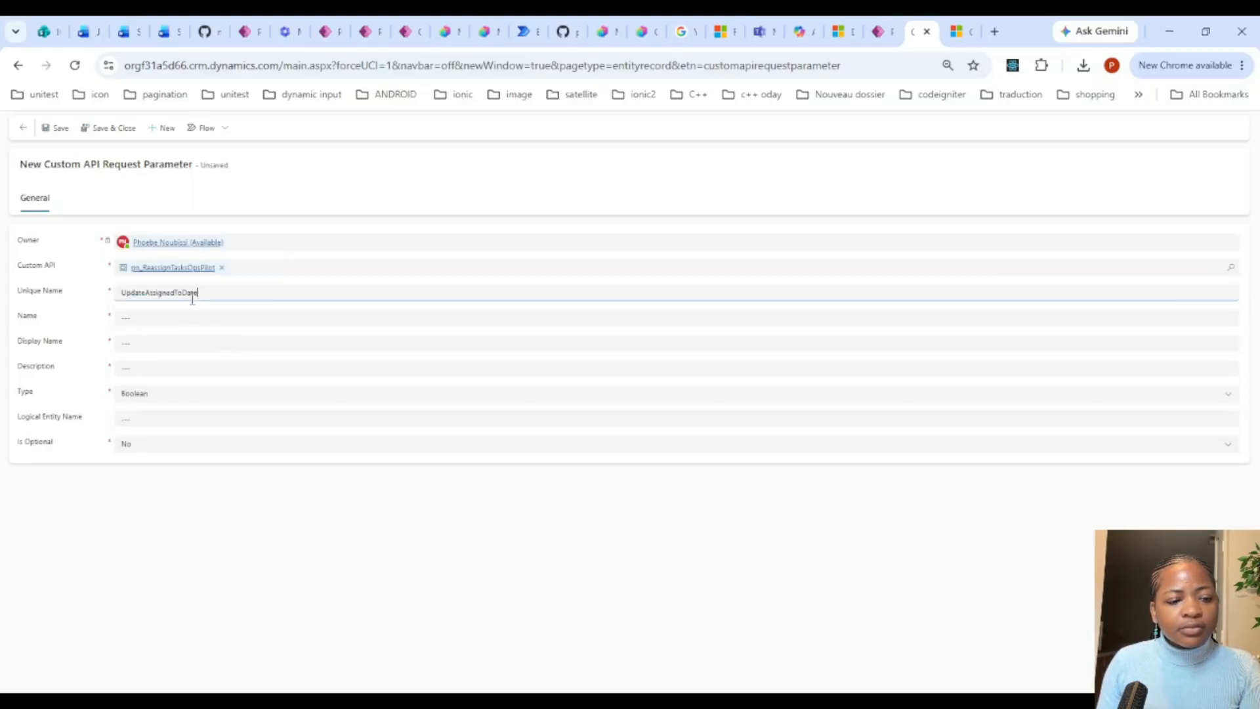
pyautogui.click(179, 308)
pyautogui.click(183, 316)
pyautogui.hotkey('ctrl', 'v')
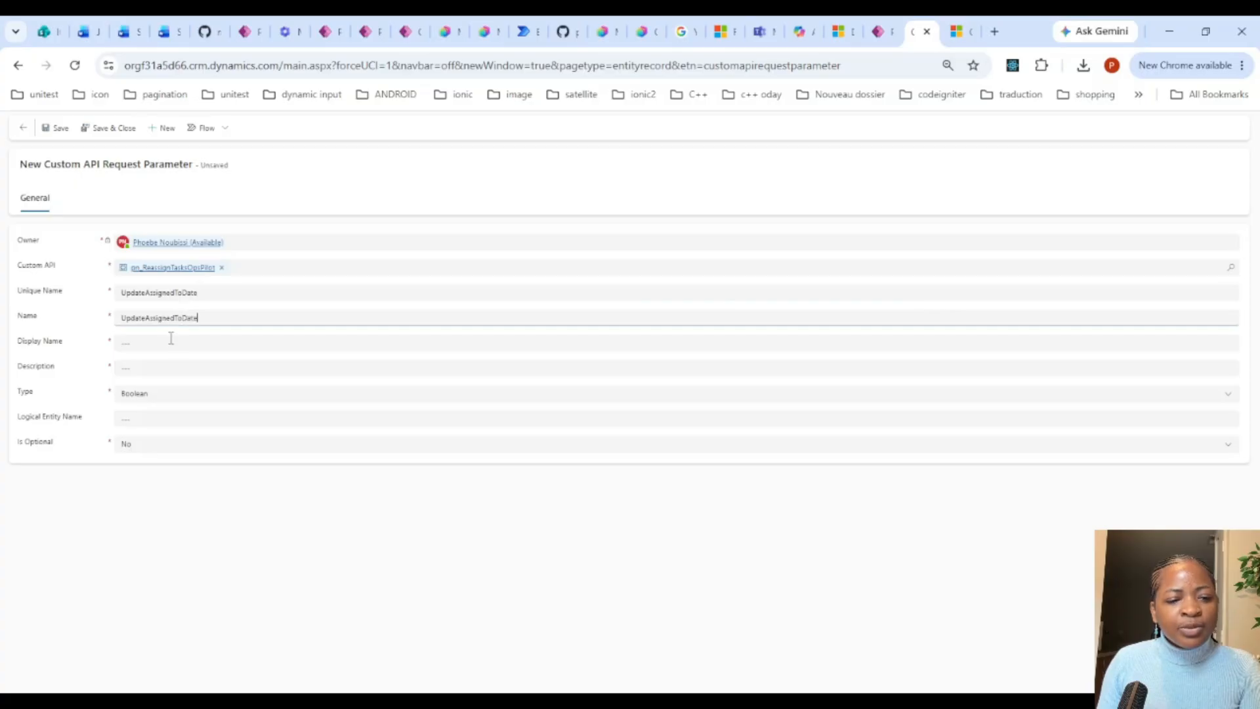
pyautogui.click(179, 338)
pyautogui.hotkey('ctrl', 'v')
pyautogui.click(169, 369)
pyautogui.hotkey('ctrl', 'v')
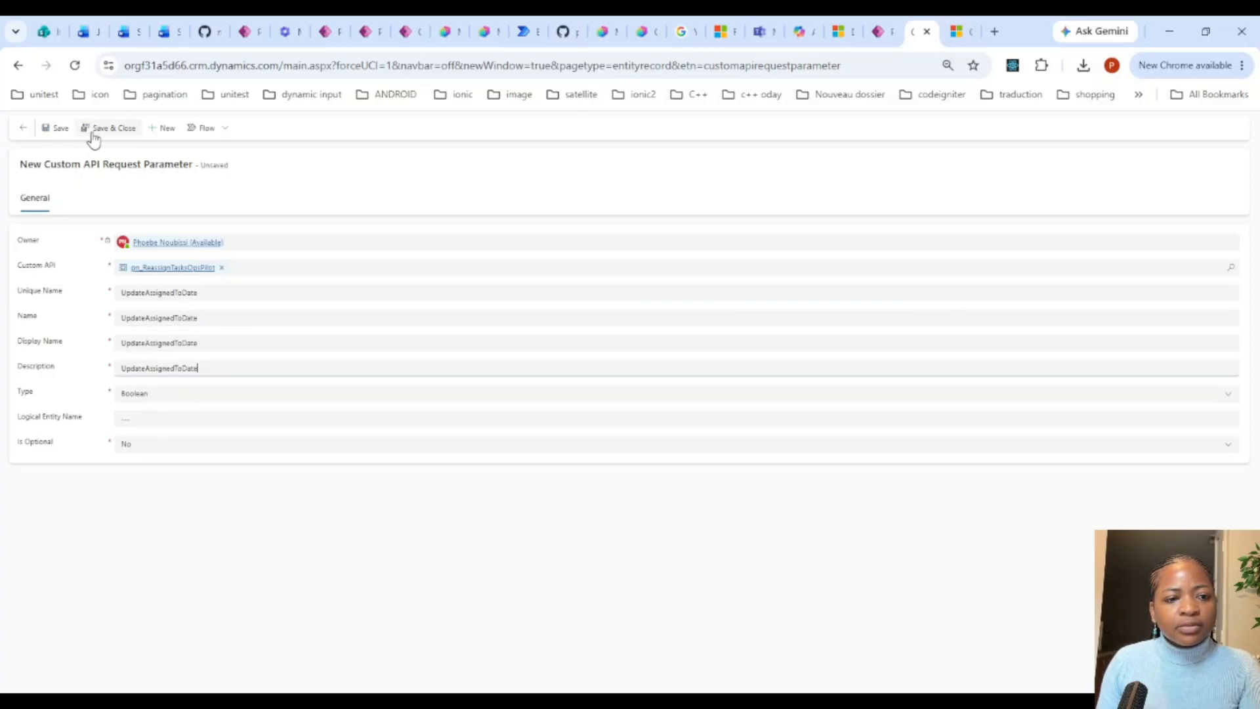
pyautogui.click(46, 130)
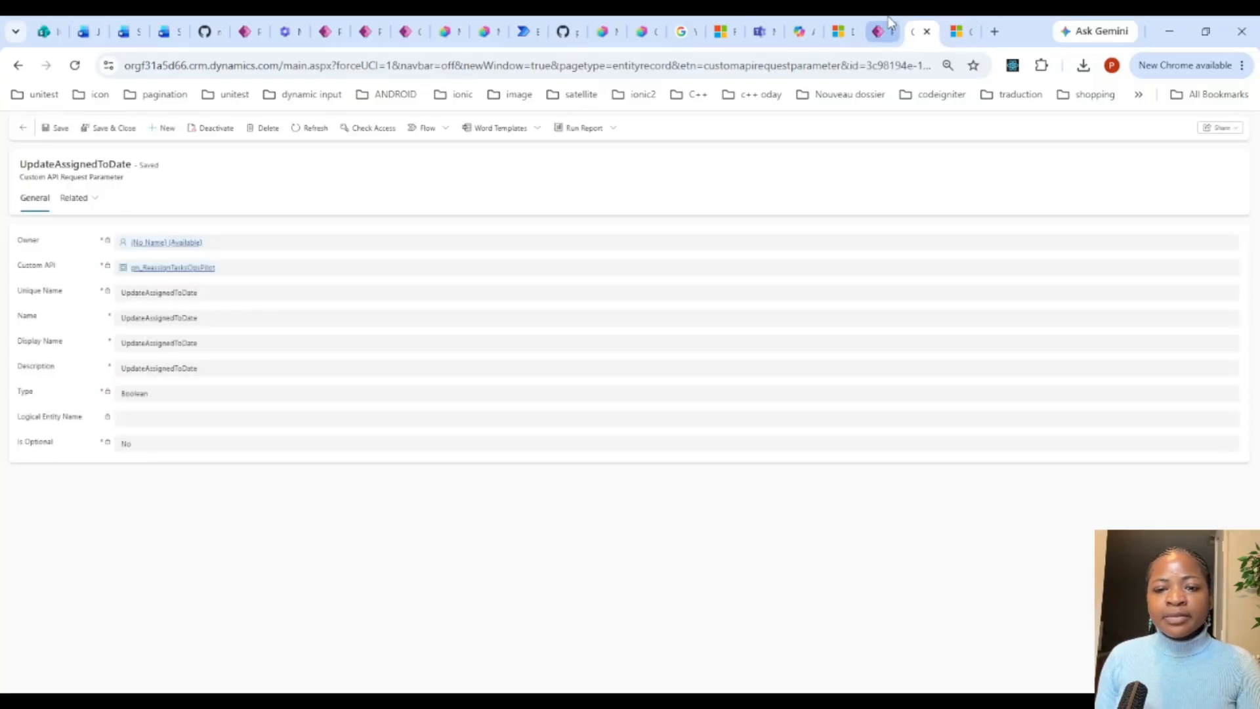
# Step: Return to the OpsPilot solution in Power Apps and start a new Custom API Response Property
pyautogui.click(891, 23)
pyautogui.click(736, 460)
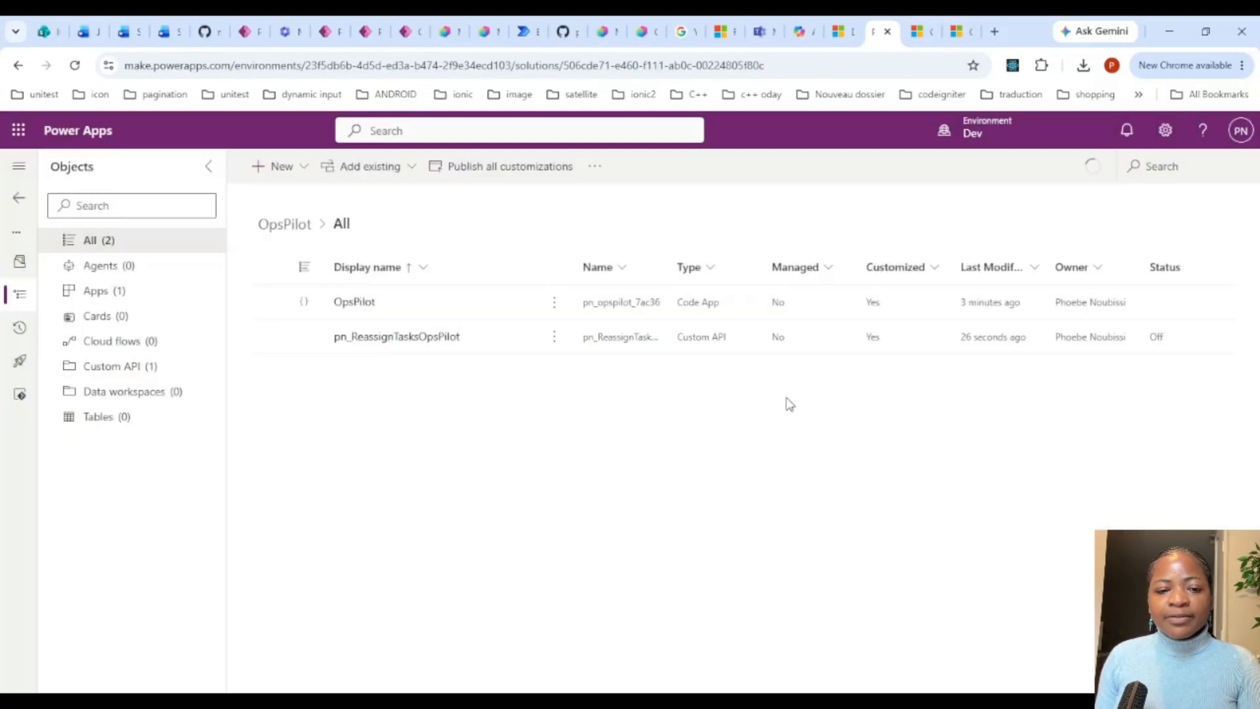
pyautogui.click(289, 176)
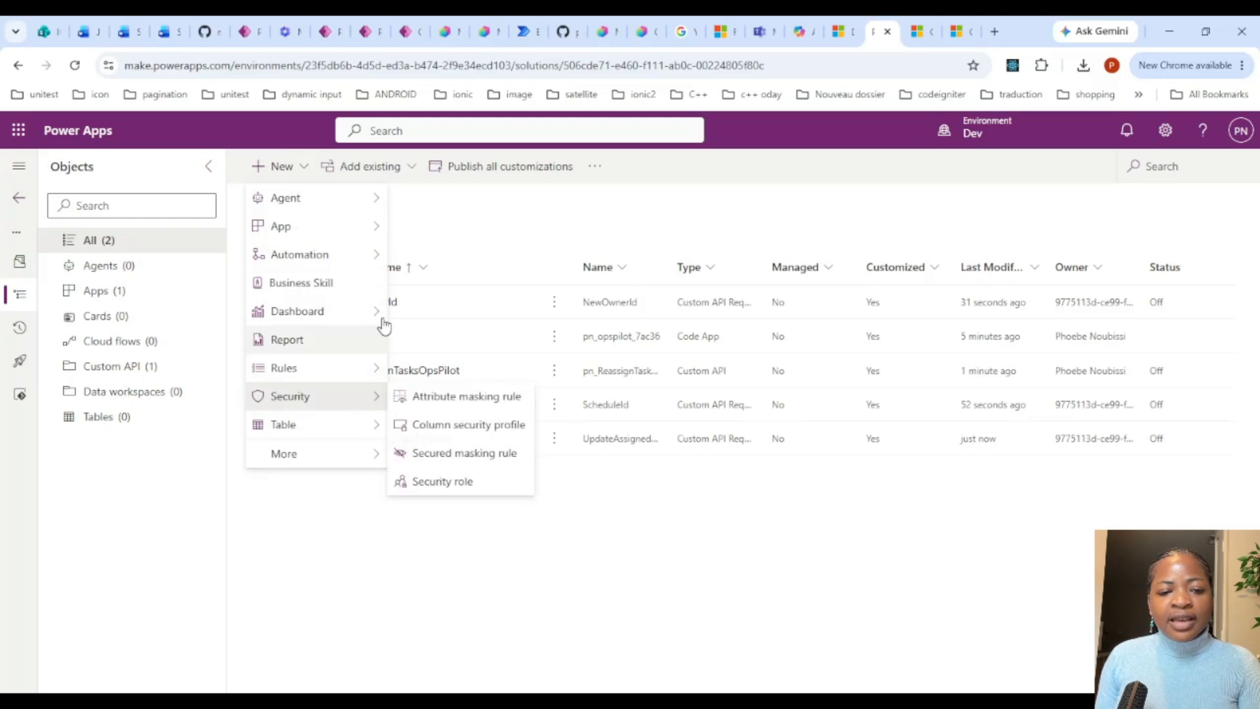
pyautogui.moveTo(350, 463)
pyautogui.moveTo(482, 673)
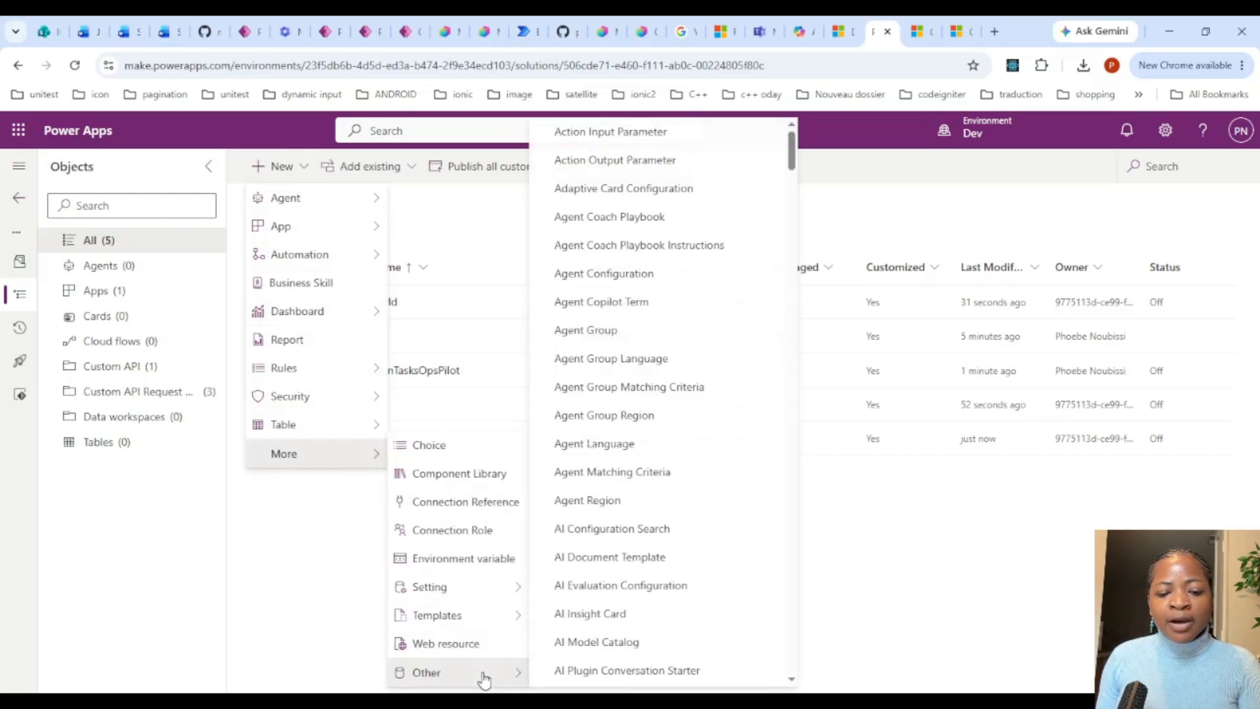
pyautogui.scroll(-20, 736, 369)
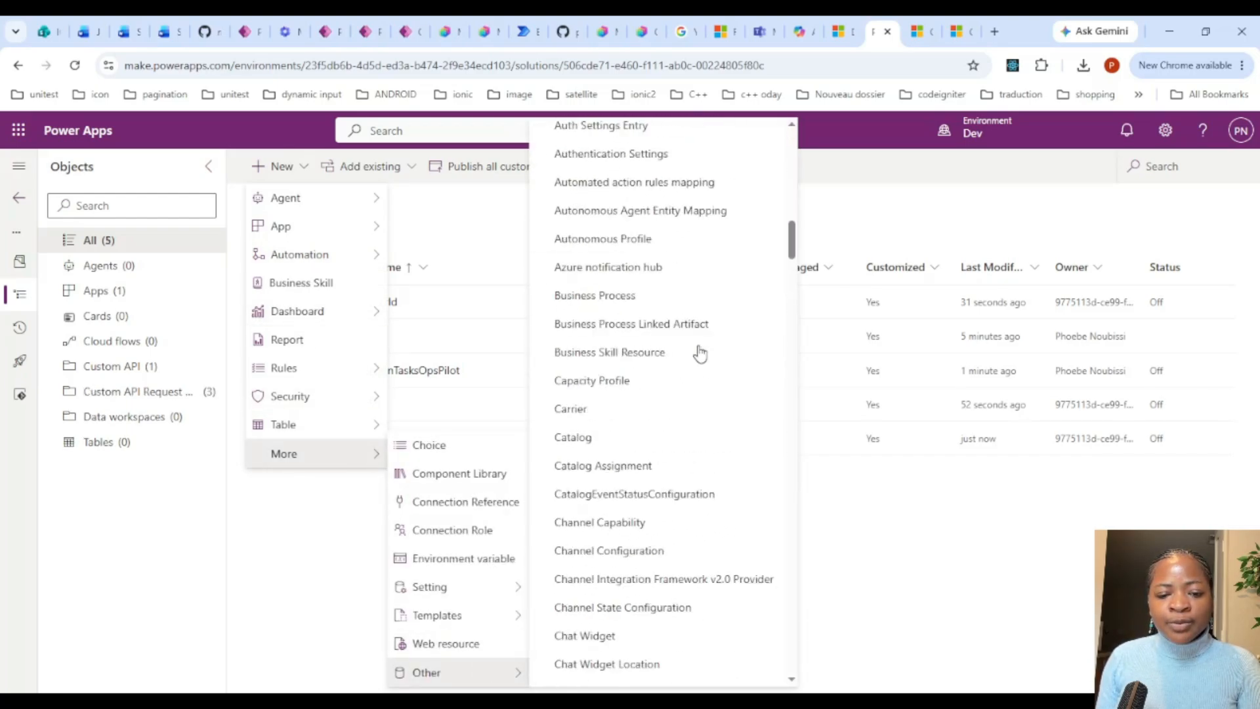
pyautogui.scroll(-5, 699, 354)
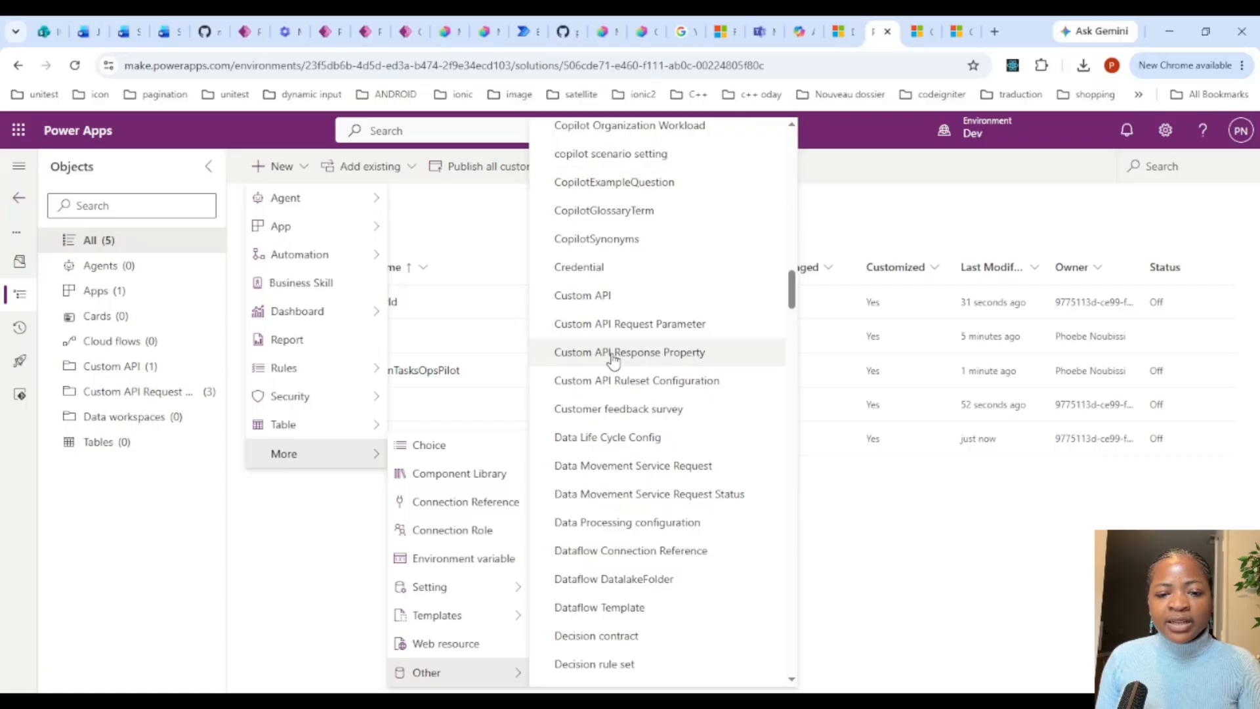
pyautogui.click(722, 361)
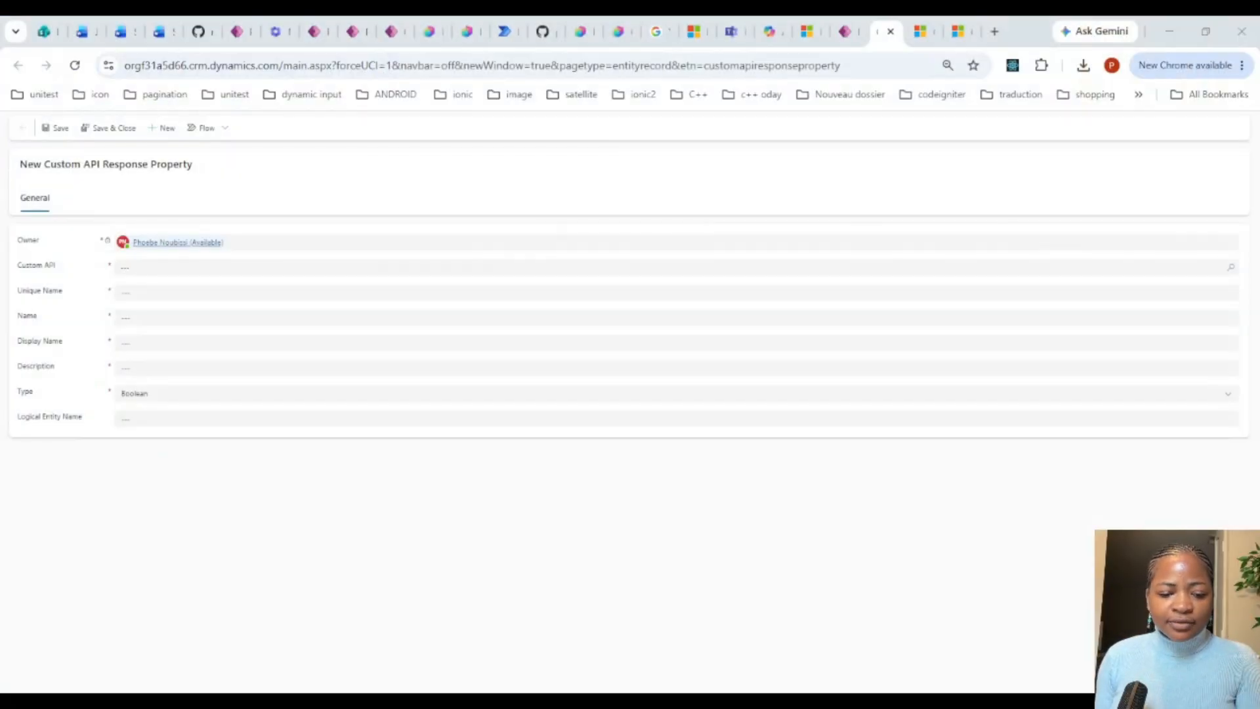
# Step: Link the response property to pn_ReassignTasksOpsPilot and set its Unique Name to Success
pyautogui.click(194, 269)
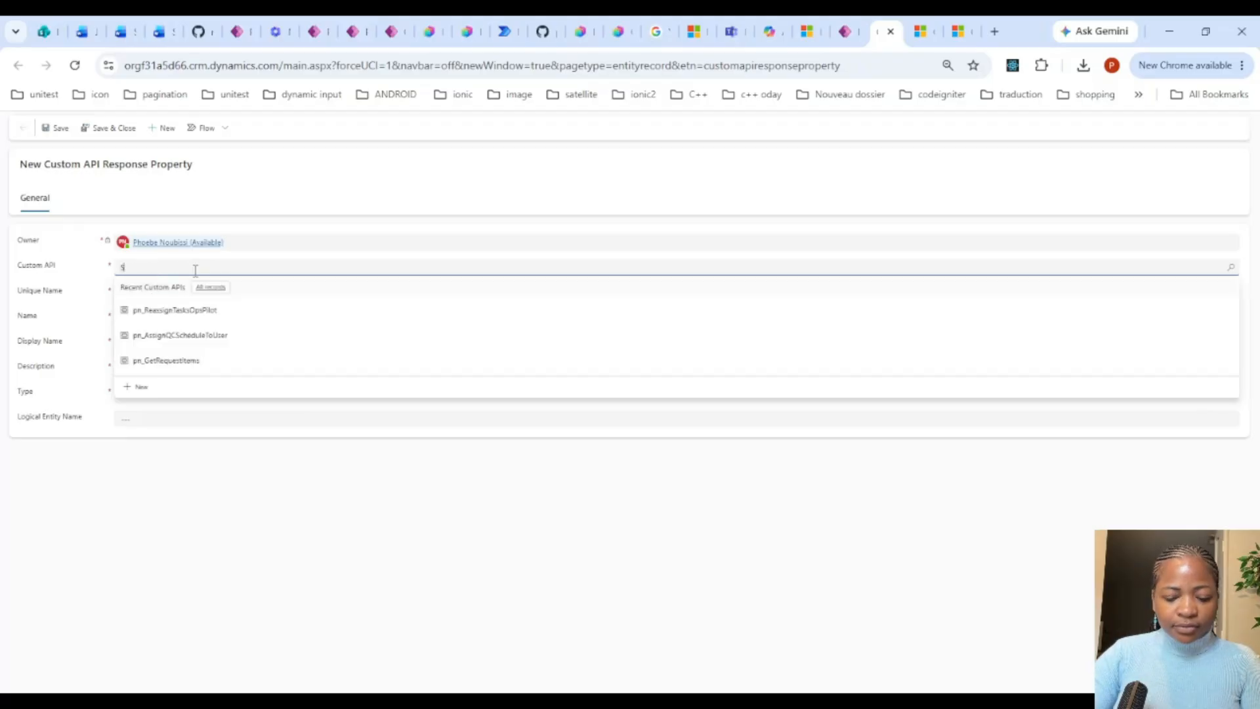
pyautogui.click(216, 310)
pyautogui.click(155, 299)
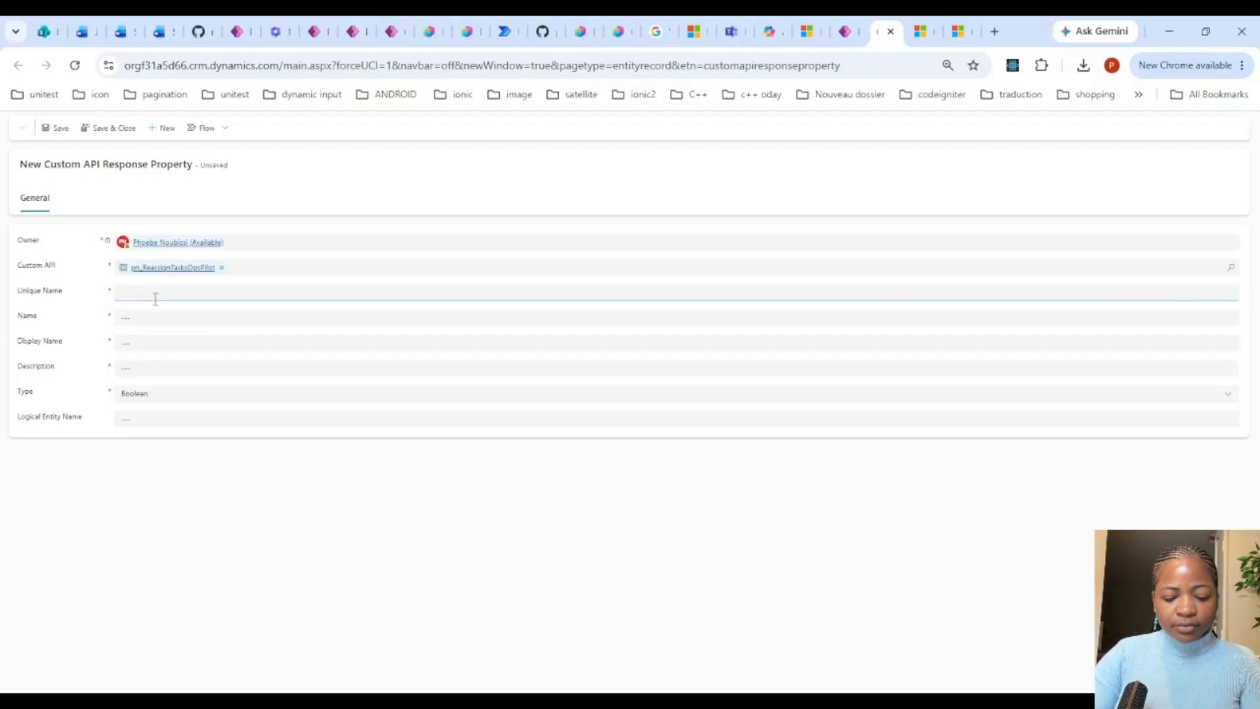
pyautogui.write('Success')
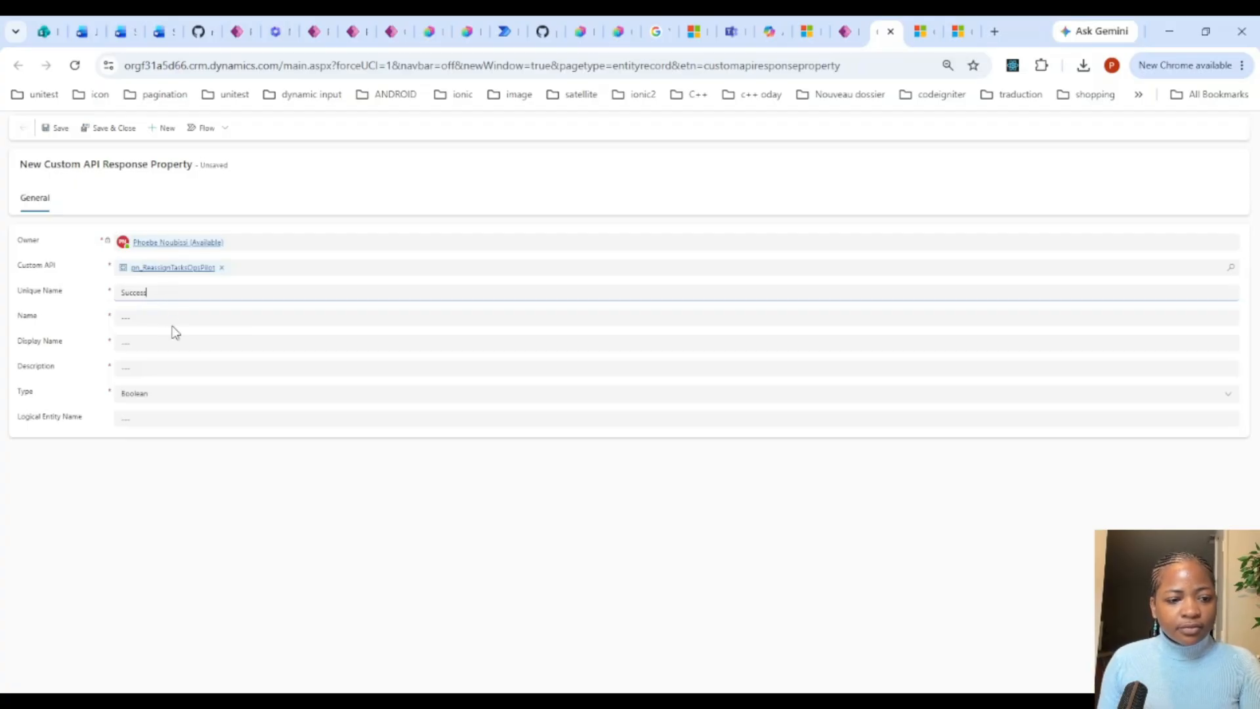
# Step: Fill the response property's Name, Display Name and Description with Success, and save it with Type Boolean
pyautogui.doubleClick(166, 289)
pyautogui.hotkey('ctrl', 'c')
pyautogui.click(167, 318)
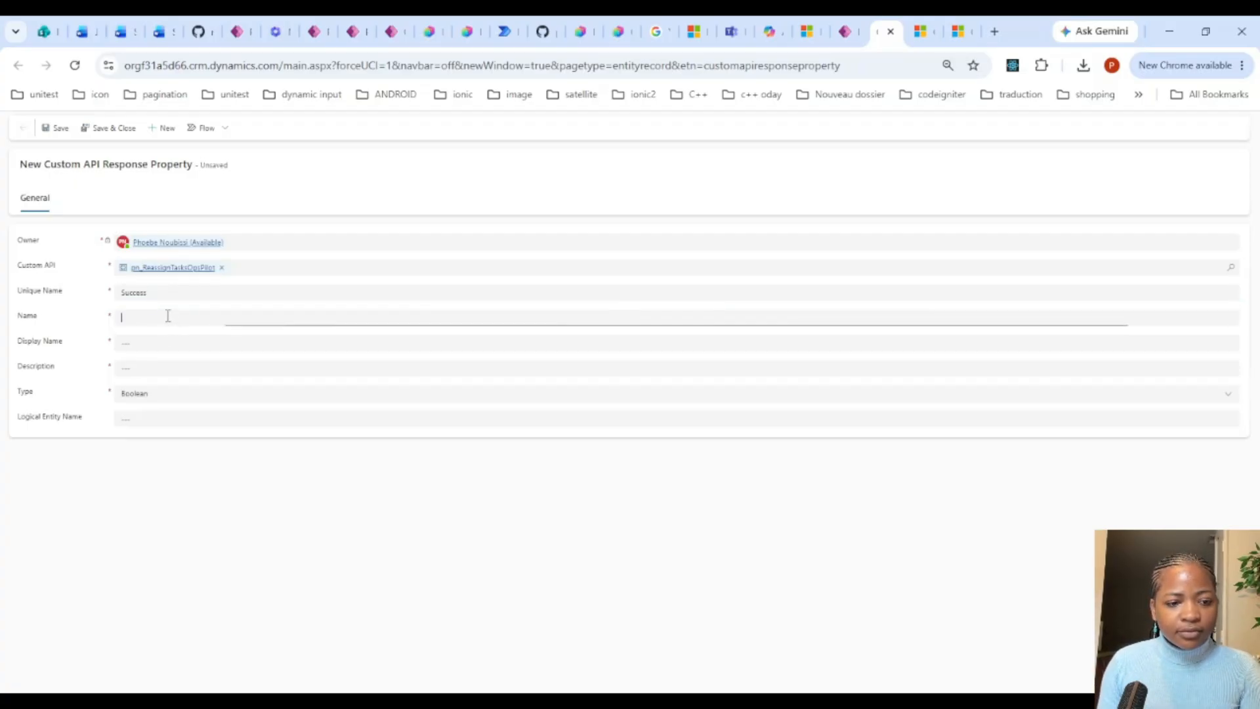
pyautogui.hotkey('ctrl', 'v')
pyautogui.click(164, 341)
pyautogui.hotkey('ctrl', 'v')
pyautogui.click(160, 369)
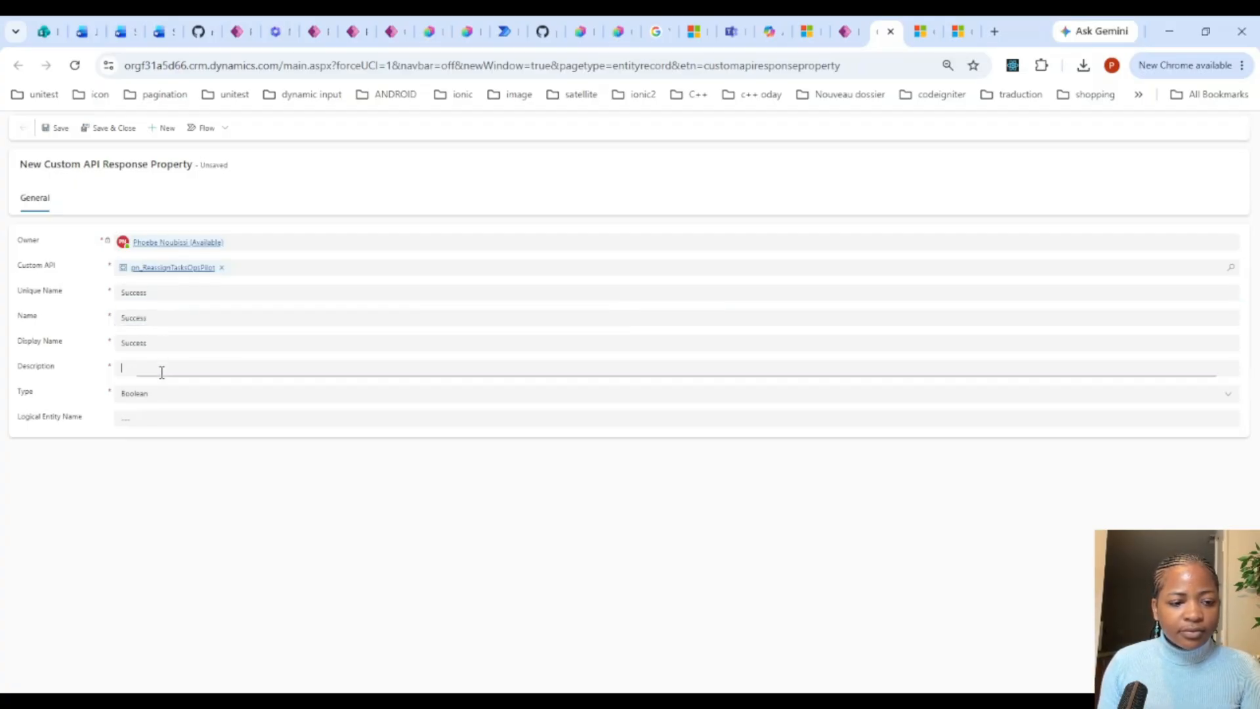
pyautogui.hotkey('ctrl', 'v')
pyautogui.click(66, 129)
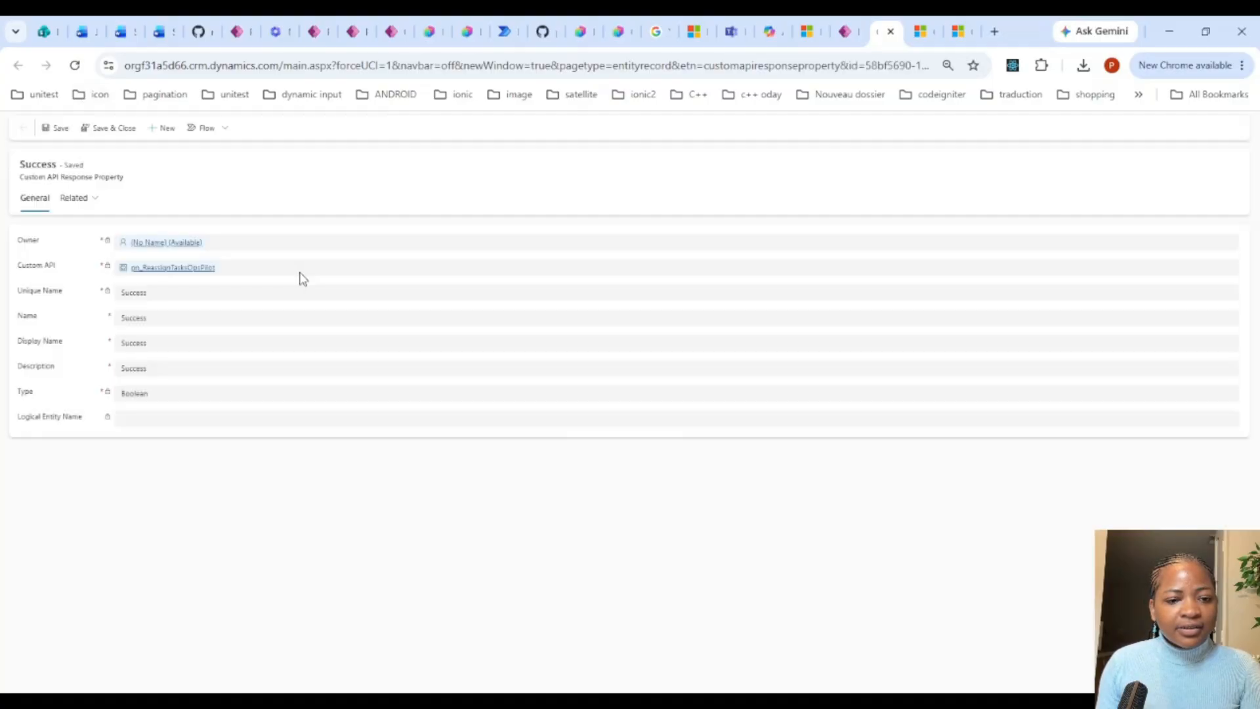
# Step: Start a second response property linked to pn_ReassignTasksOpsPilot, with Message as its Unique Name
pyautogui.click(171, 128)
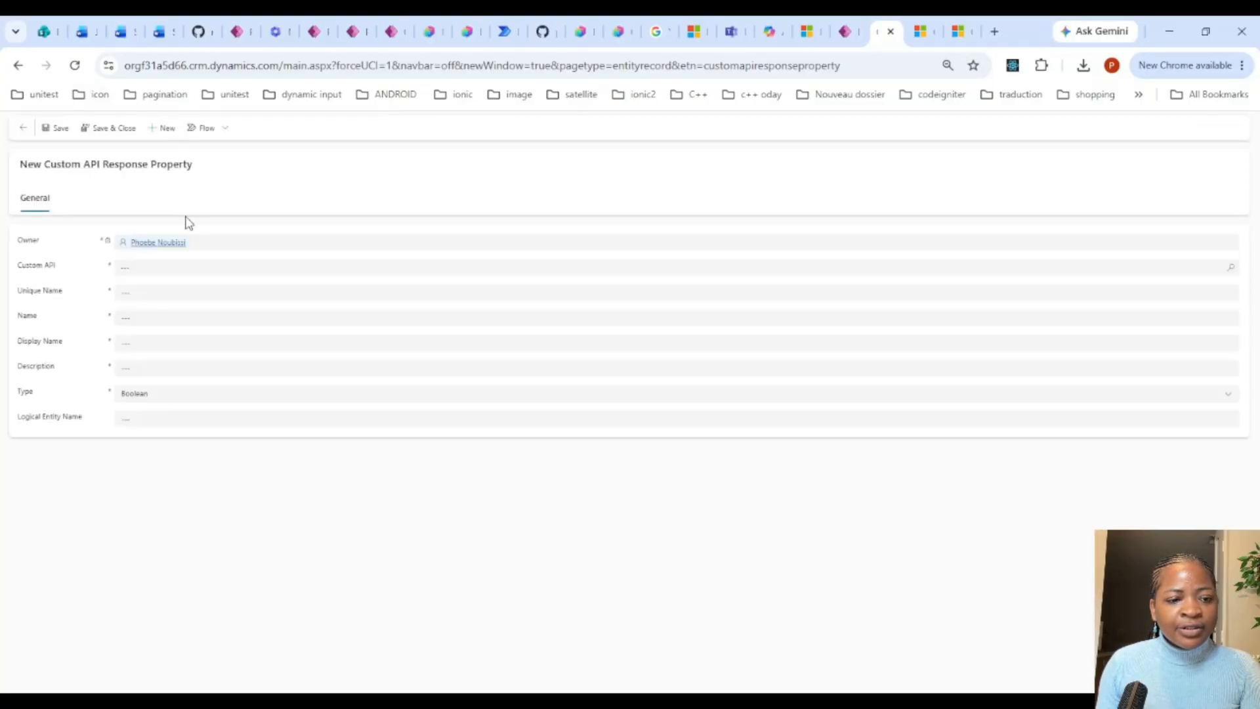
pyautogui.click(181, 266)
pyautogui.click(184, 310)
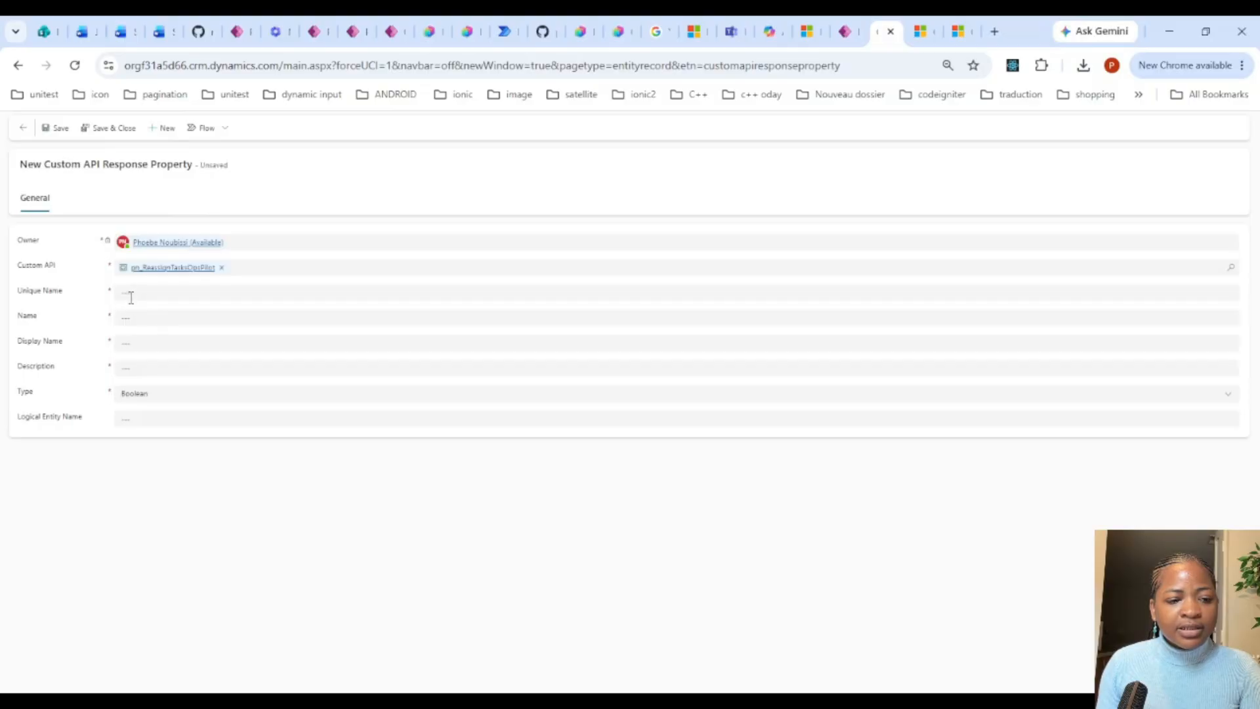
pyautogui.click(159, 290)
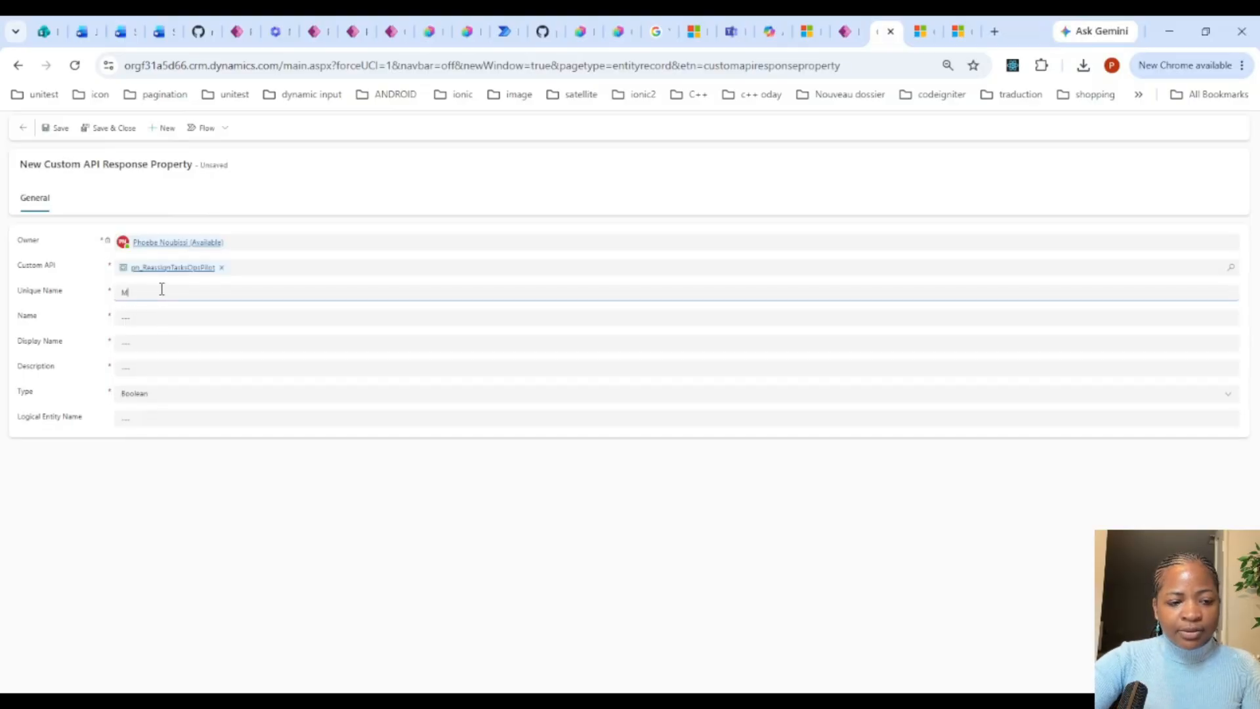
pyautogui.write('Message')
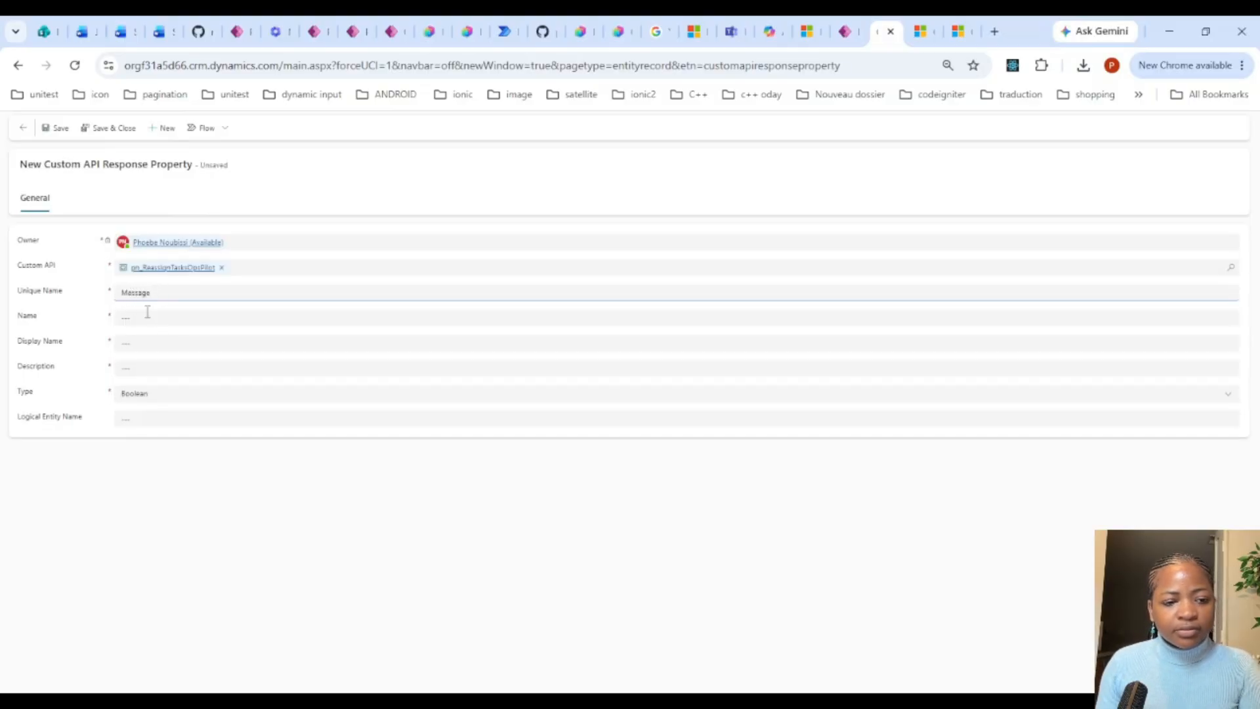
# Step: Fill the second response property's Name, Display Name and Description with Message
pyautogui.click(147, 312)
pyautogui.doubleClick(147, 290)
pyautogui.hotkey('ctrl', 'c')
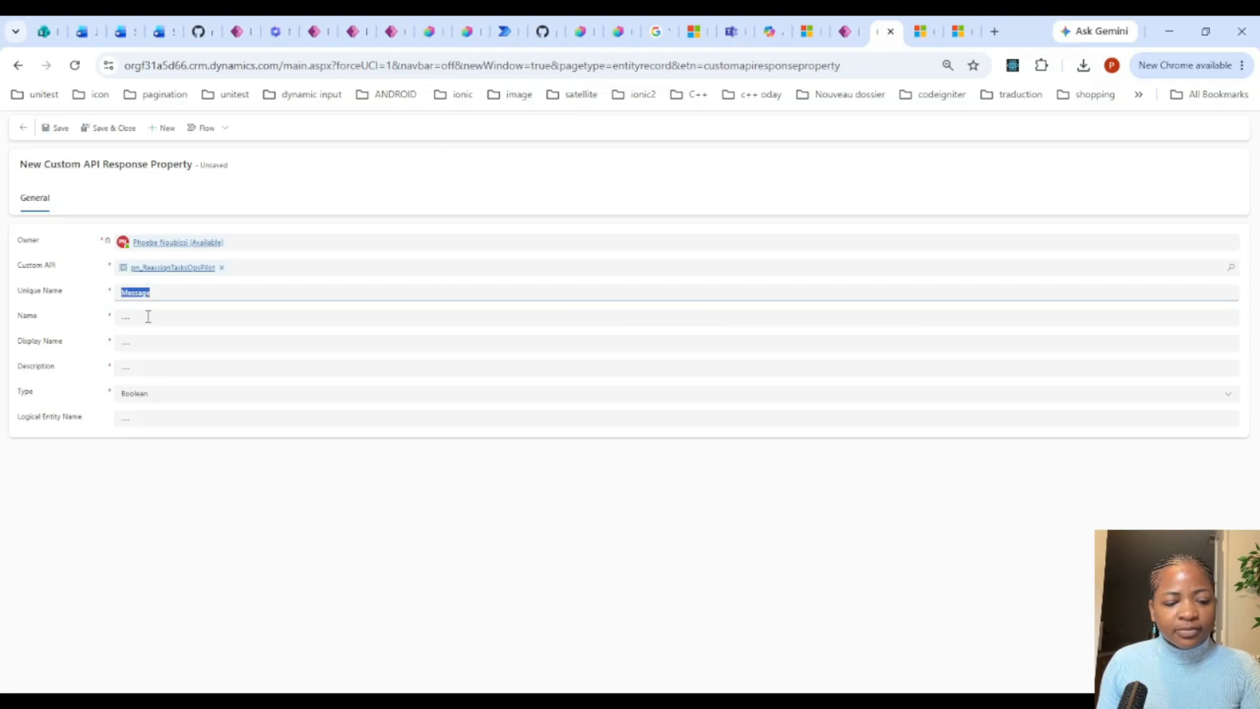
pyautogui.click(149, 317)
pyautogui.hotkey('ctrl', 'v')
pyautogui.click(148, 338)
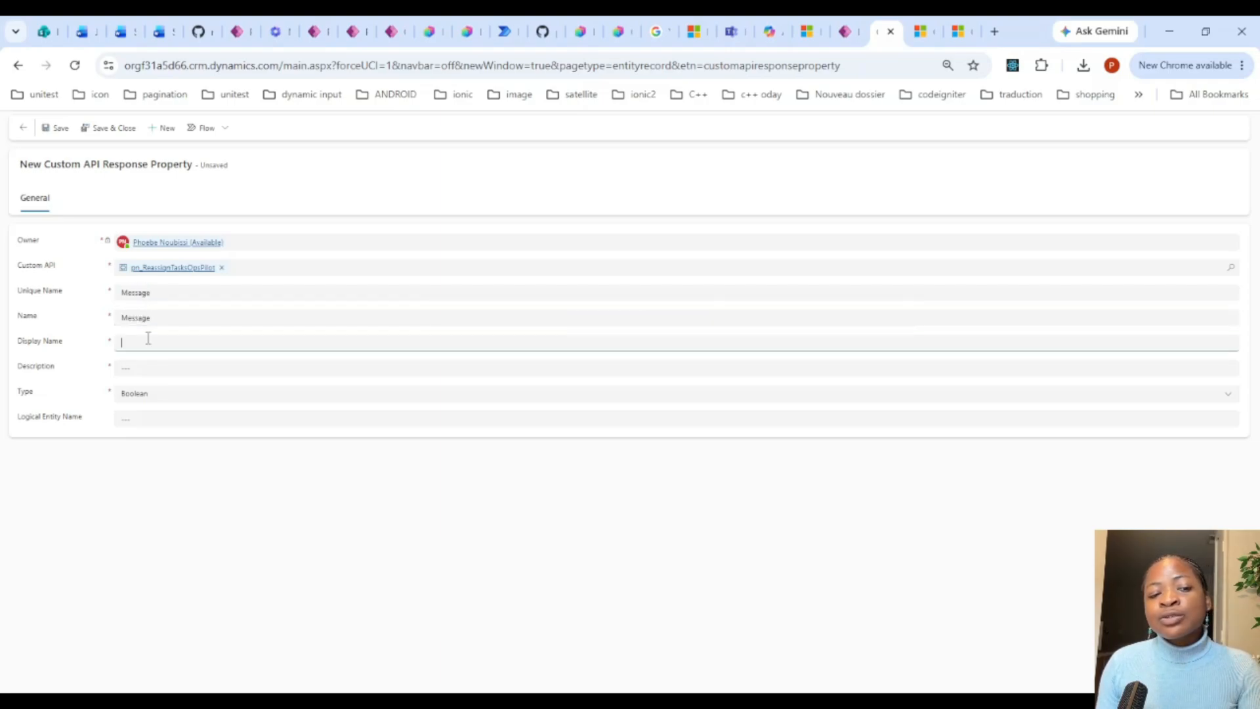
pyautogui.hotkey('ctrl', 'v')
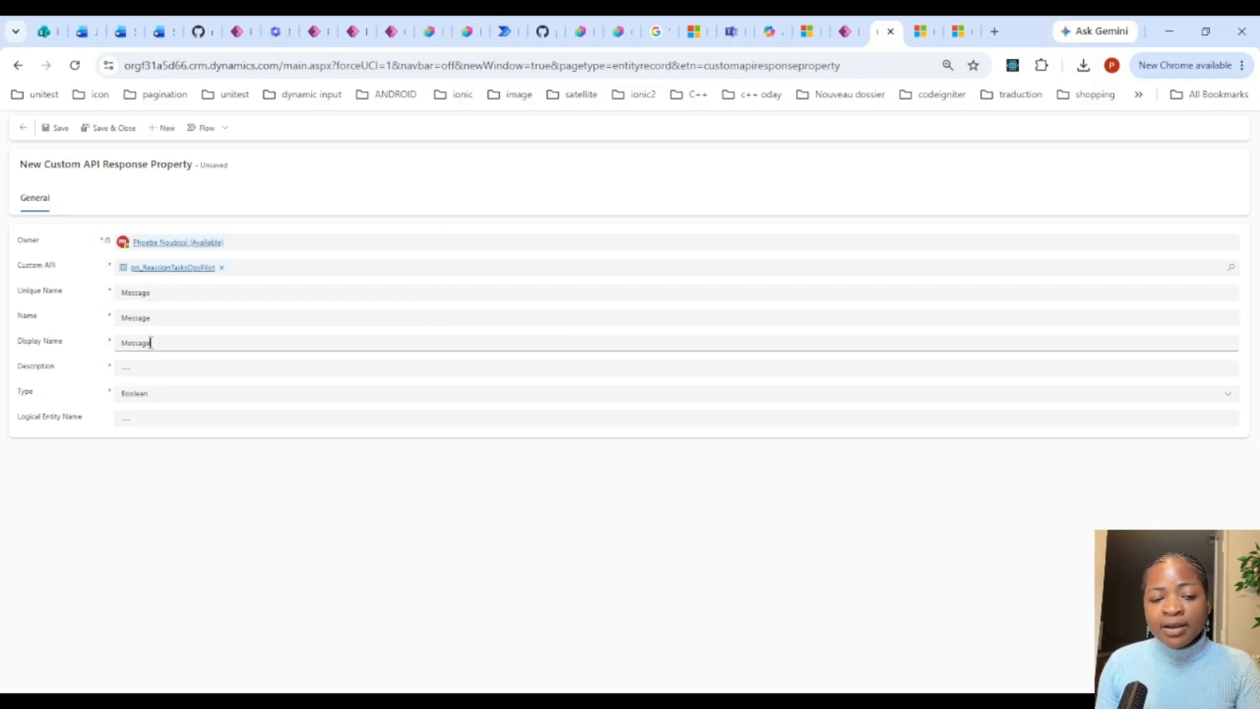
pyautogui.click(21, 296)
pyautogui.moveTo(19, 291); pyautogui.dragTo(113, 291)
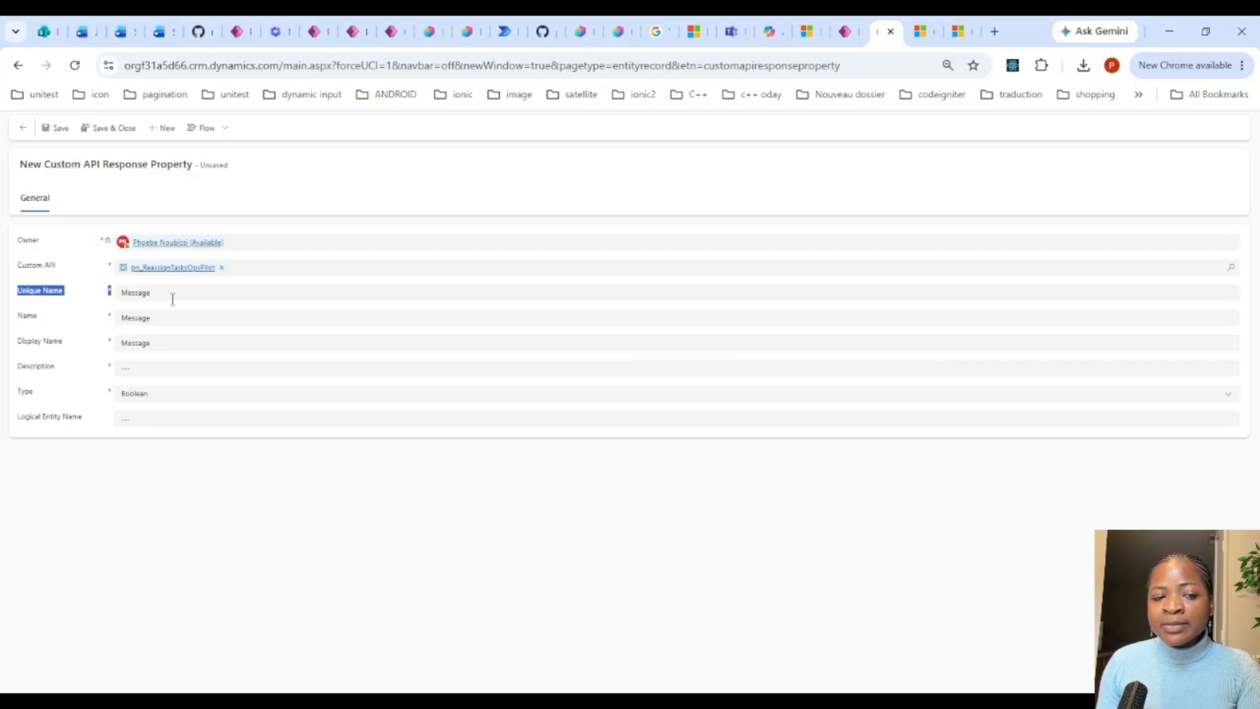
pyautogui.click(165, 370)
pyautogui.hotkey('ctrl', 'v')
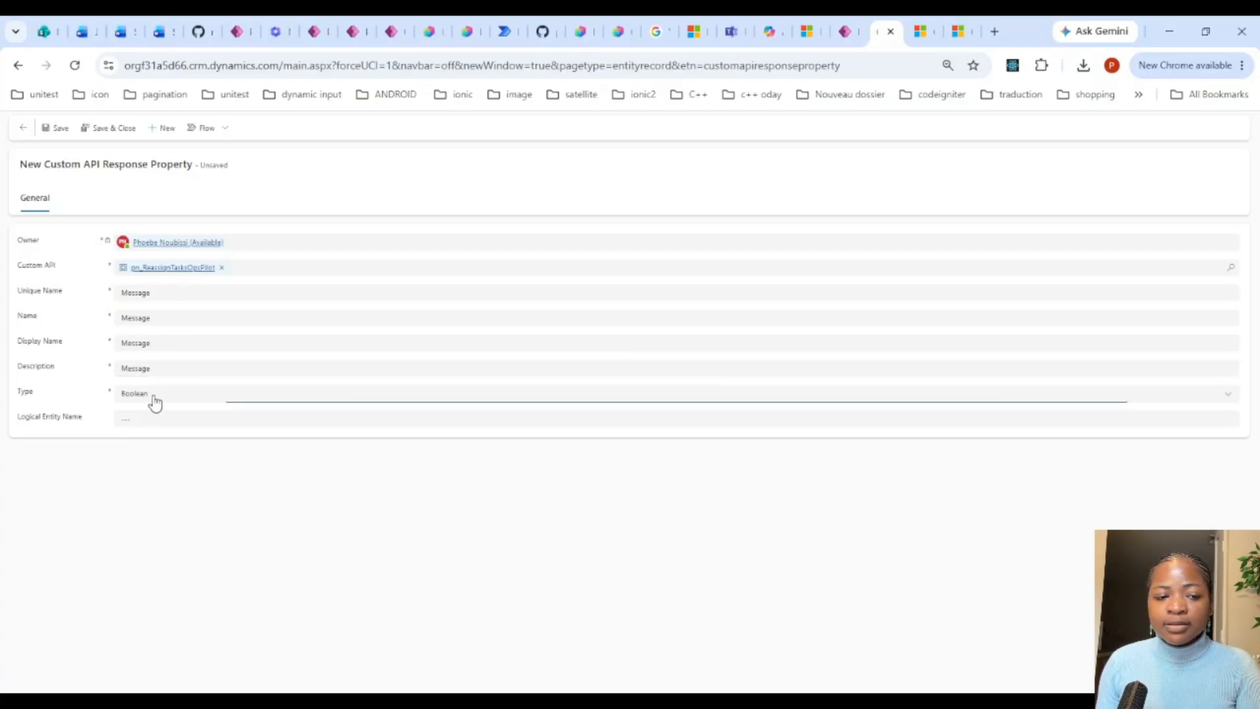
# Step: Set the Message response property's Type to String and save the record
pyautogui.click(161, 397)
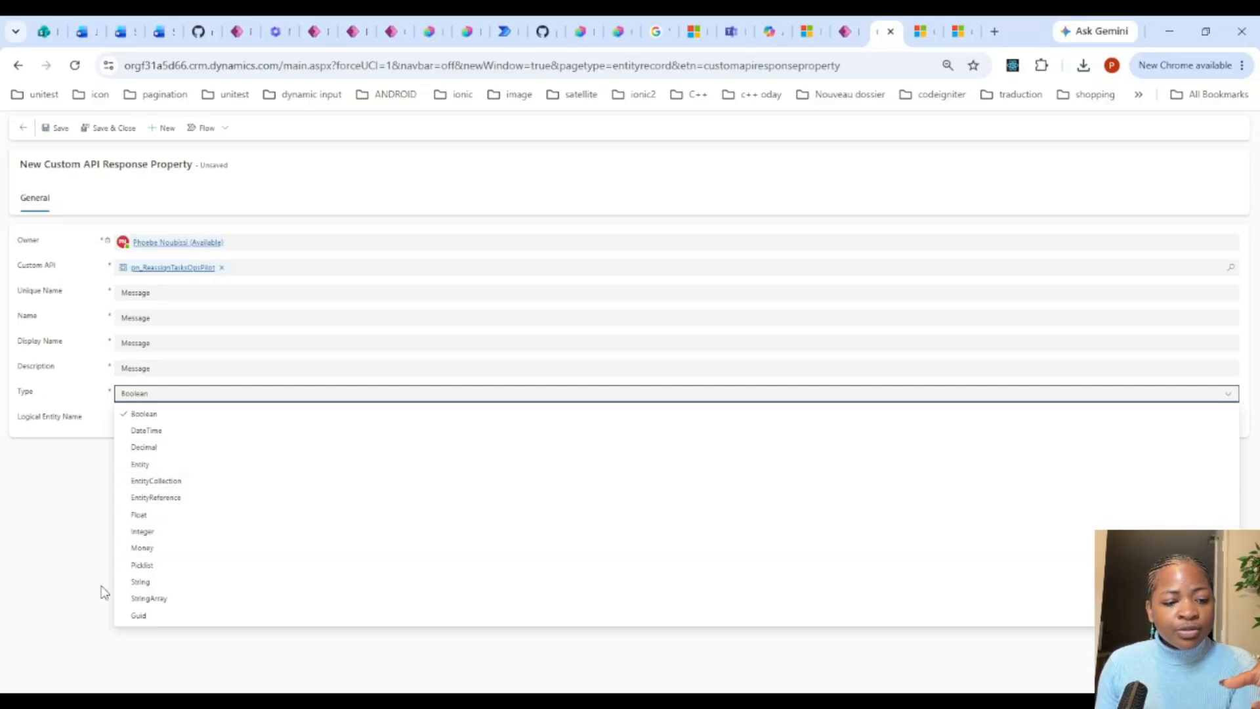
pyautogui.click(151, 585)
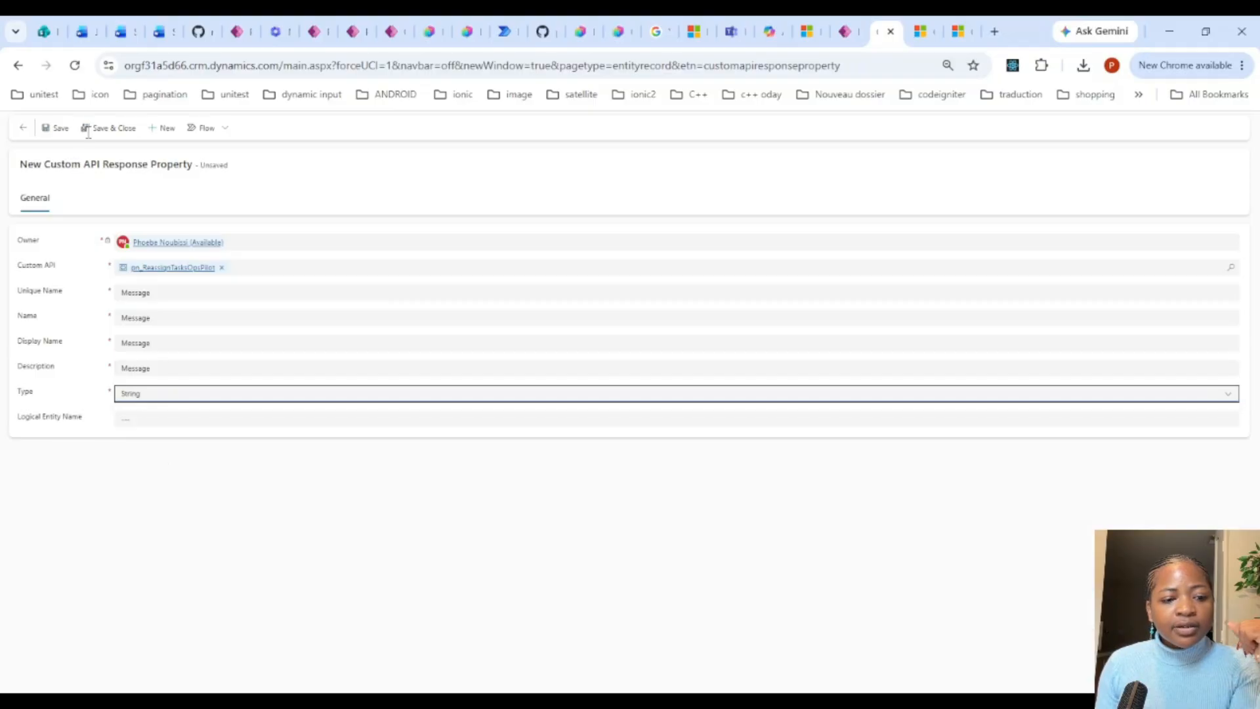
pyautogui.click(61, 129)
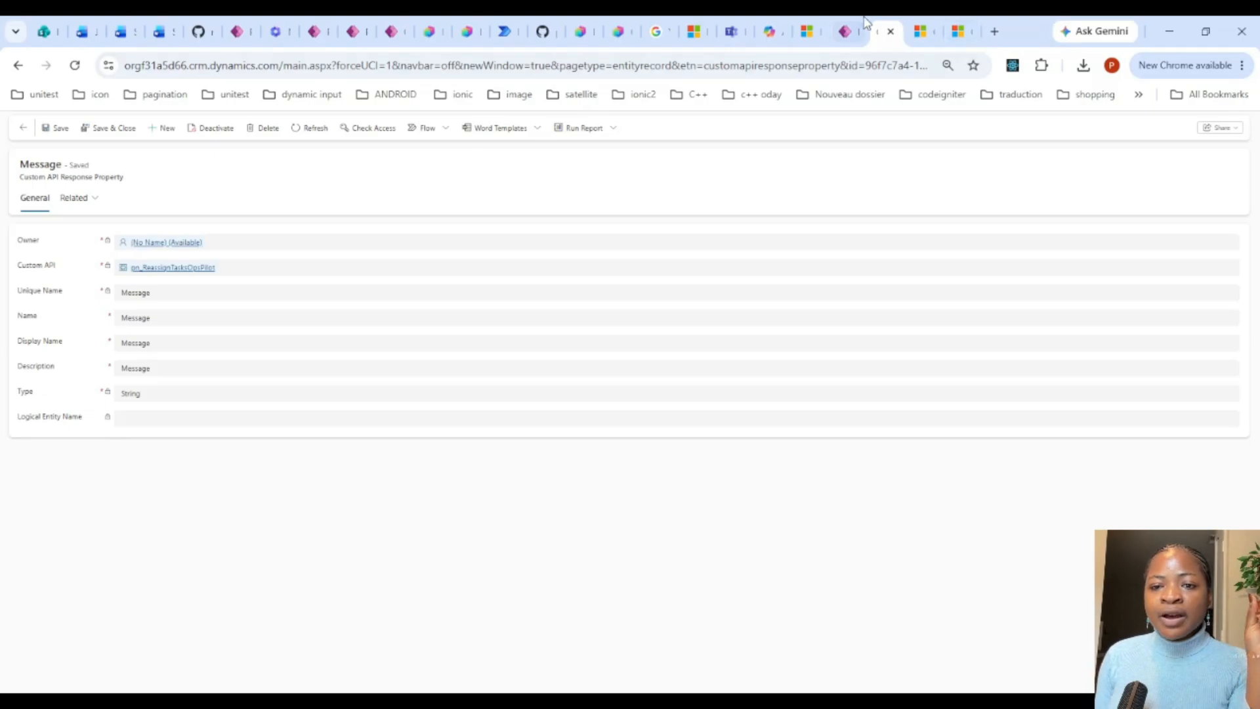
# Step: Reload the OpsPilot solution and review its Custom API, Custom API Request Parameter and Custom API Response Property objects
pyautogui.click(850, 31)
pyautogui.click(711, 467)
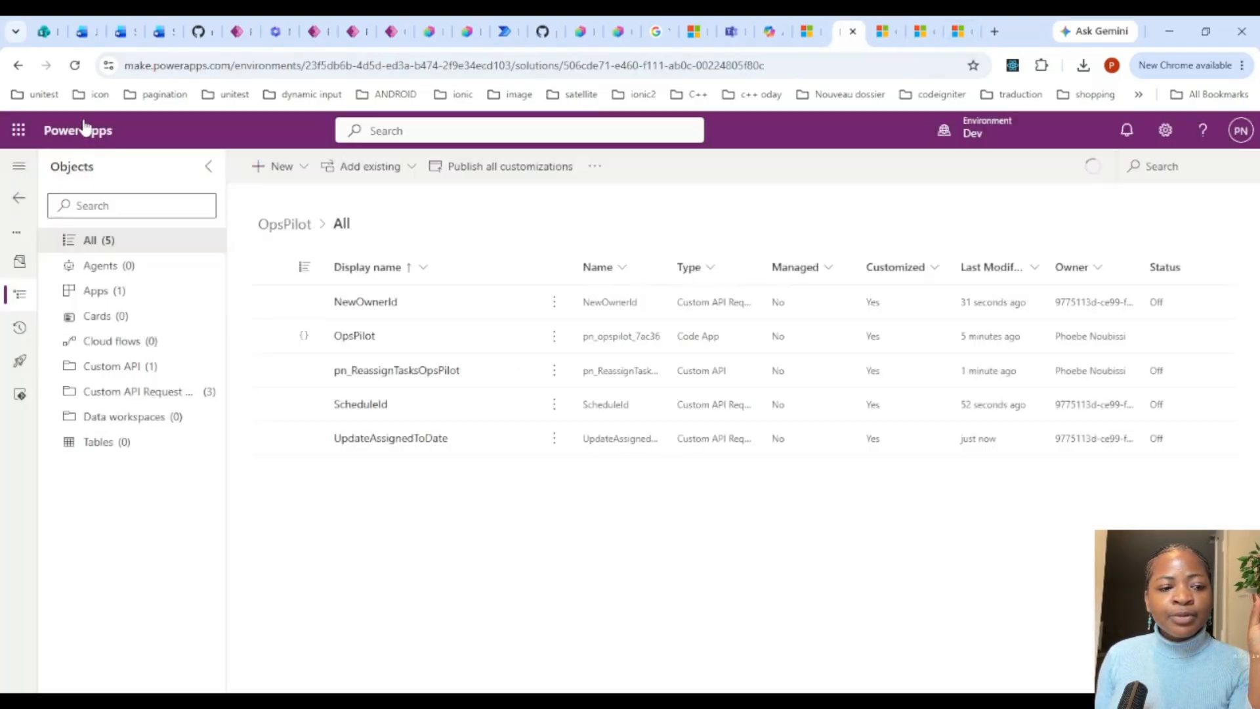
pyautogui.click(74, 65)
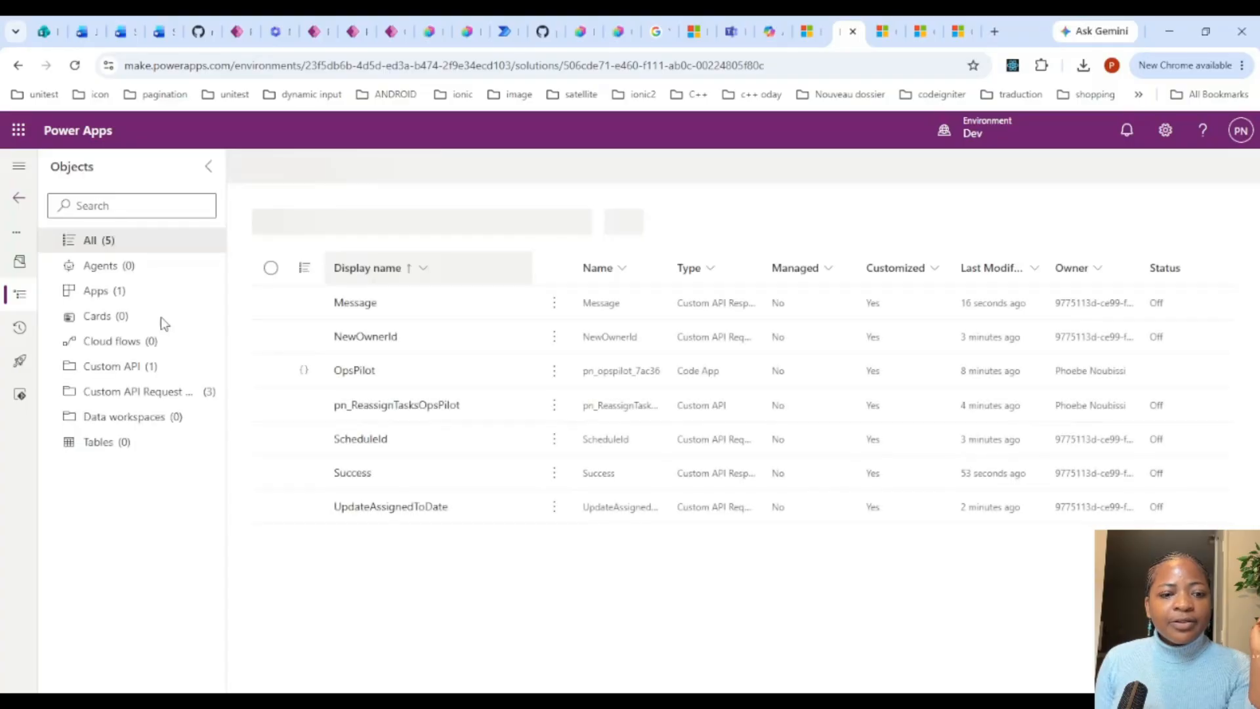
pyautogui.click(129, 373)
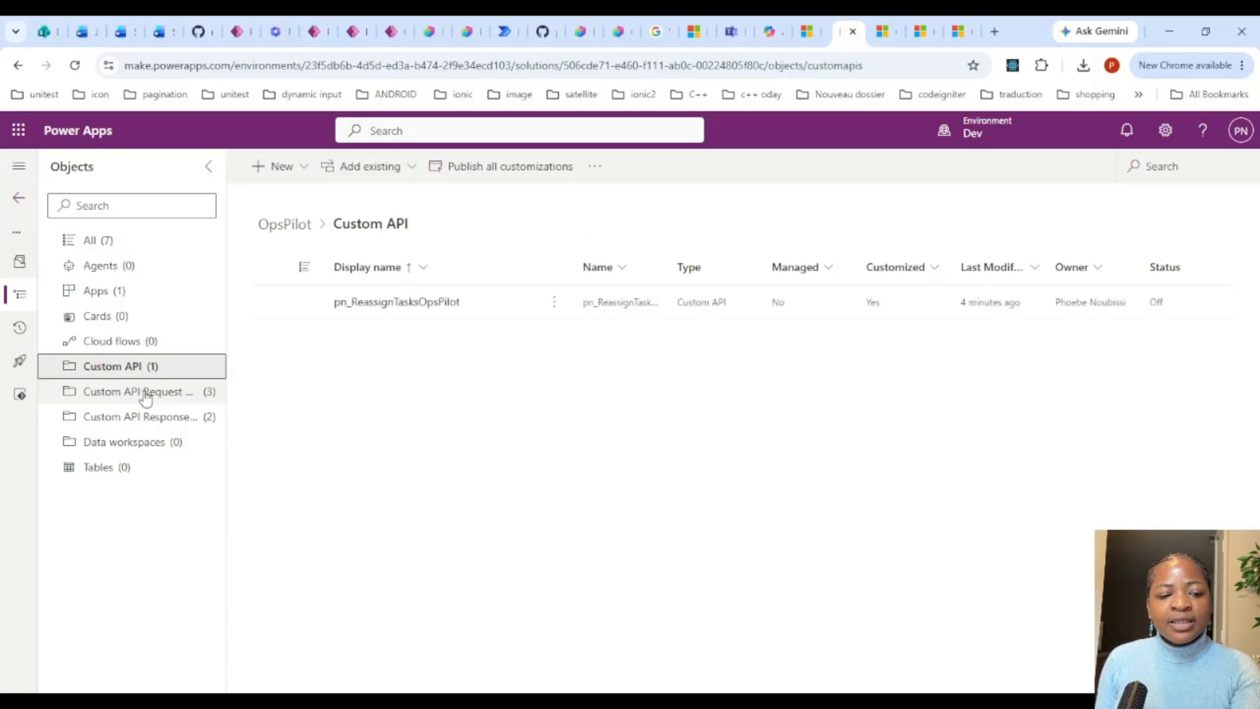
pyautogui.click(145, 394)
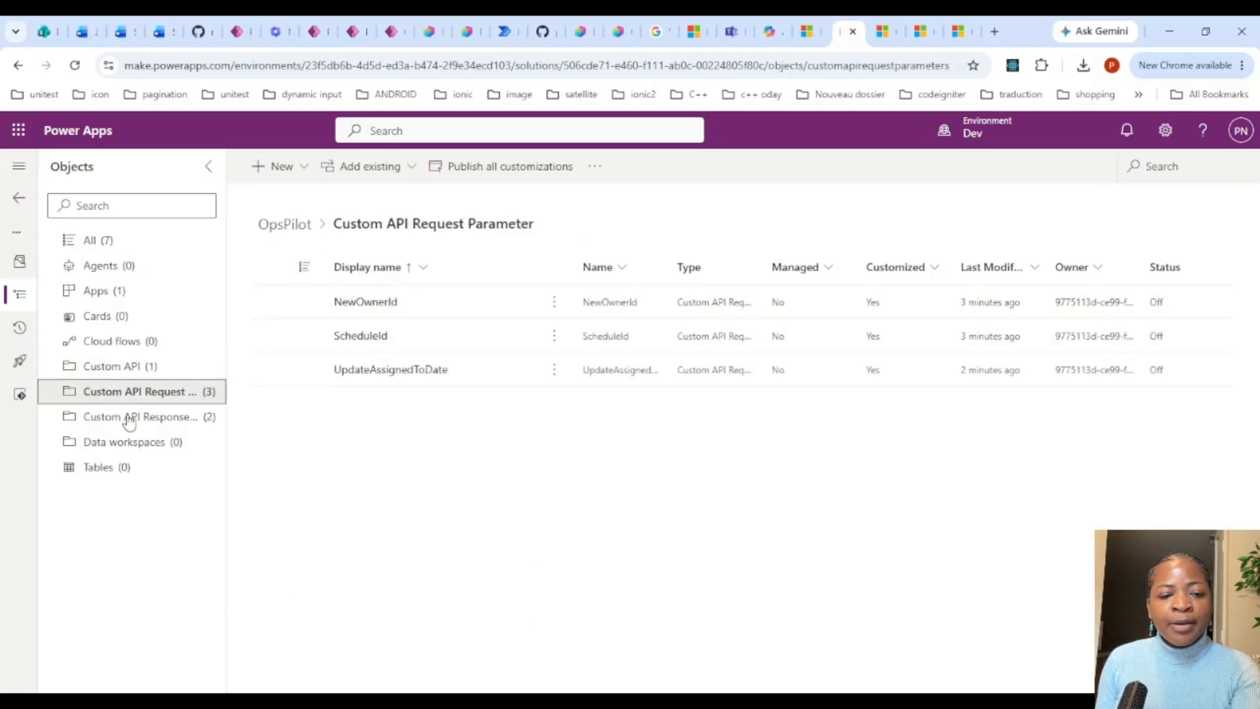
pyautogui.click(163, 420)
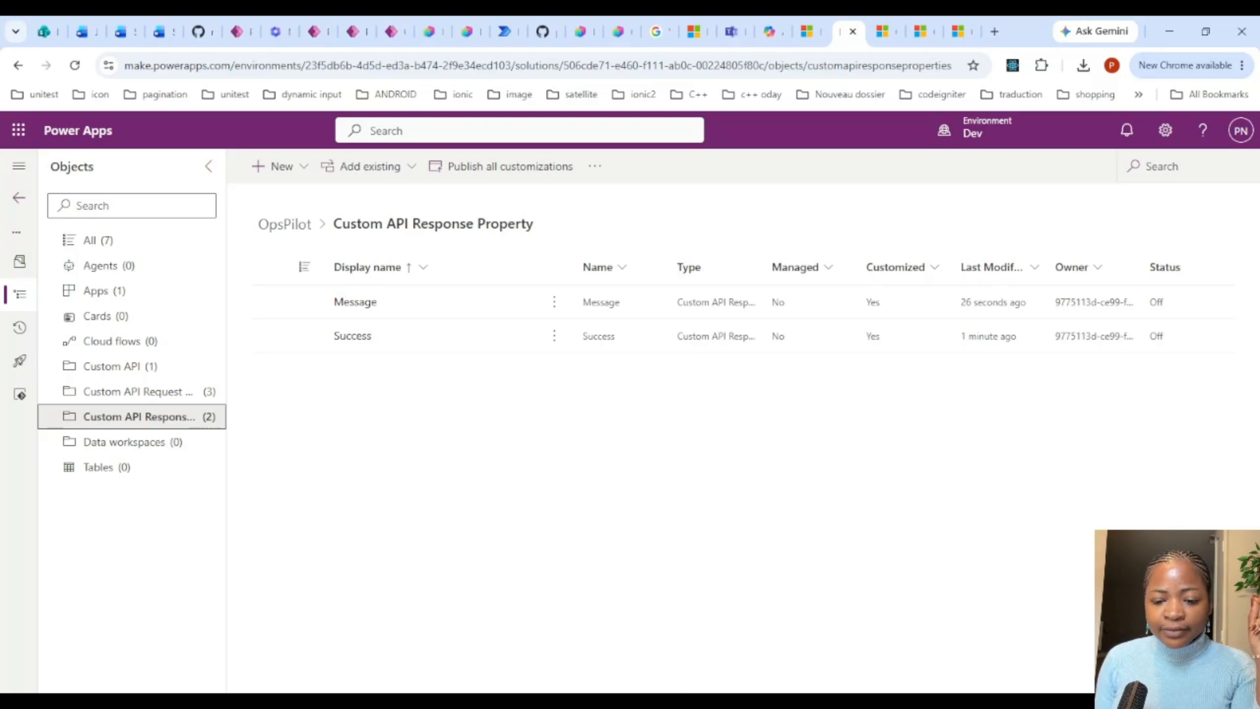
# Step: Switch to Visual Studio 2022 and start a new C# Class Library (.NET Framework) project, clearing the default project name
pyautogui.hotkey('alt', 'Tab')
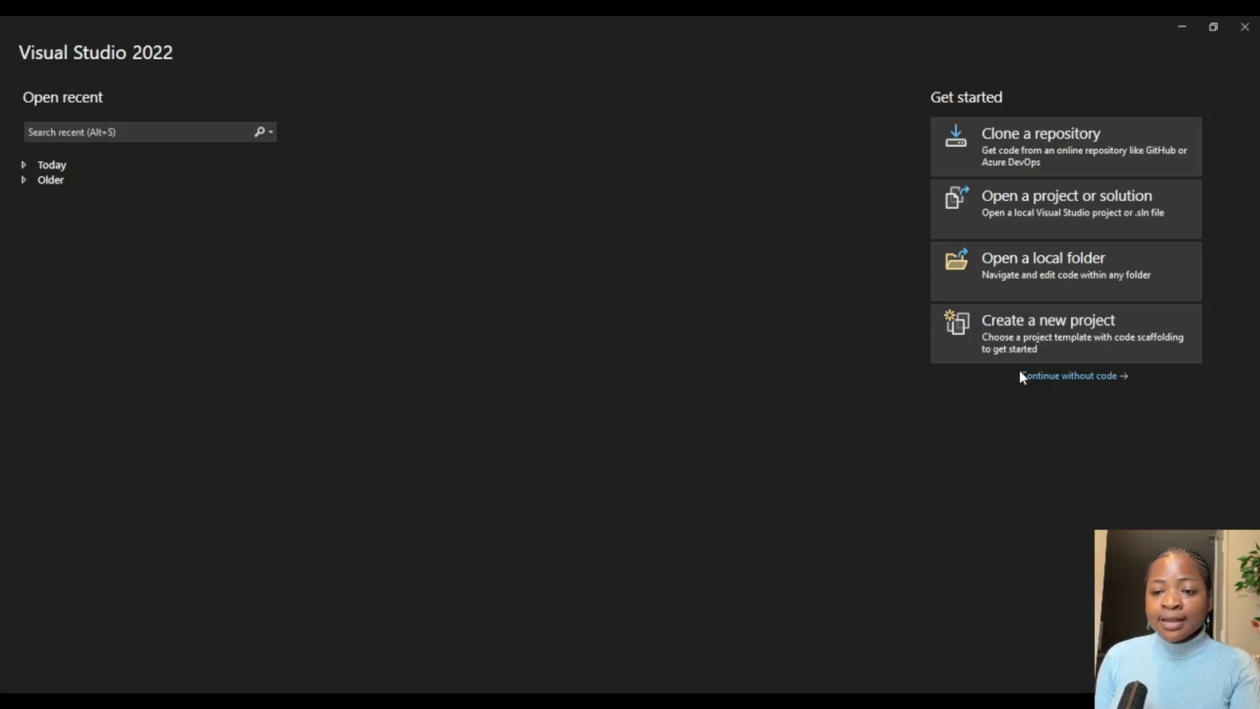
pyautogui.click(1087, 329)
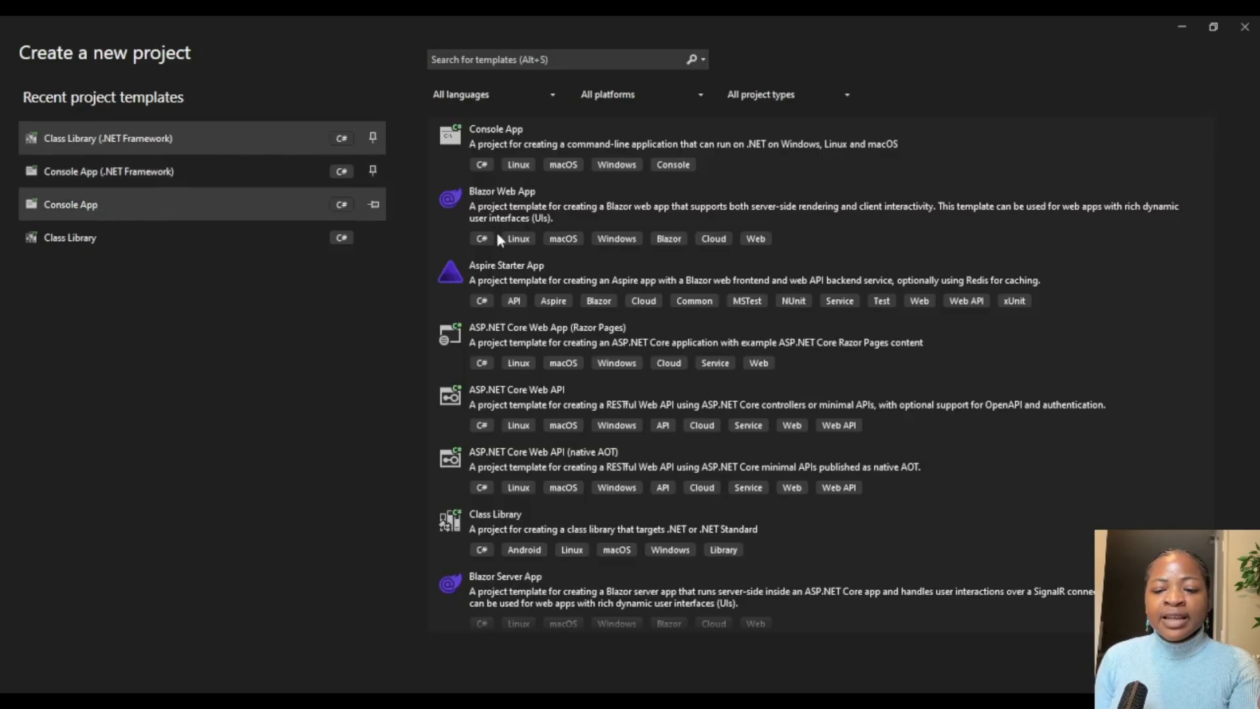
pyautogui.doubleClick(131, 138)
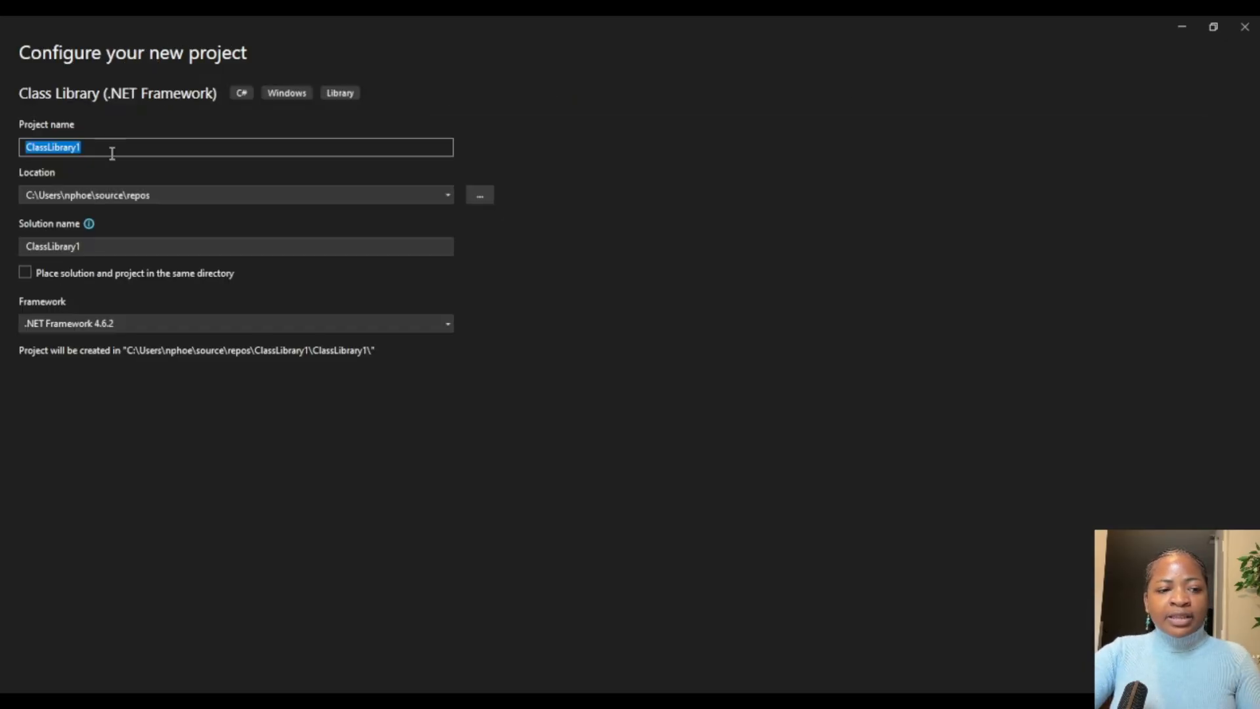
pyautogui.press('BackSpace')
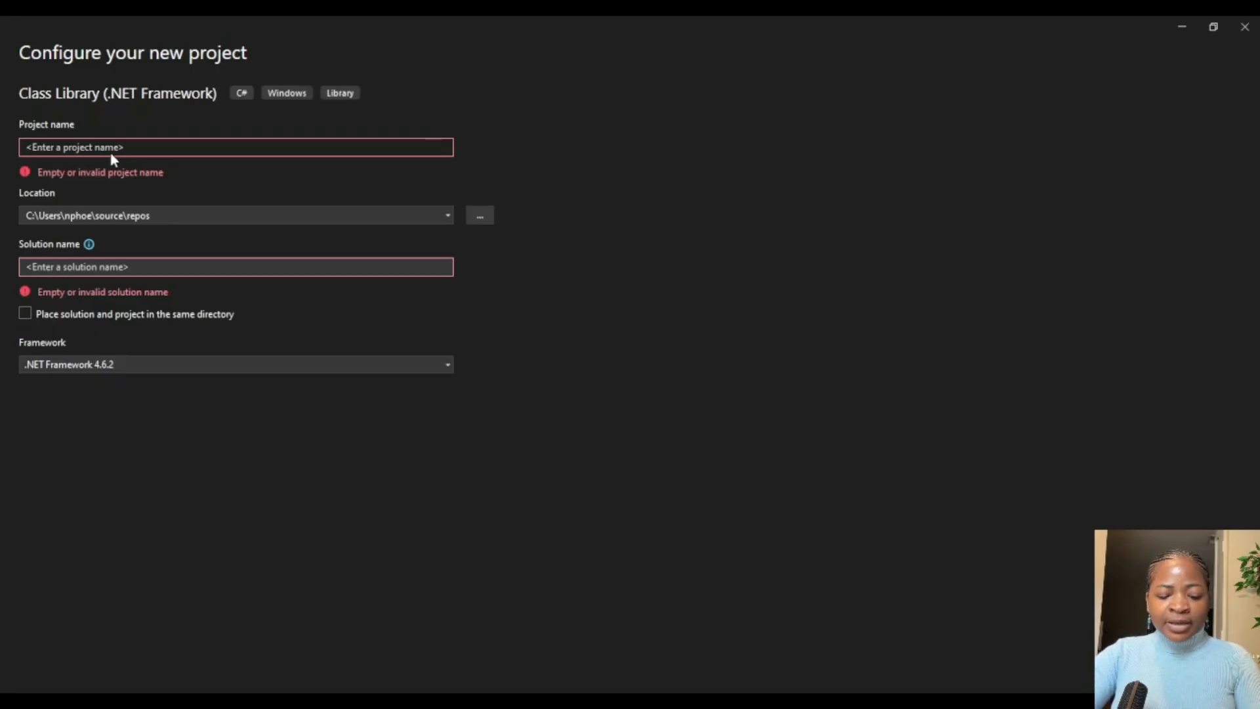
pyautogui.write('Reassig')
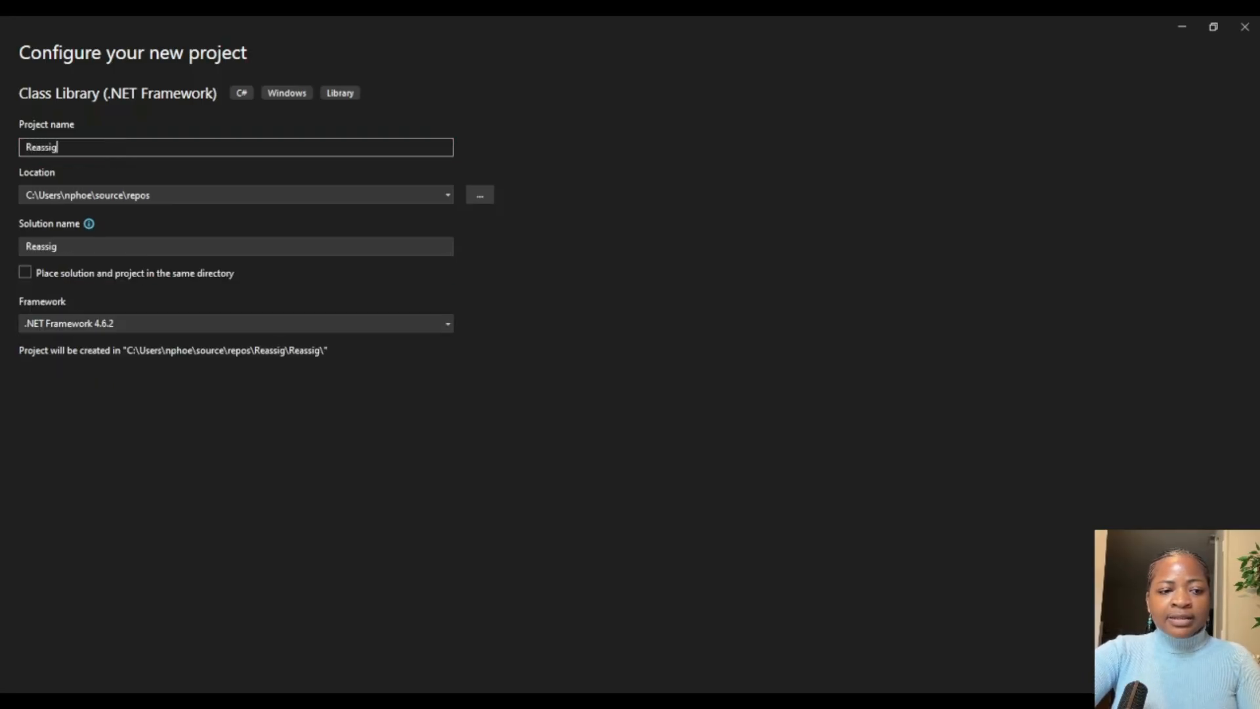
pyautogui.write('nme')
pyautogui.press('BackSpace')
pyautogui.press('BackSpace')
pyautogui.press('BackSpace')
pyautogui.press('BackSpace')
pyautogui.press('BackSpace')
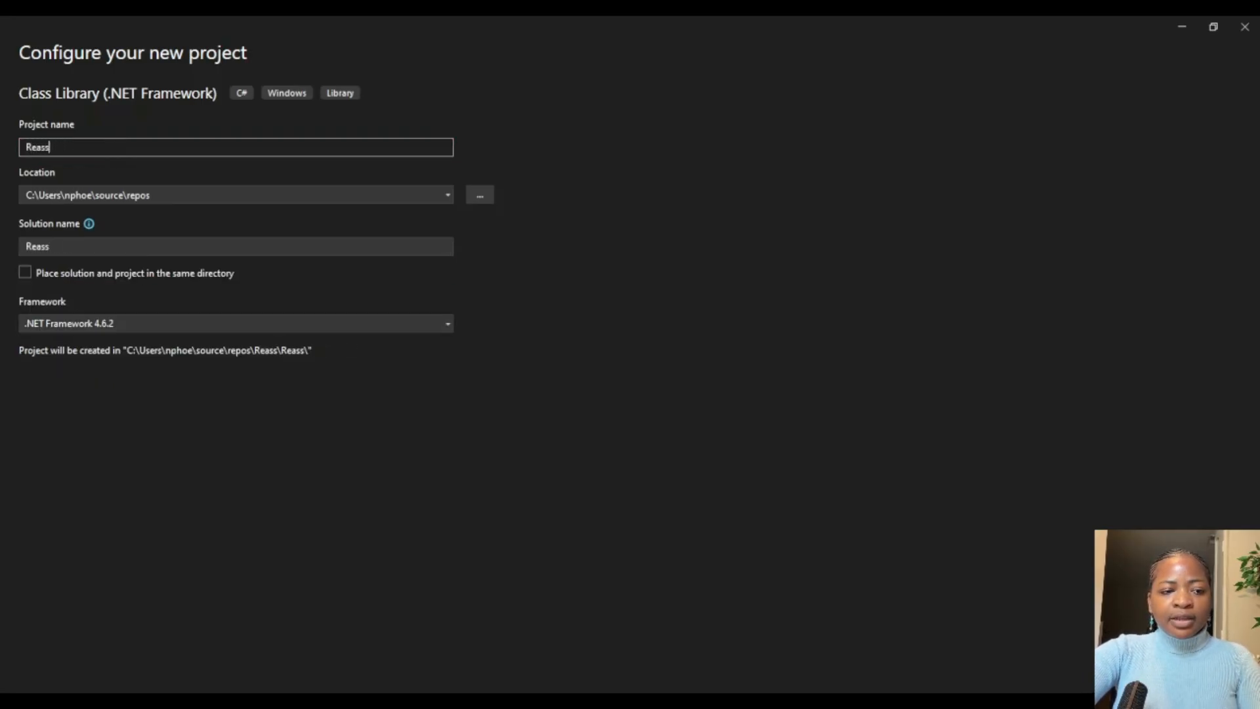
pyautogui.press('BackSpace')
pyautogui.press('BackSpace')
pyautogui.press('BackSpace')
pyautogui.press('BackSpace')
pyautogui.press('BackSpace')
pyautogui.write('Task')
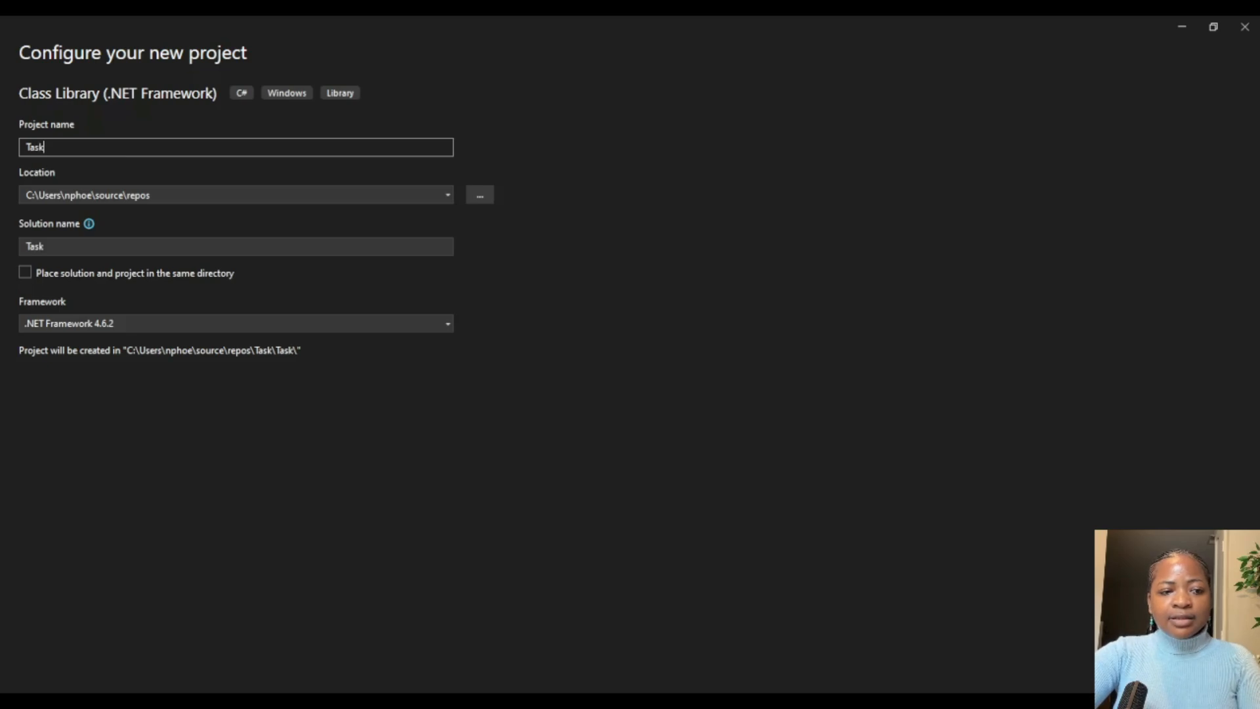
pyautogui.press('BackSpace')
pyautogui.press('BackSpace')
pyautogui.press('BackSpace')
pyautogui.press('BackSpace')
# Step: Name the project OpsPilotTaskReassigment and create it
pyautogui.write('Ops')
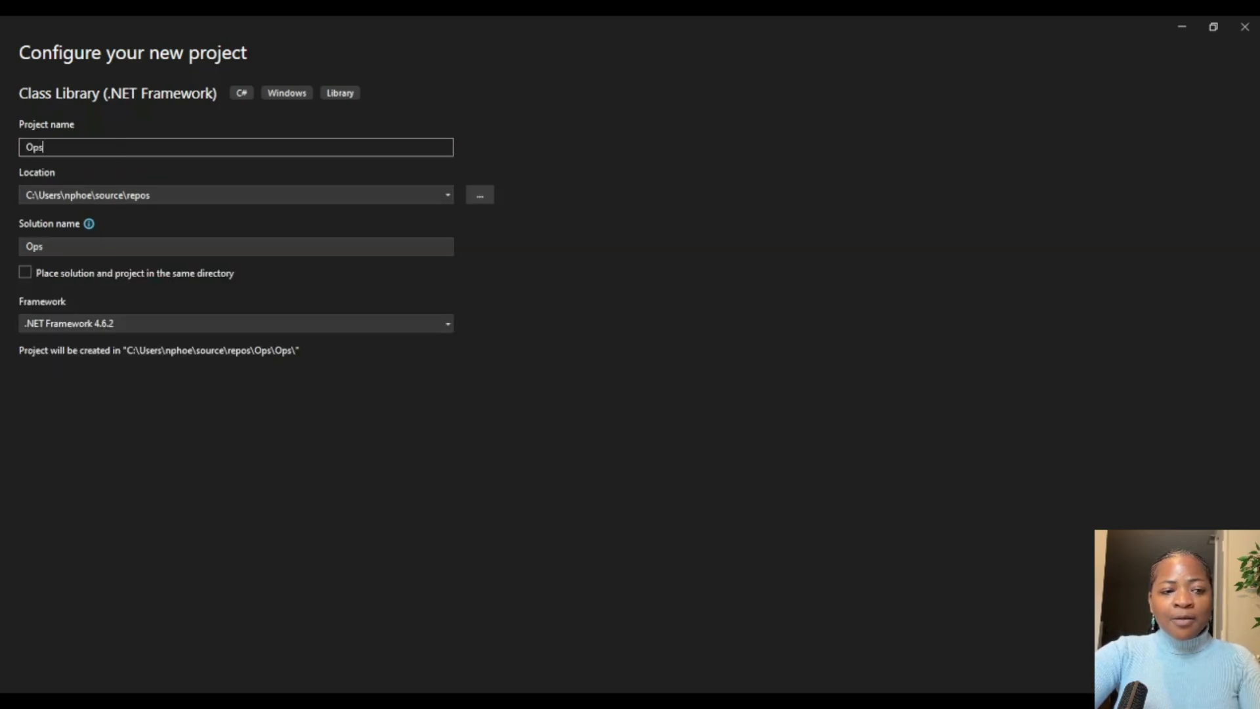
pyautogui.write('PilotT')
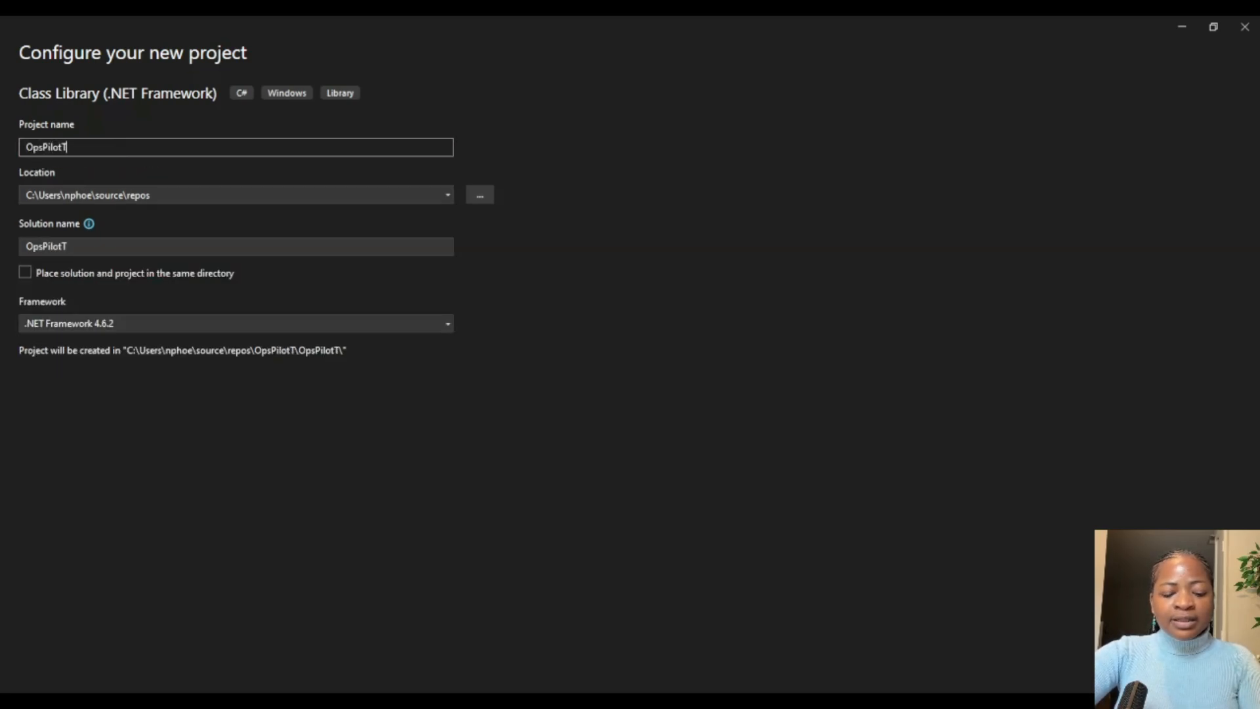
pyautogui.write('askReassi')
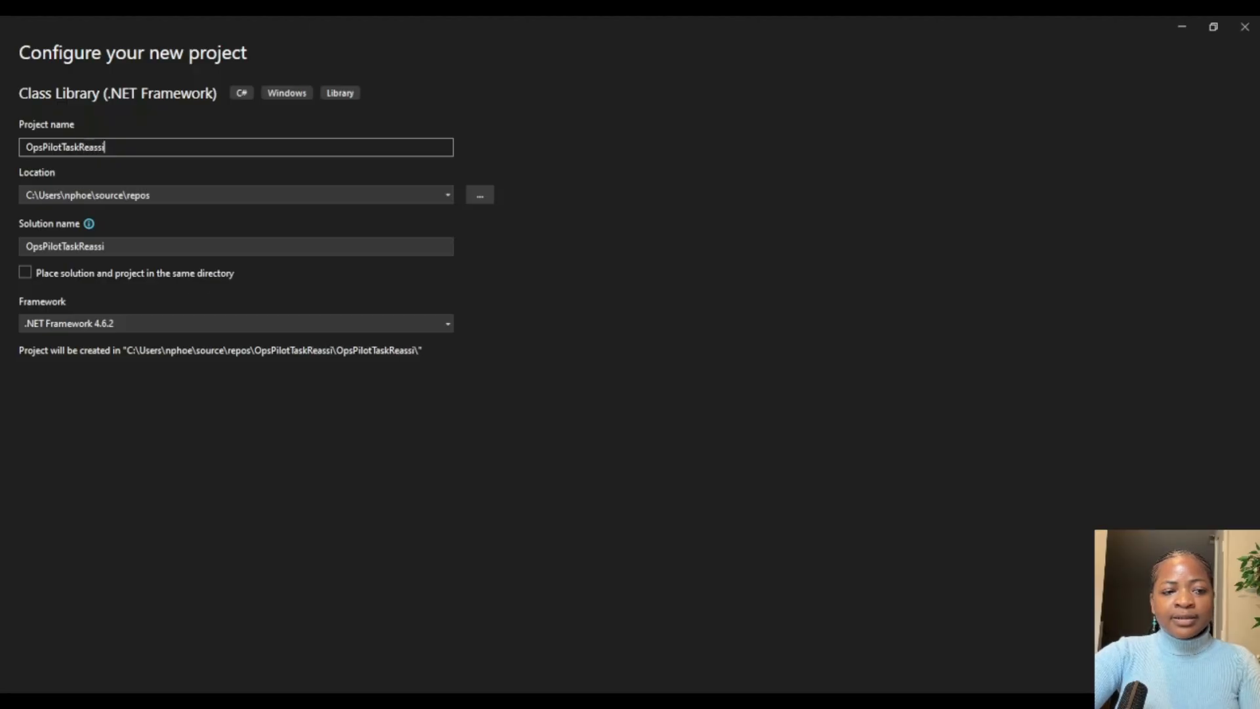
pyautogui.write('gment')
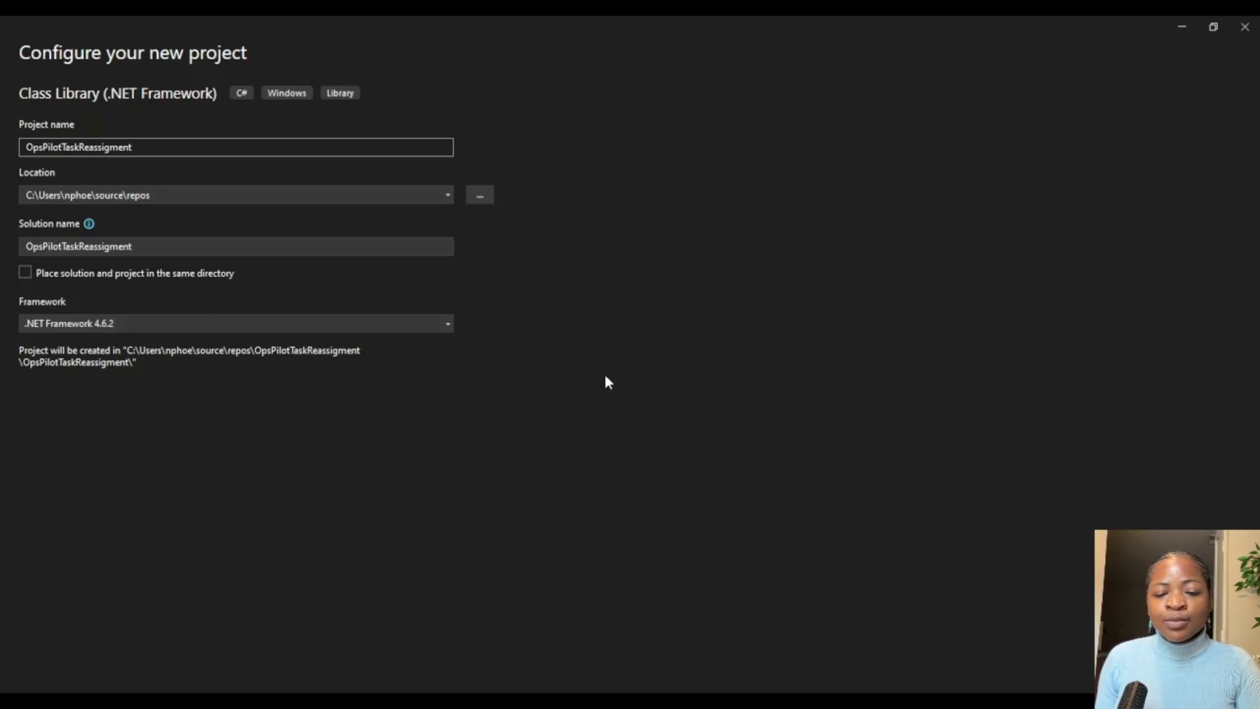
pyautogui.press('Return')
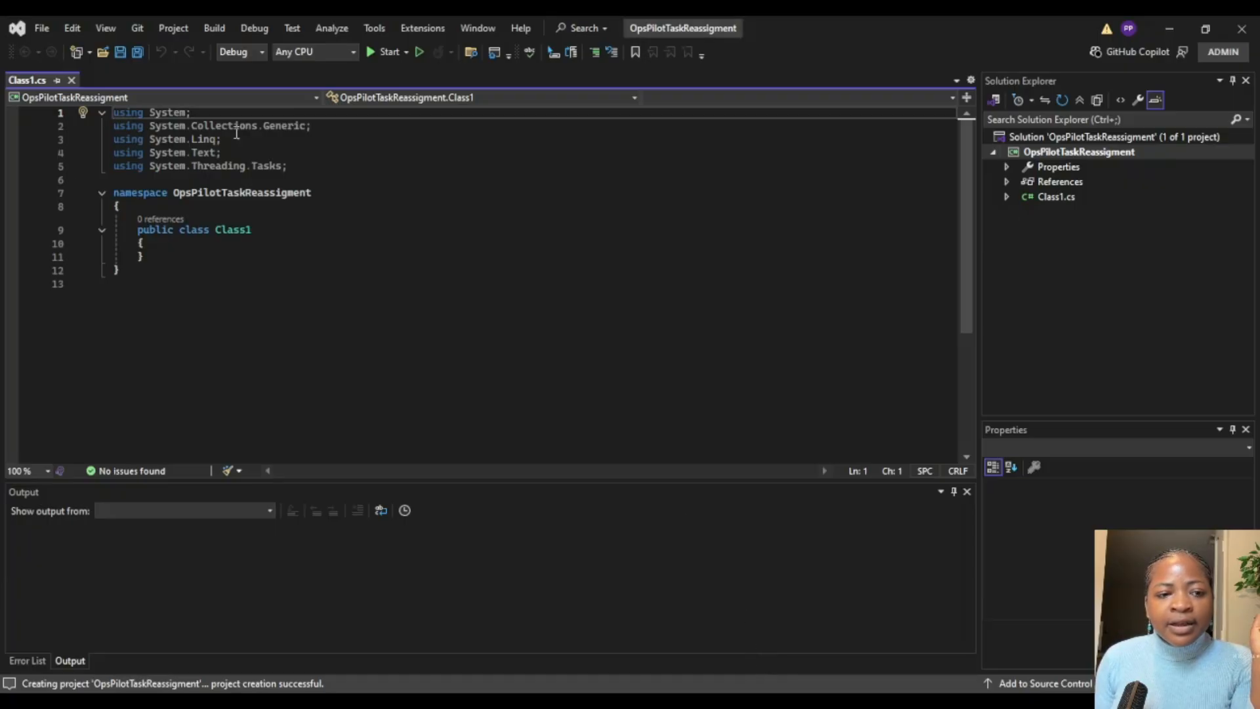
# Step: Open NuGet package management for the OpsPilotTaskReassigment solution and search the available packages for crmsdk
pyautogui.click(1081, 139)
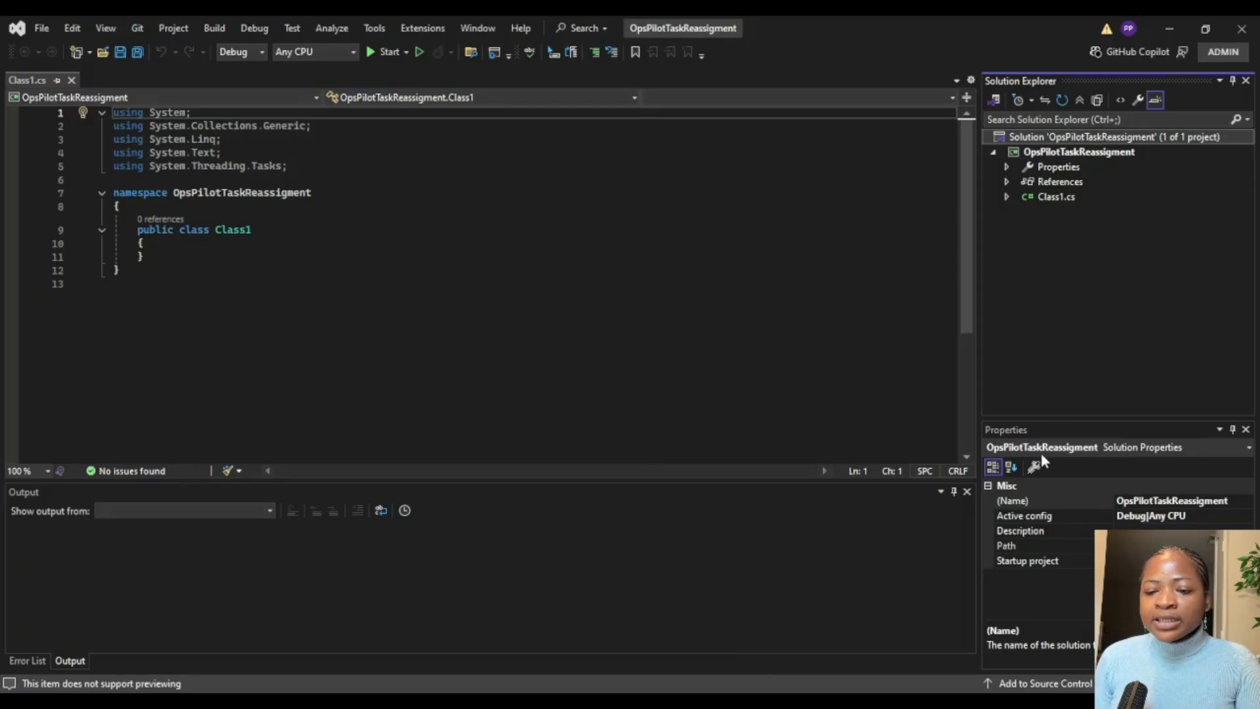
pyautogui.click(909, 256)
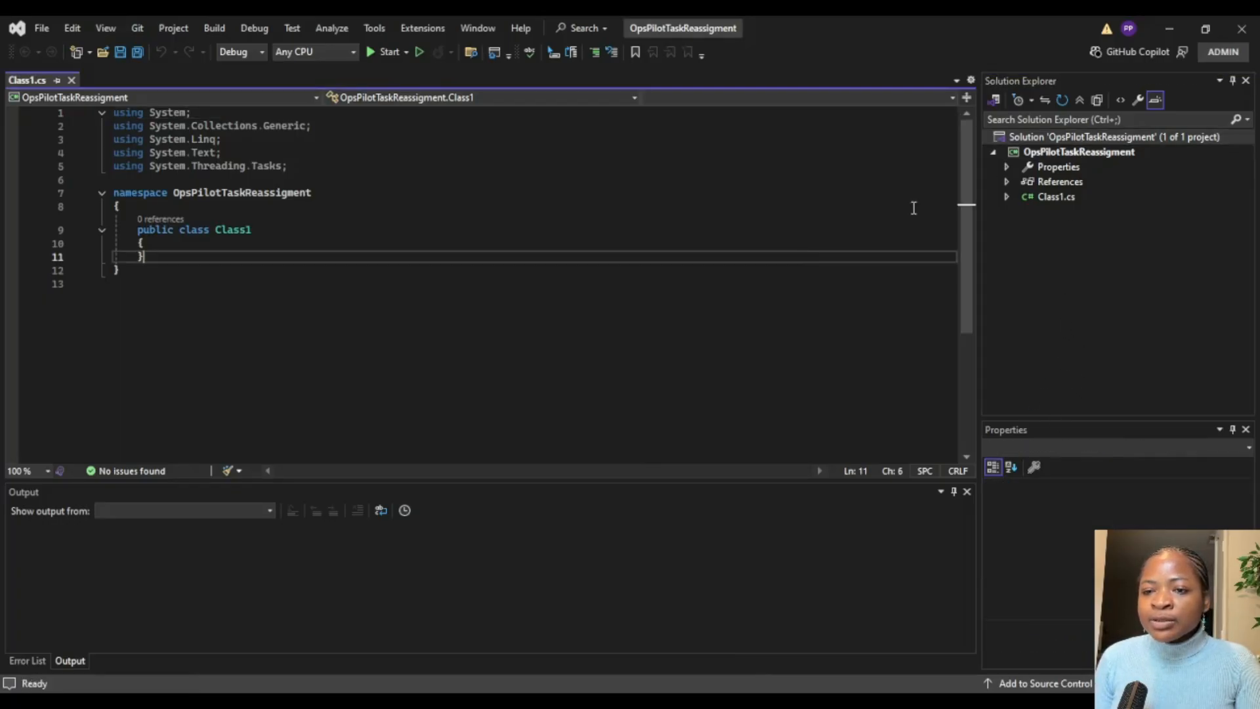
pyautogui.click(1070, 138)
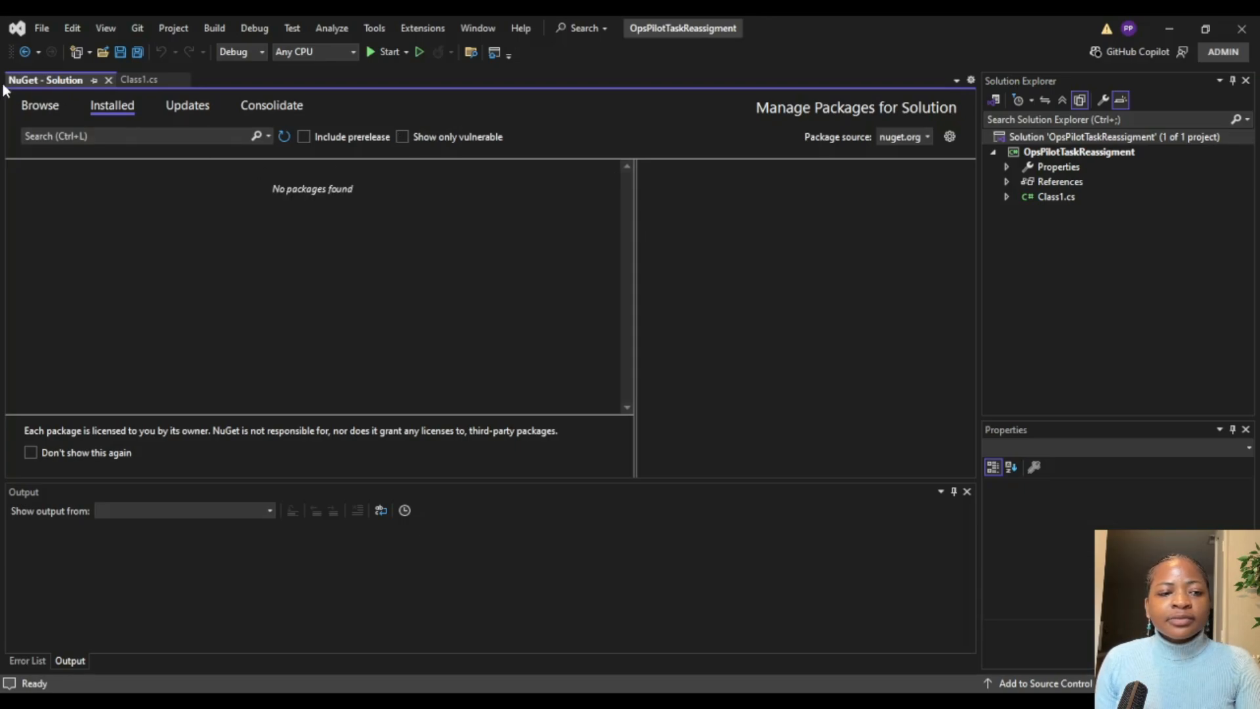
pyautogui.click(50, 104)
pyautogui.click(115, 138)
pyautogui.write('cr')
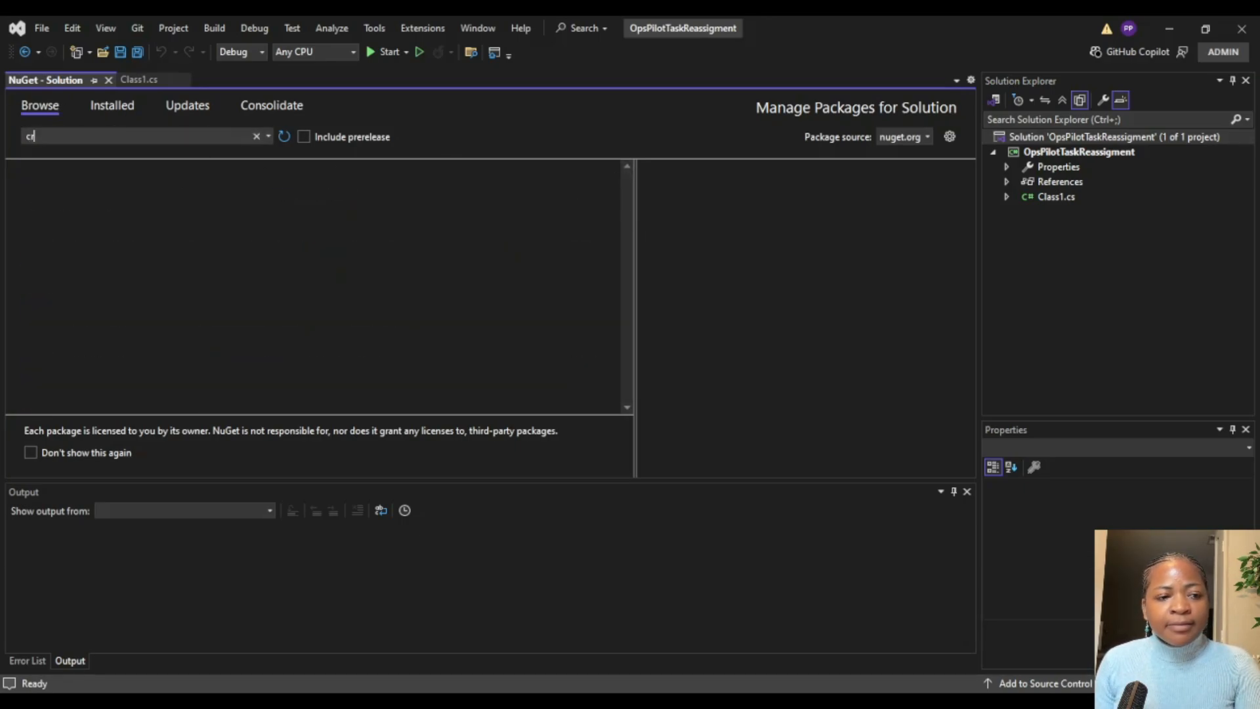
pyautogui.write('msdk')
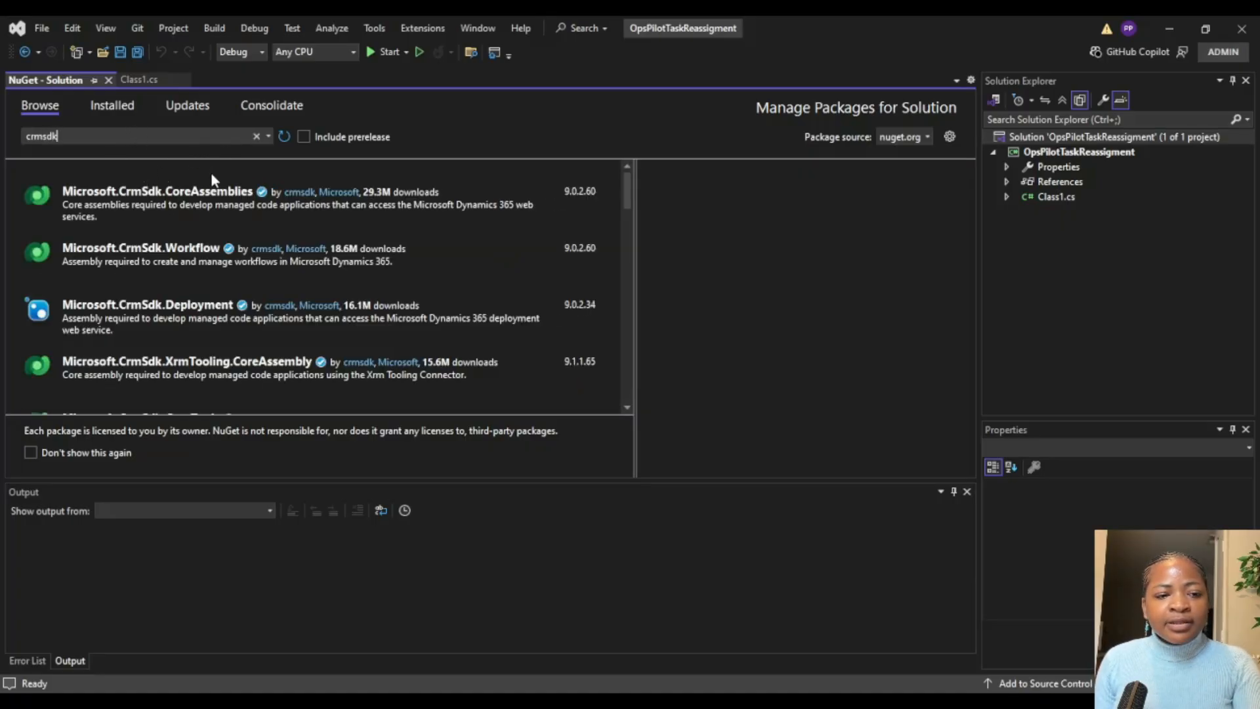
# Step: Install Microsoft.CrmSdk.CoreAssemblies version 9.0.2.60 in the OpsPilotTaskReassigment project
pyautogui.click(191, 201)
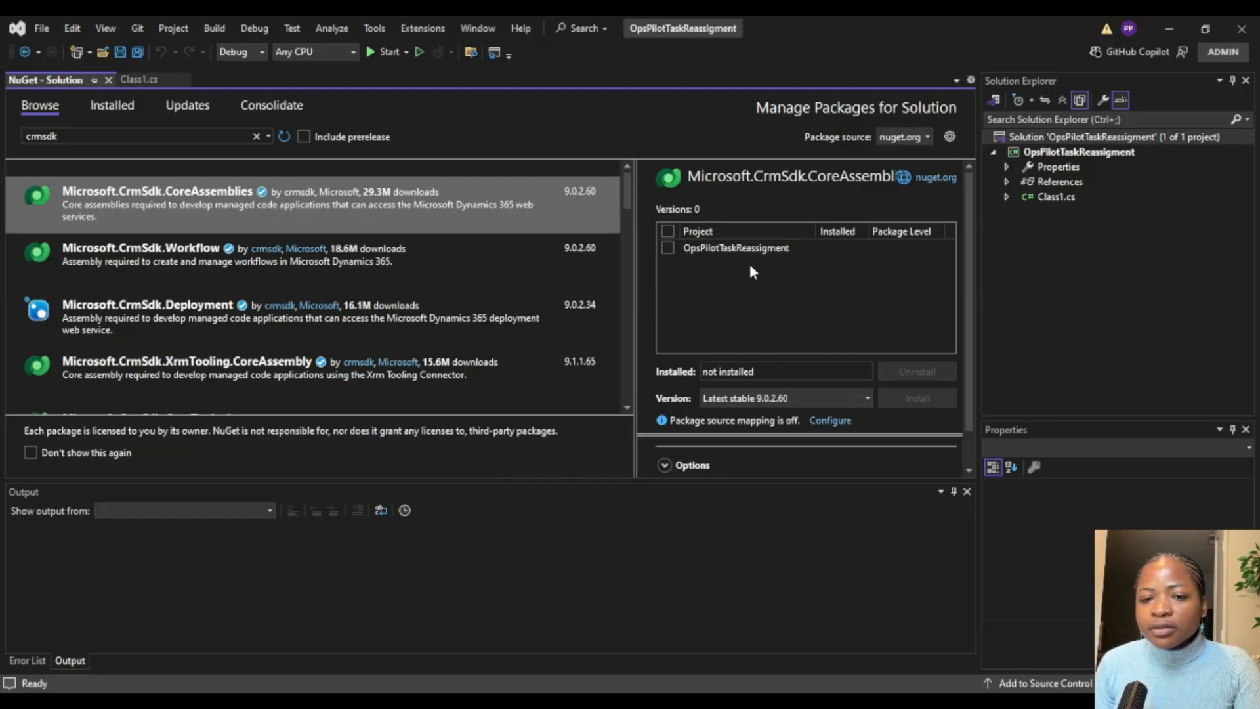
pyautogui.click(676, 247)
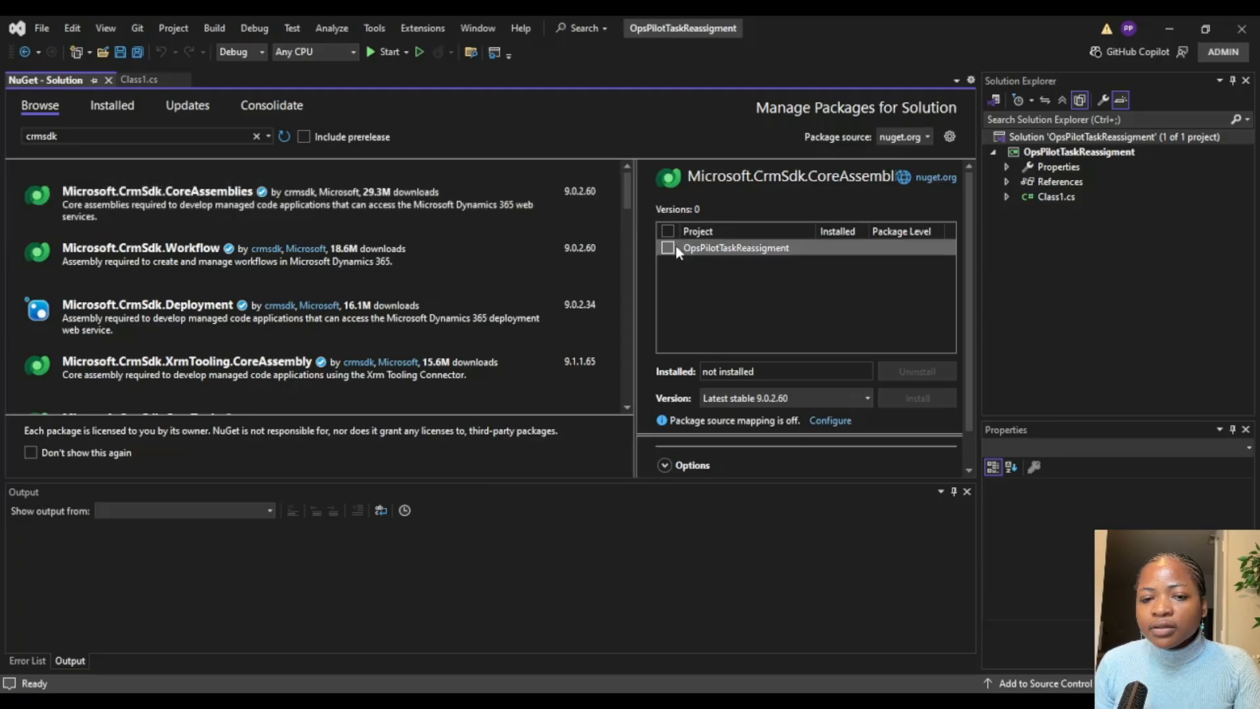
pyautogui.click(668, 249)
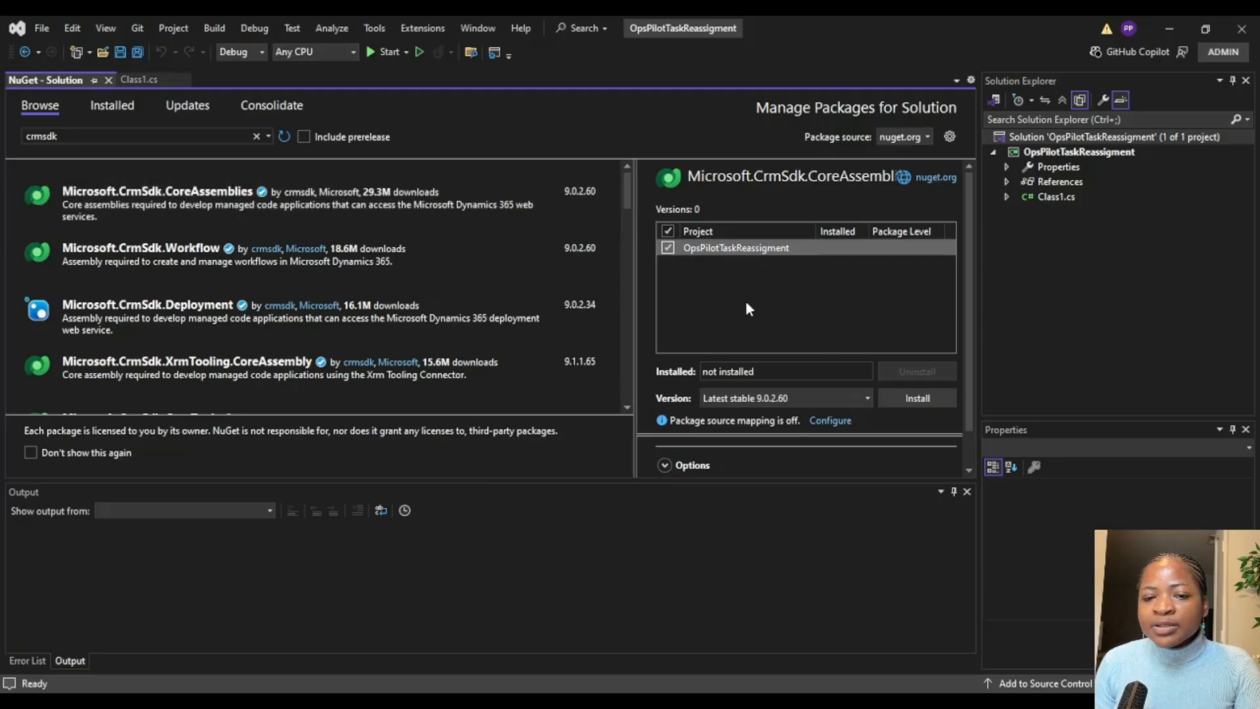
pyautogui.click(928, 397)
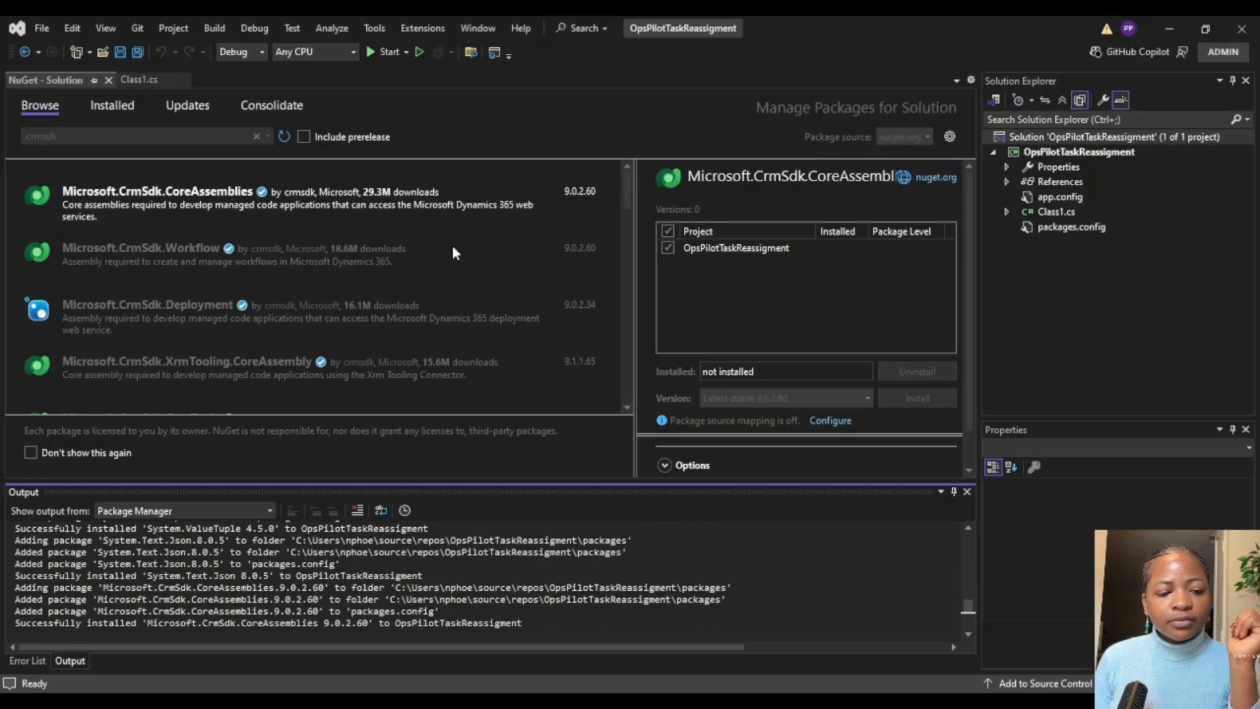
# Step: Install Microsoft.CrmSdk.XrmTooling.PluginRegistrationTool version 9.1.0.200 in the project and close the NuGet package manager, returning to Class1.cs
pyautogui.scroll(-6, 480, 223)
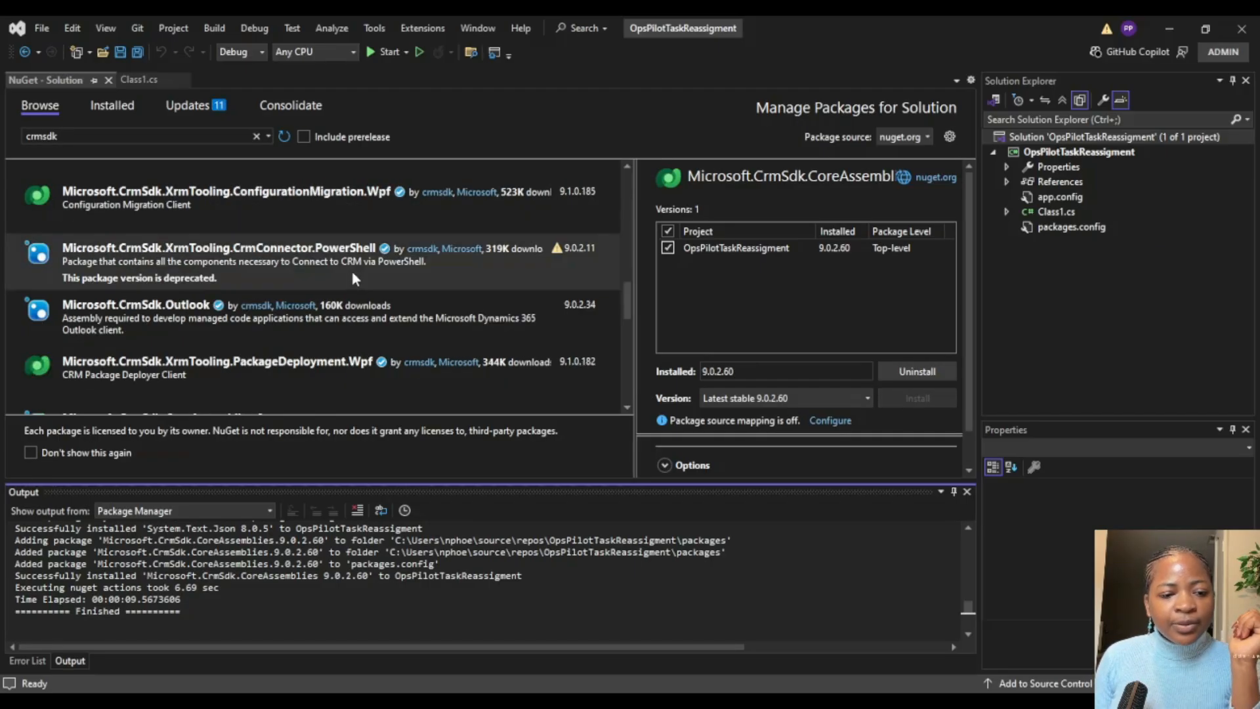
pyautogui.scroll(-6, 420, 263)
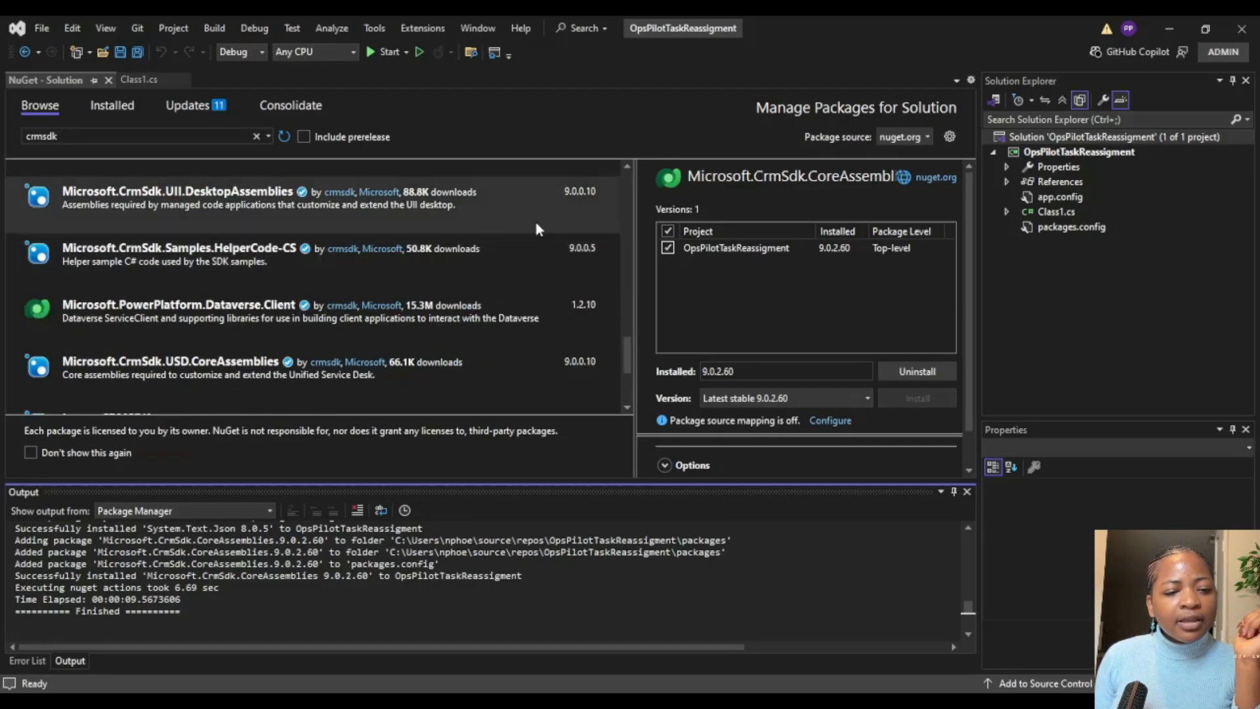
pyautogui.scroll(3, 577, 264)
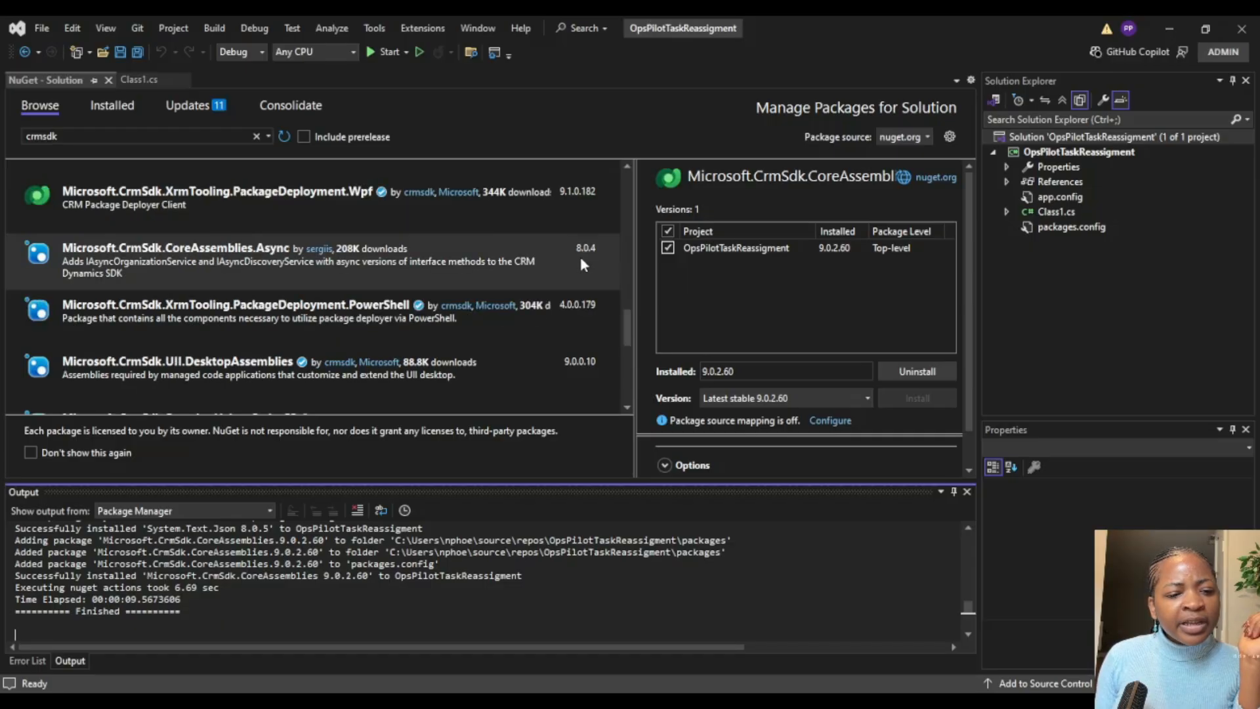
pyautogui.scroll(3, 581, 263)
pyautogui.scroll(6, 580, 264)
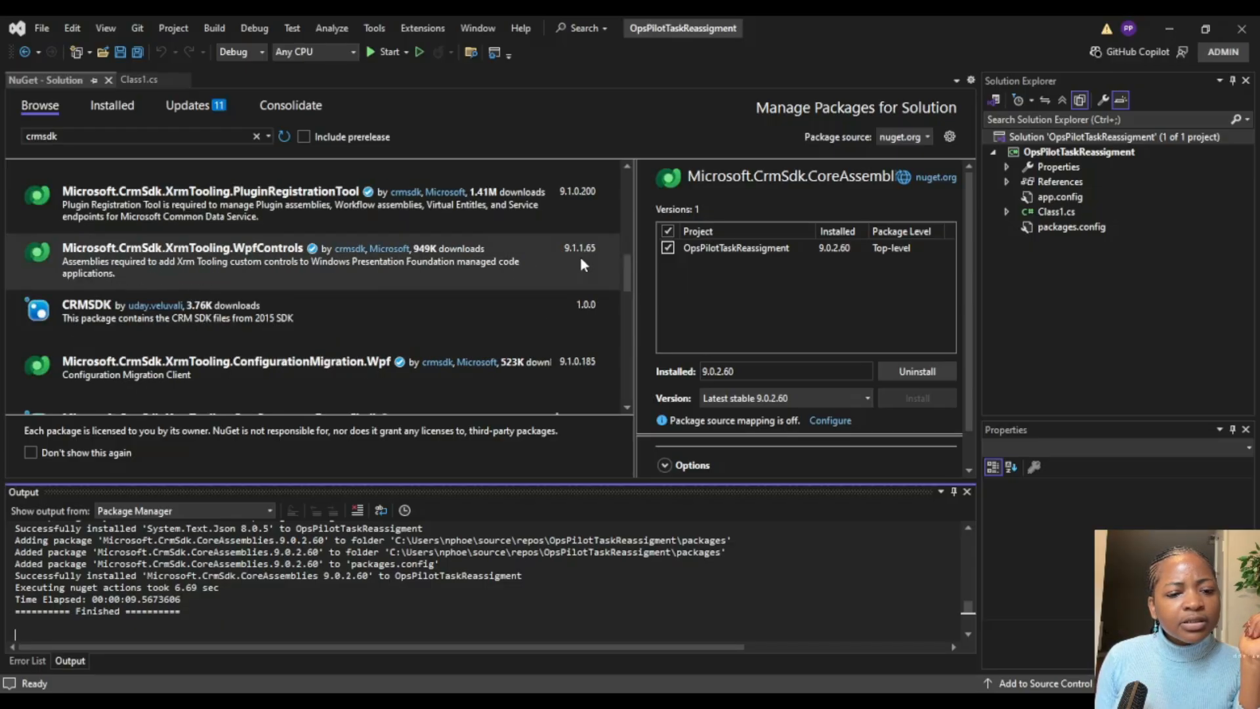
pyautogui.click(627, 410)
pyautogui.click(628, 410)
pyautogui.click(627, 409)
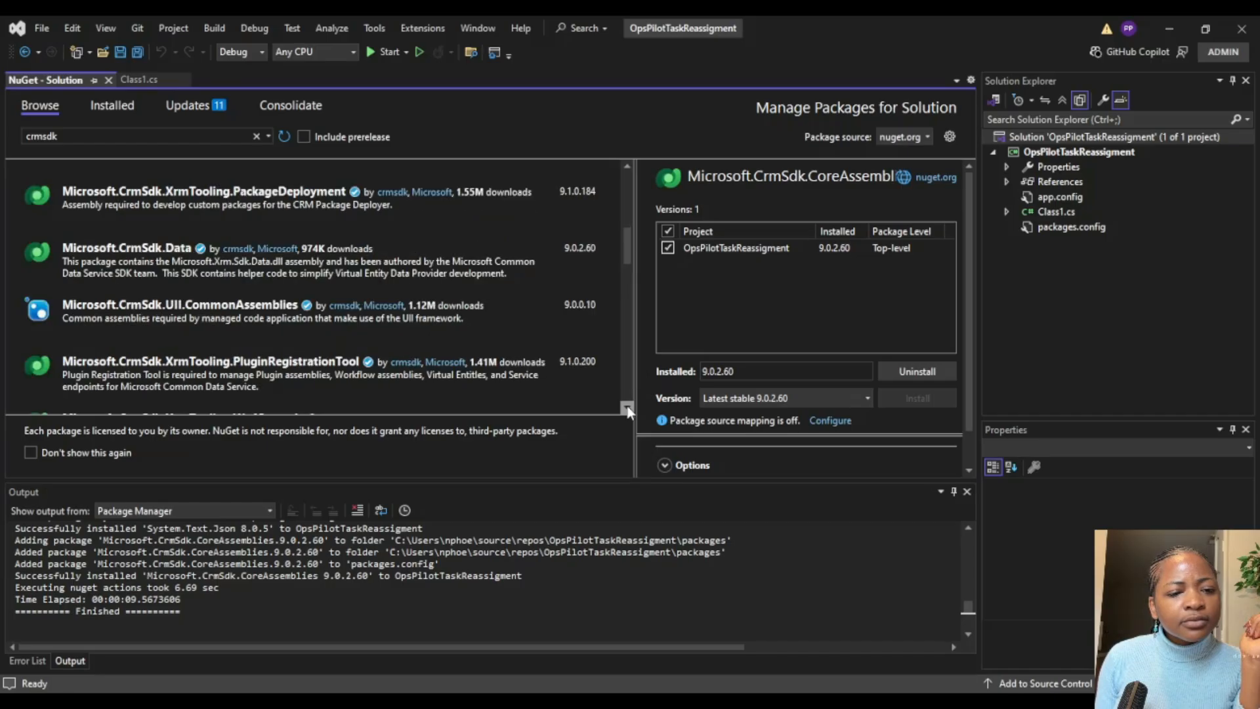
pyautogui.click(627, 410)
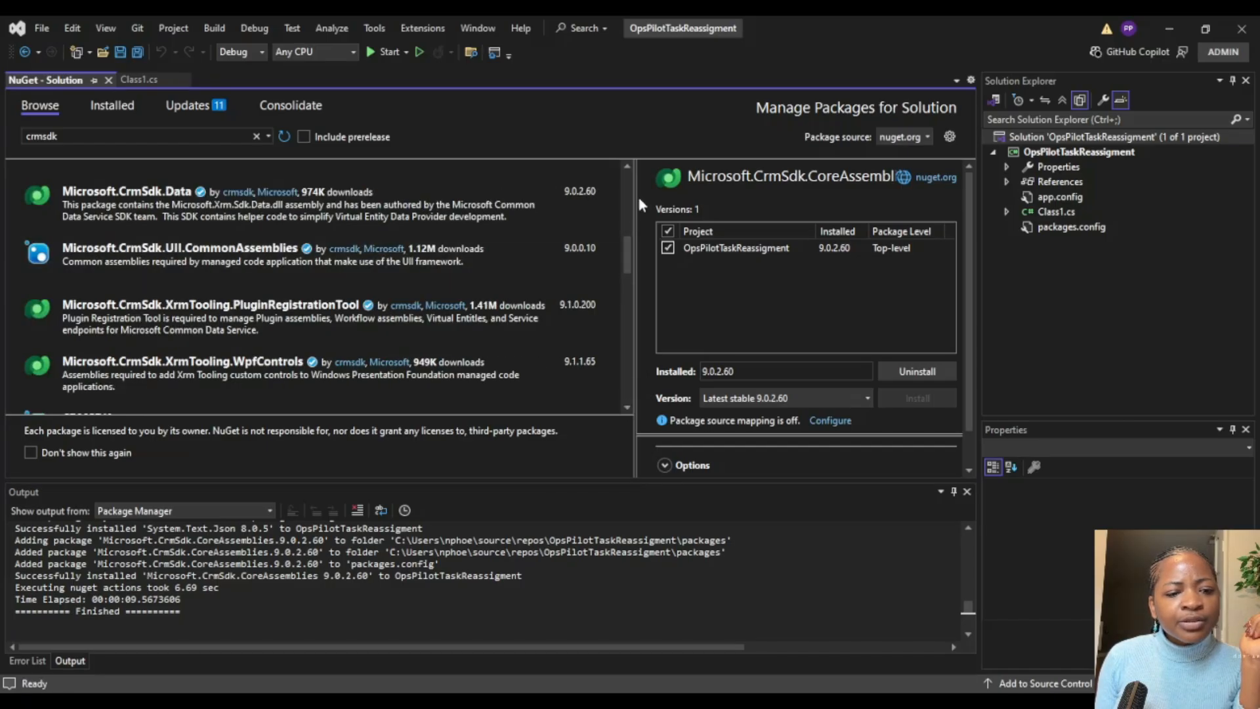
pyautogui.click(279, 307)
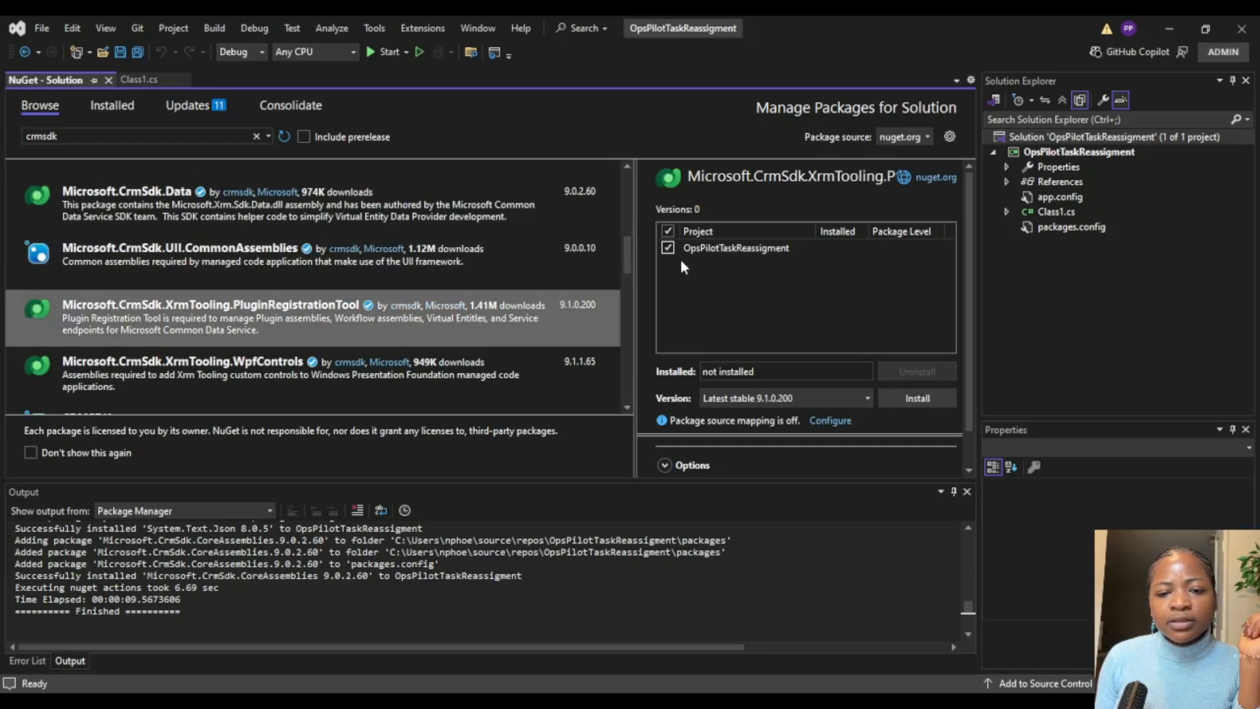
pyautogui.click(908, 393)
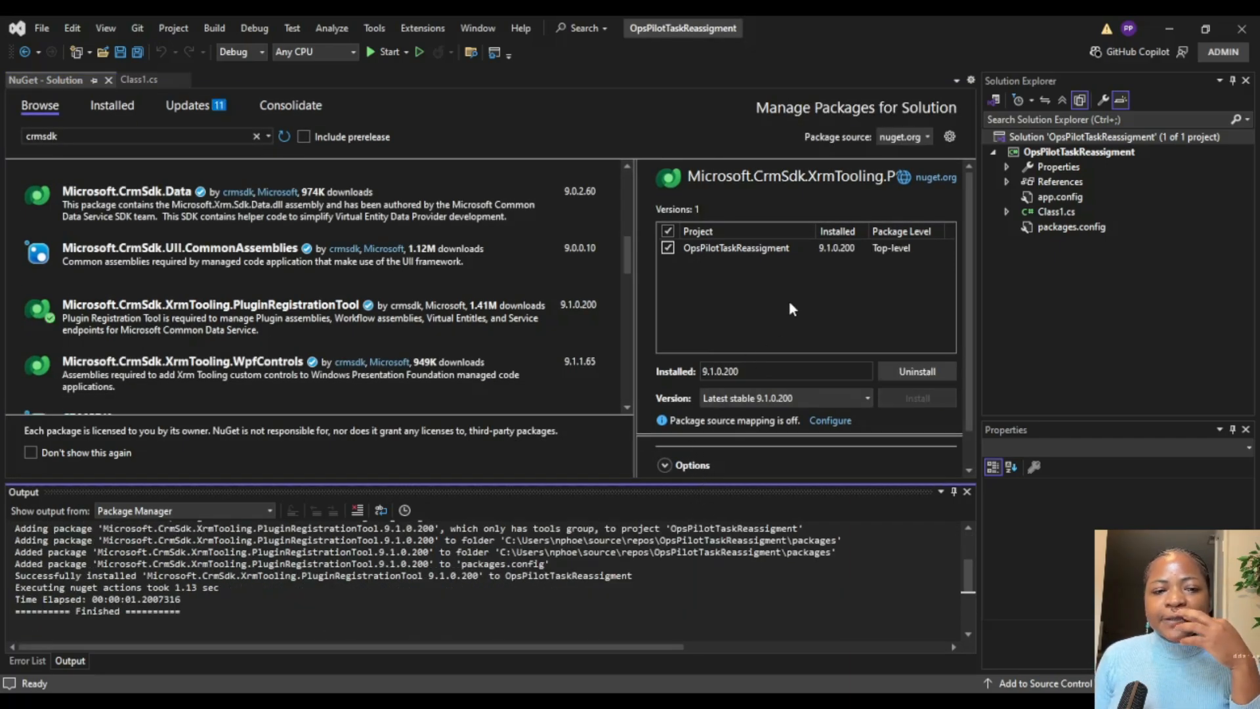
pyautogui.click(108, 80)
pyautogui.click(497, 268)
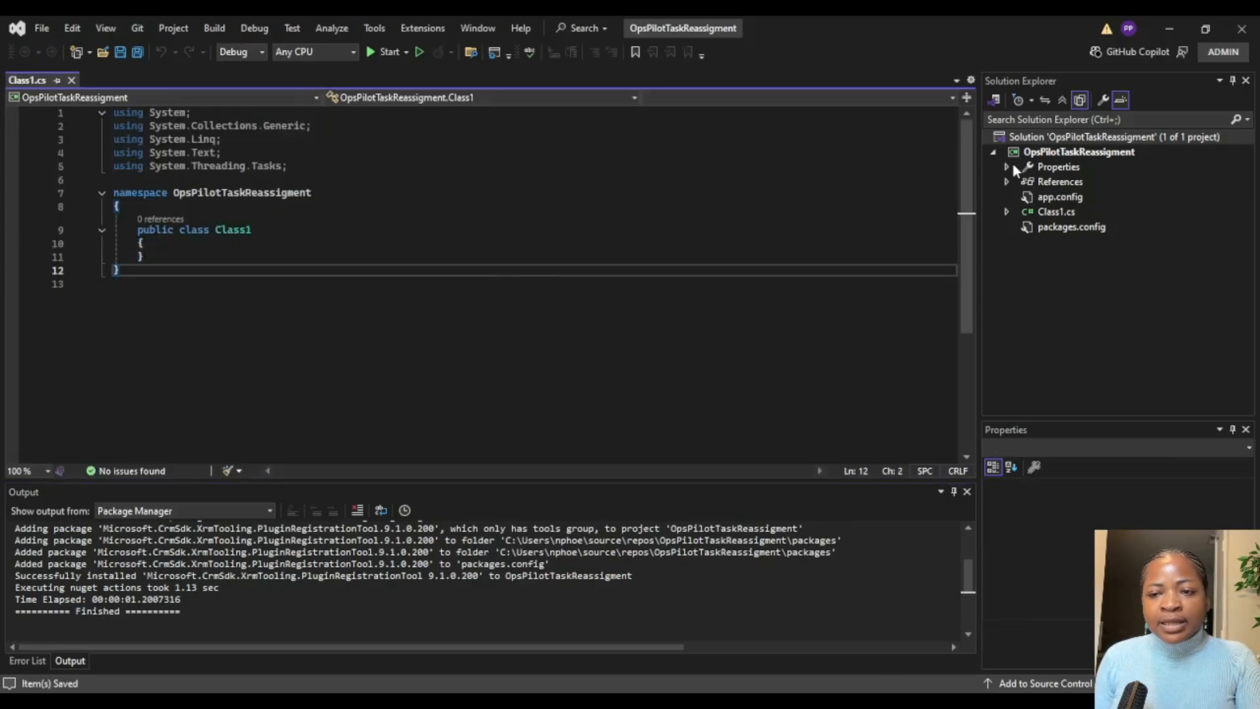
# Step: Sign the OpsPilotTaskReassigment assembly with a new strong name key file, tasksopspilotsigning.snk, and close the project properties
pyautogui.click(1044, 153)
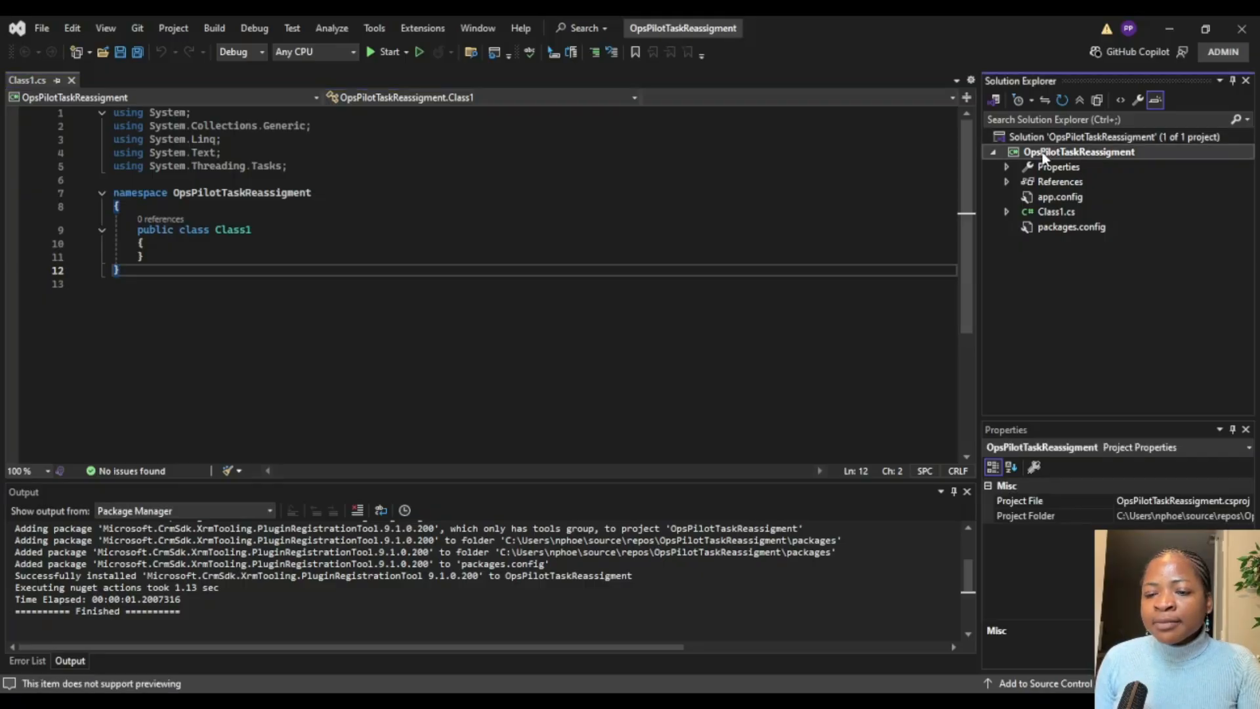
pyautogui.click(824, 206)
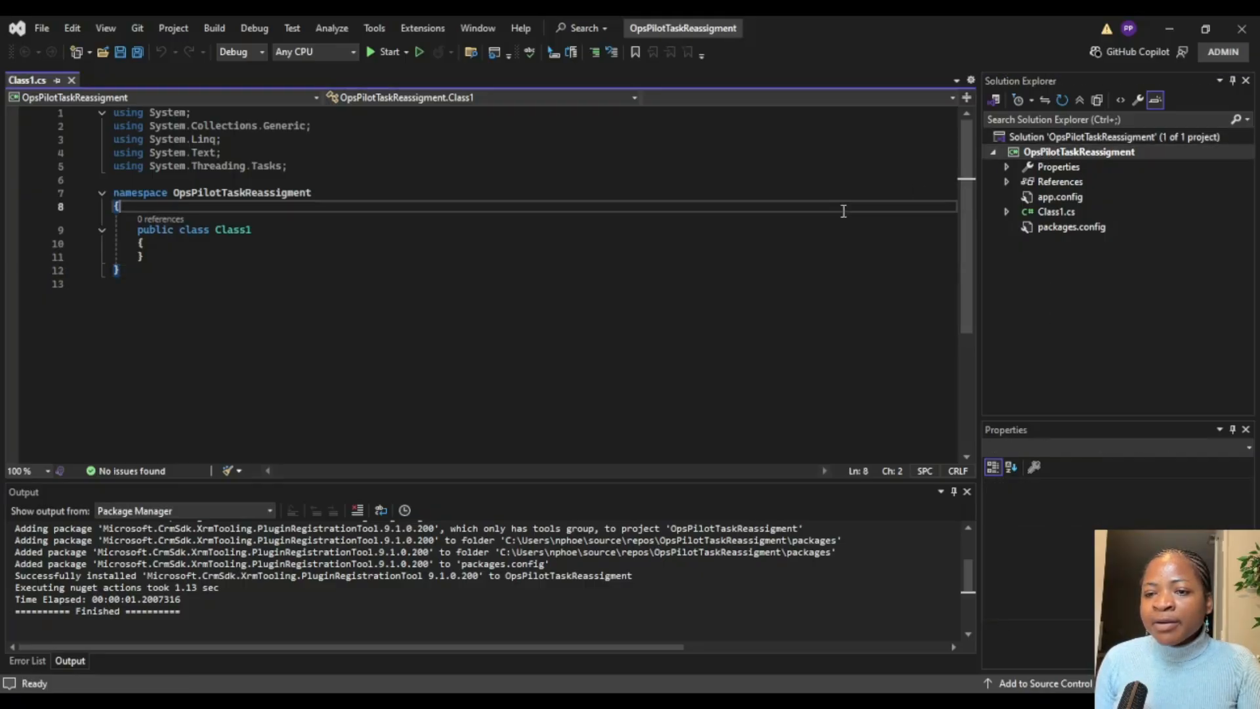
pyautogui.click(1097, 155)
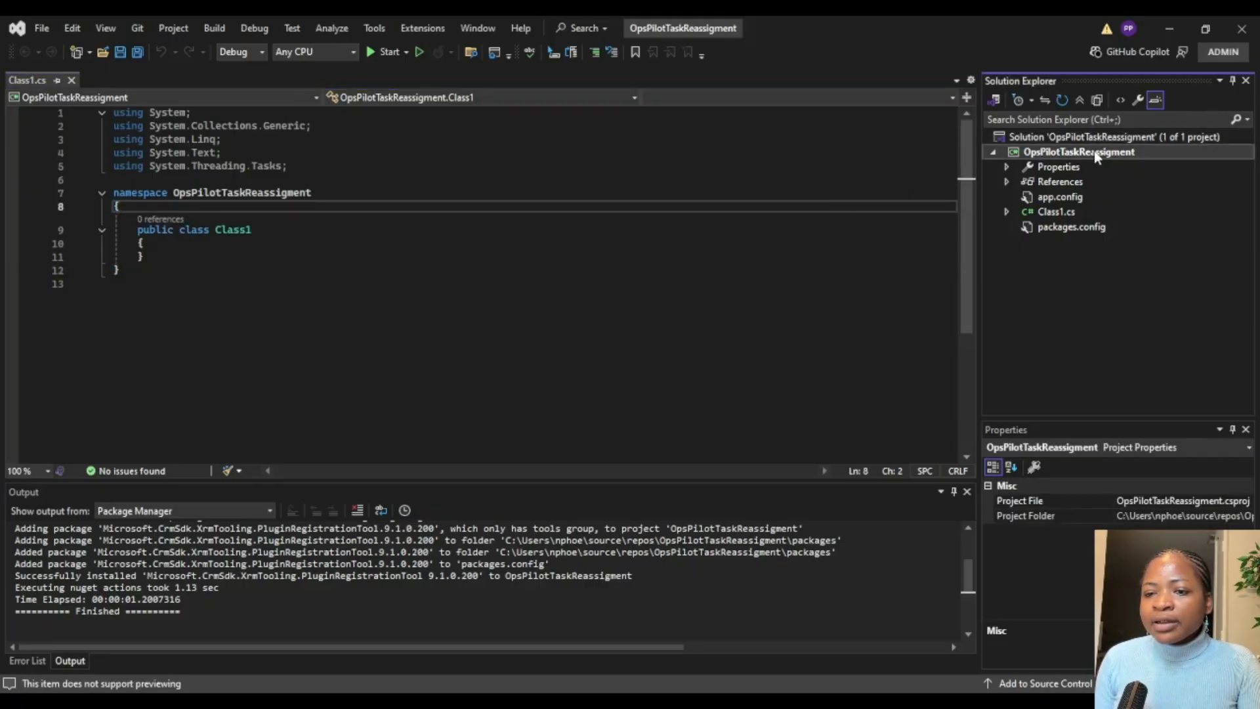
pyautogui.click(1054, 604)
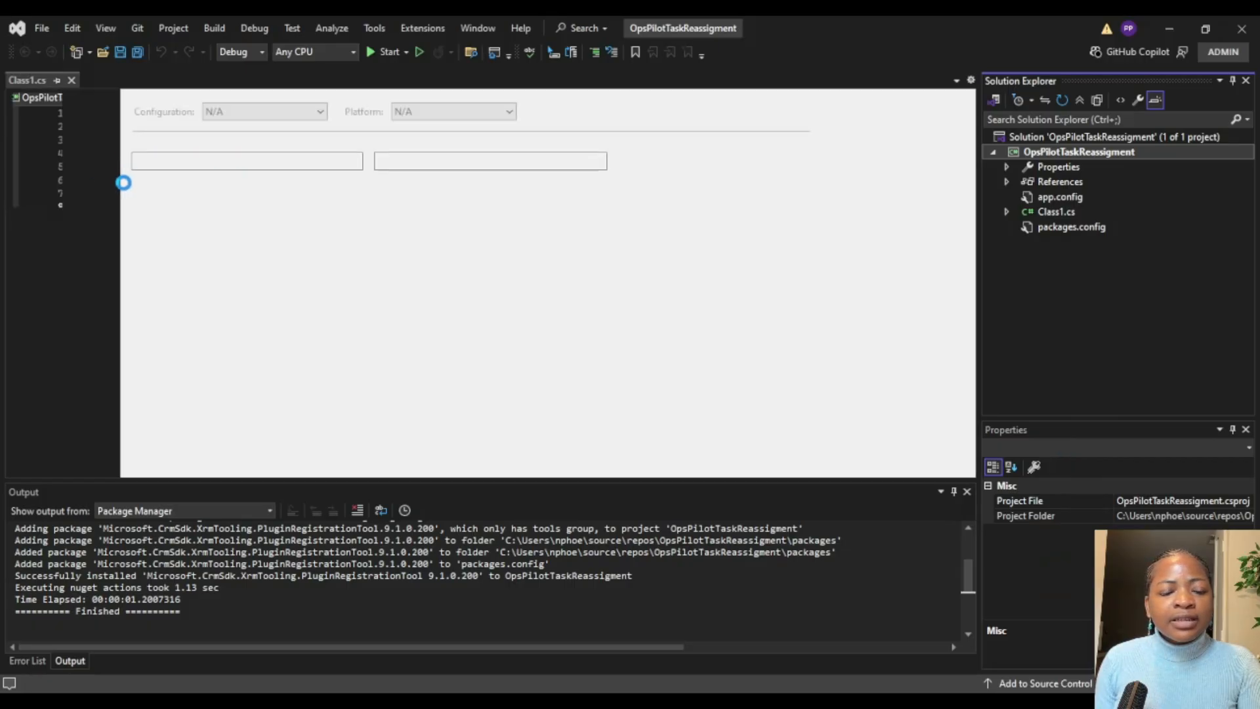
pyautogui.click(62, 261)
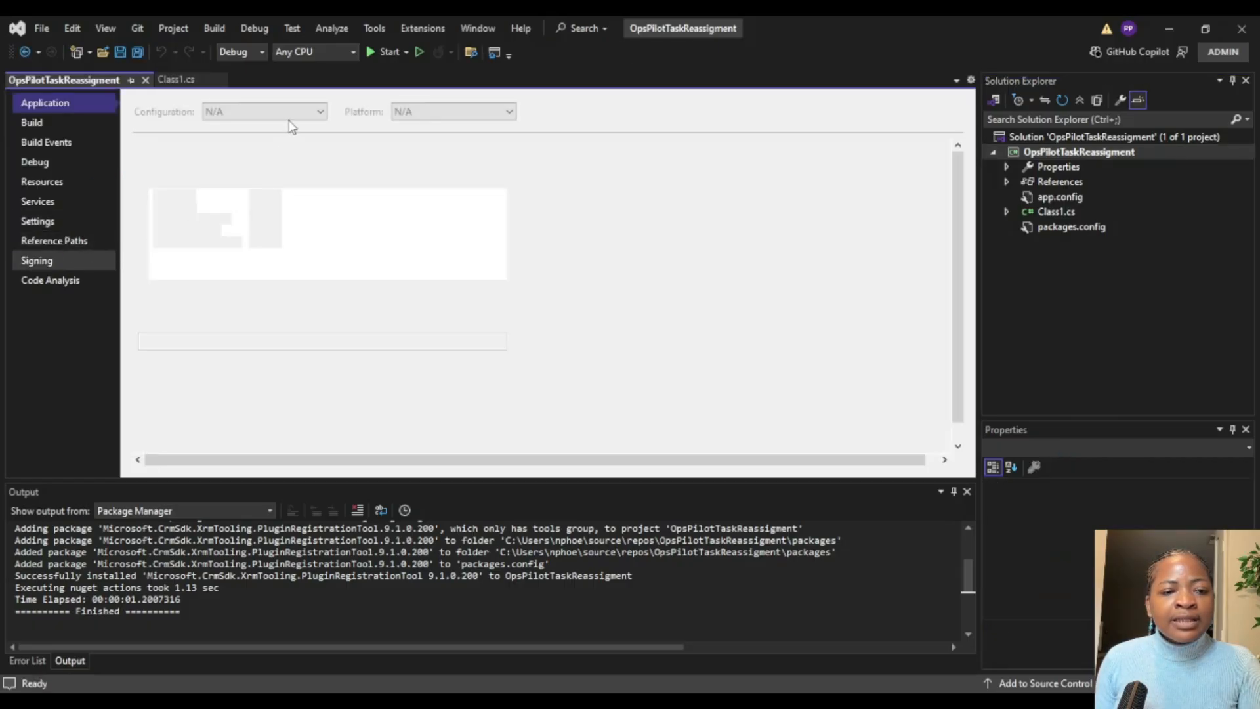
pyautogui.click(172, 369)
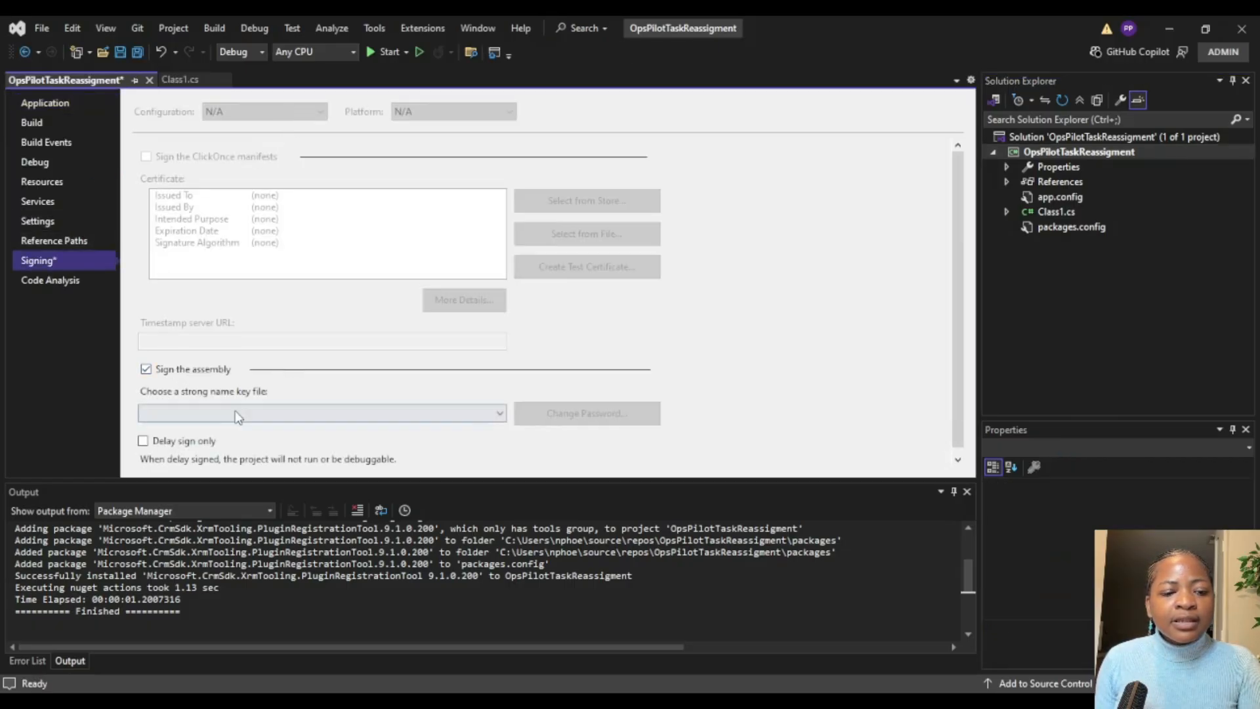
pyautogui.click(238, 416)
pyautogui.click(191, 431)
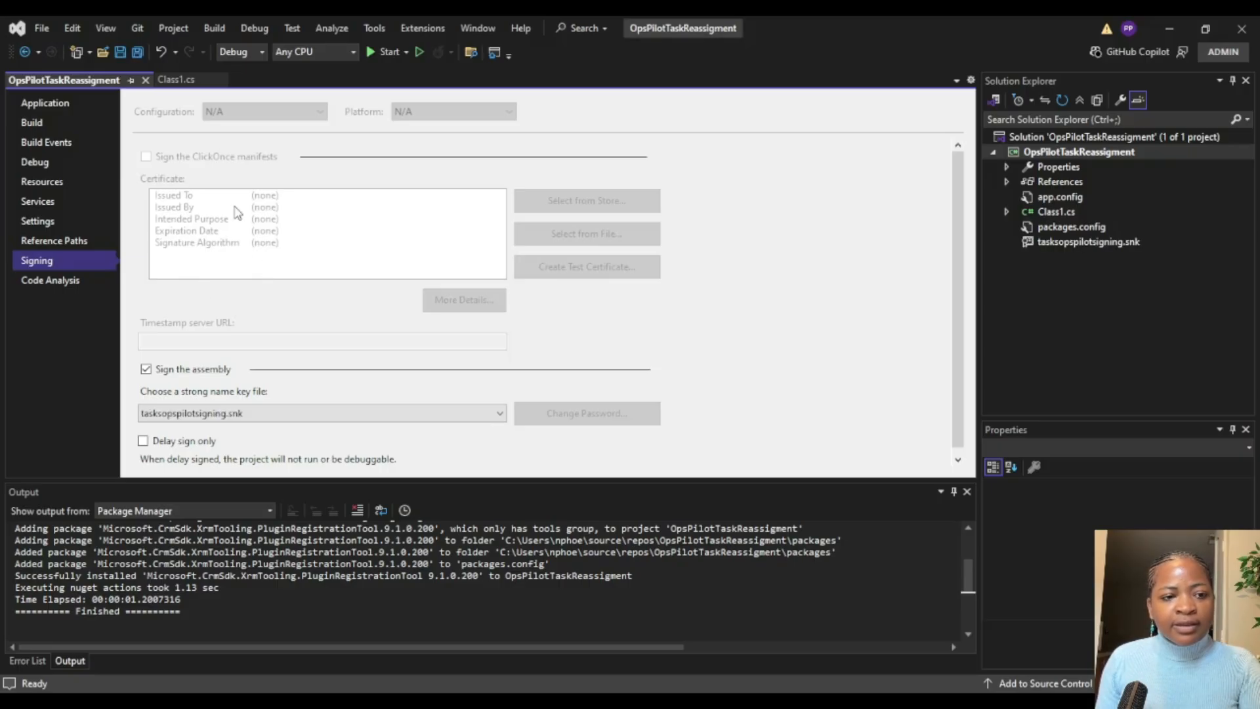
pyautogui.click(149, 80)
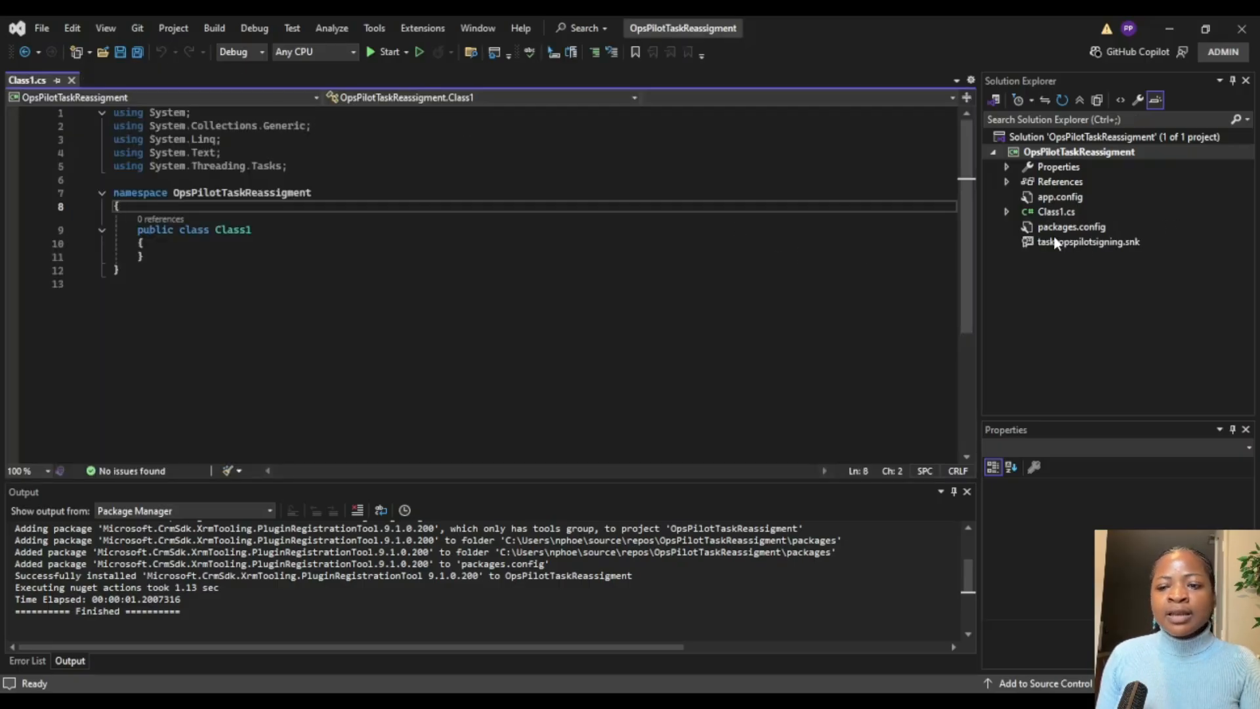
# Step: Rename Class1.cs to OwnershipReassignment.cs, renaming the class inside it to match
pyautogui.click(1054, 211)
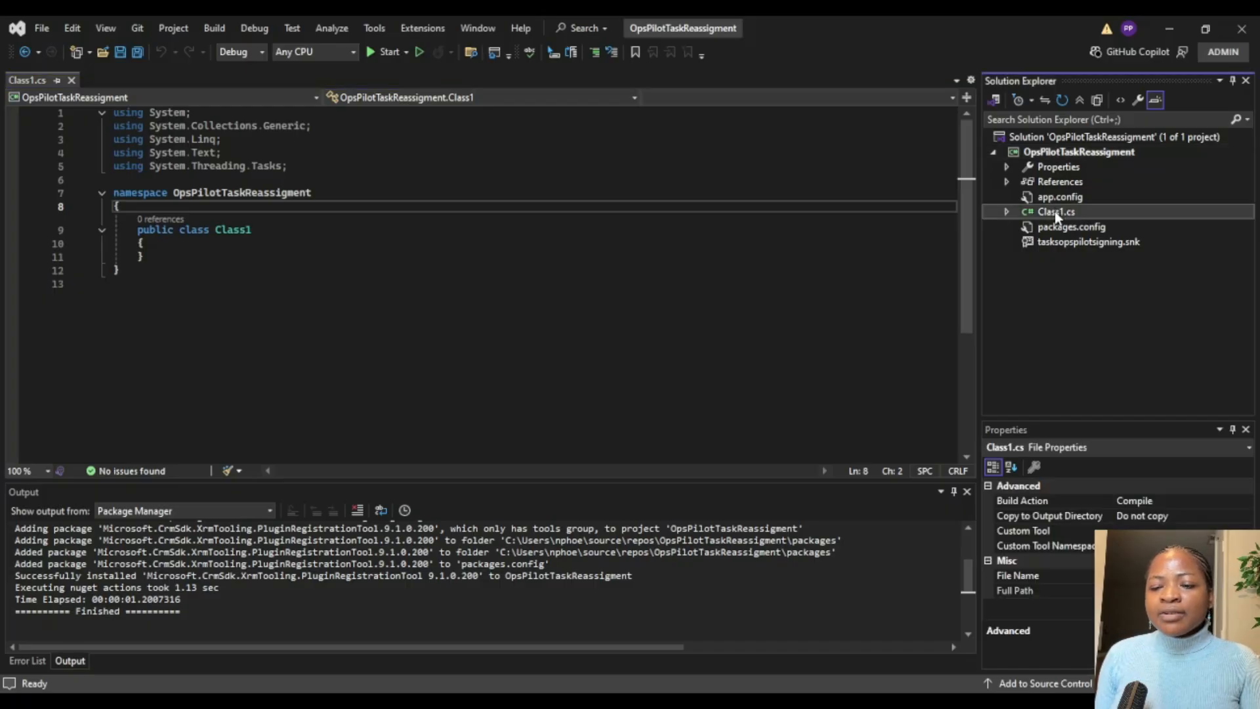
pyautogui.press('F2')
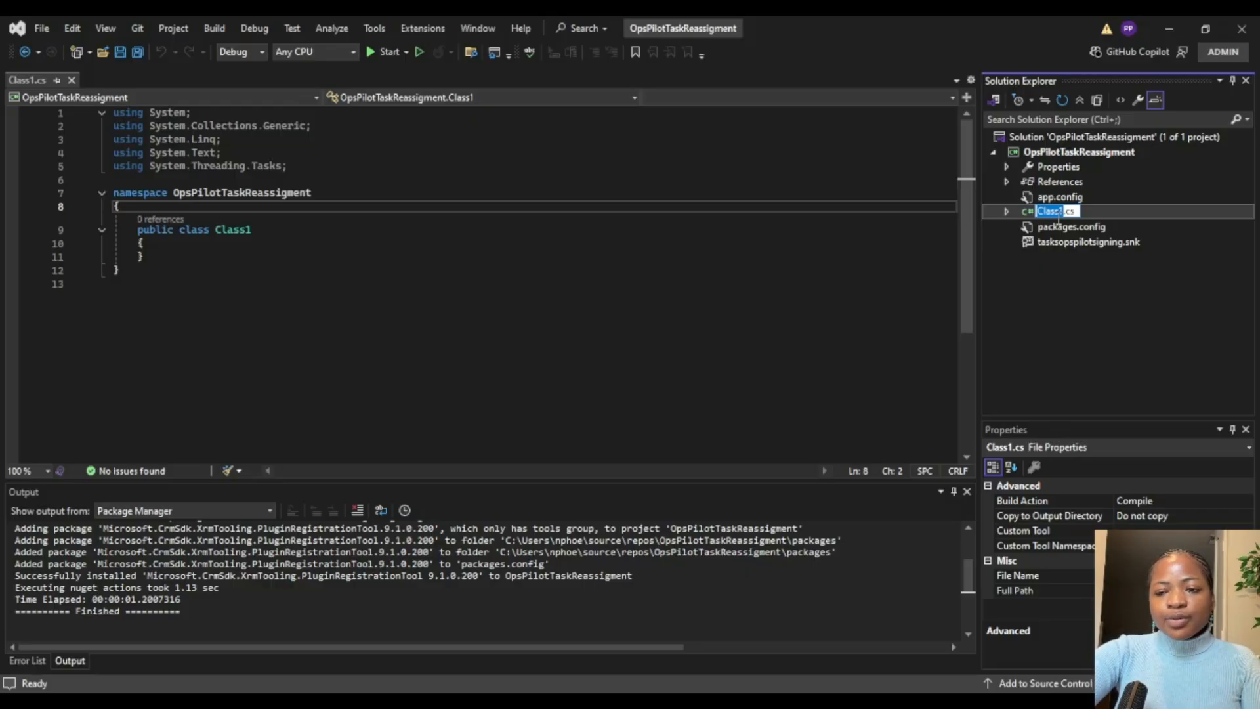
pyautogui.write('Ownership')
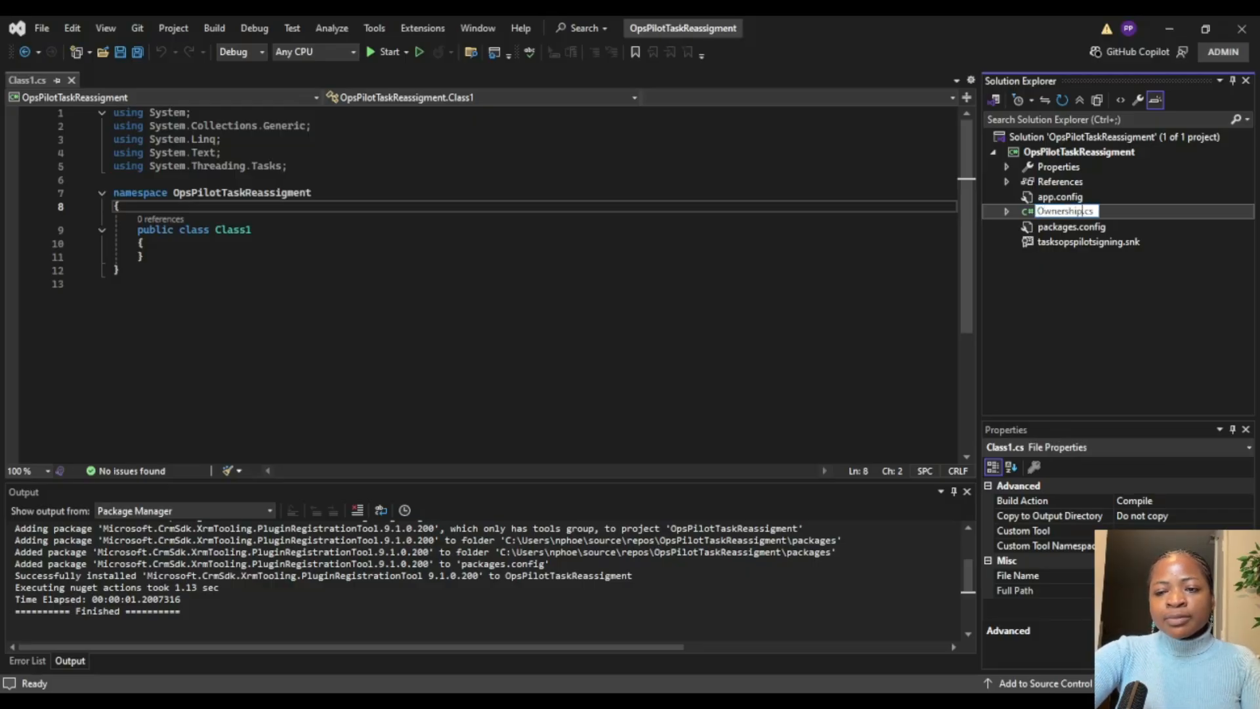
pyautogui.write('Reas')
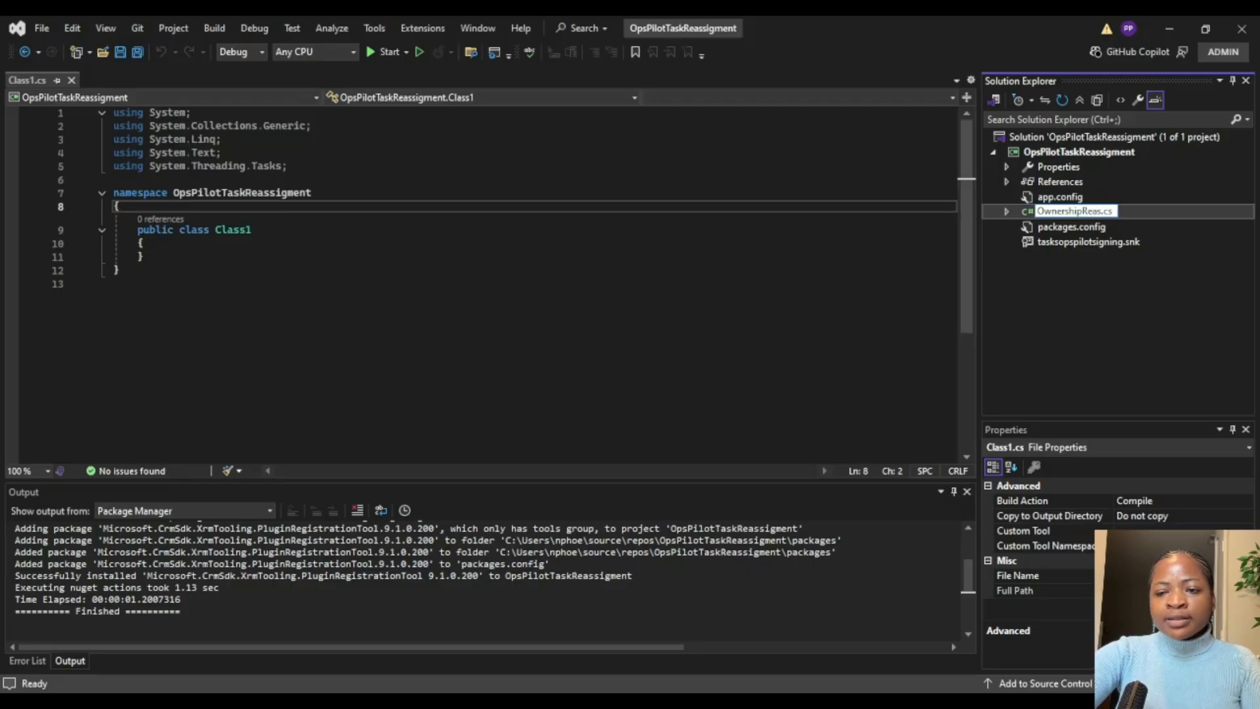
pyautogui.write('sig')
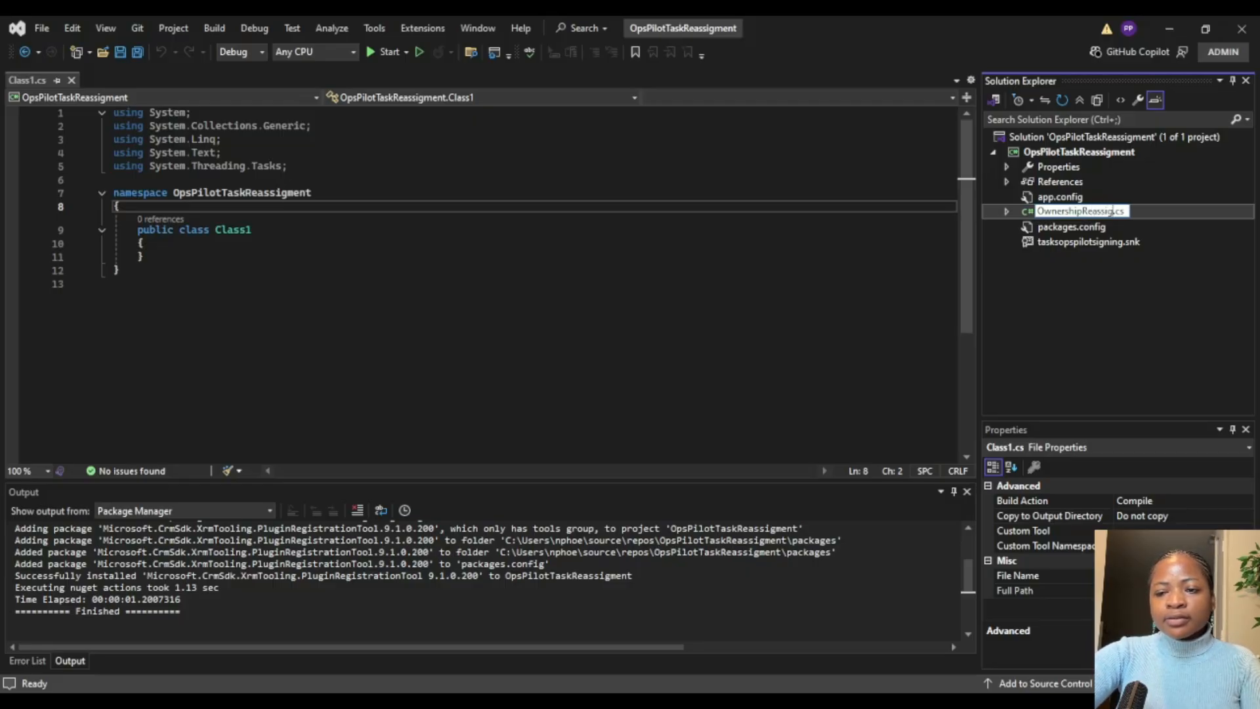
pyautogui.write('n')
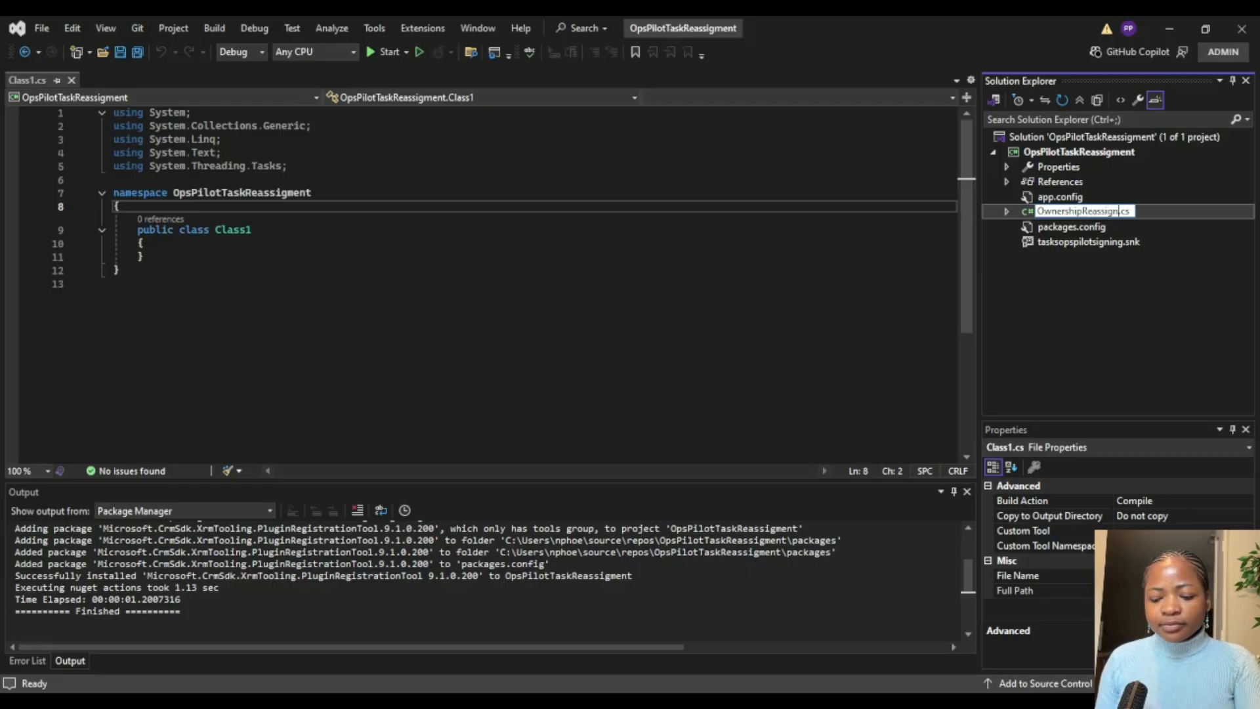
pyautogui.write('ment')
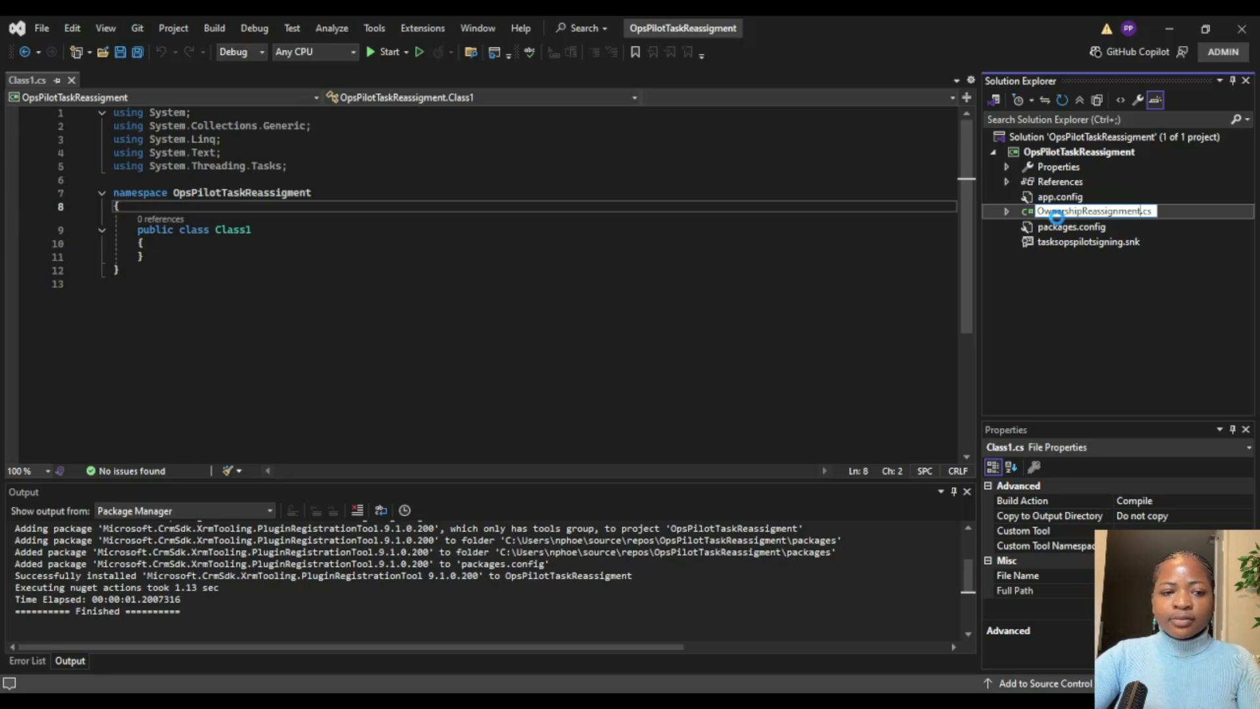
pyautogui.press('Return')
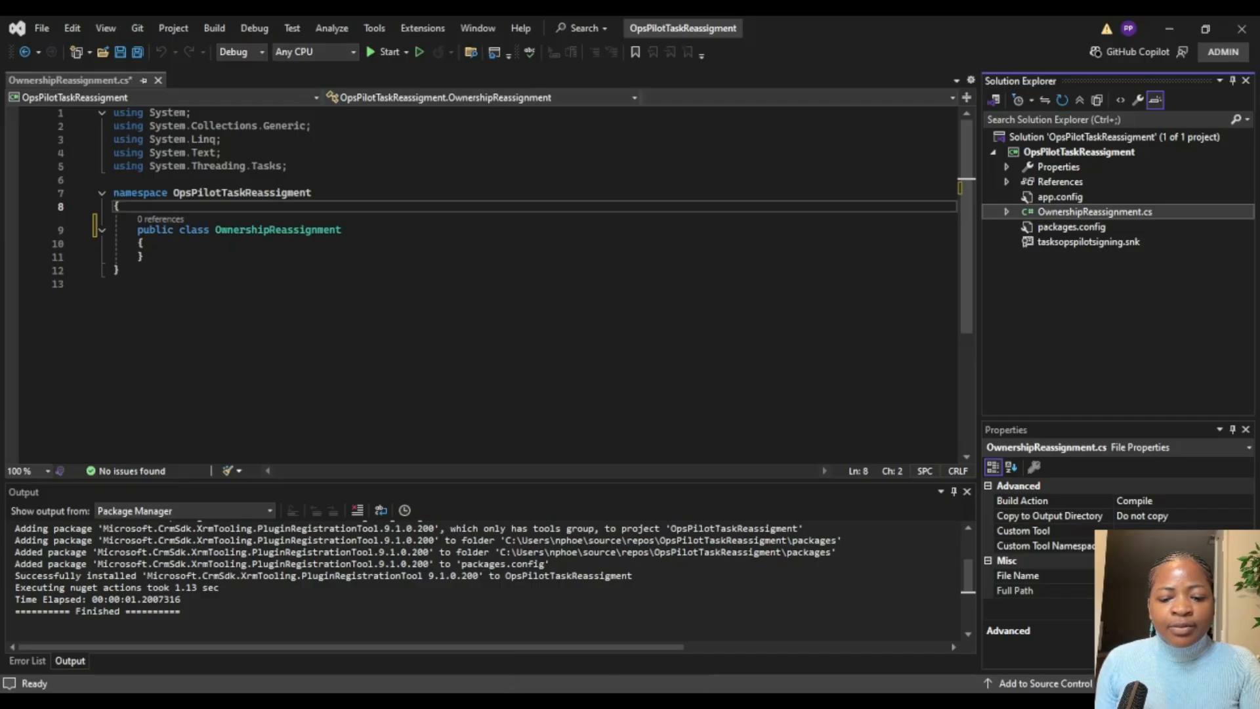
# Step: Add a using directive for Microsoft.Crm.Sdk below System.Threading.Tasks in OwnershipReassignment.cs
pyautogui.click(612, 660)
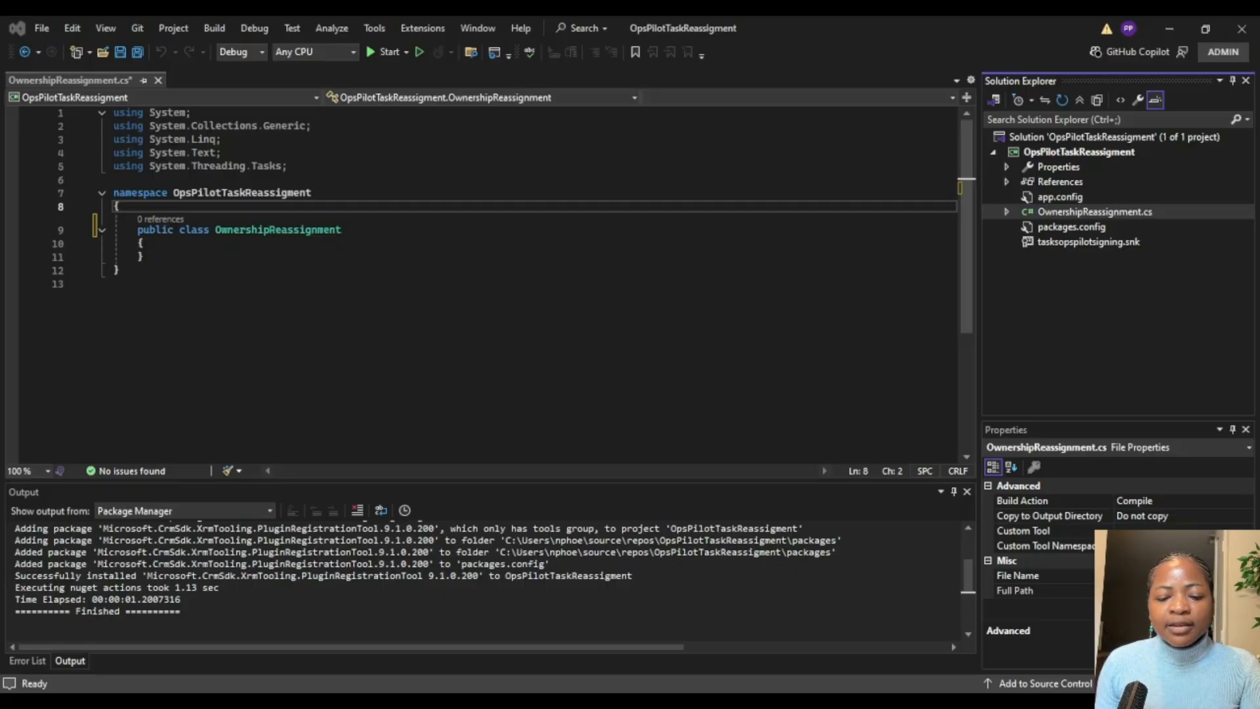
pyautogui.click(302, 169)
pyautogui.press('Return')
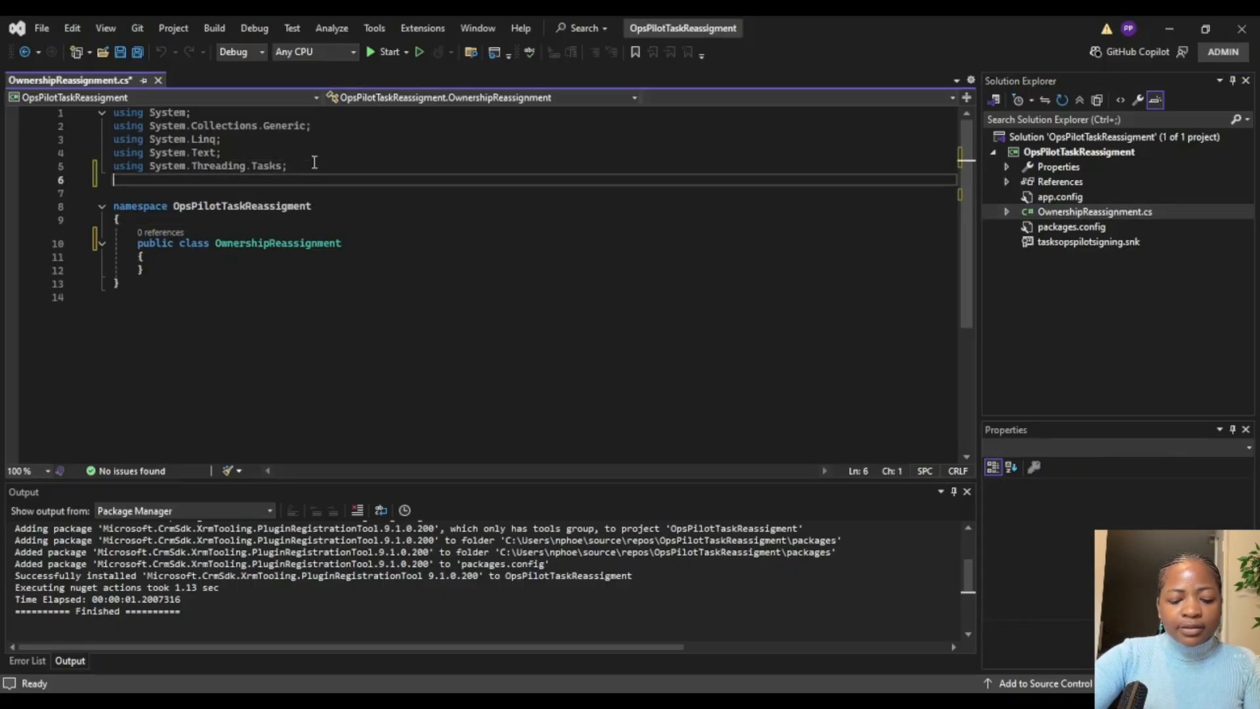
pyautogui.write('using Micros')
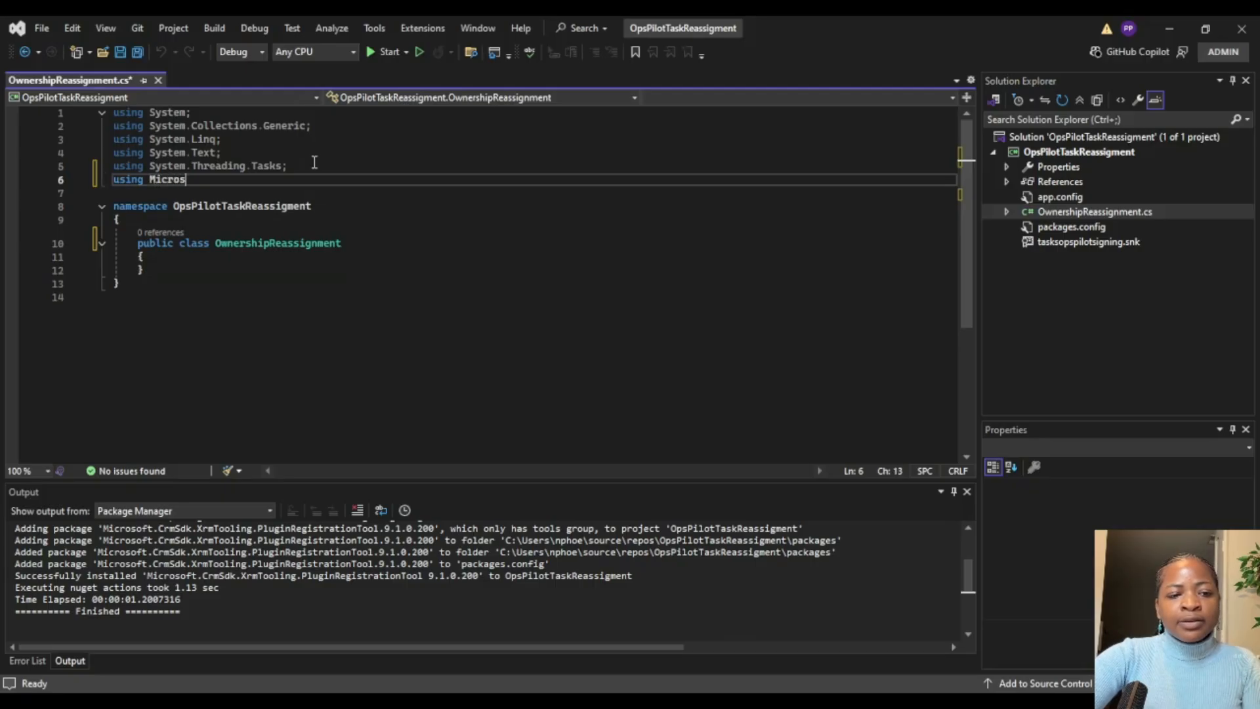
pyautogui.write('oft.Crm')
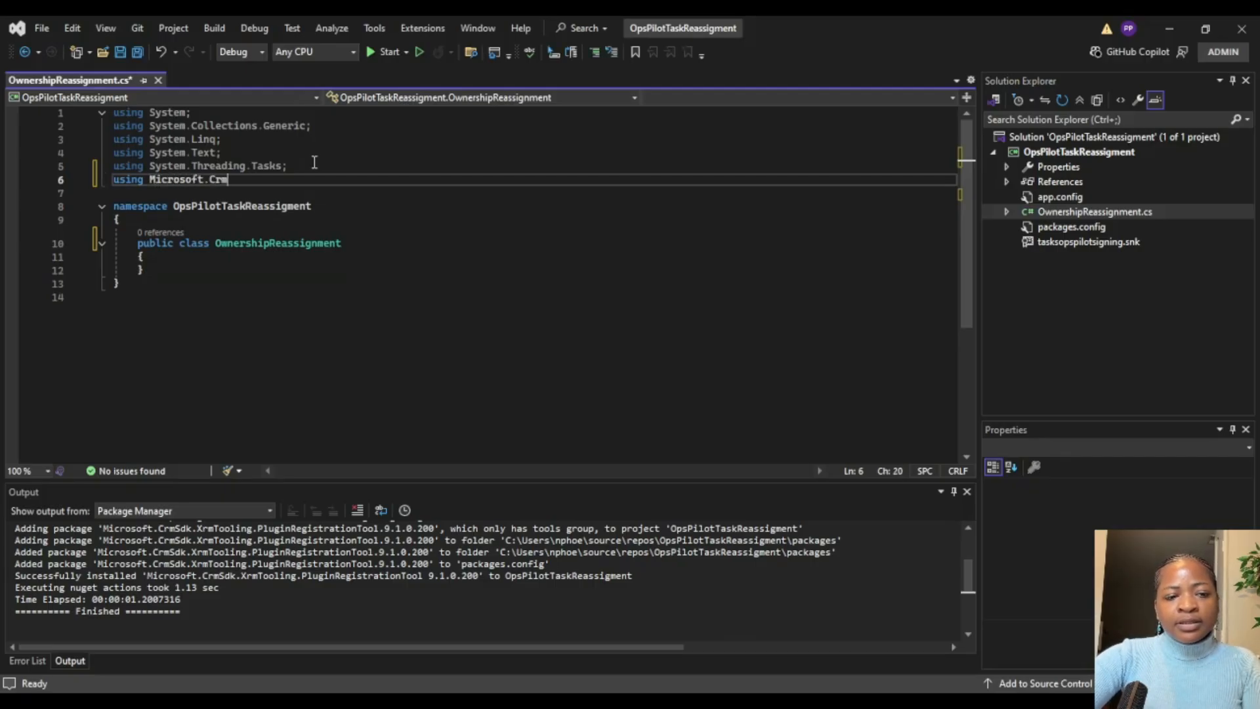
pyautogui.write('.')
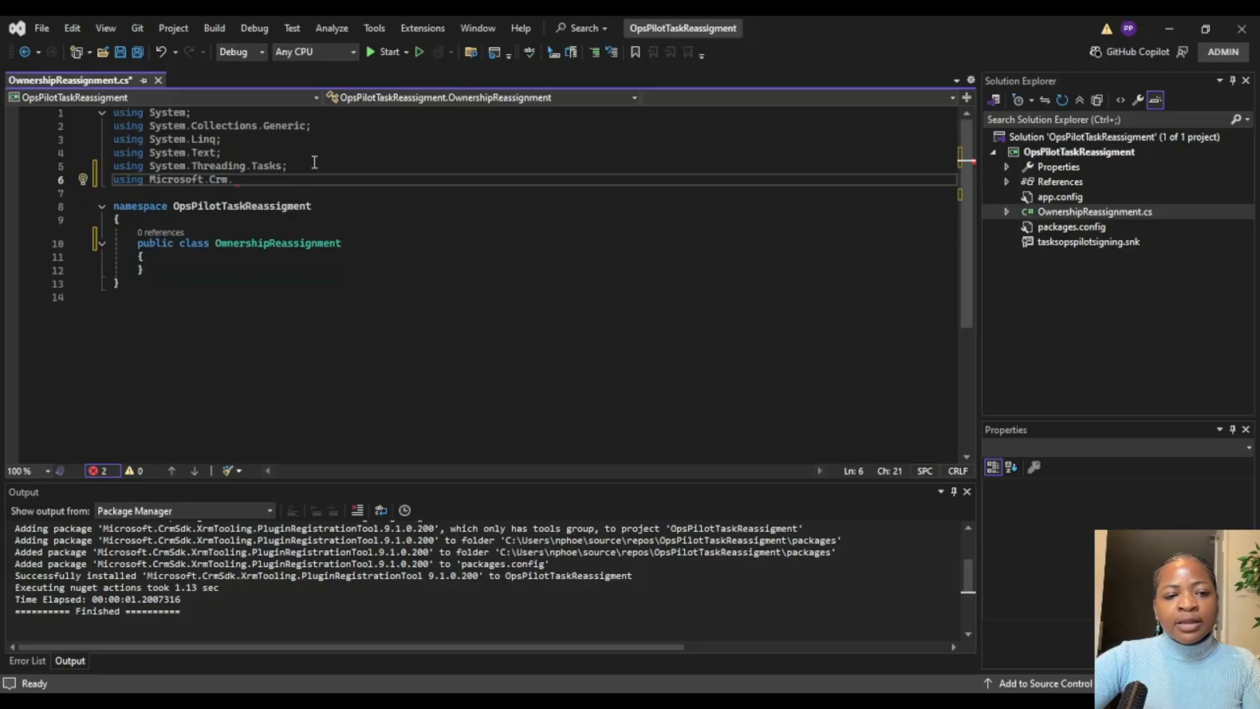
pyautogui.write('Sdk')
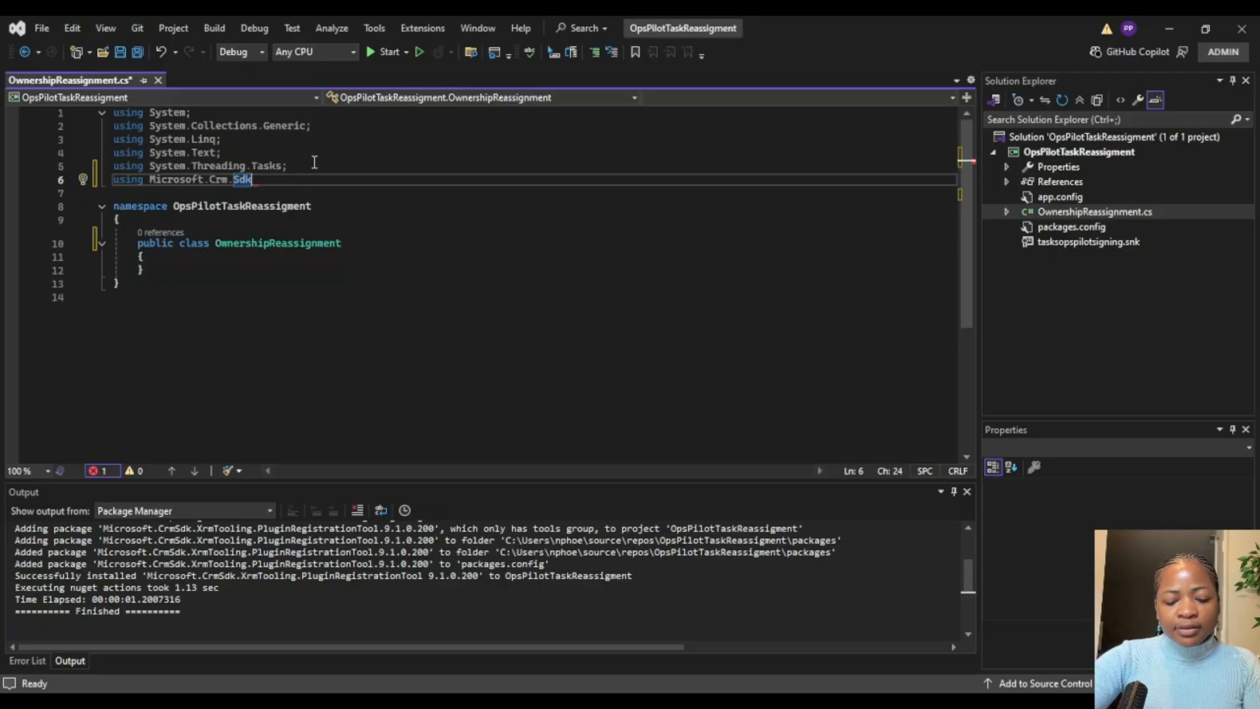
pyautogui.write(';')
pyautogui.press('Return')
# Step: Add a using directive for Microsoft.Crm.Sdk.Messages below the Microsoft.Crm.Sdk one
pyautogui.write('using ')
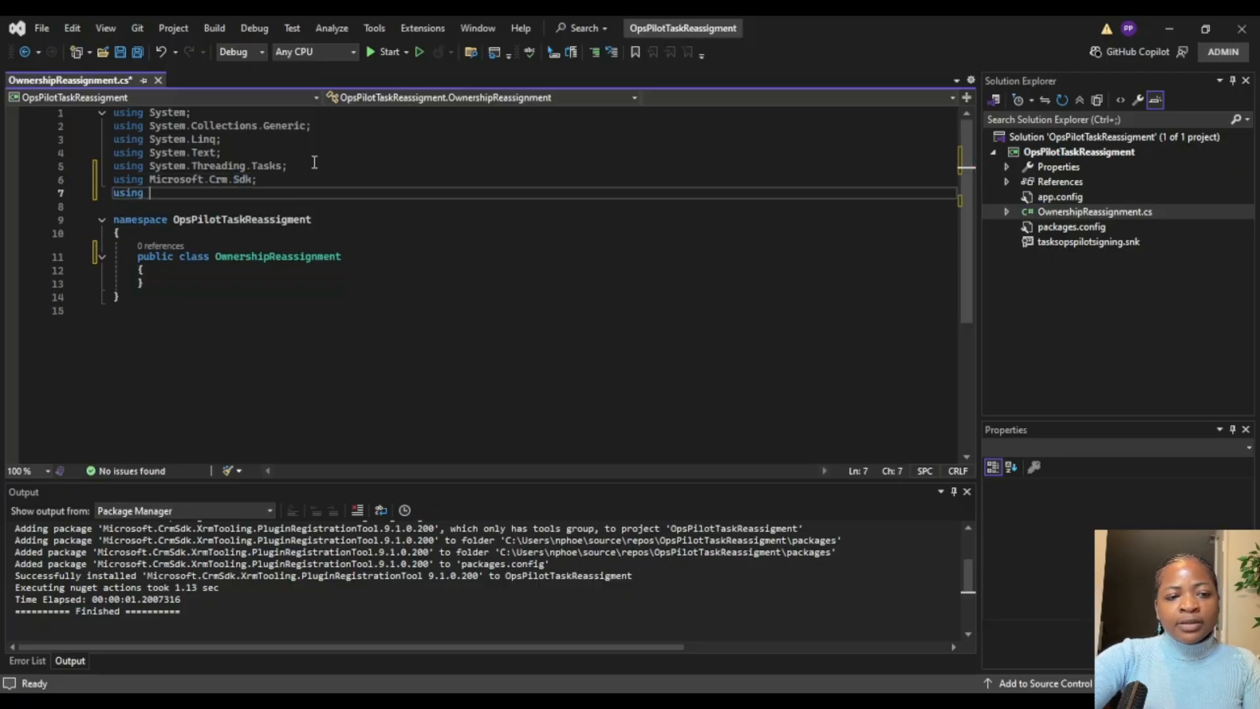
pyautogui.write('Microsoft.')
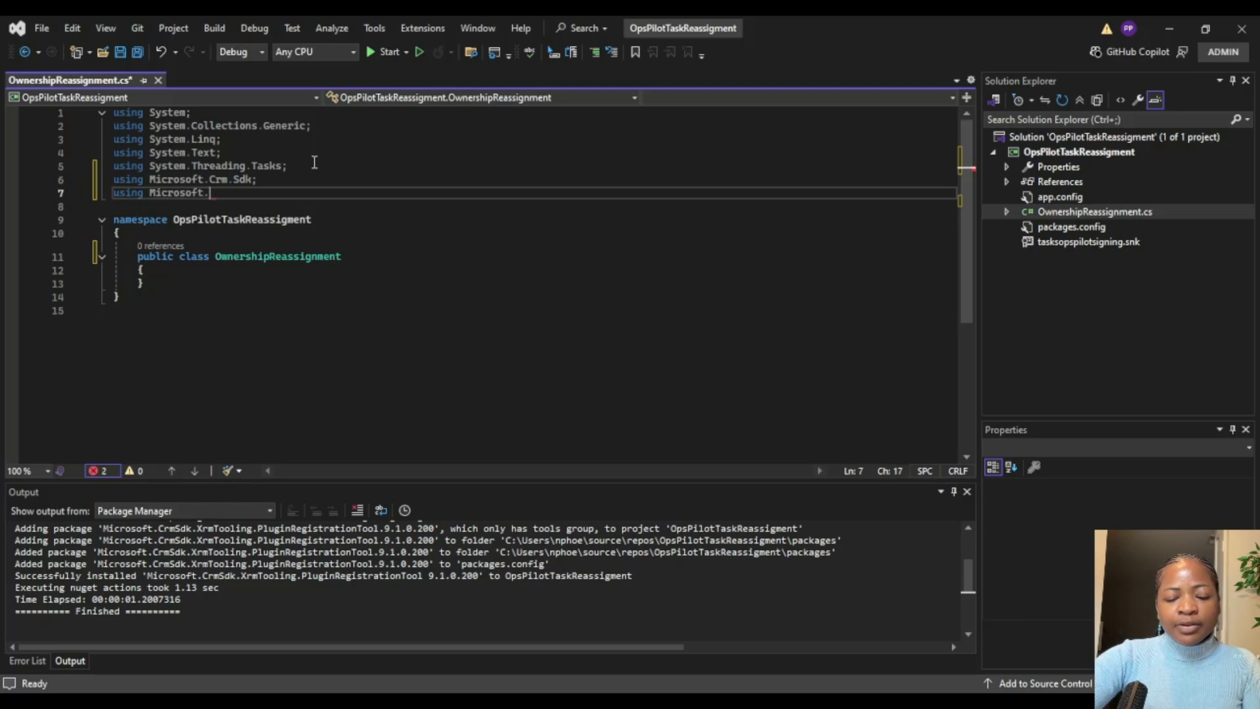
pyautogui.write('crm.Sdk')
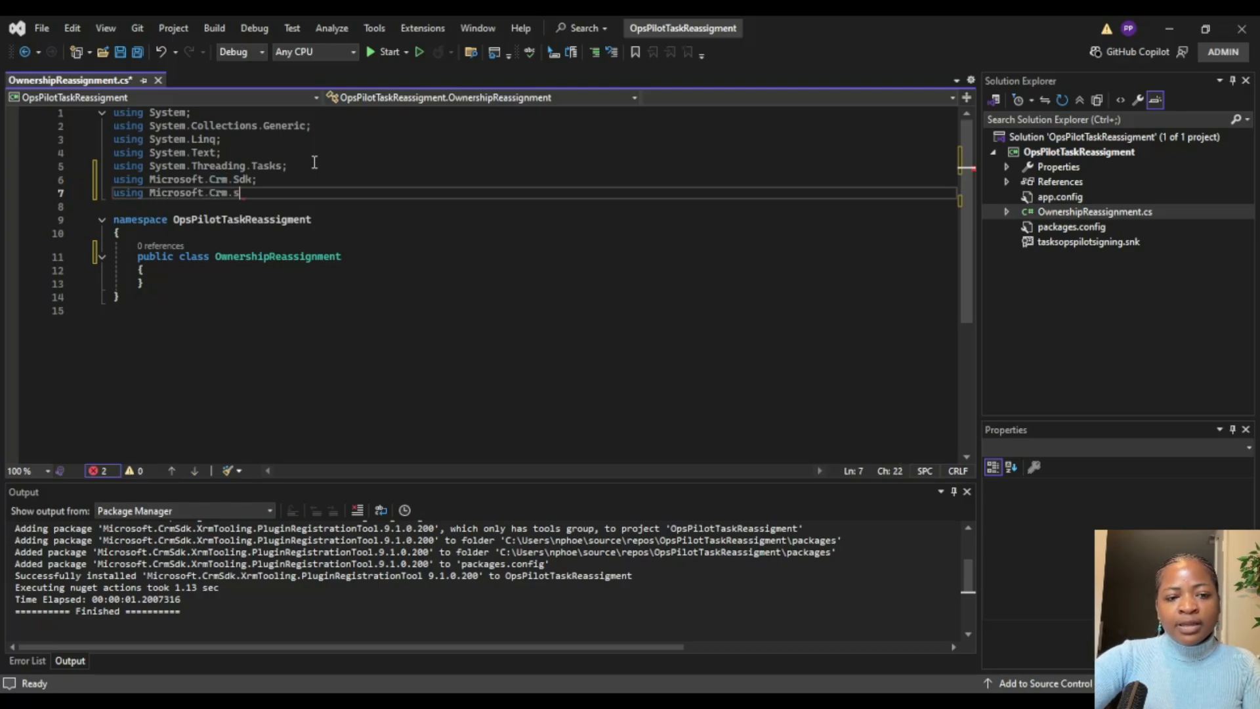
pyautogui.write('.')
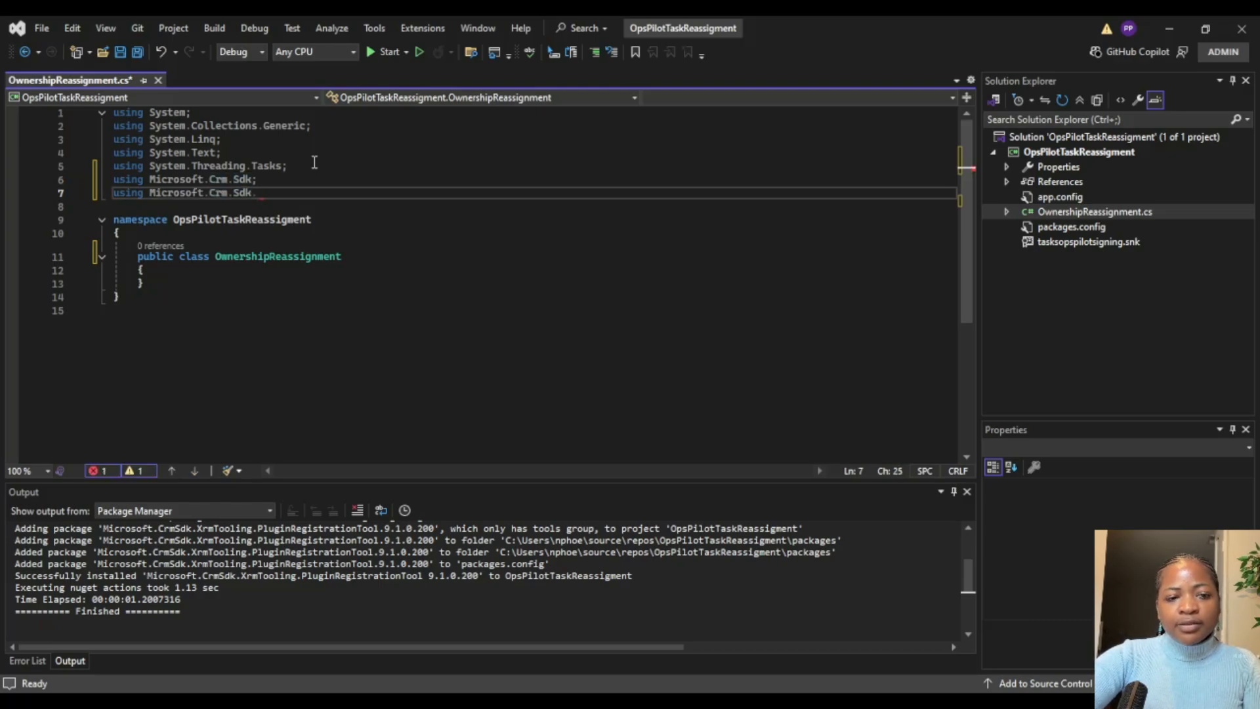
pyautogui.press('Return')
pyautogui.press('BackSpace')
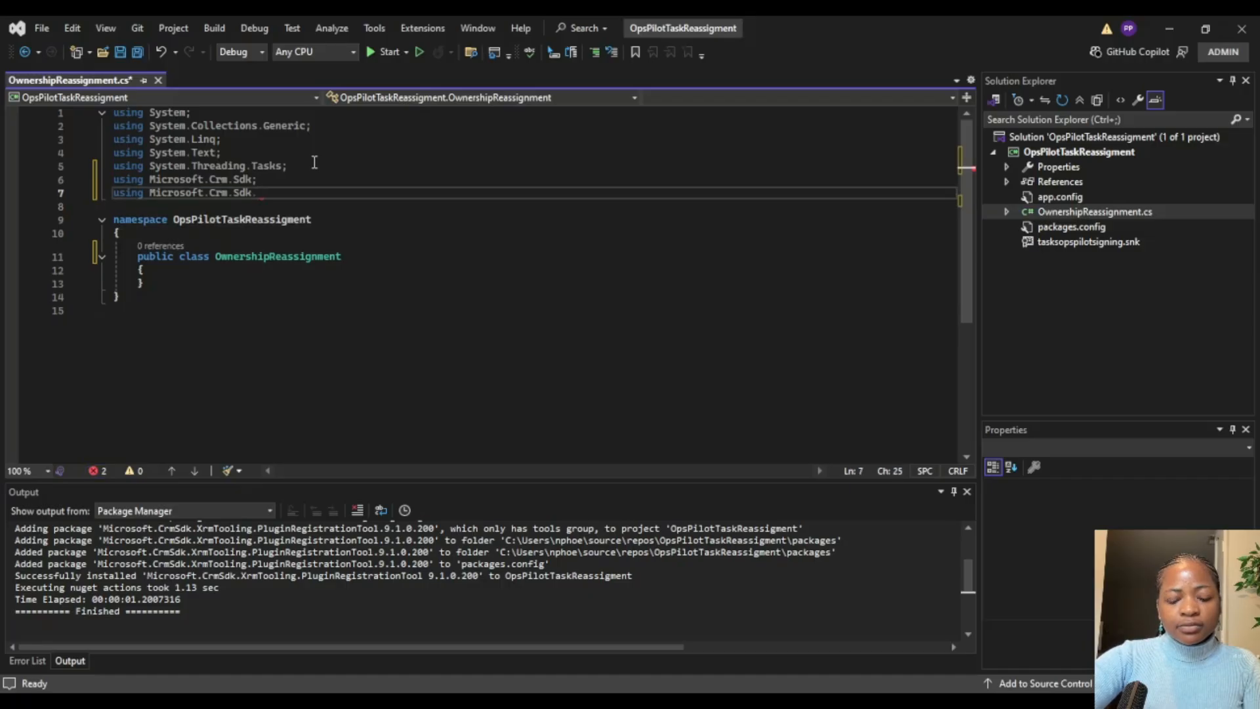
pyautogui.write('Messages;')
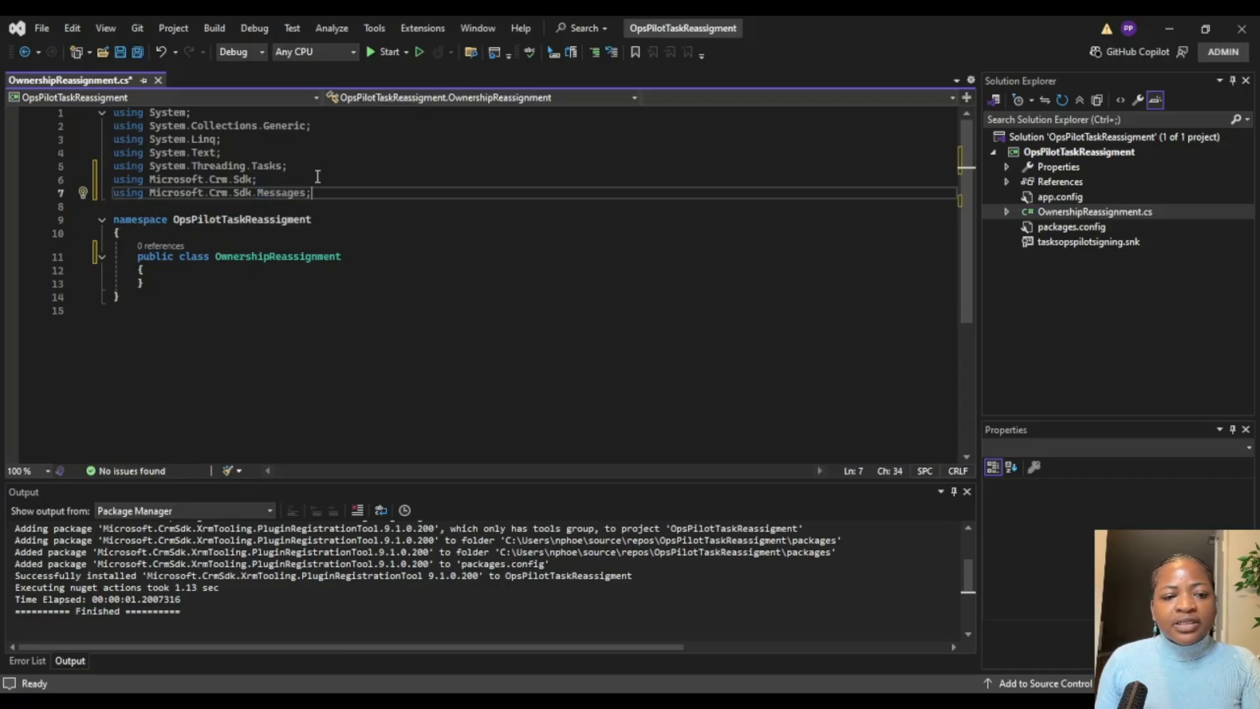
# Step: Make the OwnershipReassignment class implement IPlugin, importing Microsoft.Xrm.Sdk and generating the explicit IPlugin.Execute method stub
pyautogui.click(360, 256)
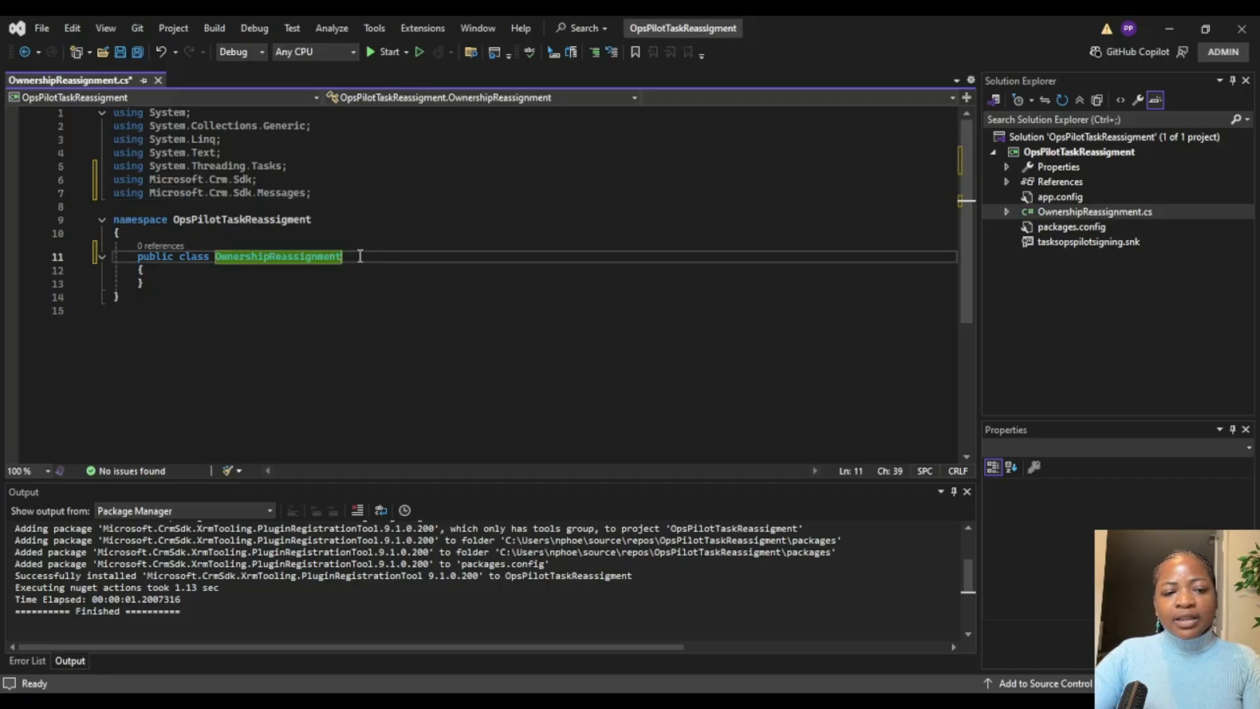
pyautogui.write(':')
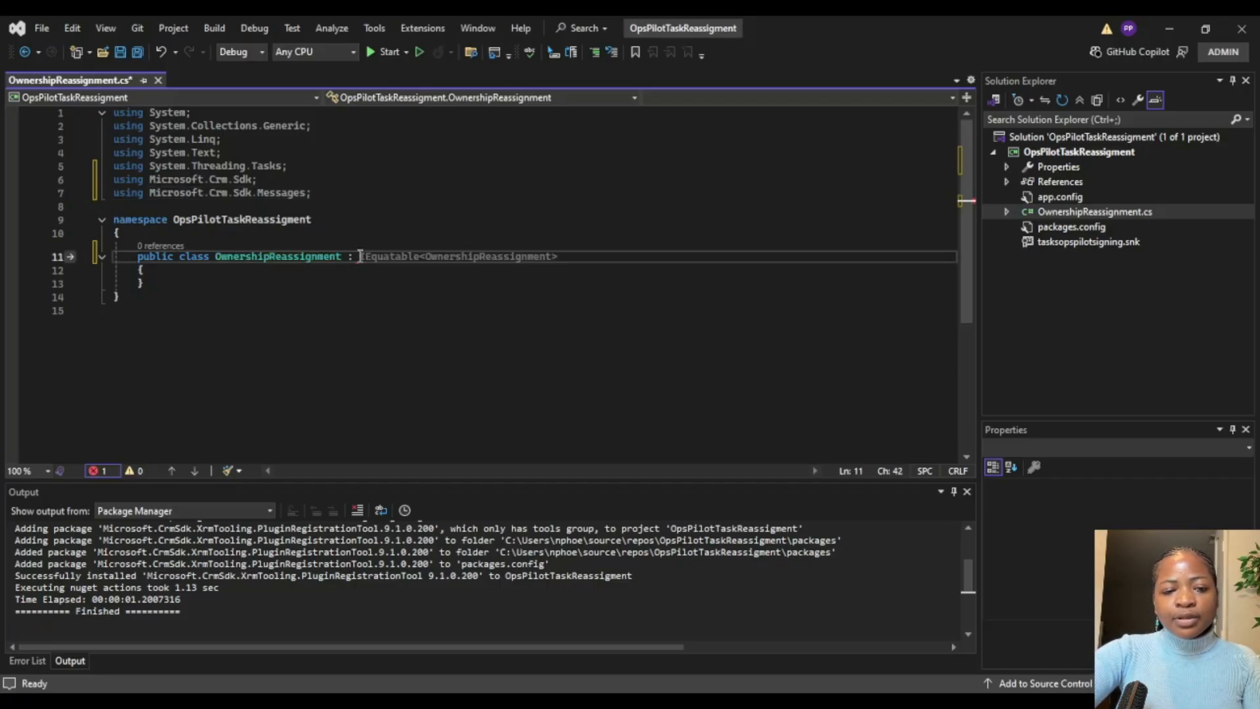
pyautogui.press('BackSpace')
pyautogui.press('BackSpace')
pyautogui.press('BackSpace')
pyautogui.write(':')
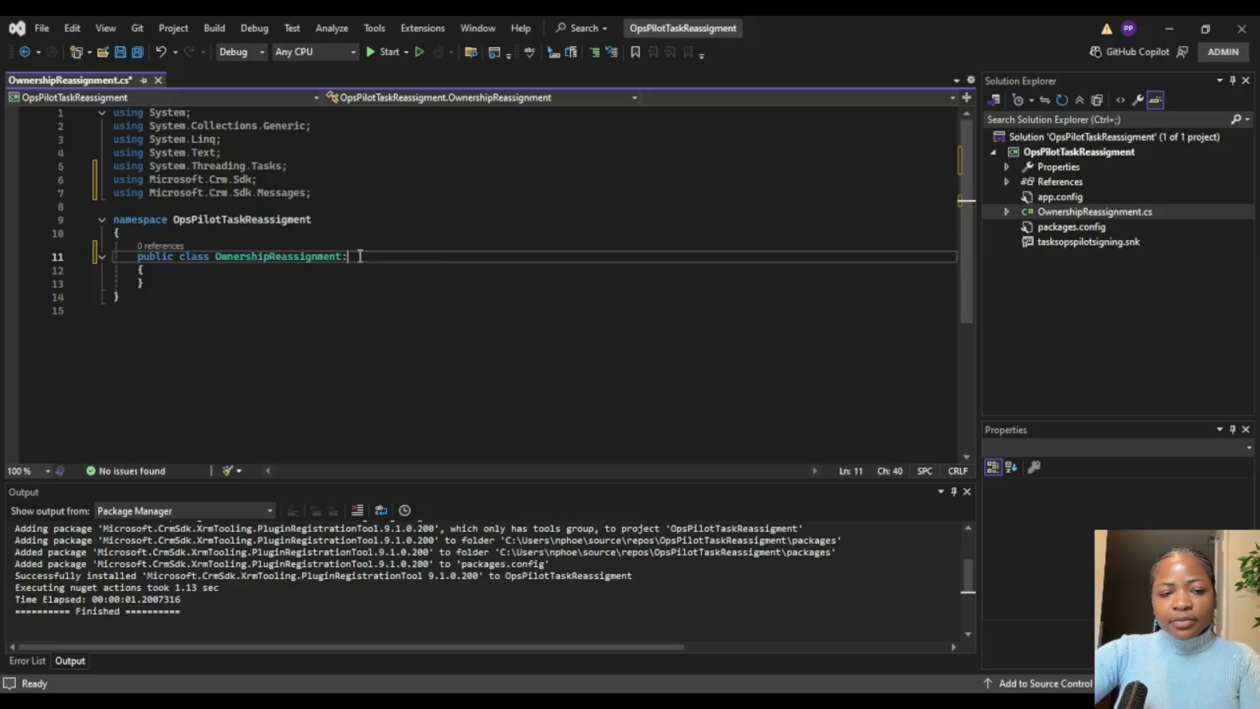
pyautogui.write('IP')
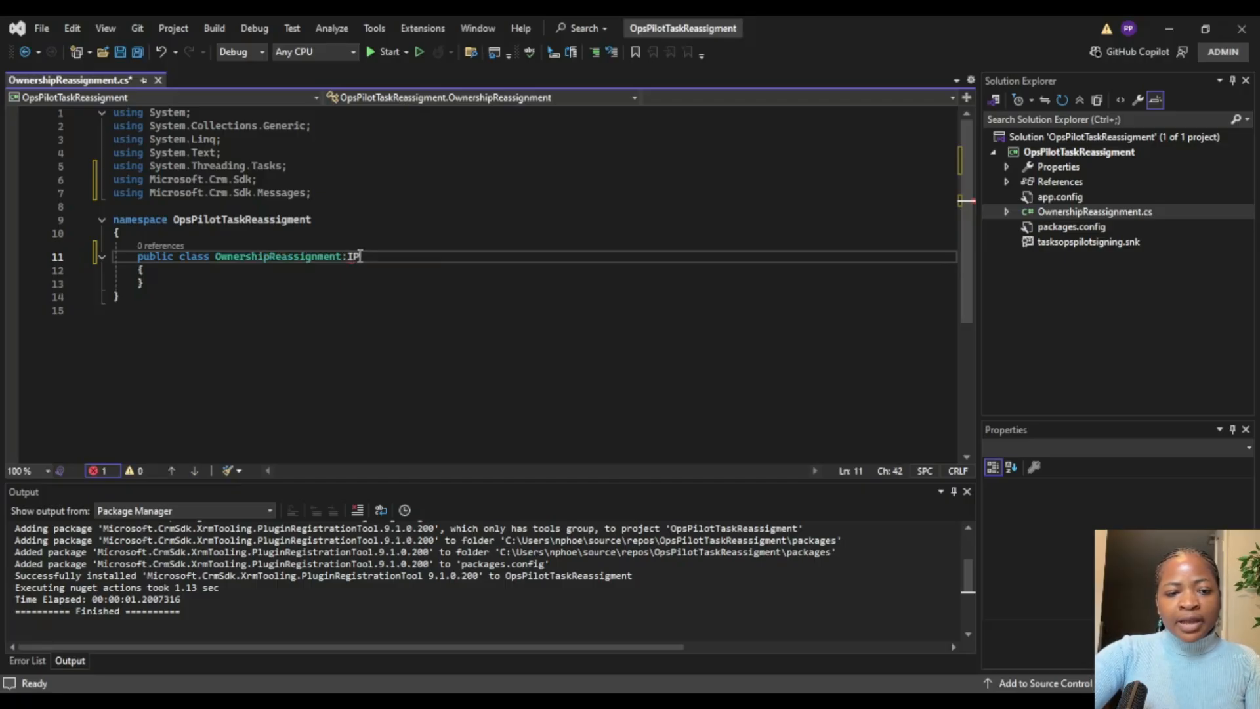
pyautogui.write('l')
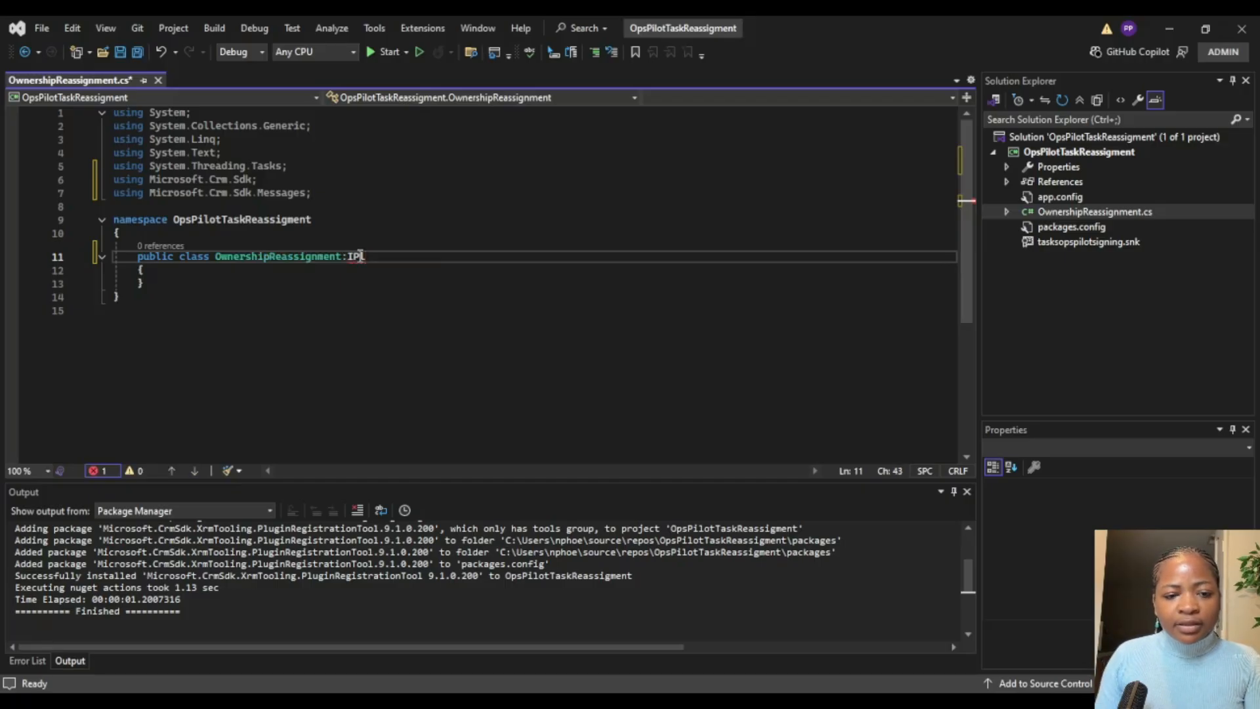
pyautogui.write('ugin')
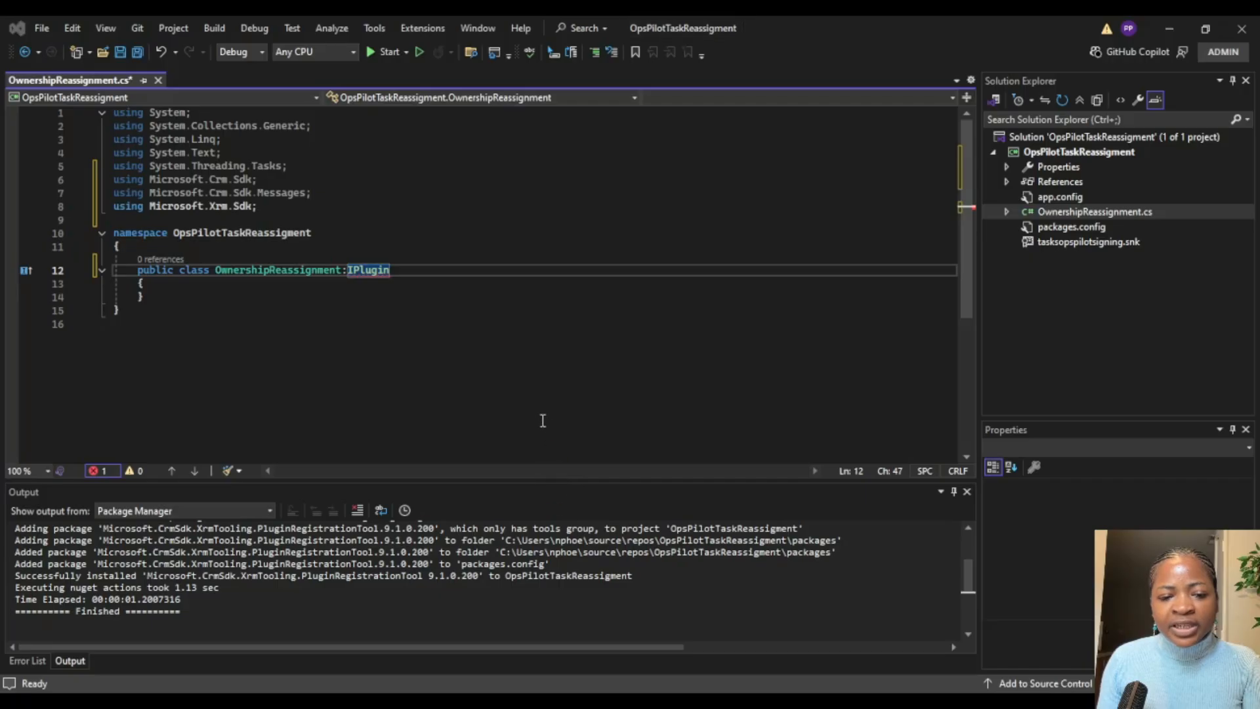
pyautogui.click(709, 493)
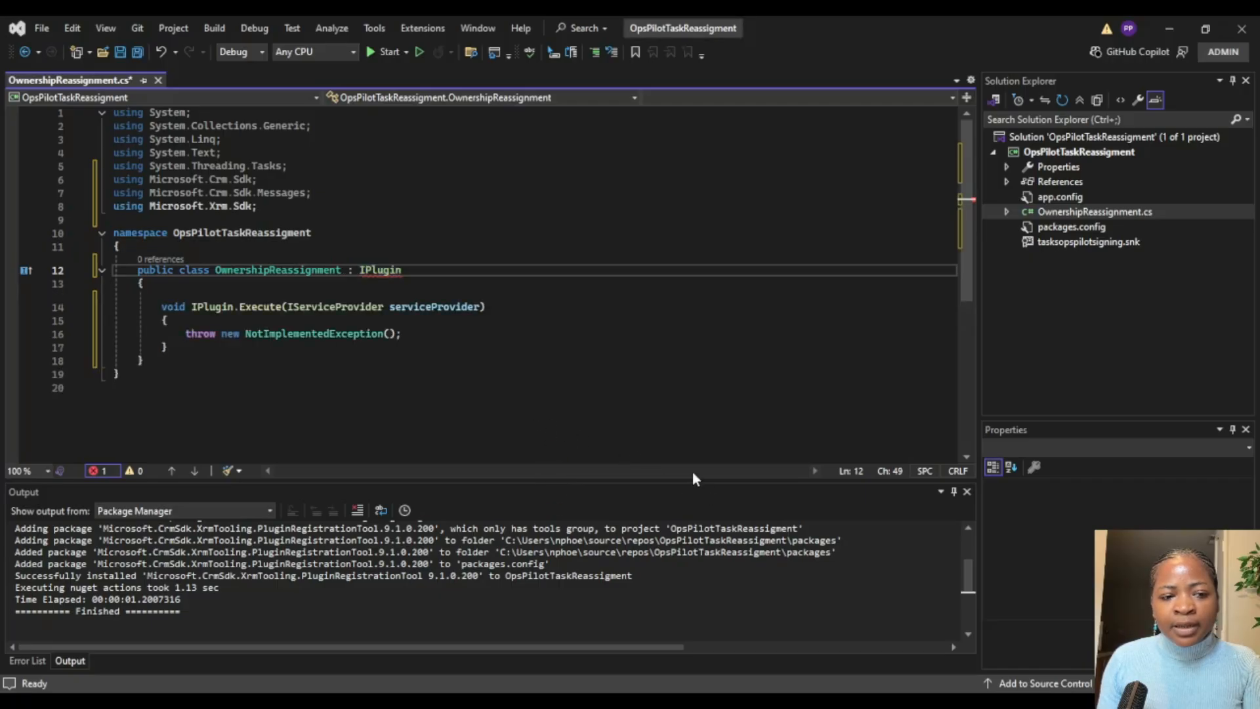
# Step: Remove the NotImplementedException throw statement from the IPlugin.Execute method and save OwnershipReassignment.cs
pyautogui.moveTo(403, 334); pyautogui.dragTo(186, 335)
pyautogui.press('Delete')
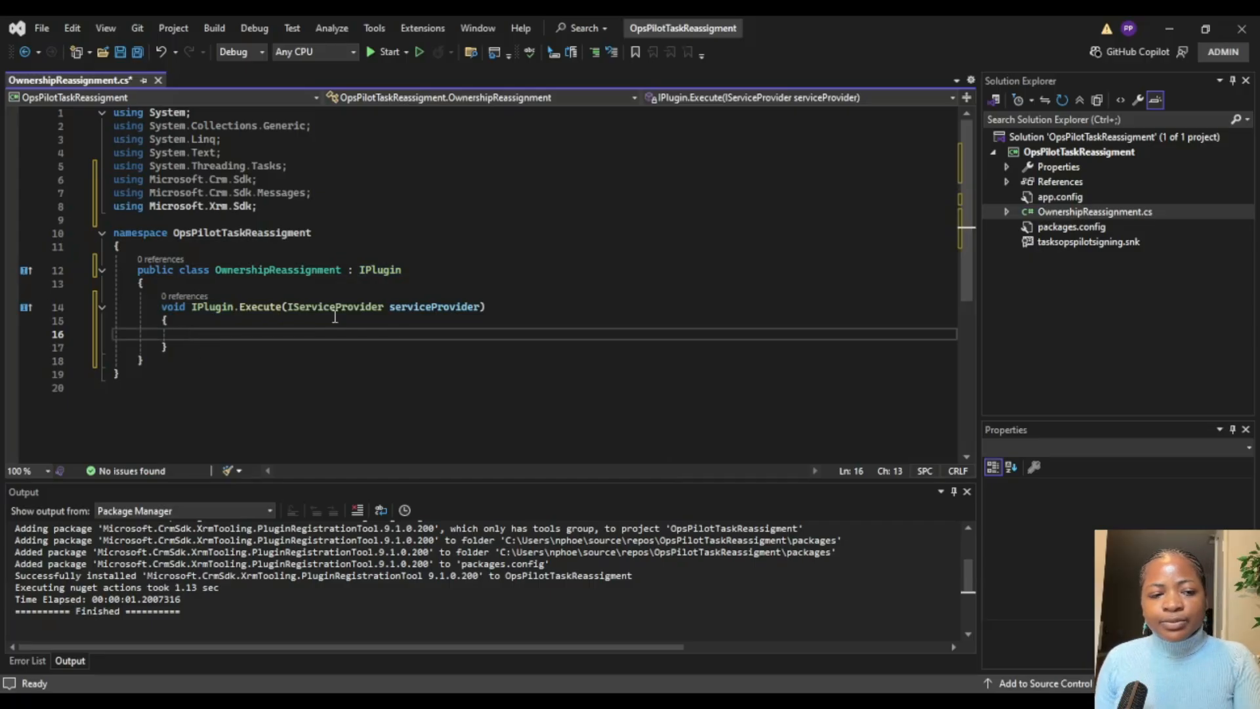
pyautogui.hotkey('ctrl', 's')
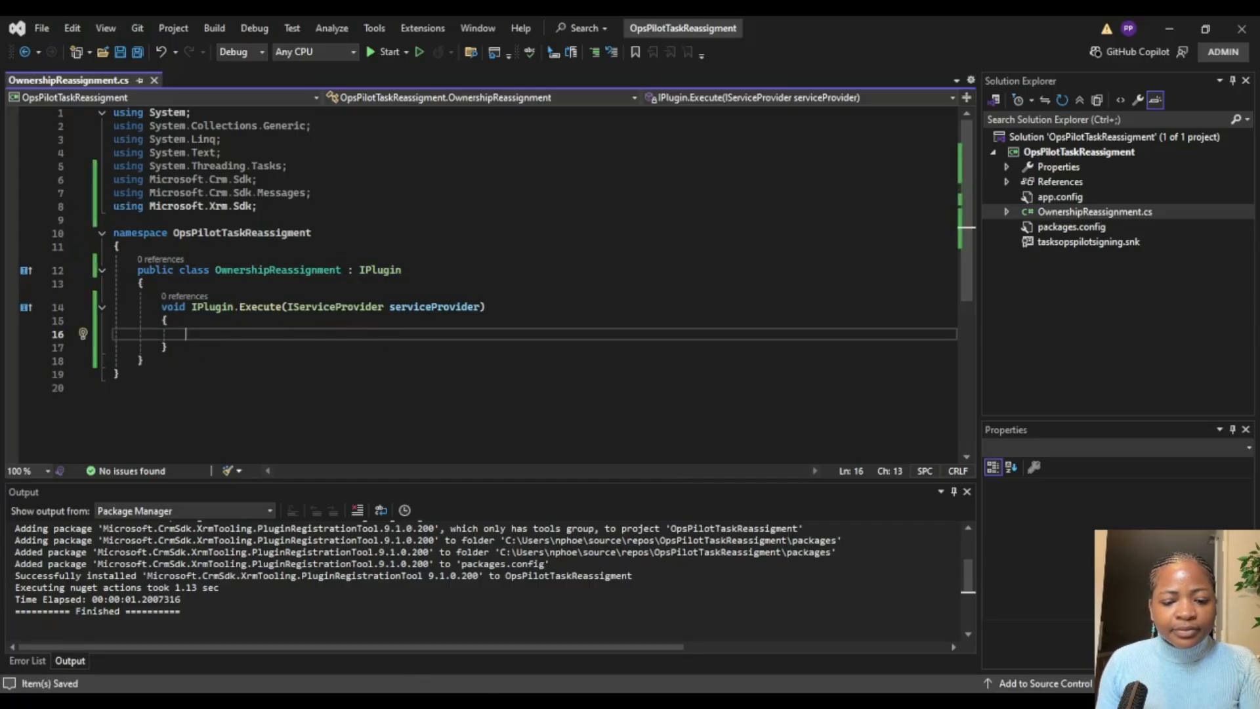
# Step: Paste the copied reassignment logic, with its service setup, input parameters and try/catch block, into the Execute method body and save the file
pyautogui.hotkey('alt', 'Tab')
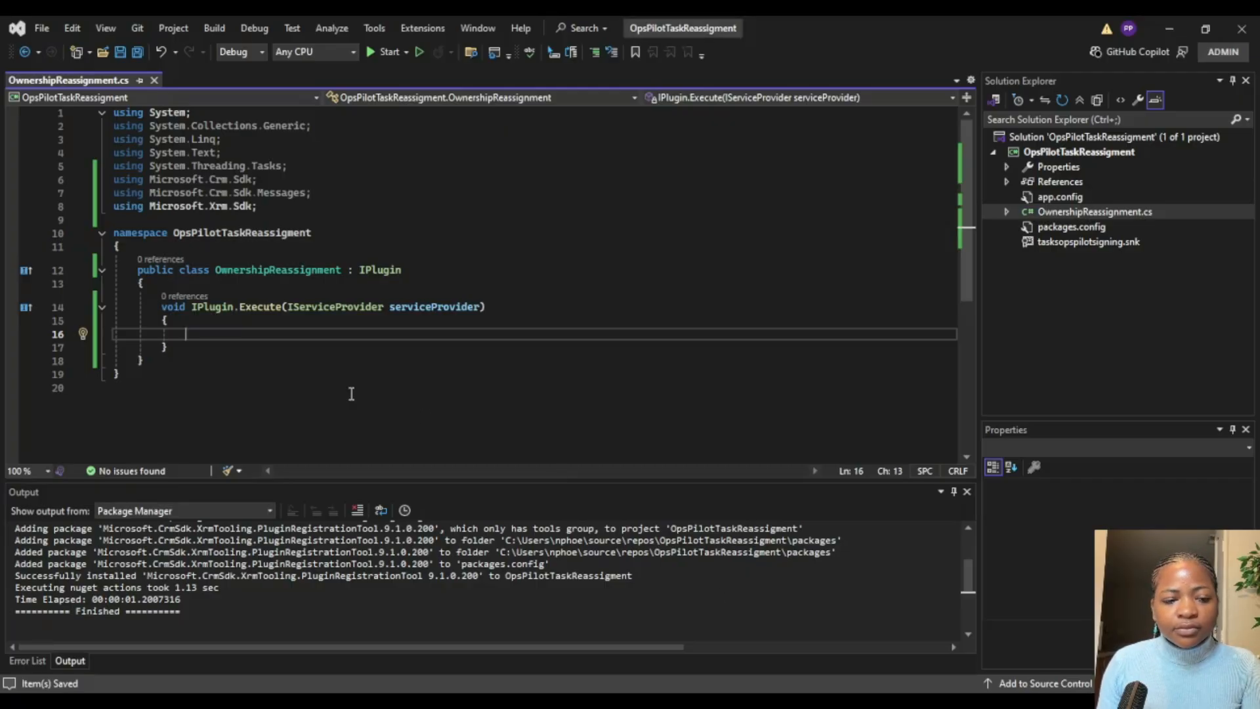
pyautogui.hotkey('ctrl', 'v')
pyautogui.scroll(5, 454, 306)
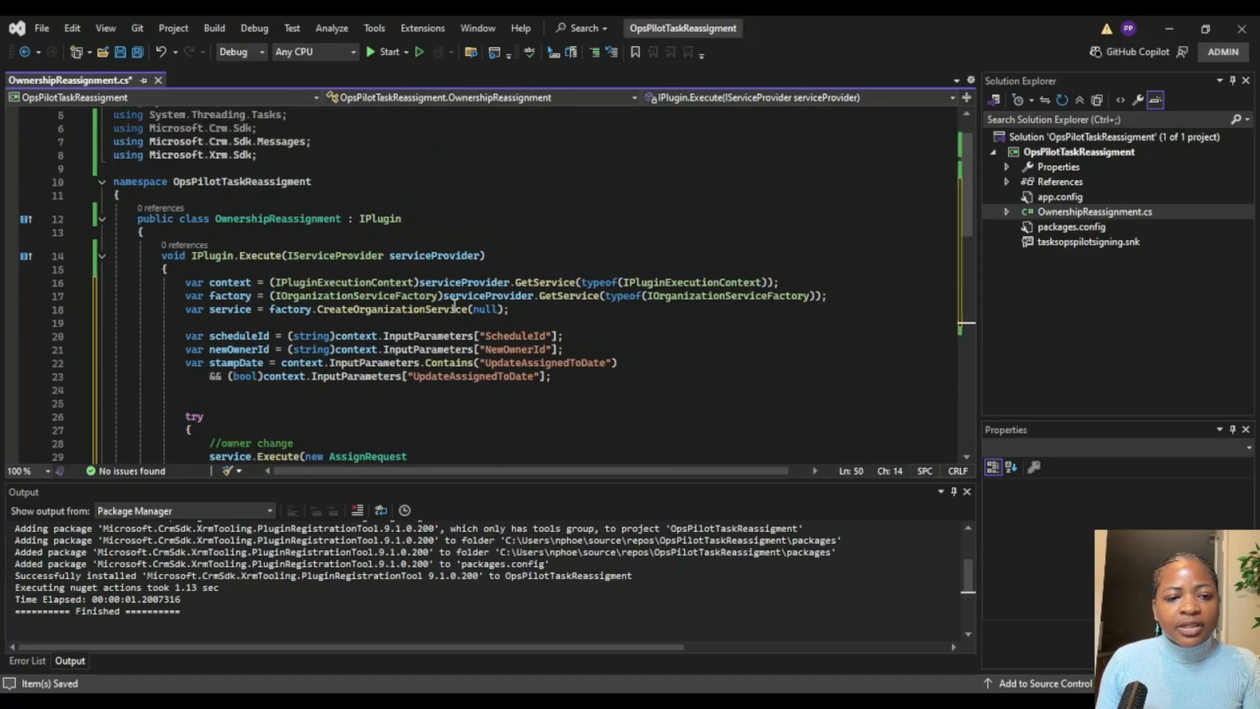
pyautogui.hotkey('ctrl', 's')
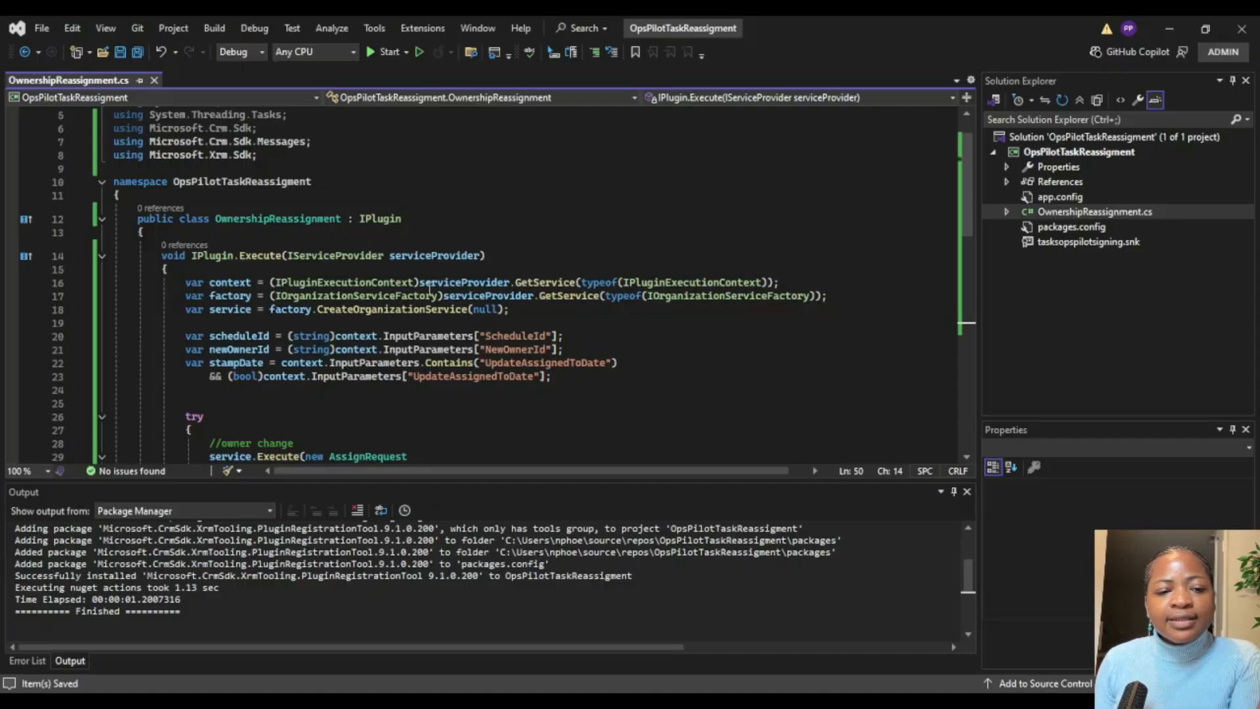
# Step: Append the comment "//for systemuser" to the CreateOrganizationService(null) line and save the file
pyautogui.doubleClick(483, 309)
pyautogui.click(515, 310)
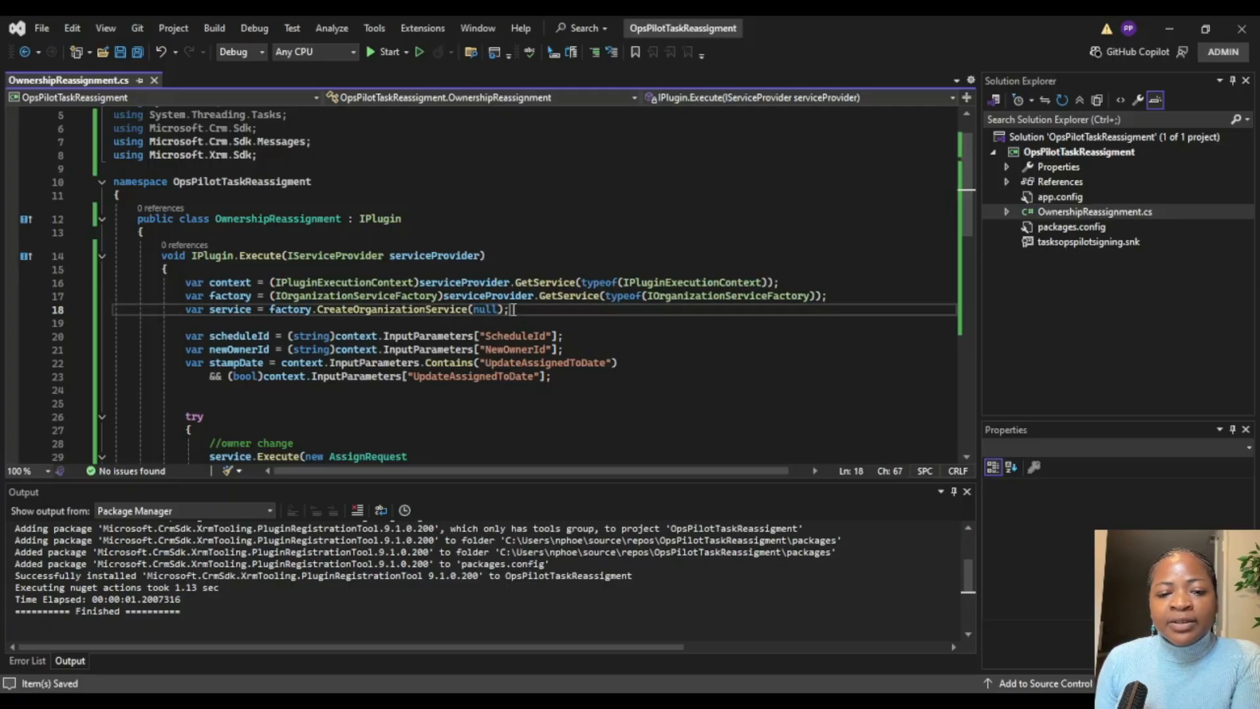
pyautogui.write('//')
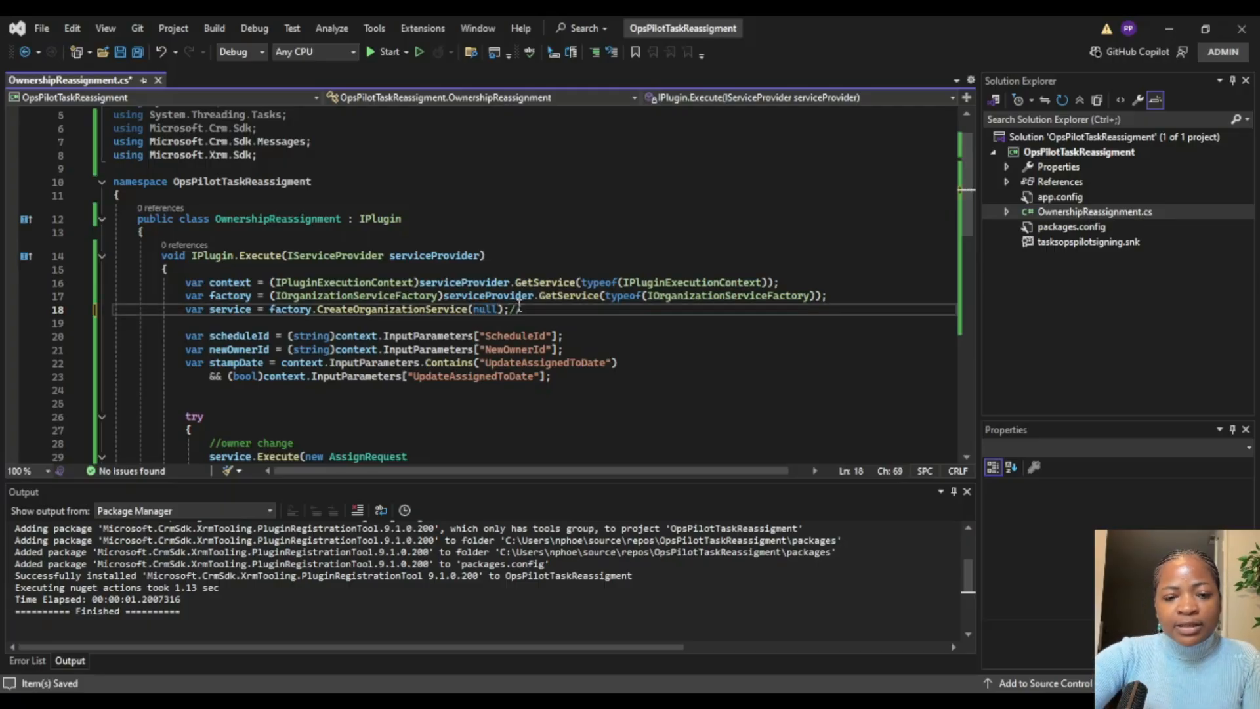
pyautogui.write('for system')
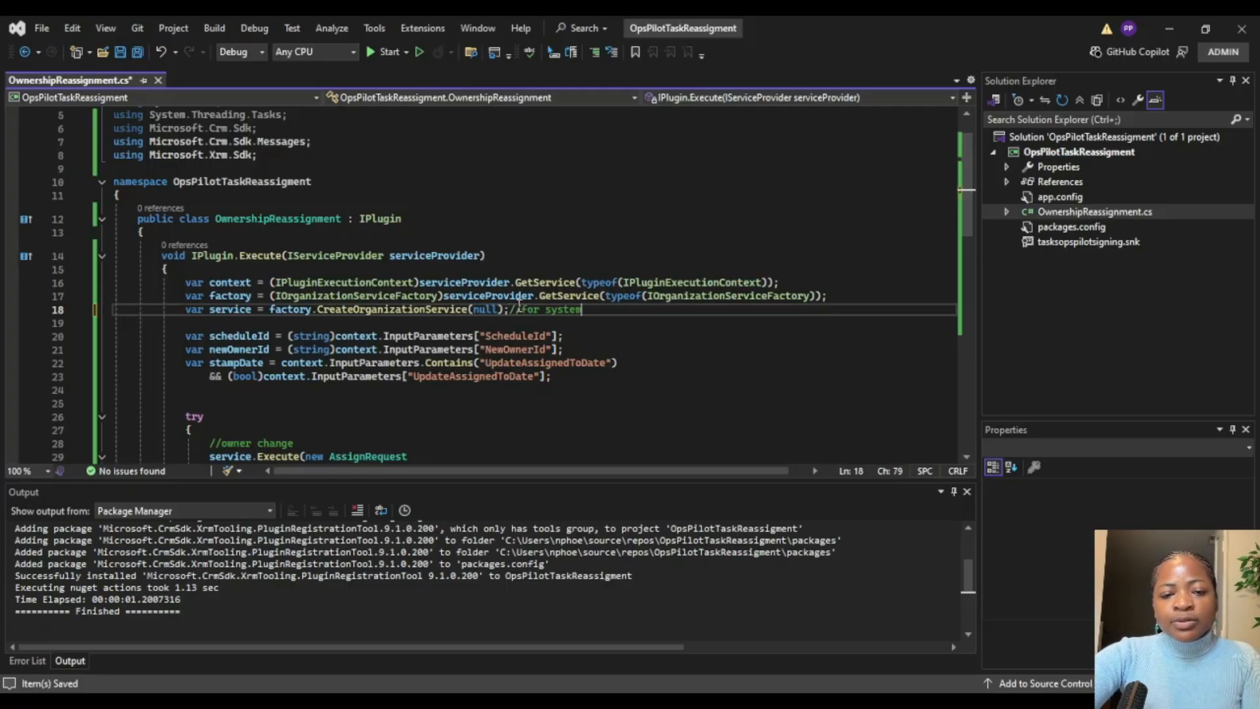
pyautogui.write('user')
pyautogui.hotkey('ctrl', 's')
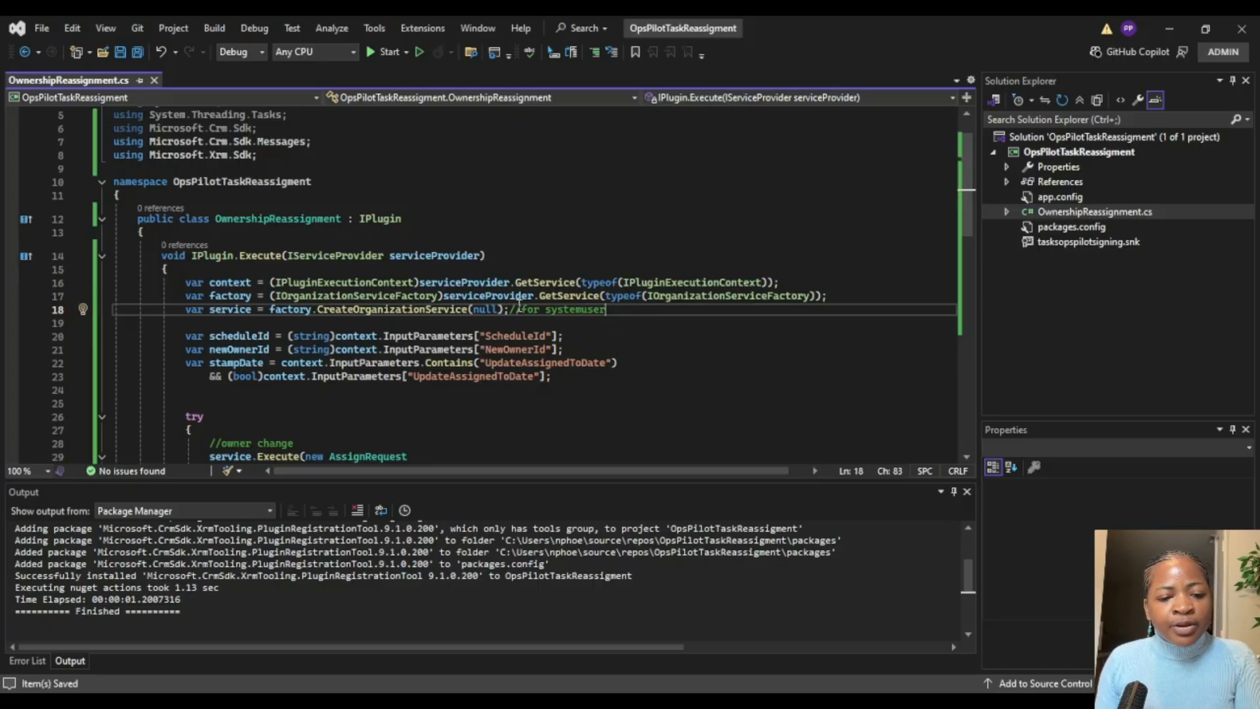
# Step: Review the lines that read the ScheduleId, NewOwnerId and UpdateAssignedToDate input parameters
pyautogui.moveTo(187, 339); pyautogui.dragTo(568, 336)
pyautogui.click(576, 334)
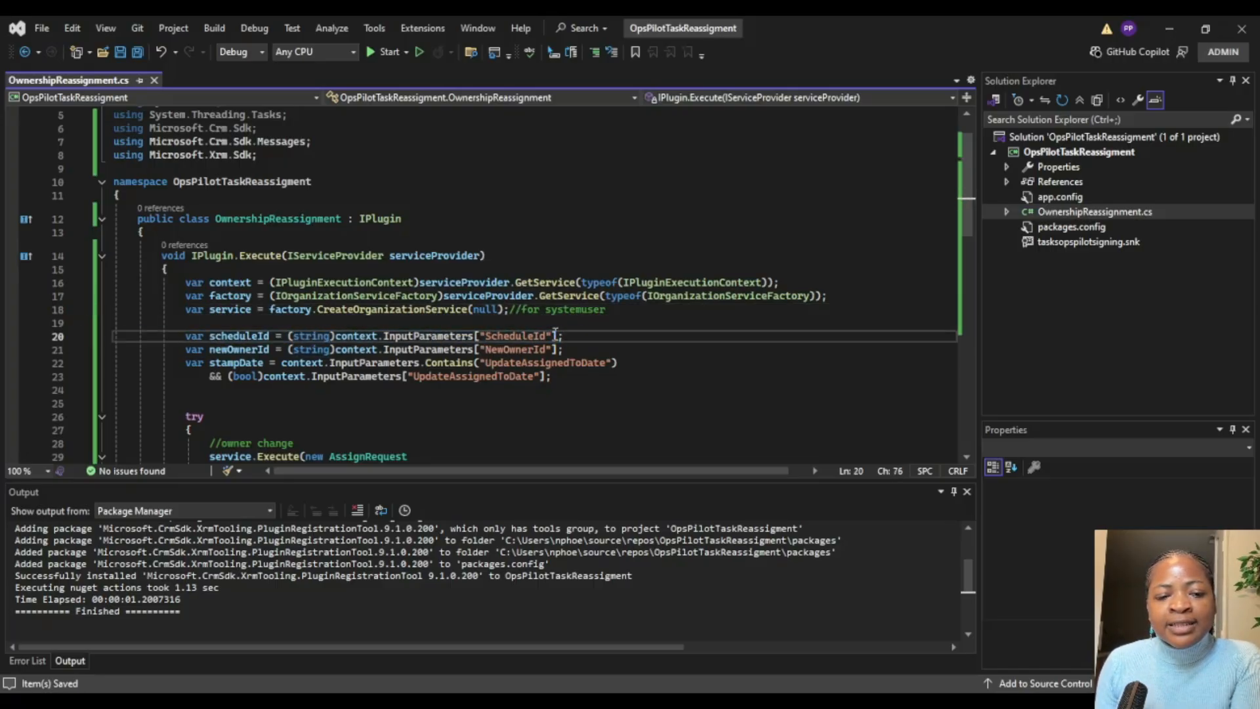
pyautogui.doubleClick(507, 352)
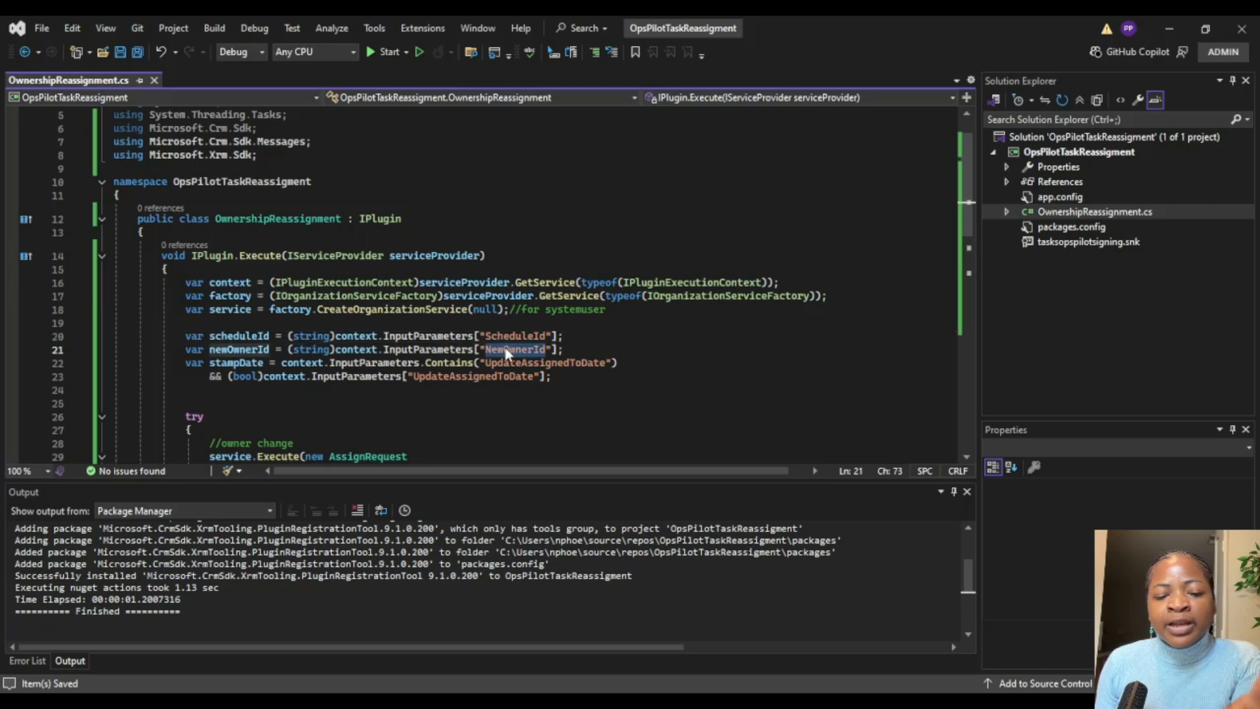
pyautogui.doubleClick(520, 364)
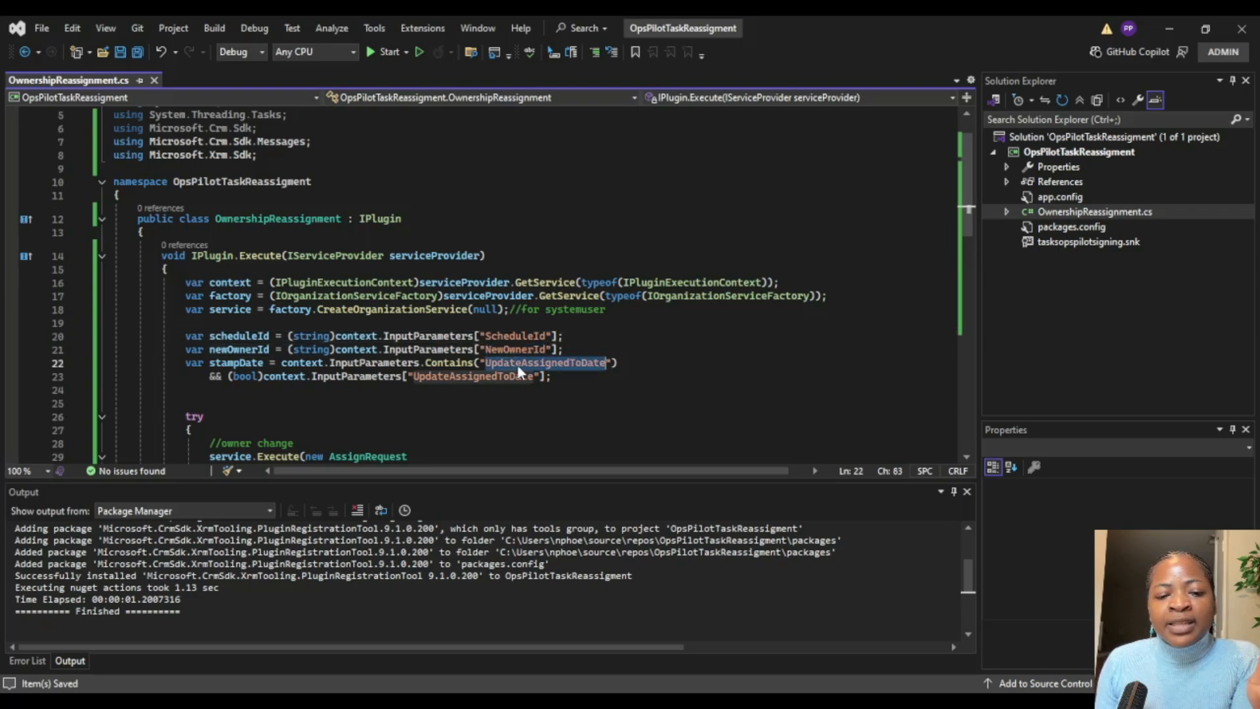
pyautogui.click(403, 376)
pyautogui.scroll(-4, 266, 321)
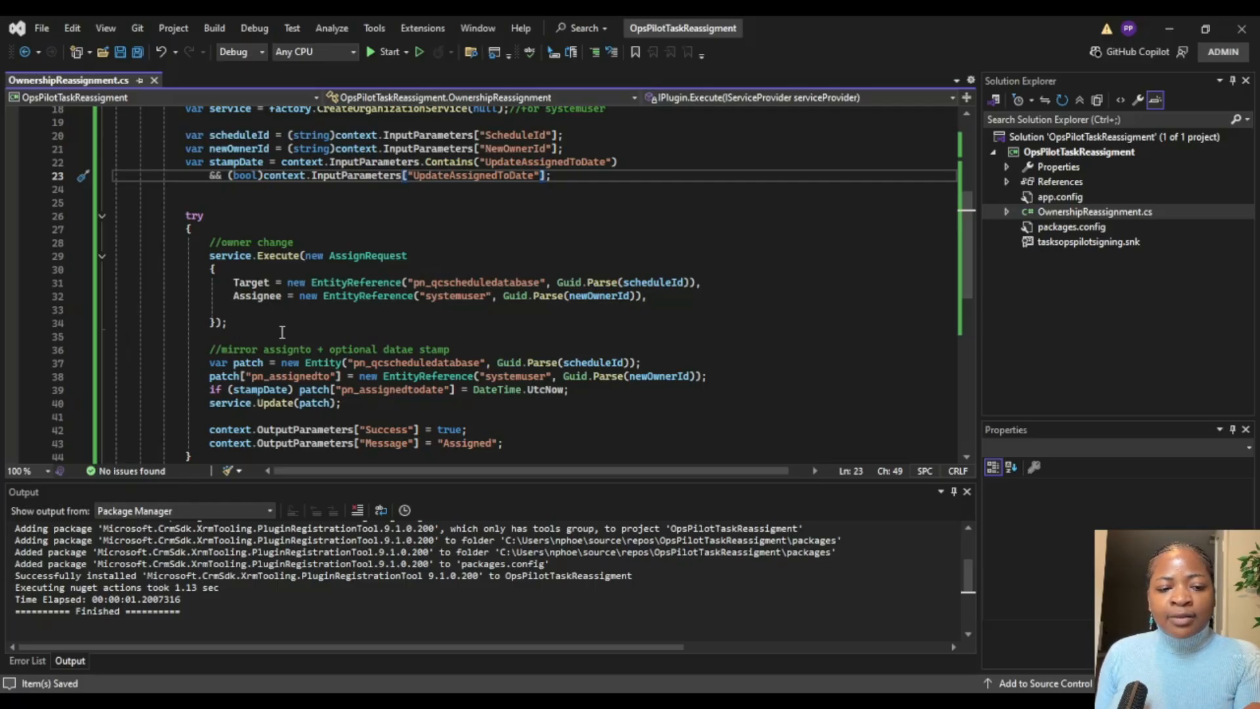
# Step: Examine the try/catch block: the AssignRequest on pn_qcscheduledatabase, the pn_assignedto patch, the output parameters and the exception handling
pyautogui.doubleClick(456, 284)
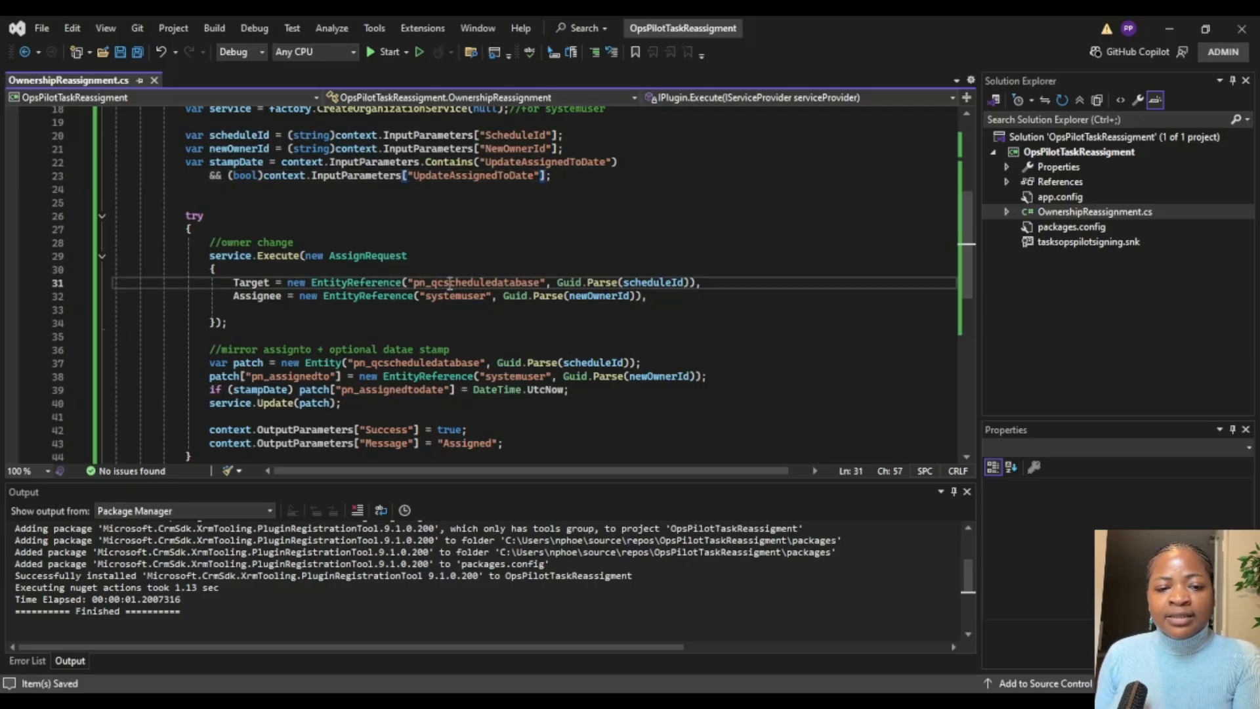
pyautogui.scroll(-1, 364, 284)
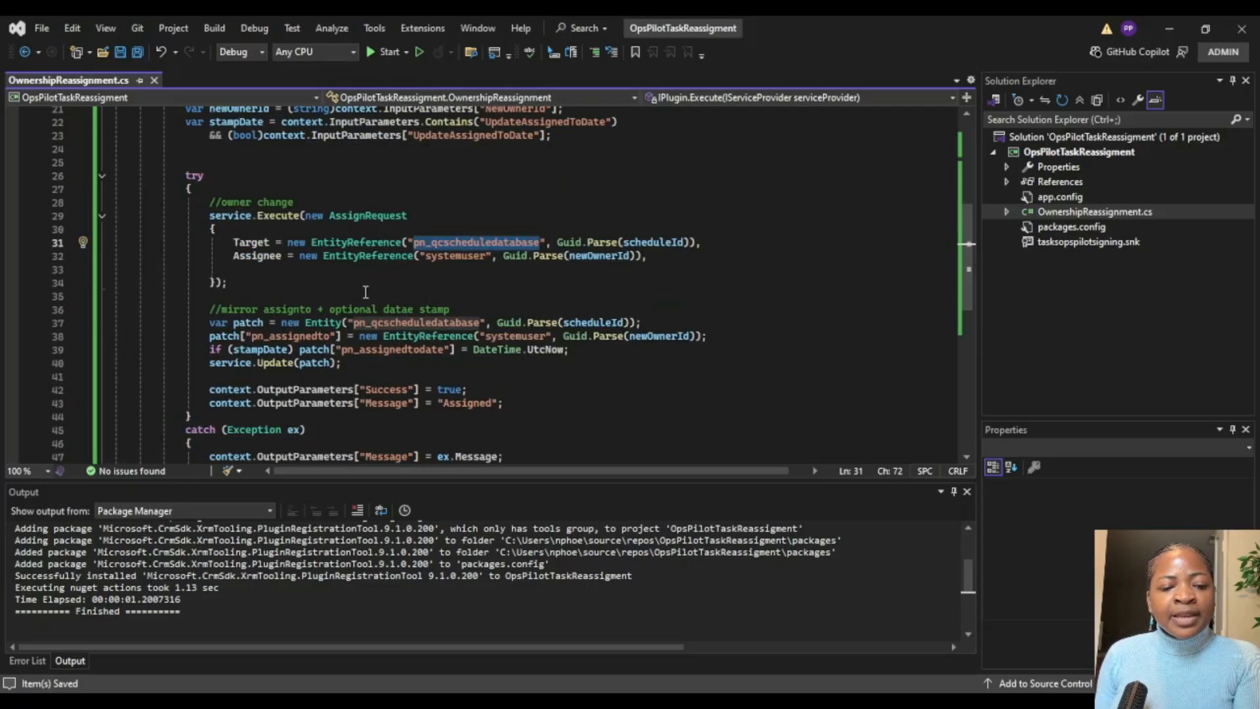
pyautogui.scroll(-1, 365, 263)
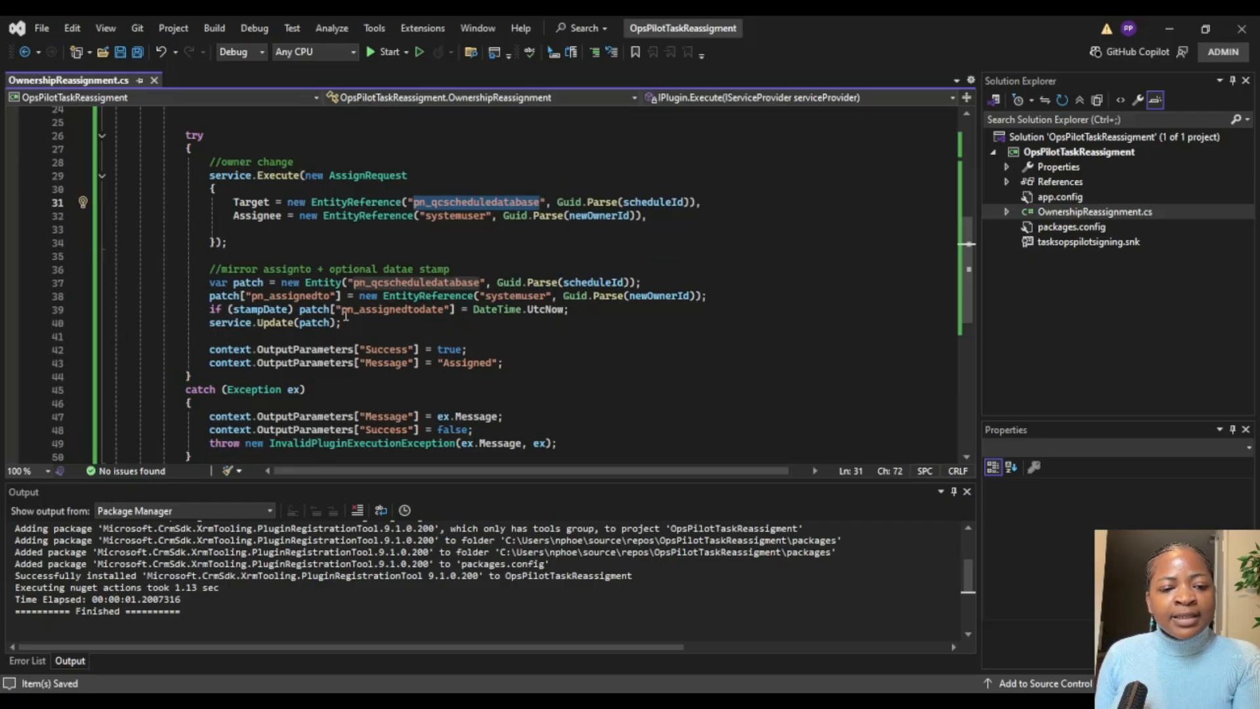
pyautogui.scroll(-1, 345, 315)
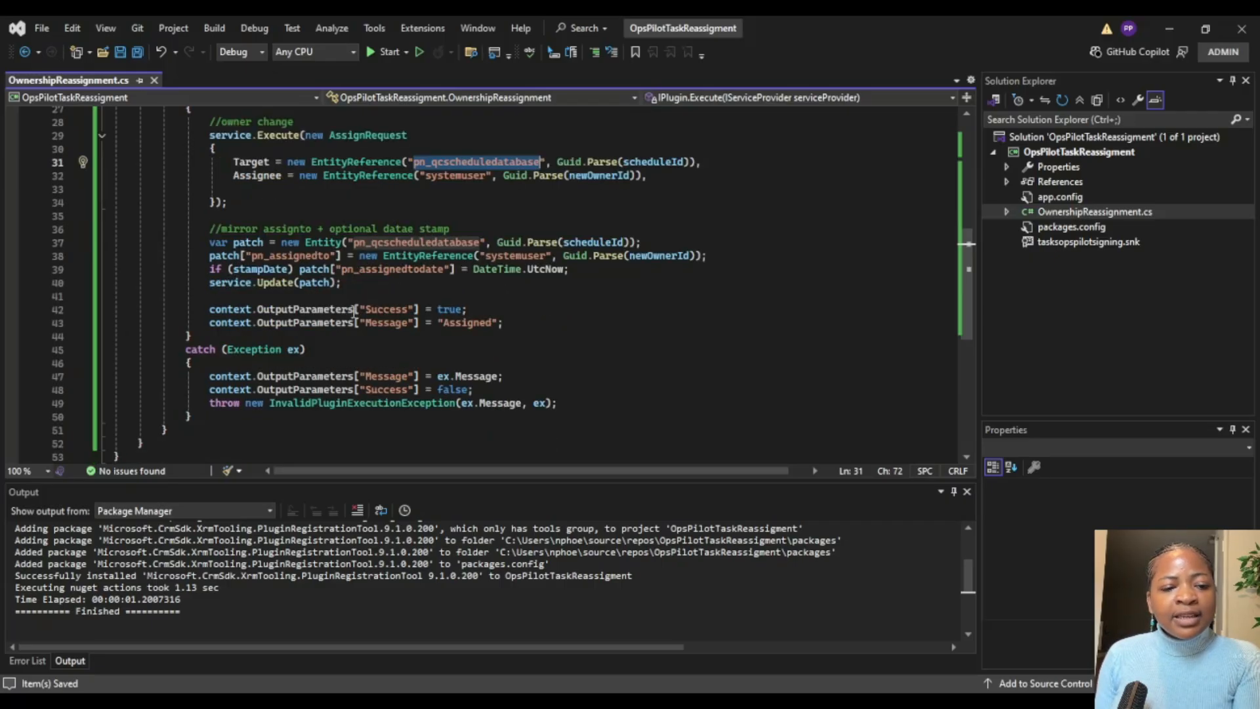
pyautogui.click(210, 255)
pyautogui.moveTo(210, 256); pyautogui.dragTo(603, 266)
pyautogui.moveTo(715, 273)
pyautogui.mouseDown()
pyautogui.moveTo(719, 242)
pyautogui.moveTo(719, 271)
pyautogui.moveTo(722, 255)
pyautogui.mouseUp()
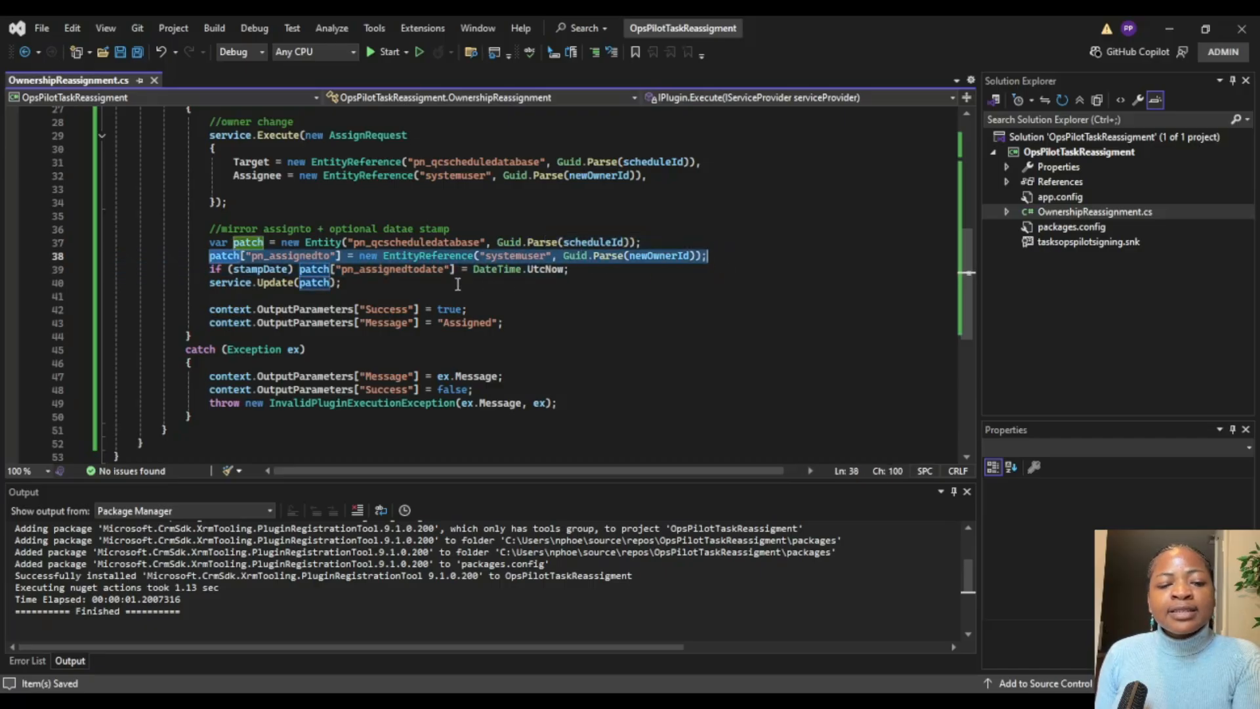
pyautogui.scroll(-2, 477, 322)
pyautogui.scroll(3, 477, 323)
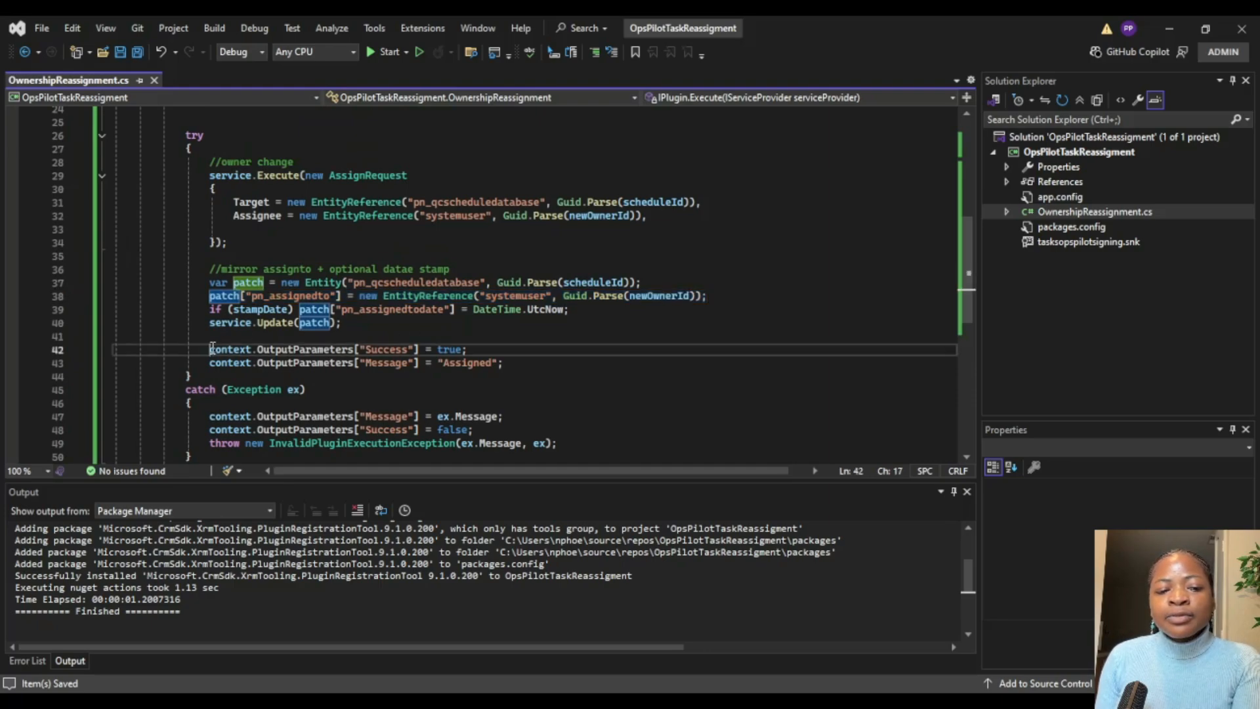
pyautogui.click(211, 349)
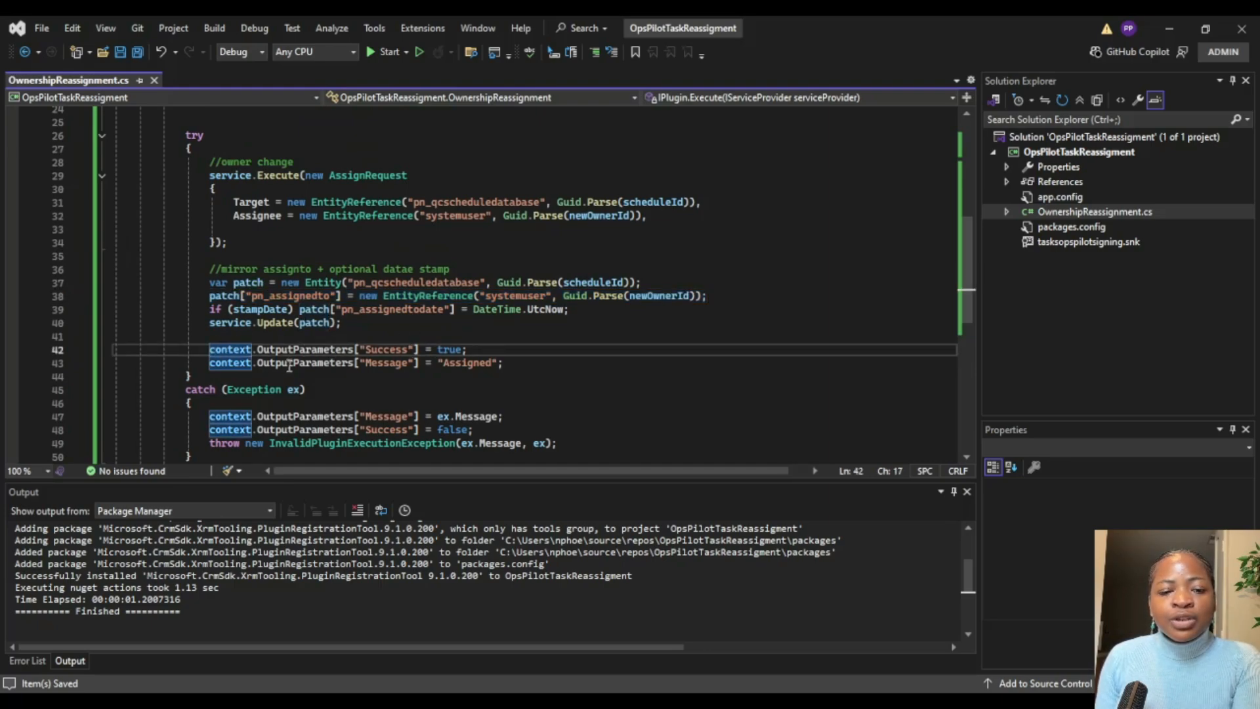
pyautogui.scroll(-5, 551, 361)
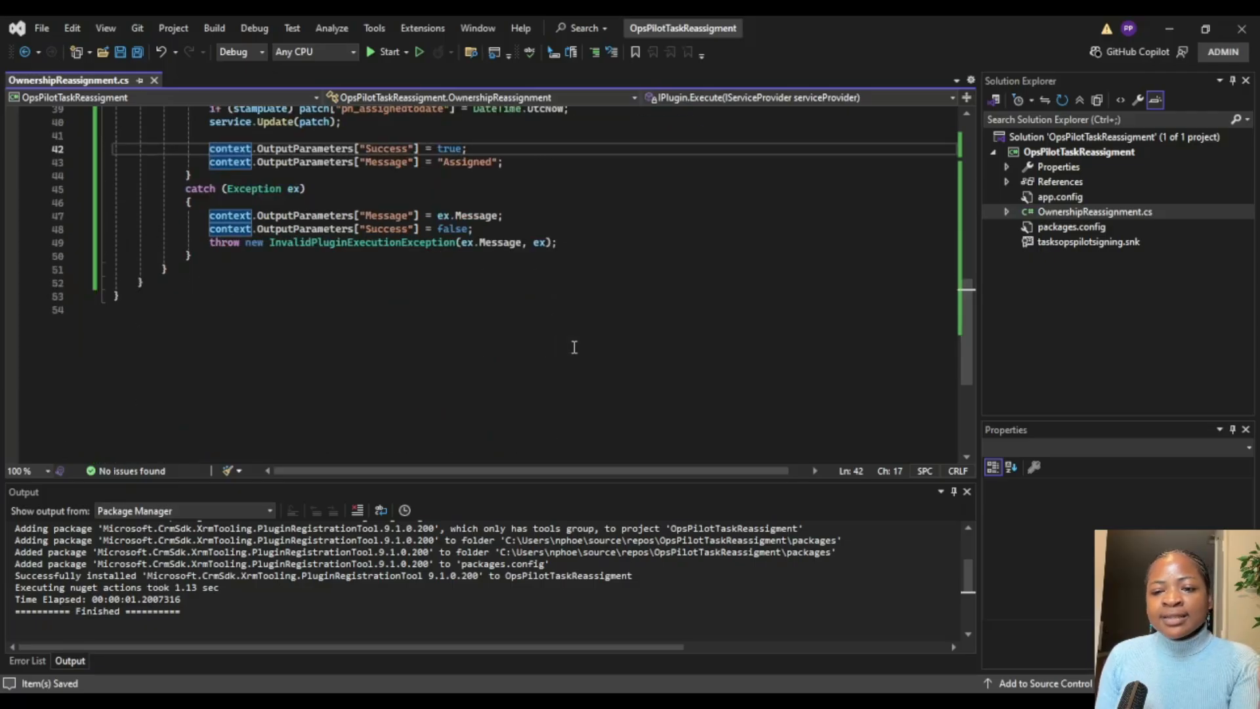
pyautogui.click(576, 299)
pyautogui.scroll(12, 576, 299)
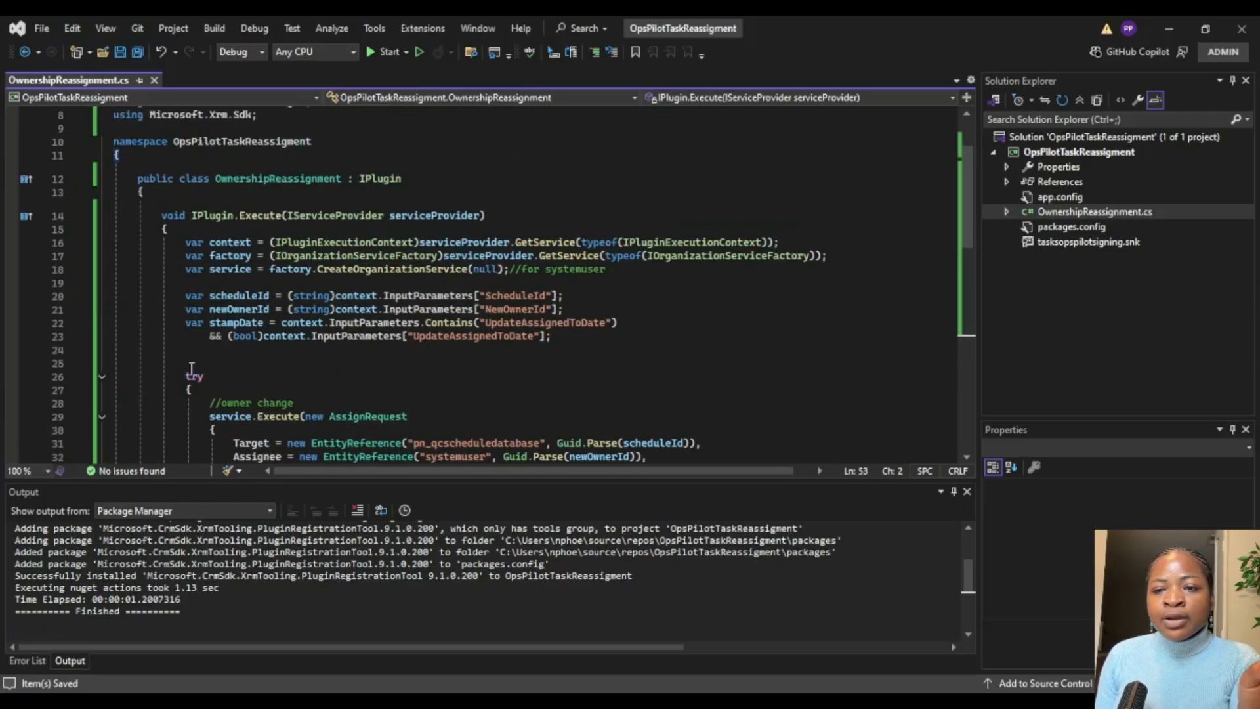
# Step: Build the OpsPilotTaskReassigment project and enlarge the build output area to check the result
pyautogui.click(1102, 153)
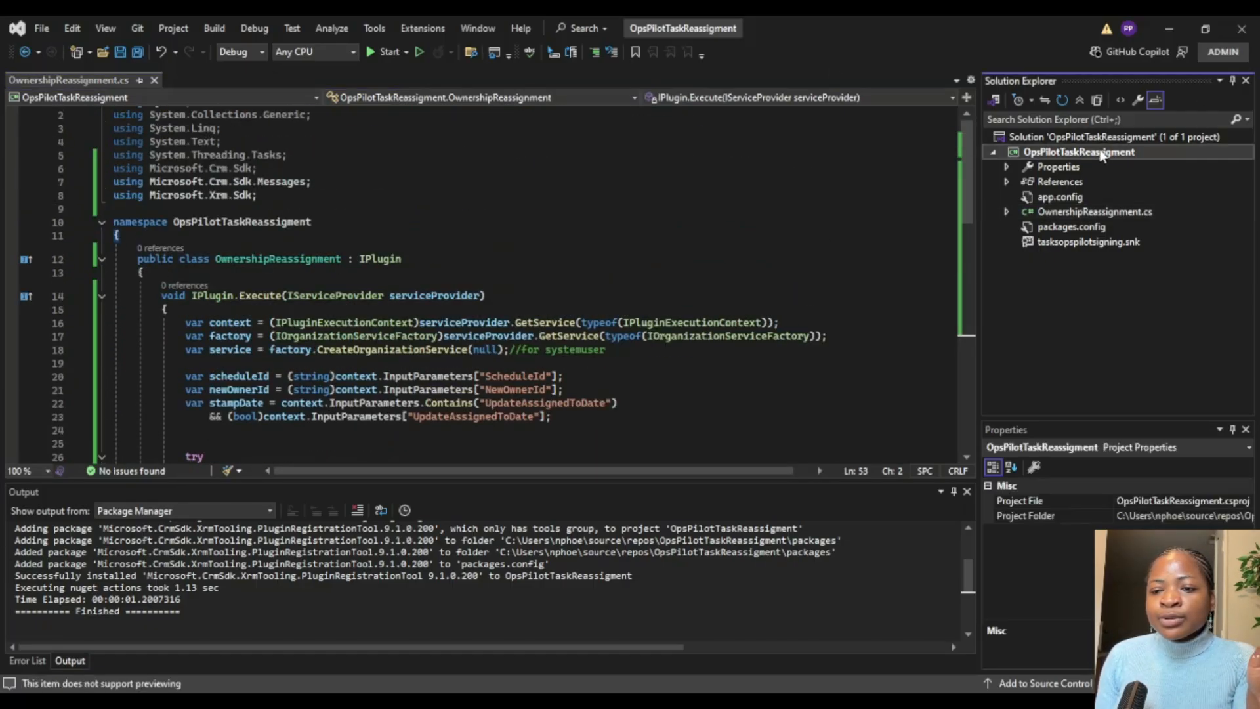
pyautogui.hotkey('ctrl', 'shift', 'b')
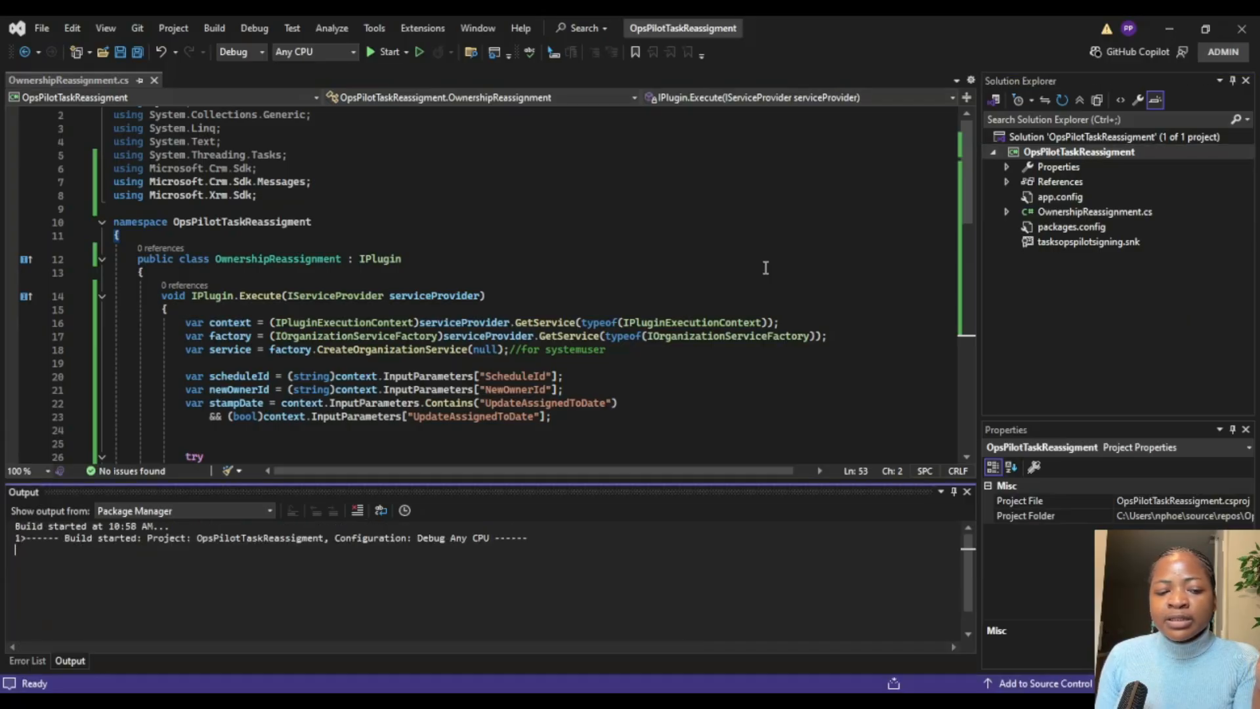
pyautogui.moveTo(455, 483); pyautogui.dragTo(467, 407)
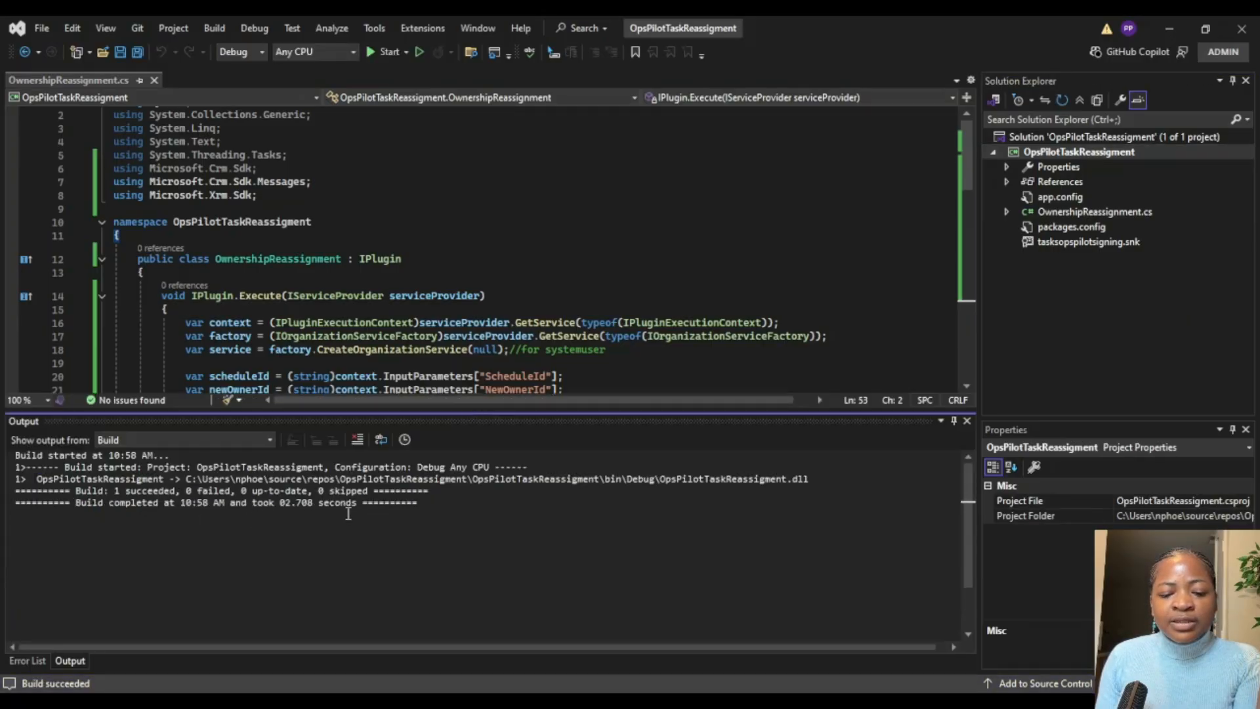
# Step: Switch to the Plugin Registration Tool and refresh the registered plugins and custom workflow activities of the Dev connection
pyautogui.click(716, 701)
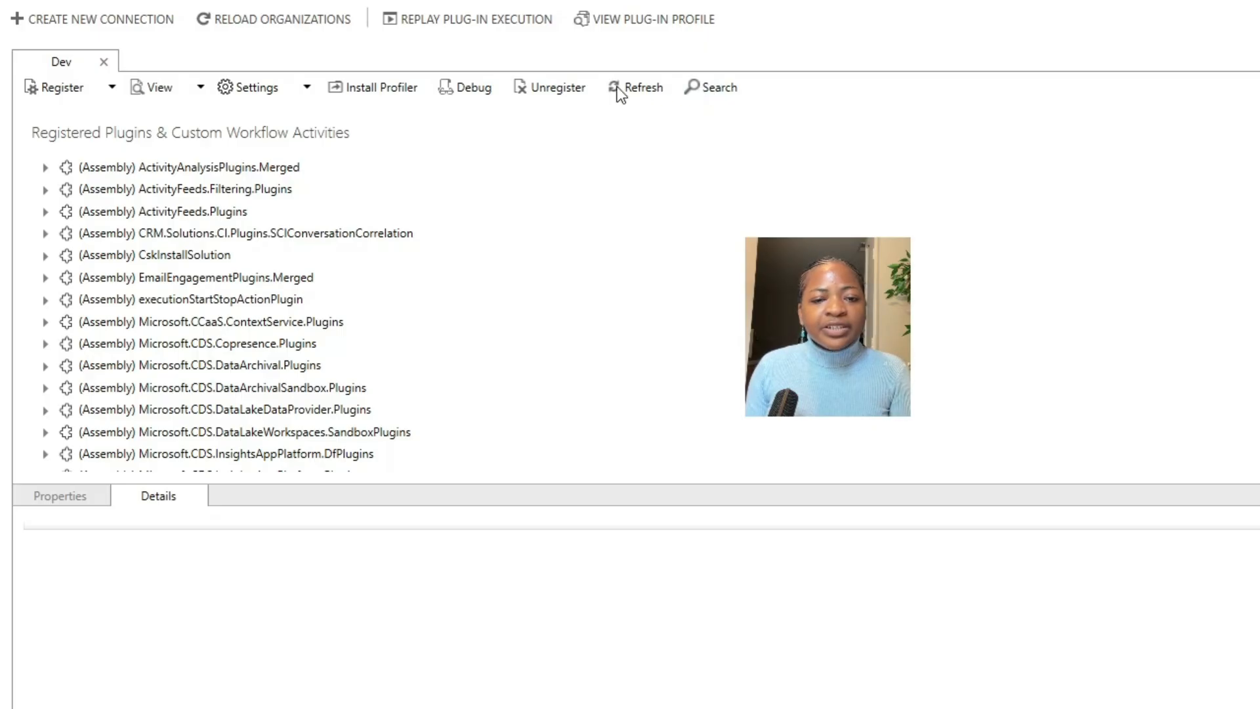
pyautogui.click(1065, 256)
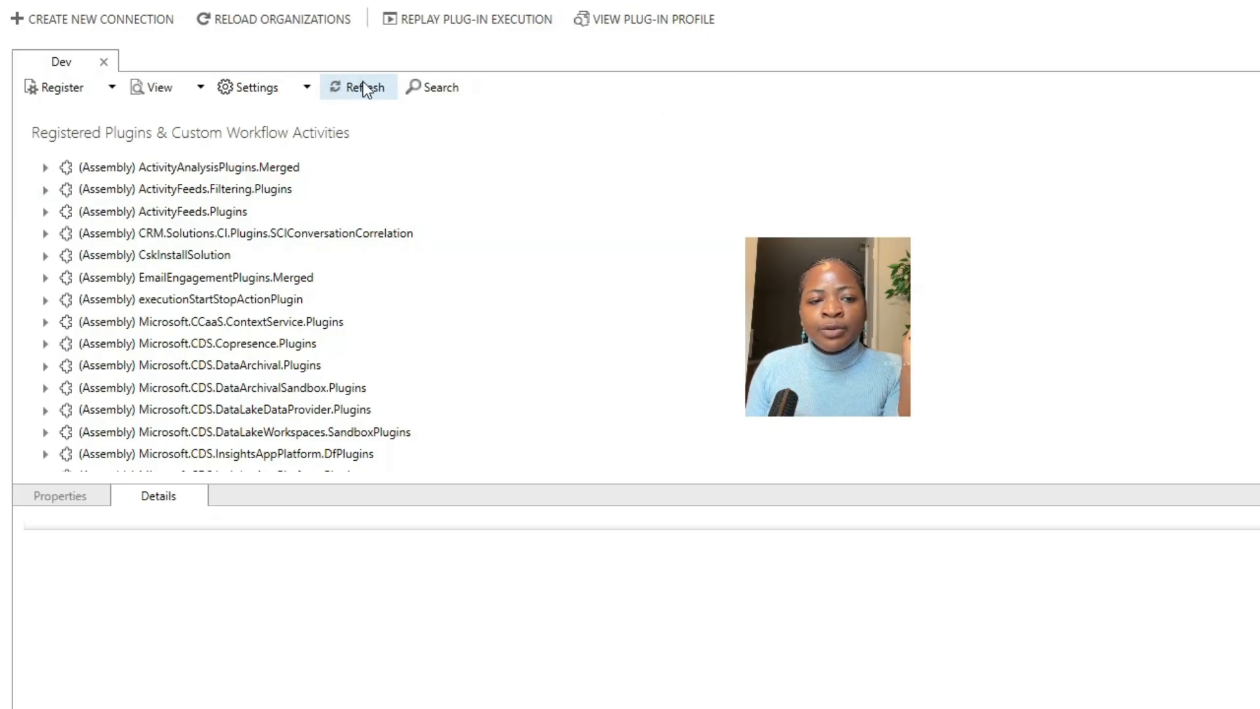
pyautogui.click(340, 88)
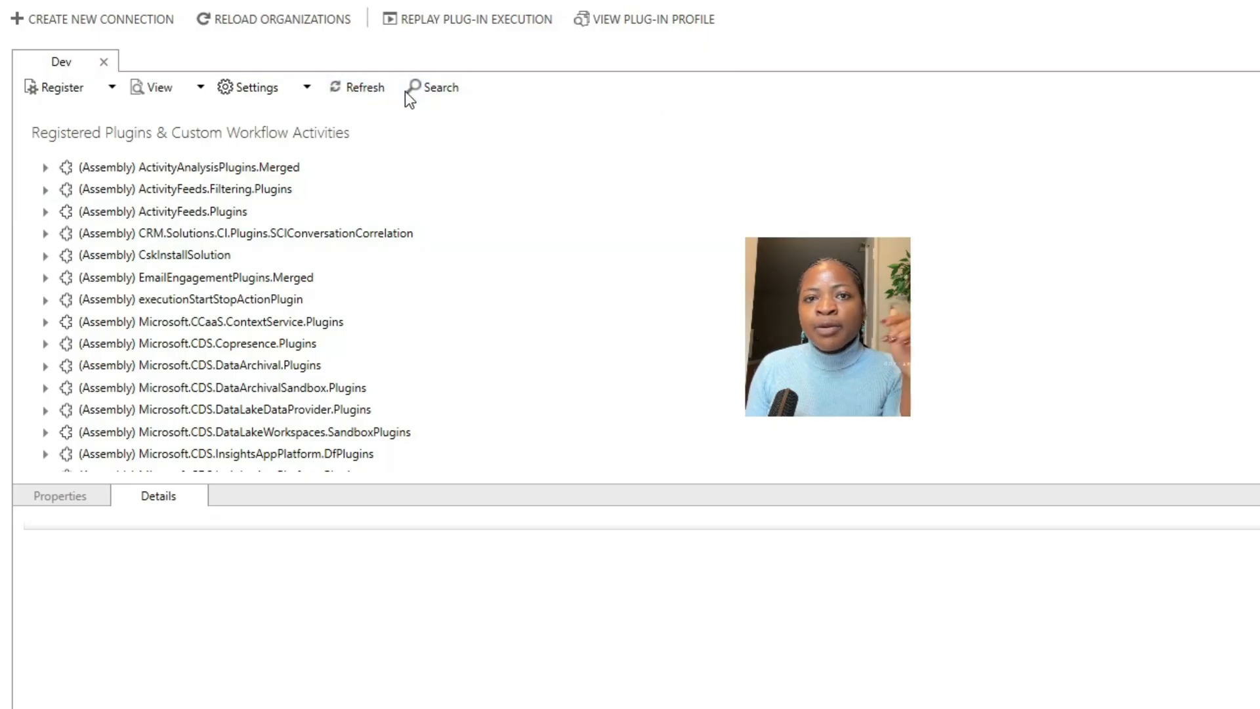
pyautogui.click(340, 86)
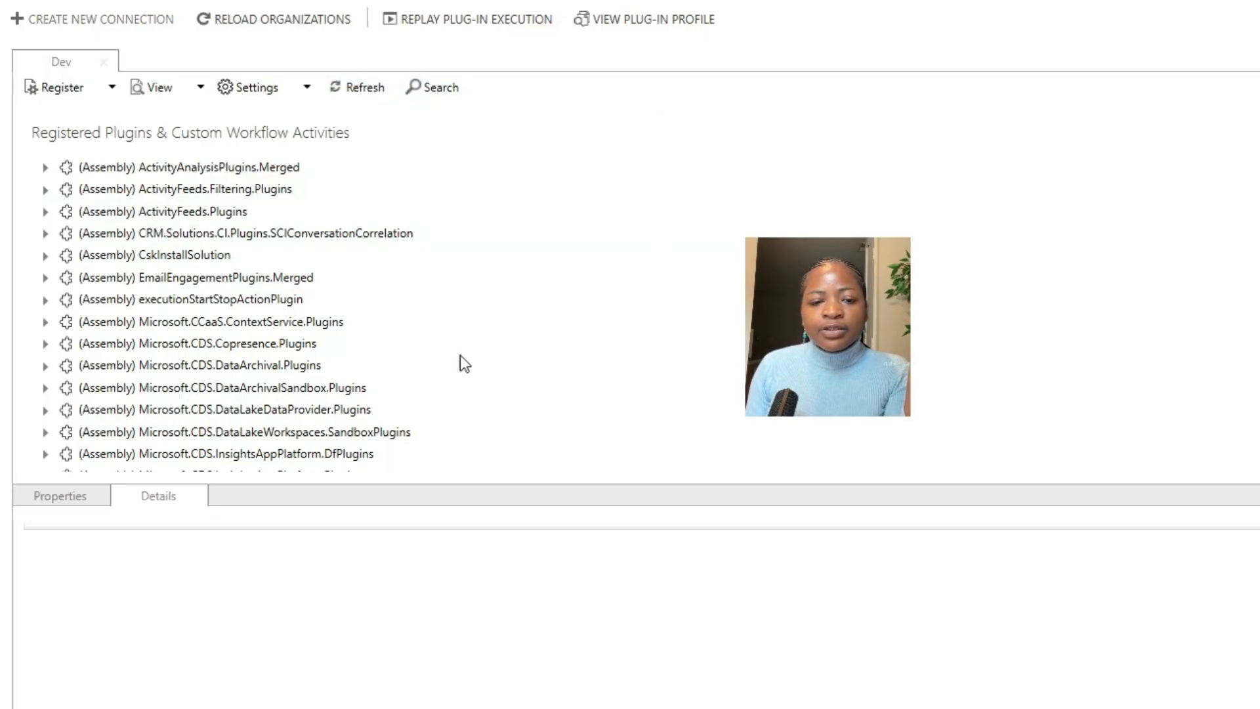
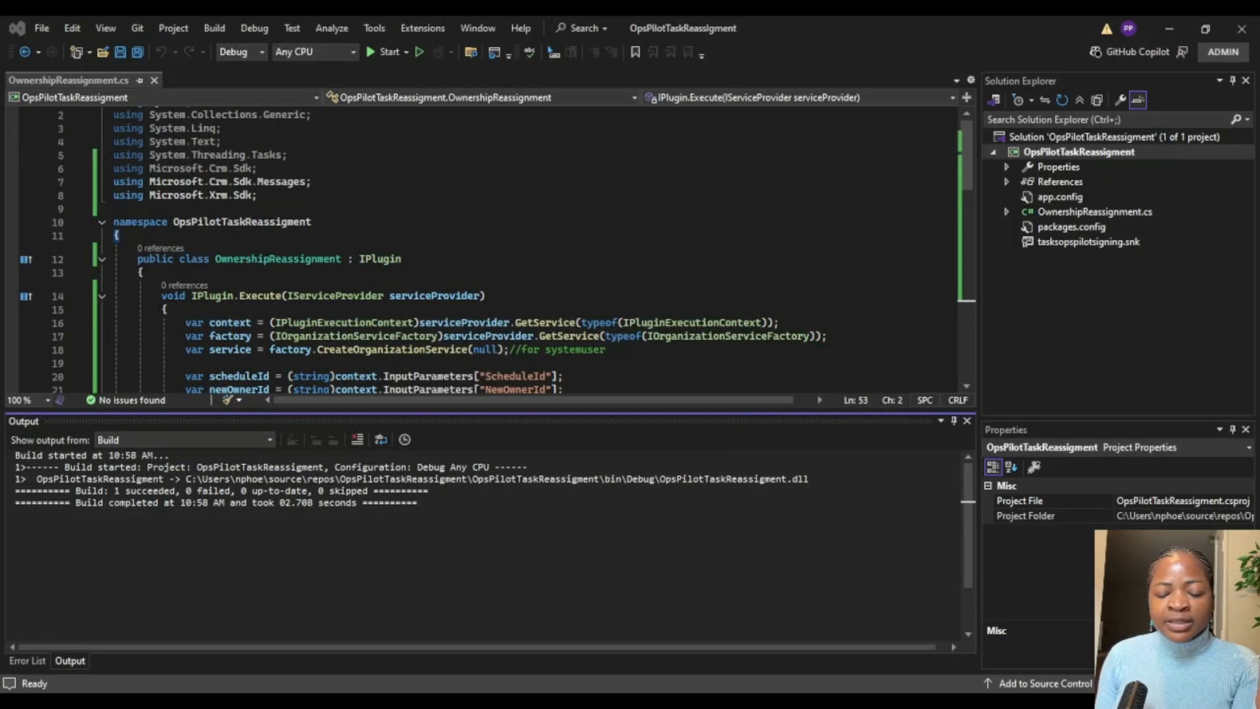
# Step: Add a comment line above the namespace reading OpsPilotTaskReassigment.OwnershipReassignment and copy that full class name
pyautogui.doubleClick(238, 223)
pyautogui.hotkey('ctrl', 'c')
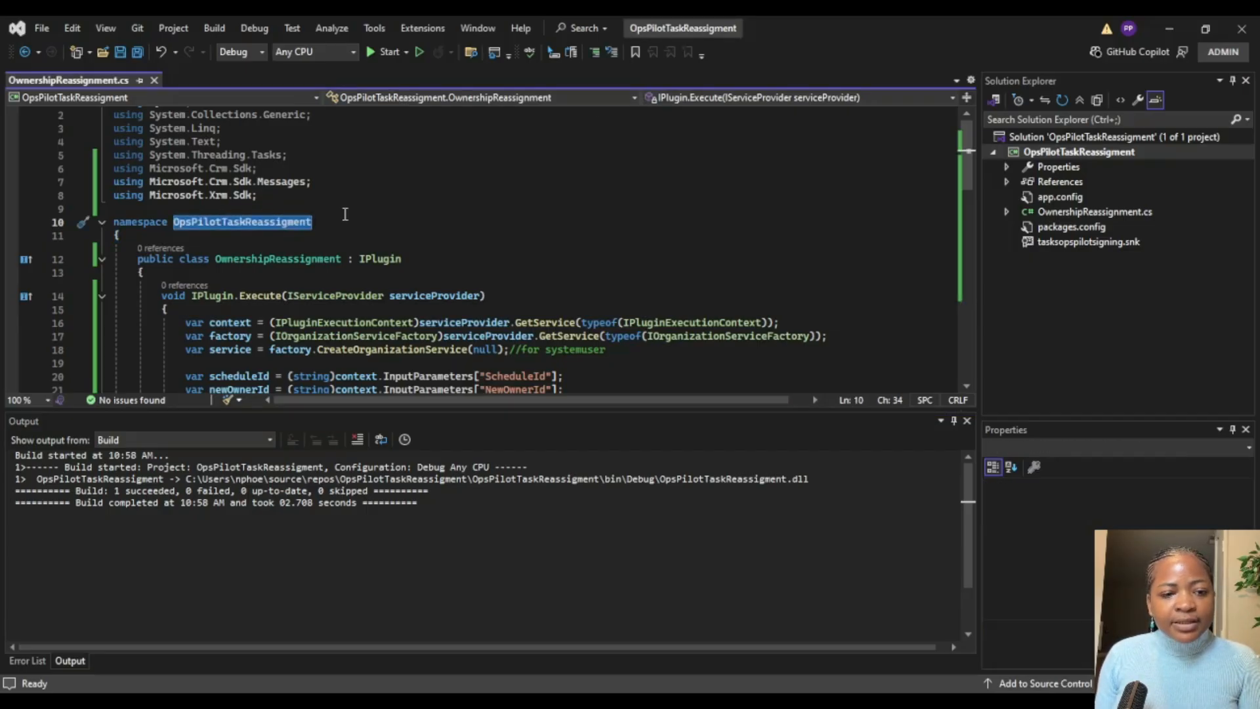
pyautogui.click(345, 215)
pyautogui.write('//')
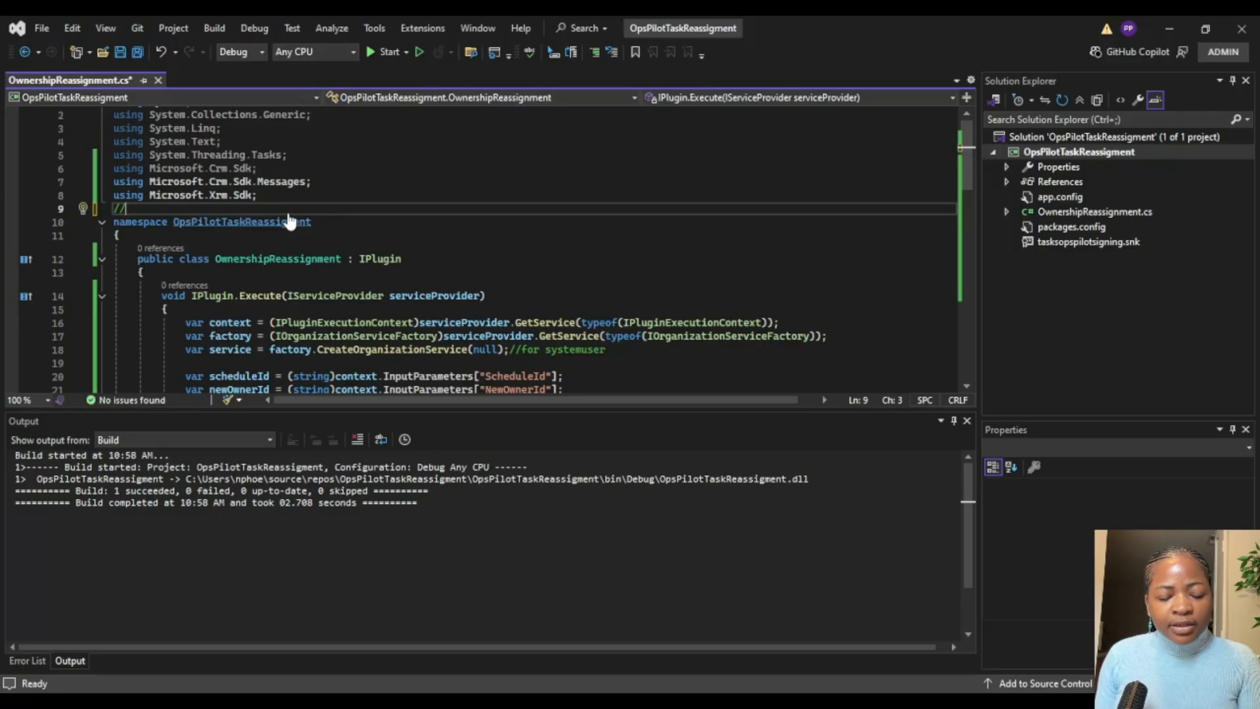
pyautogui.hotkey('ctrl', 'v')
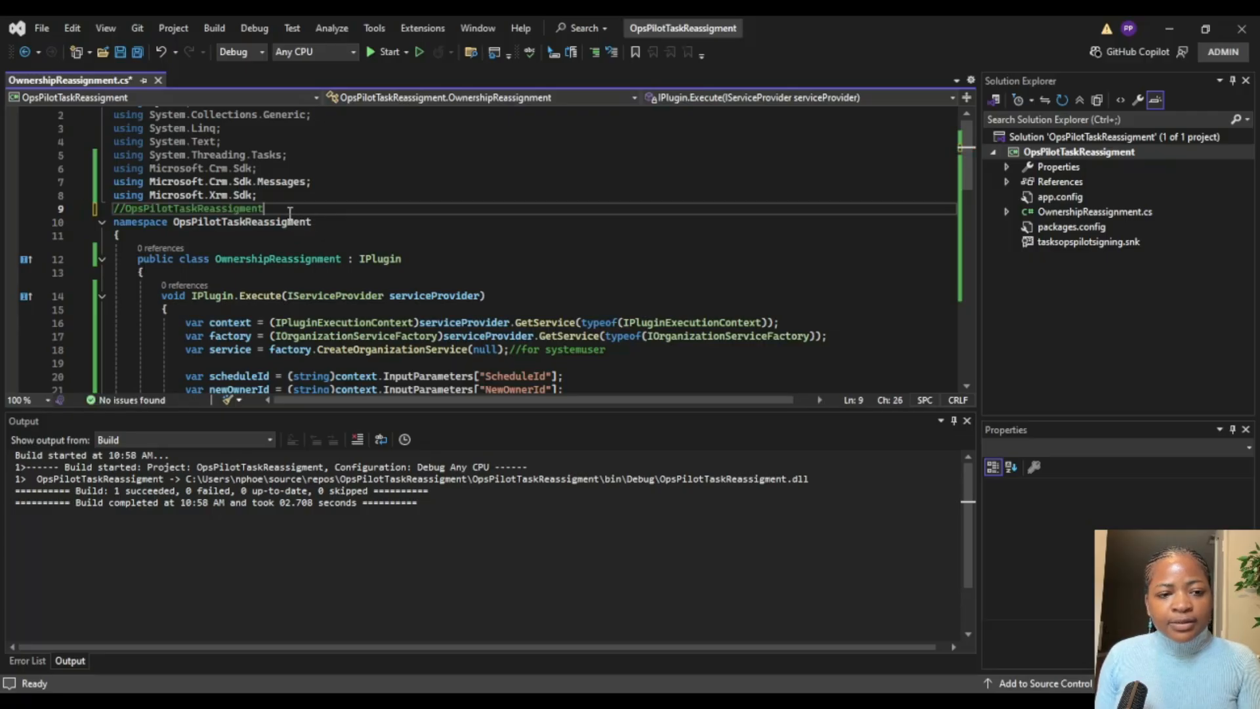
pyautogui.write('.')
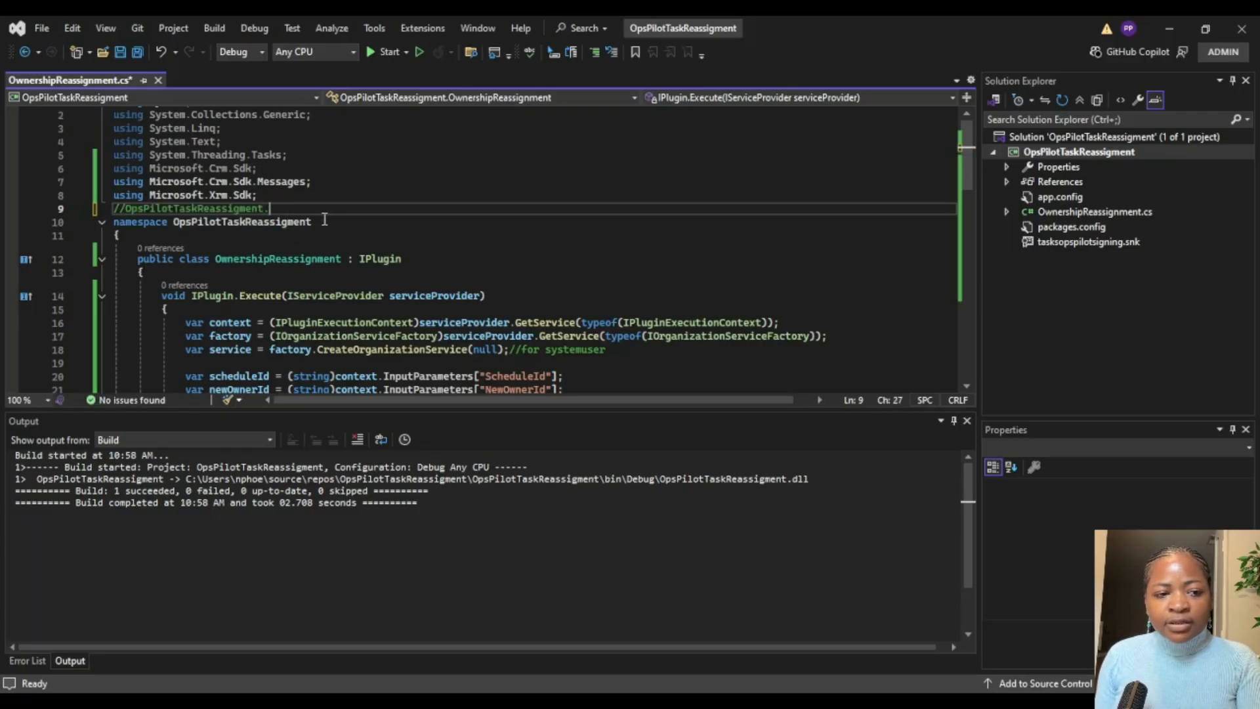
pyautogui.doubleClick(275, 258)
pyautogui.hotkey('ctrl', 'c')
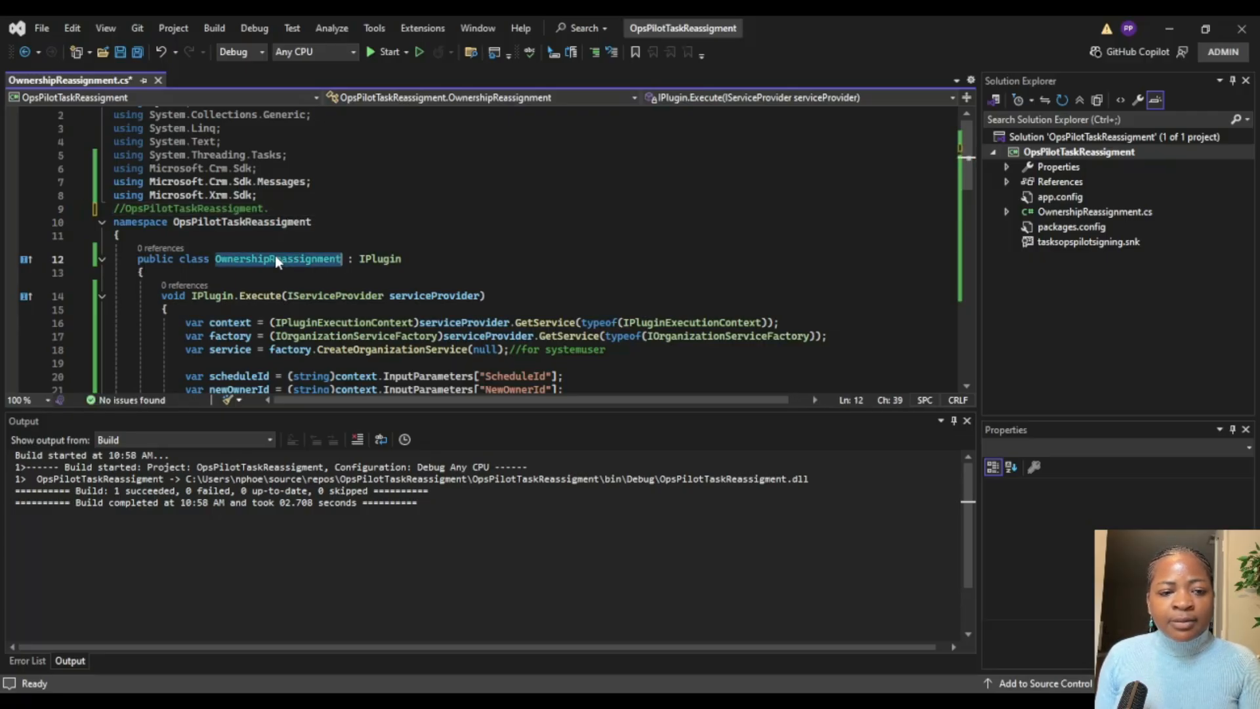
pyautogui.click(287, 209)
pyautogui.hotkey('ctrl', 'v')
pyautogui.moveTo(396, 209); pyautogui.dragTo(126, 209)
pyautogui.hotkey('ctrl', 'c')
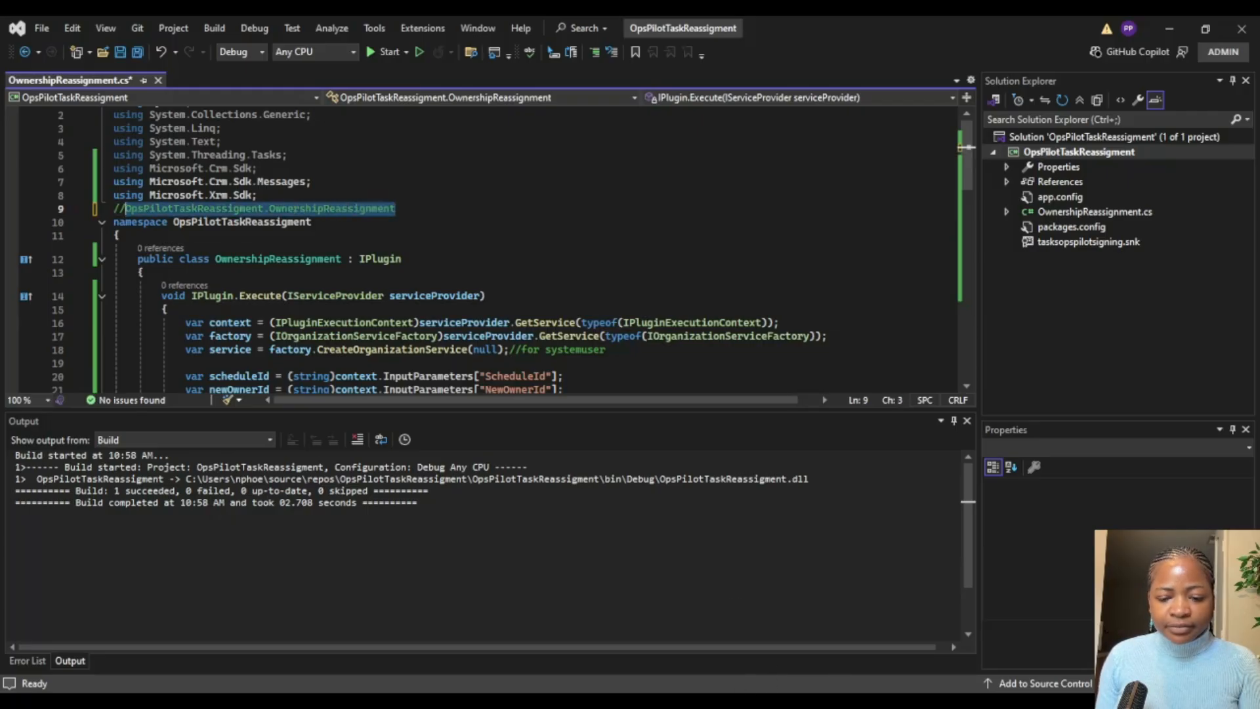
# Step: Switch to the browser, bring up the pn_ReassignTasksOpsPilot Custom API record and refresh it
pyautogui.hotkey('alt', 'Tab')
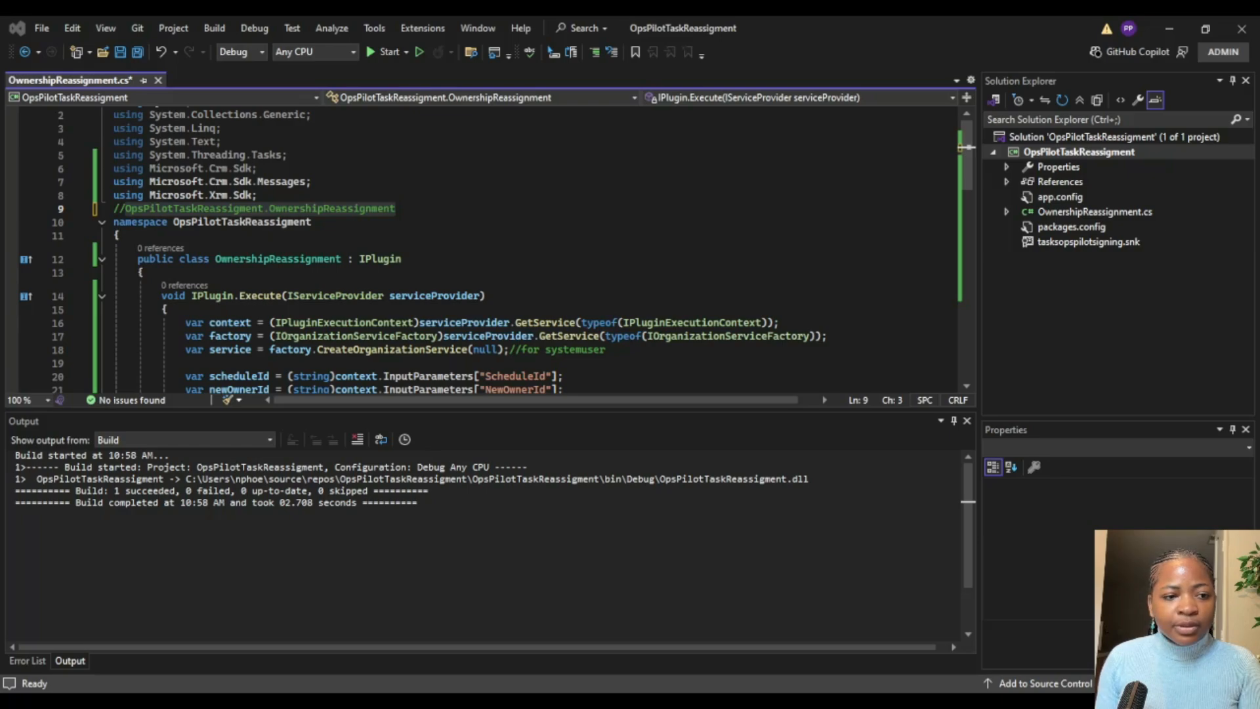
pyautogui.hotkey('alt', 'Tab')
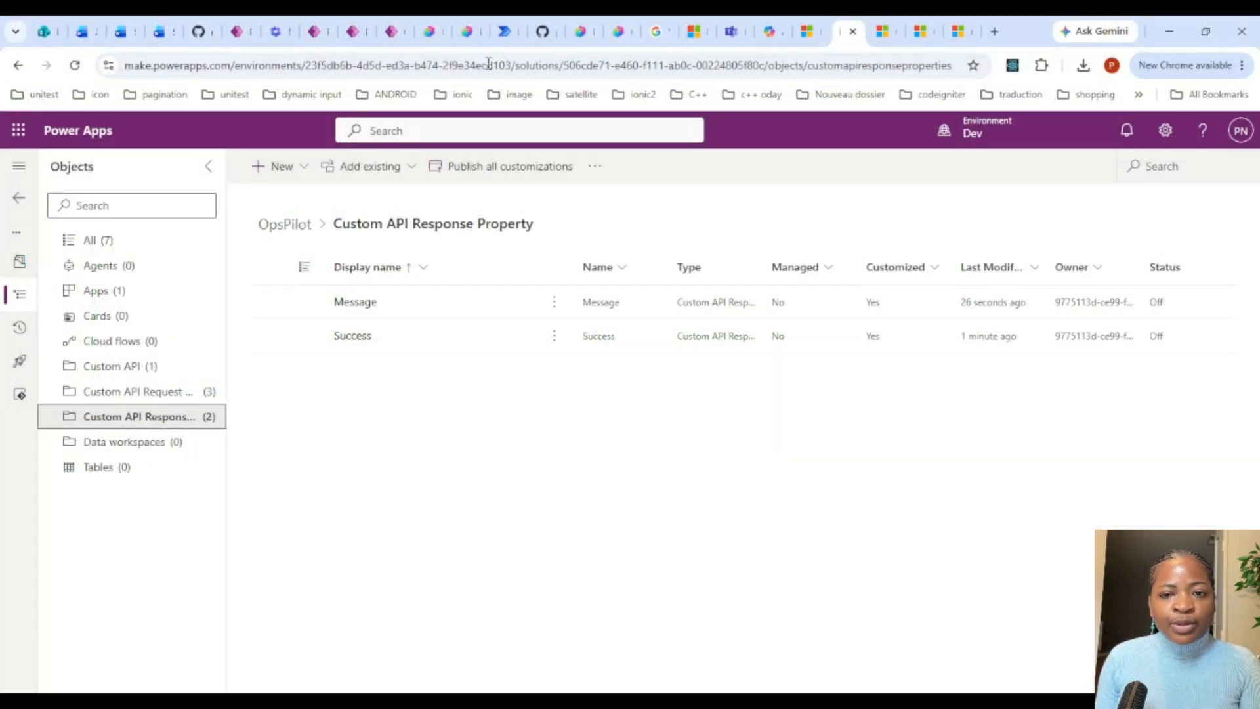
pyautogui.click(887, 31)
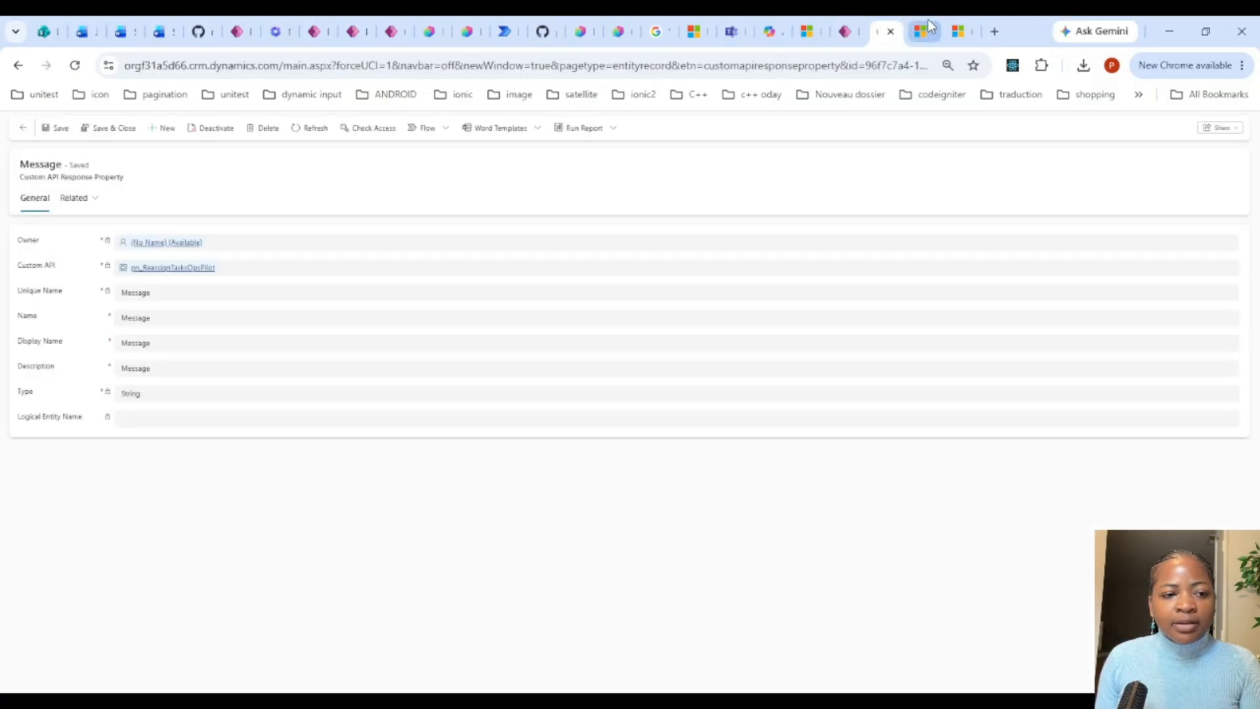
pyautogui.click(928, 26)
pyautogui.click(955, 31)
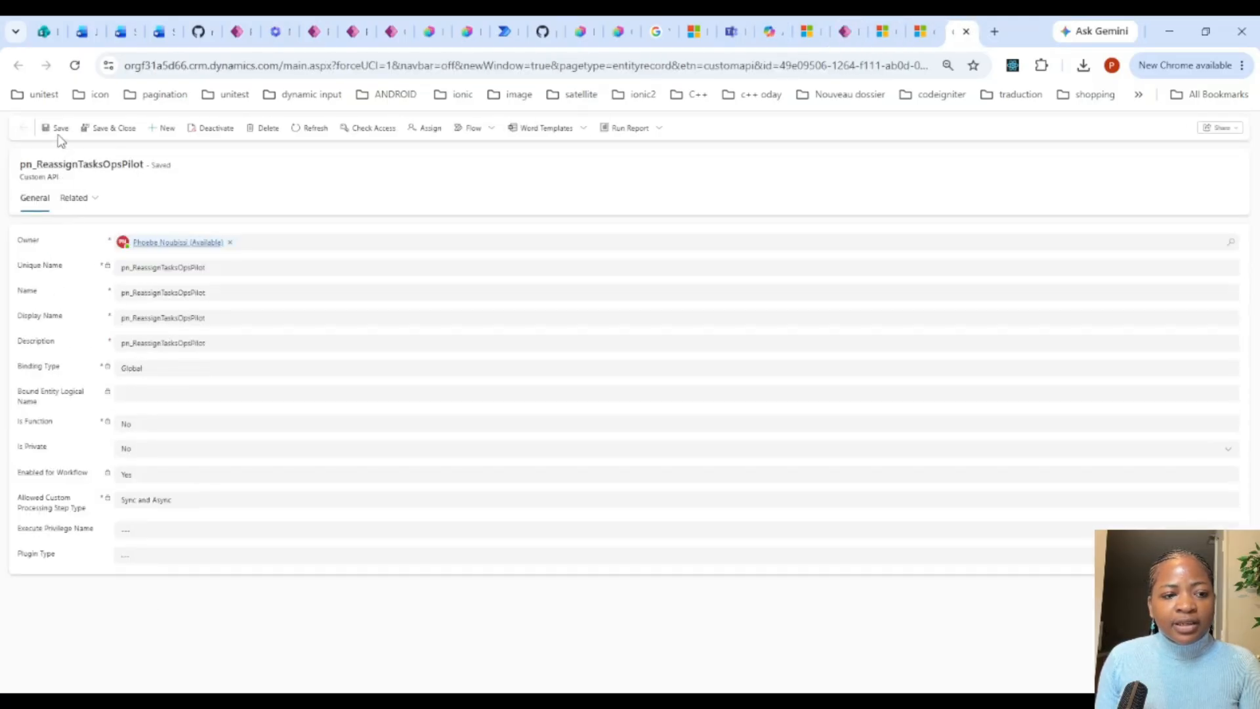
pyautogui.click(314, 129)
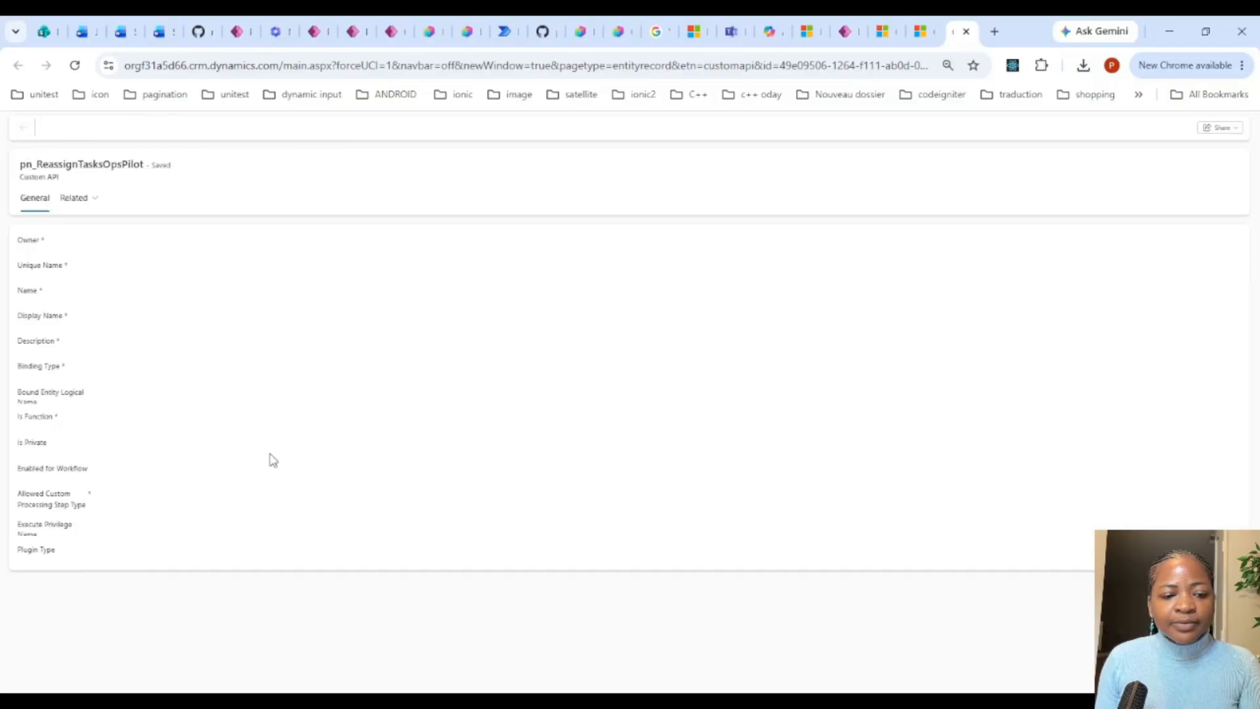
# Step: Set the custom API's Plugin Type to OpsPilotTaskReassigment.OwnershipReassignment and save the record
pyautogui.click(130, 558)
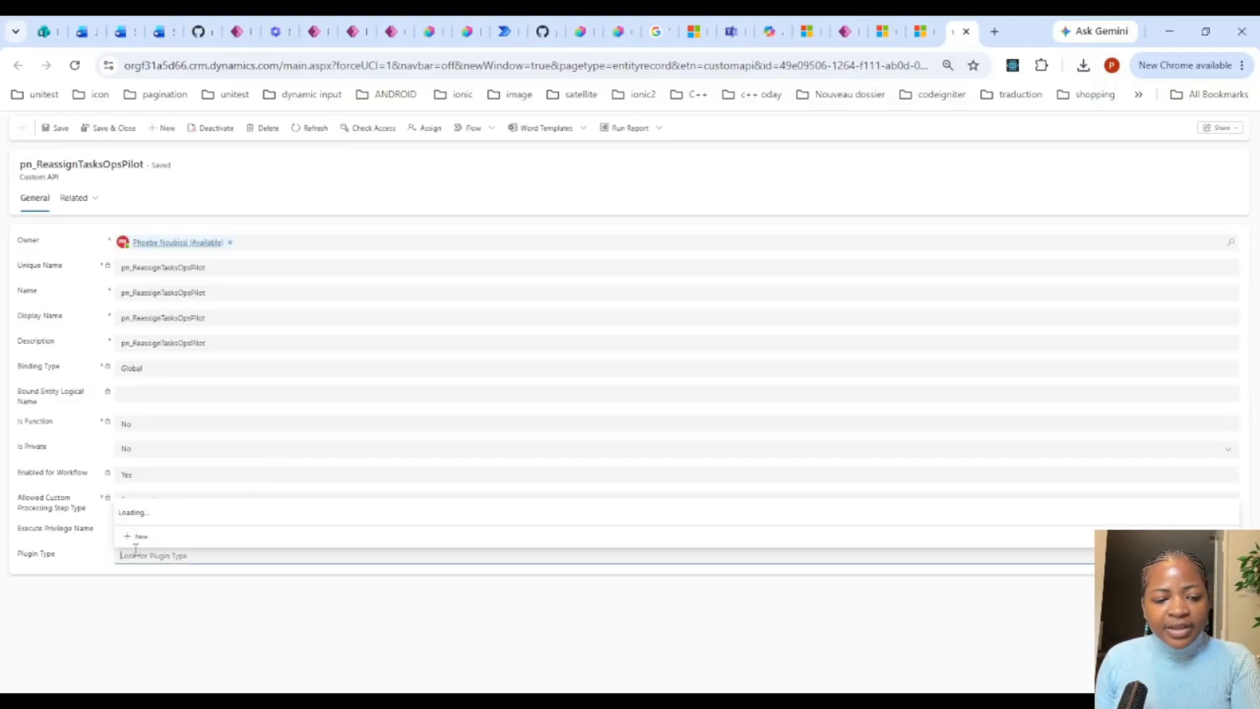
pyautogui.hotkey('ctrl', 'v')
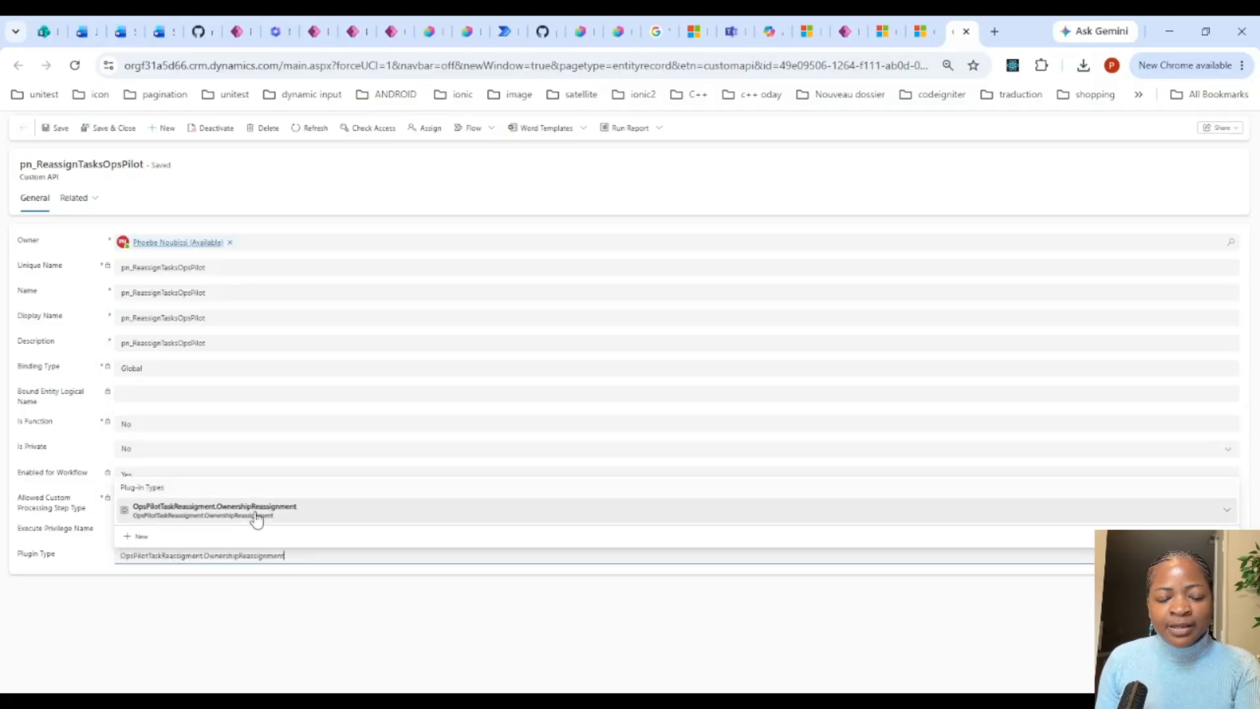
pyautogui.click(257, 513)
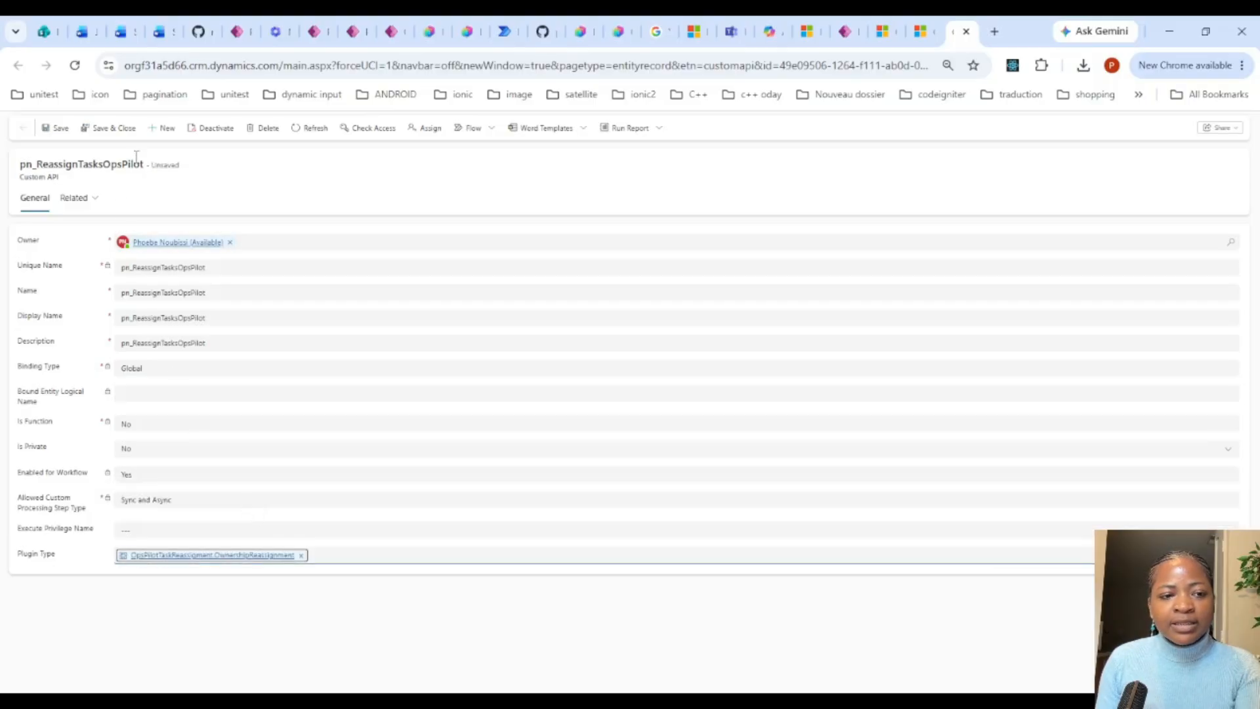
pyautogui.click(56, 128)
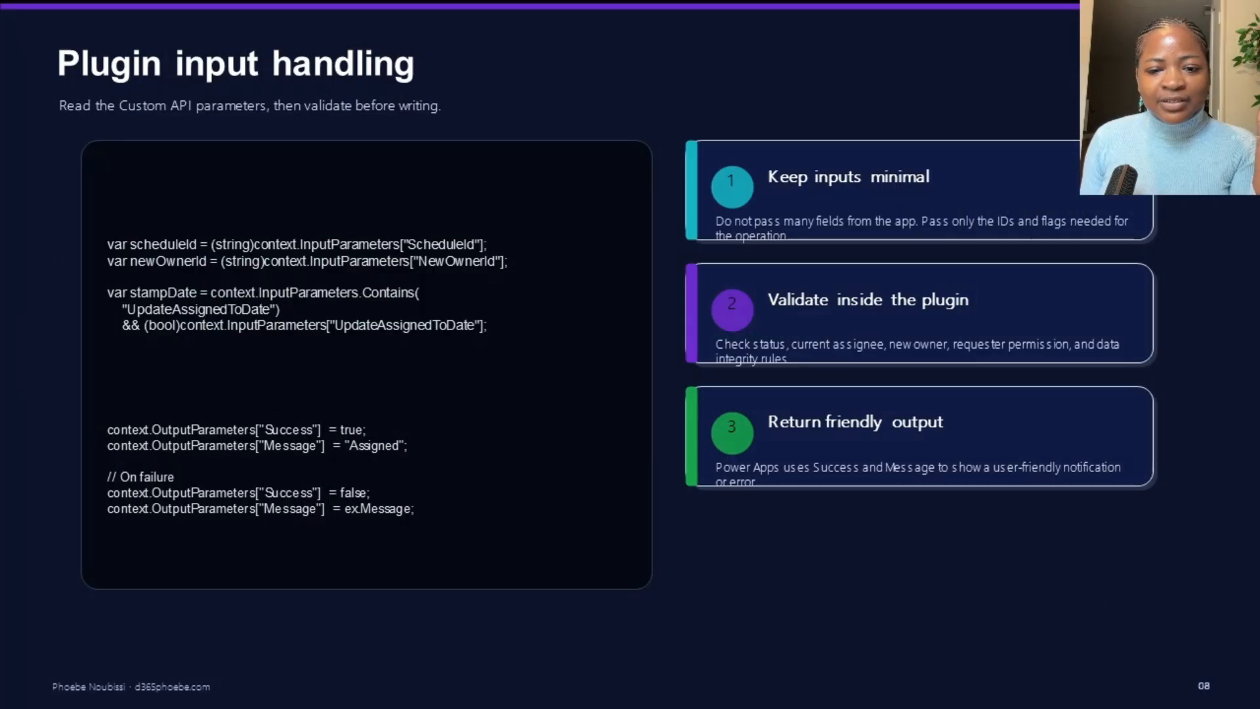
pyautogui.press('Right')
pyautogui.press('Right')
pyautogui.press('Right')
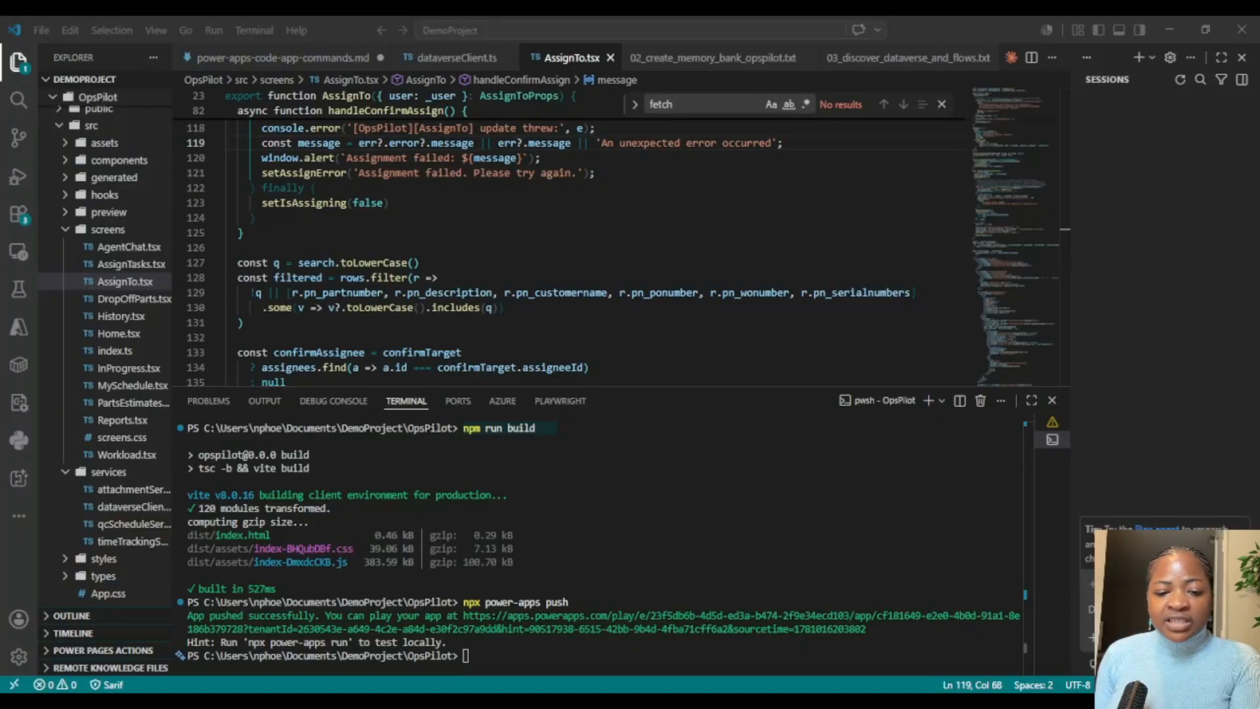
# Step: Clear the OpsPilot terminal in Visual Studio Code with cls
pyautogui.click(586, 619)
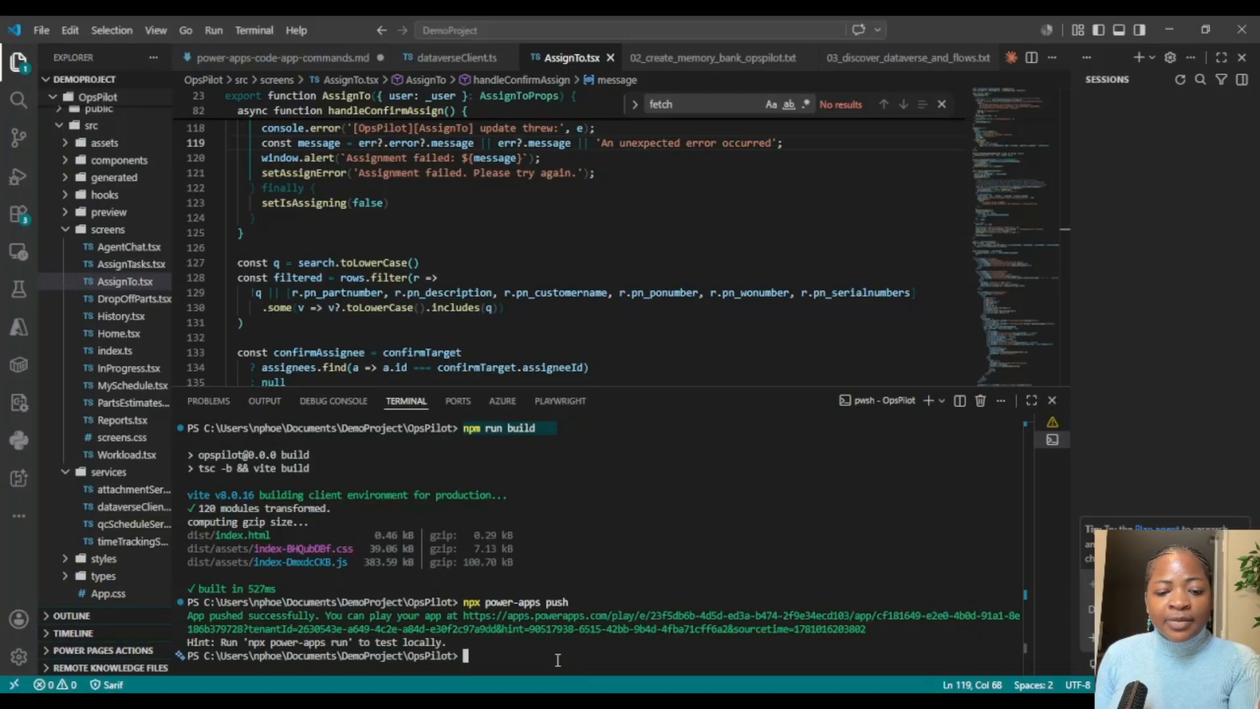
pyautogui.write('cls')
pyautogui.press('Return')
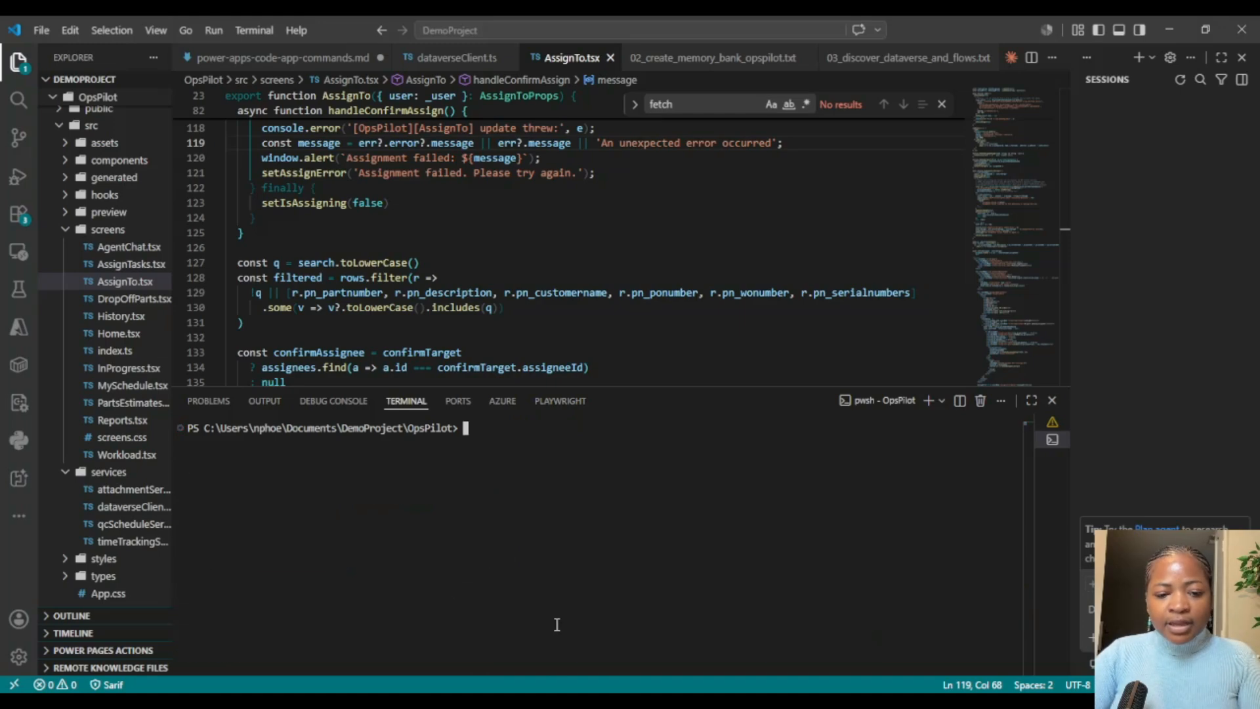
# Step: In power-apps-code-app-commands.md, duplicate the find-dataverse-api command for pn_GetRequestItems onto a new line below it
pyautogui.click(289, 58)
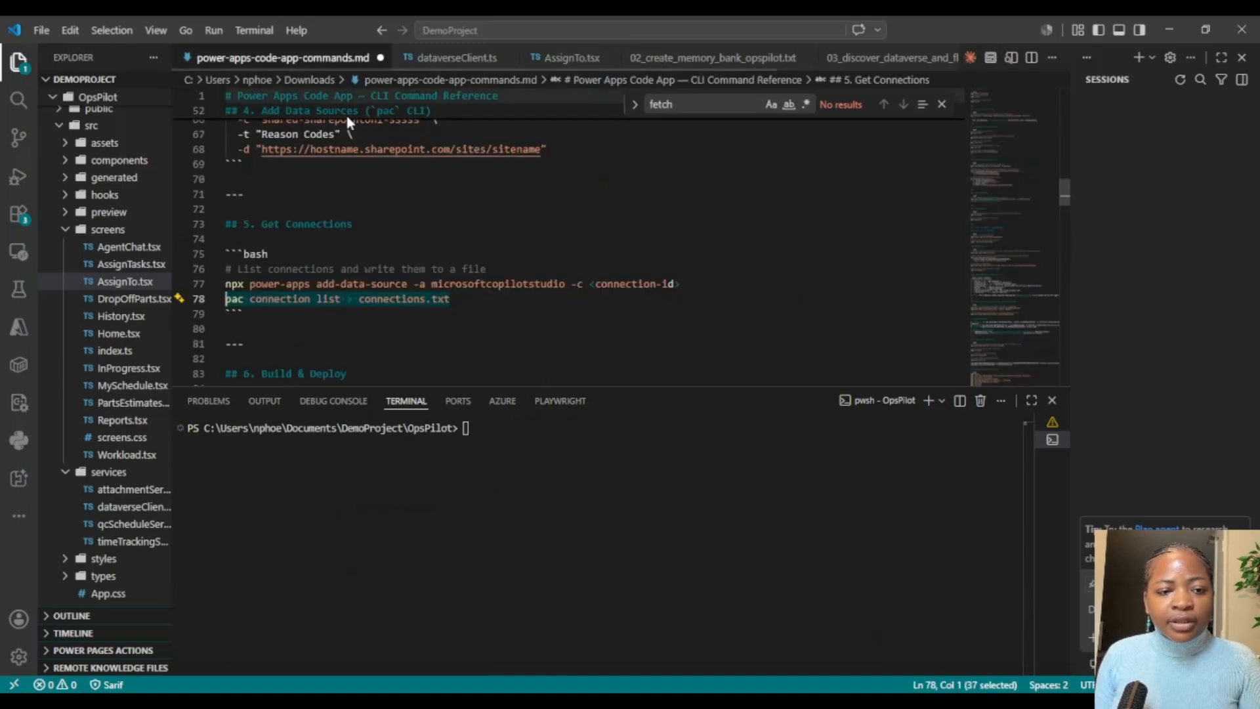
pyautogui.scroll(-6, 591, 217)
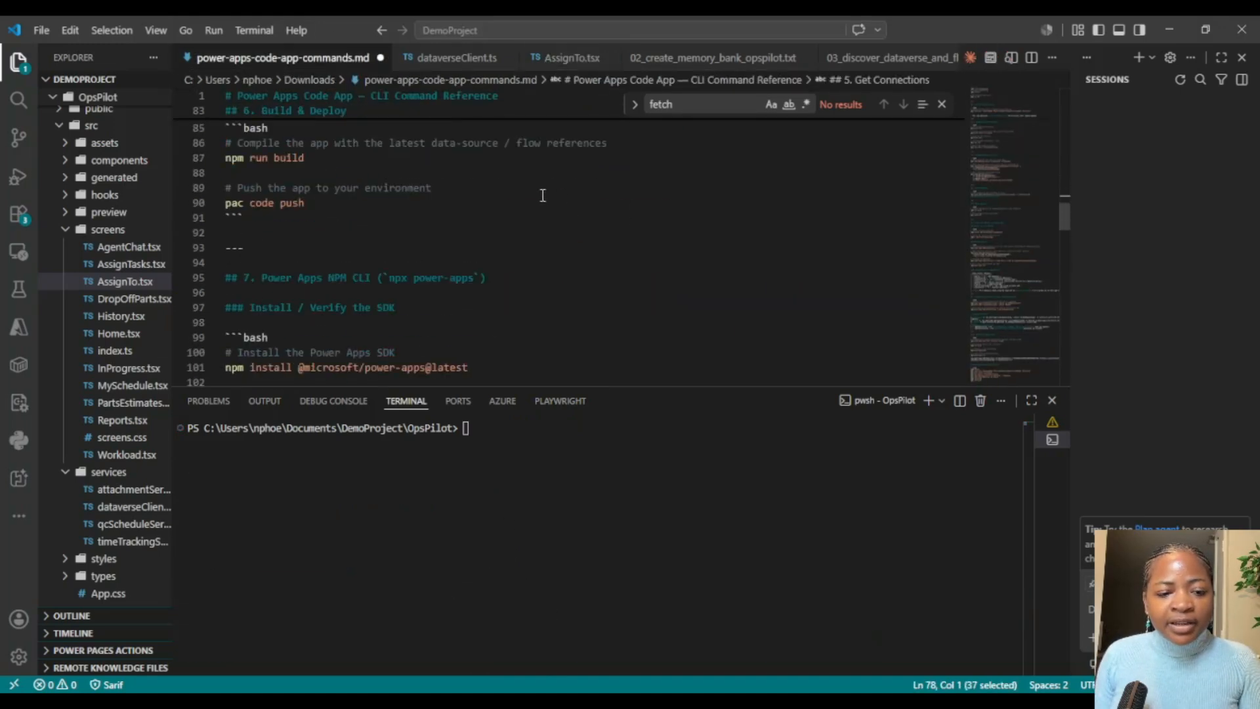
pyautogui.scroll(-6, 541, 197)
pyautogui.scroll(-3, 537, 203)
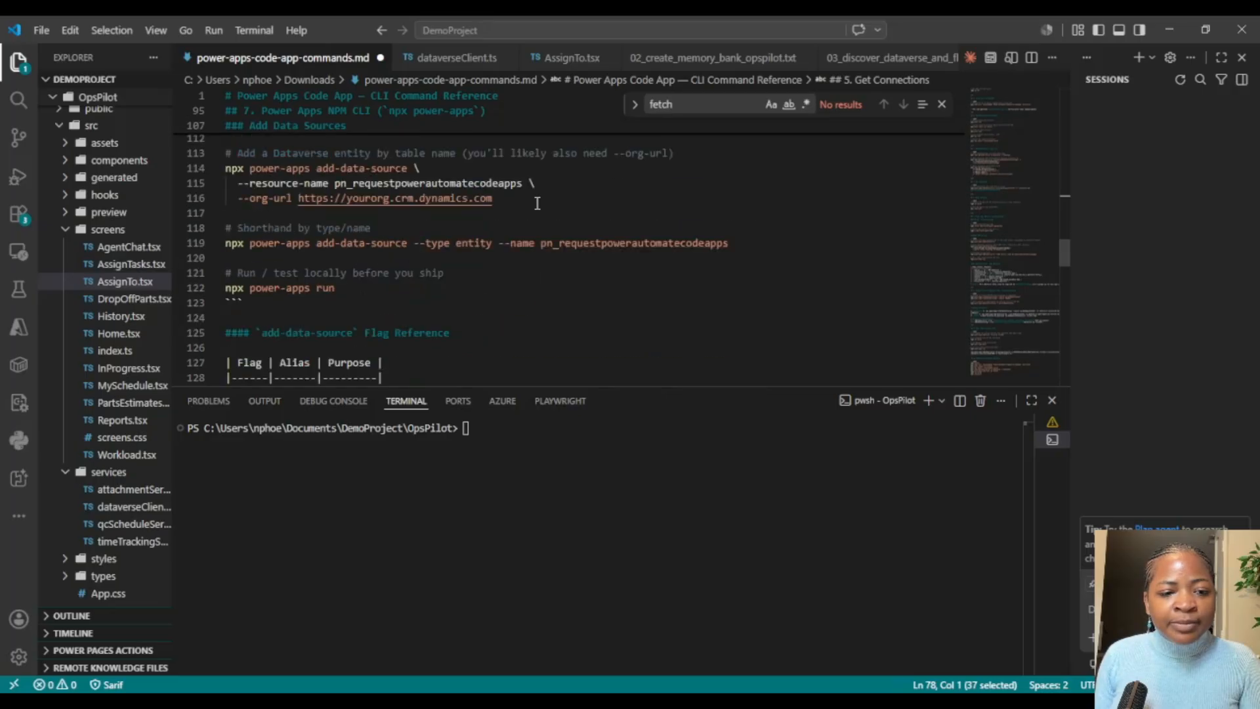
pyautogui.scroll(-8, 539, 203)
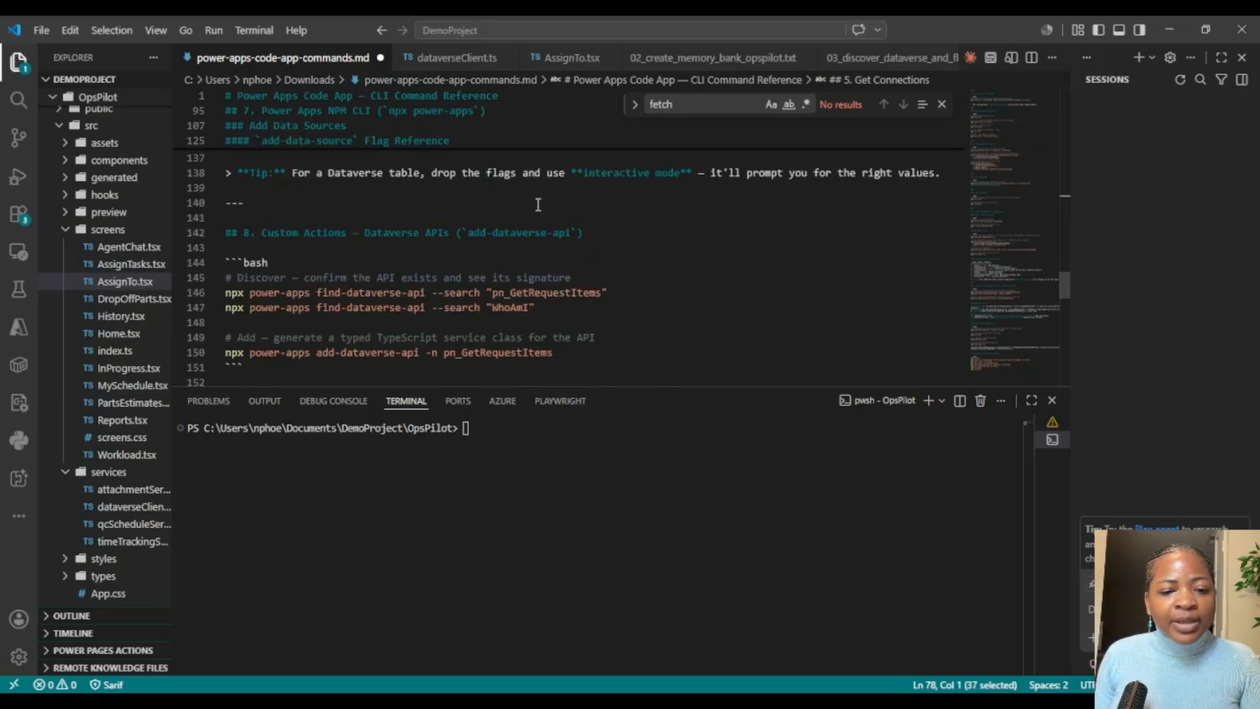
pyautogui.click(624, 289)
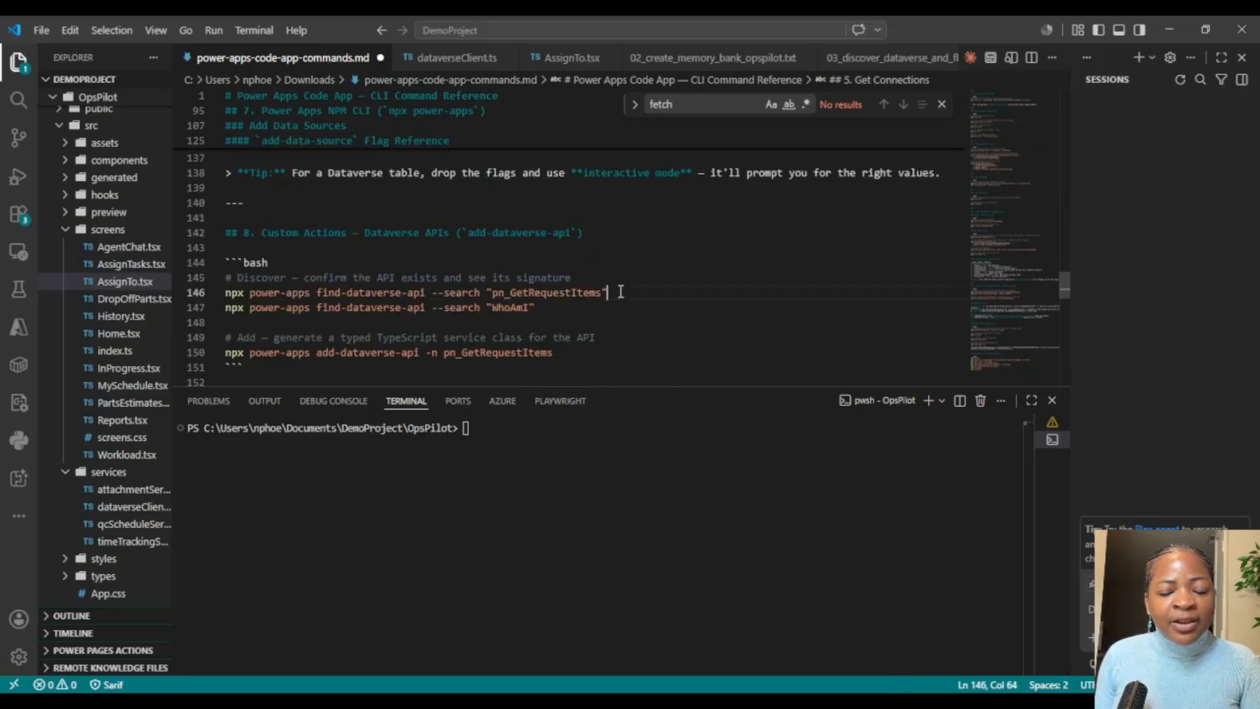
pyautogui.press('Return')
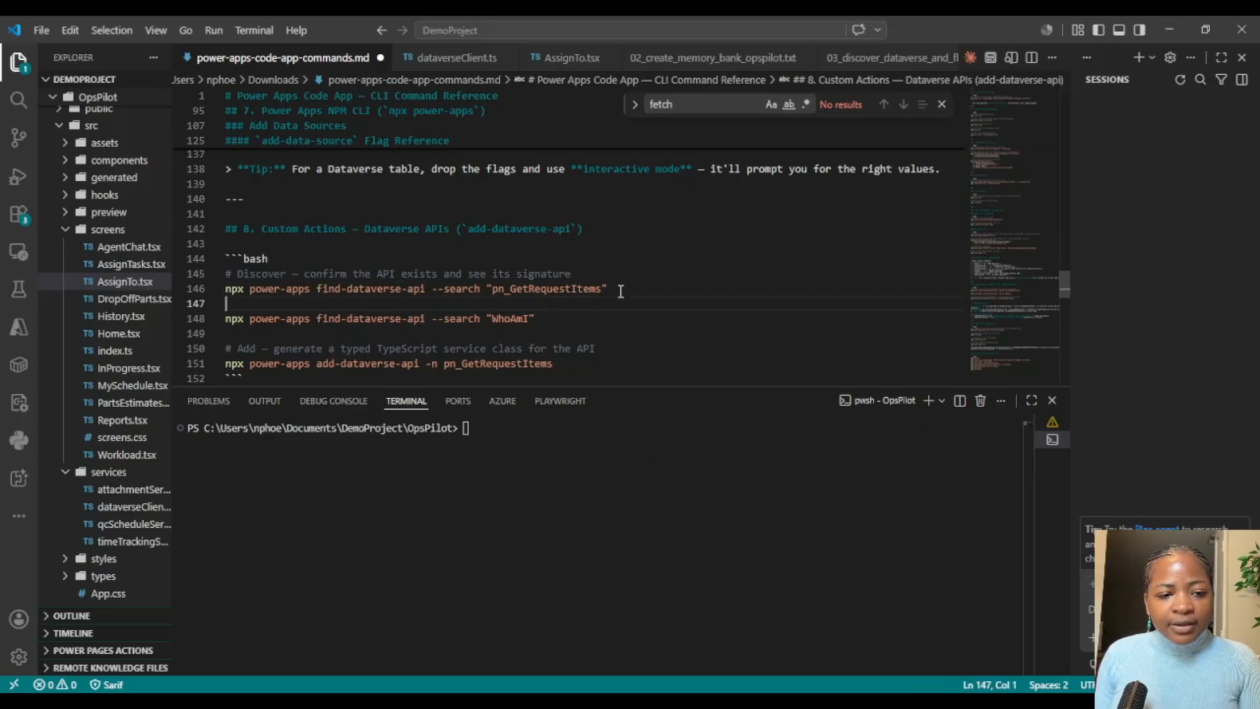
pyautogui.moveTo(621, 291); pyautogui.dragTo(222, 289)
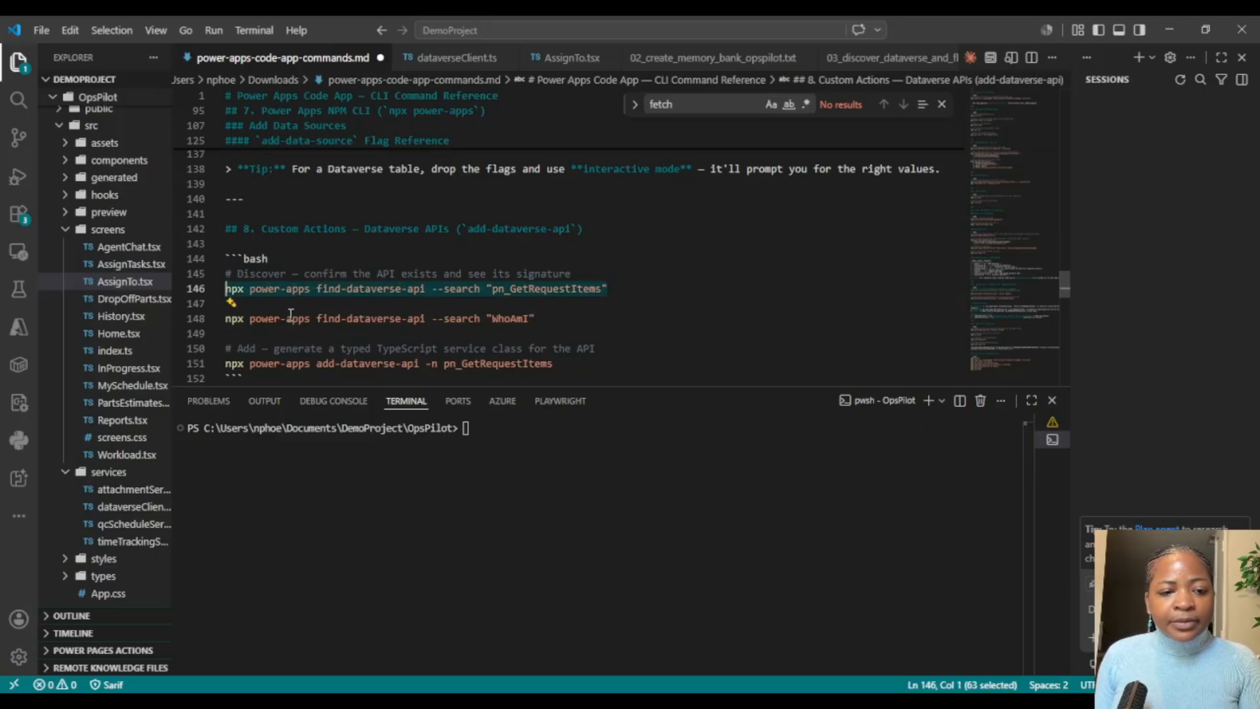
pyautogui.hotkey('ctrl', 'c')
pyautogui.press('Down')
pyautogui.hotkey('ctrl', 'v')
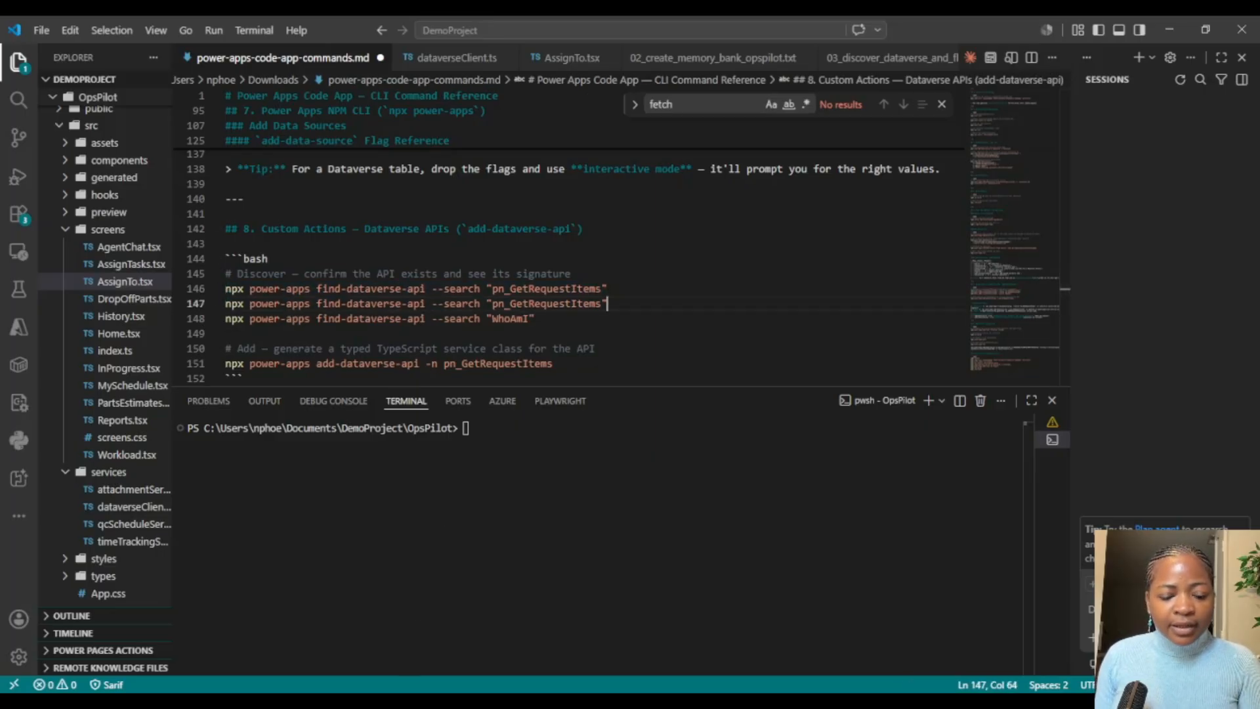
# Step: Replace the API name in the duplicated find-dataverse-api command with pn_ReassignTasksOpsPilot
pyautogui.hotkey('alt', 'Tab')
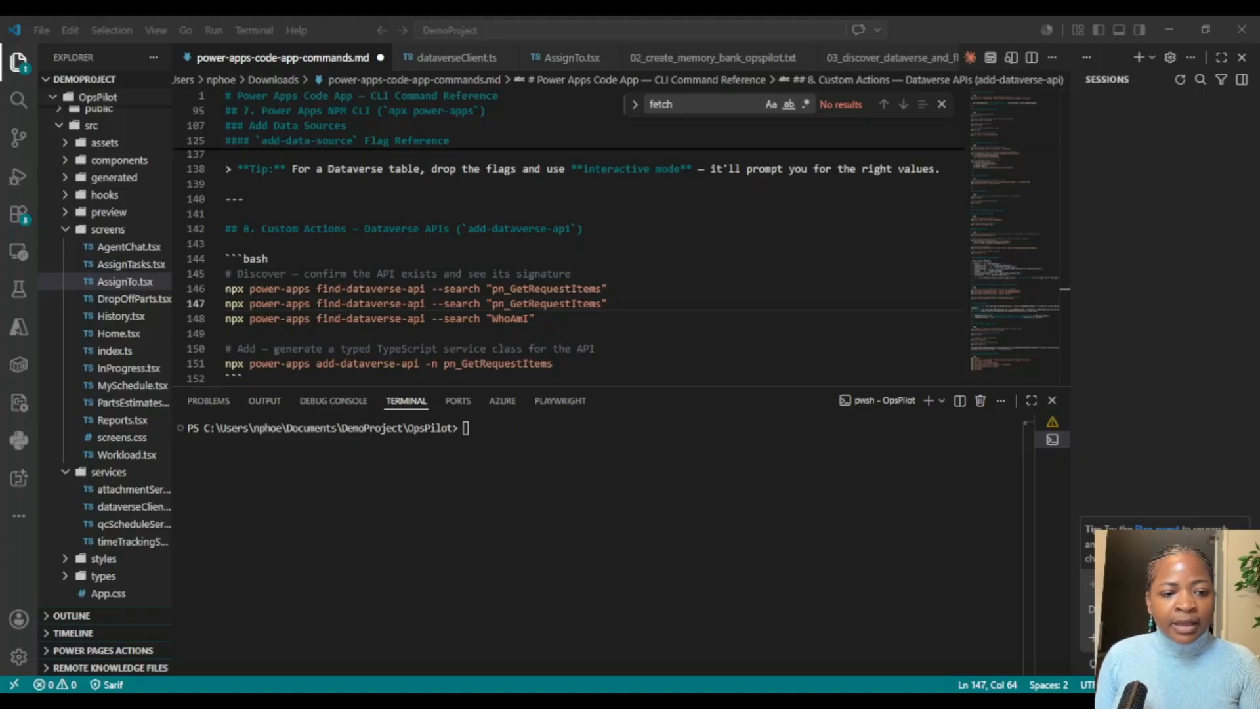
pyautogui.hotkey('alt', 'Tab')
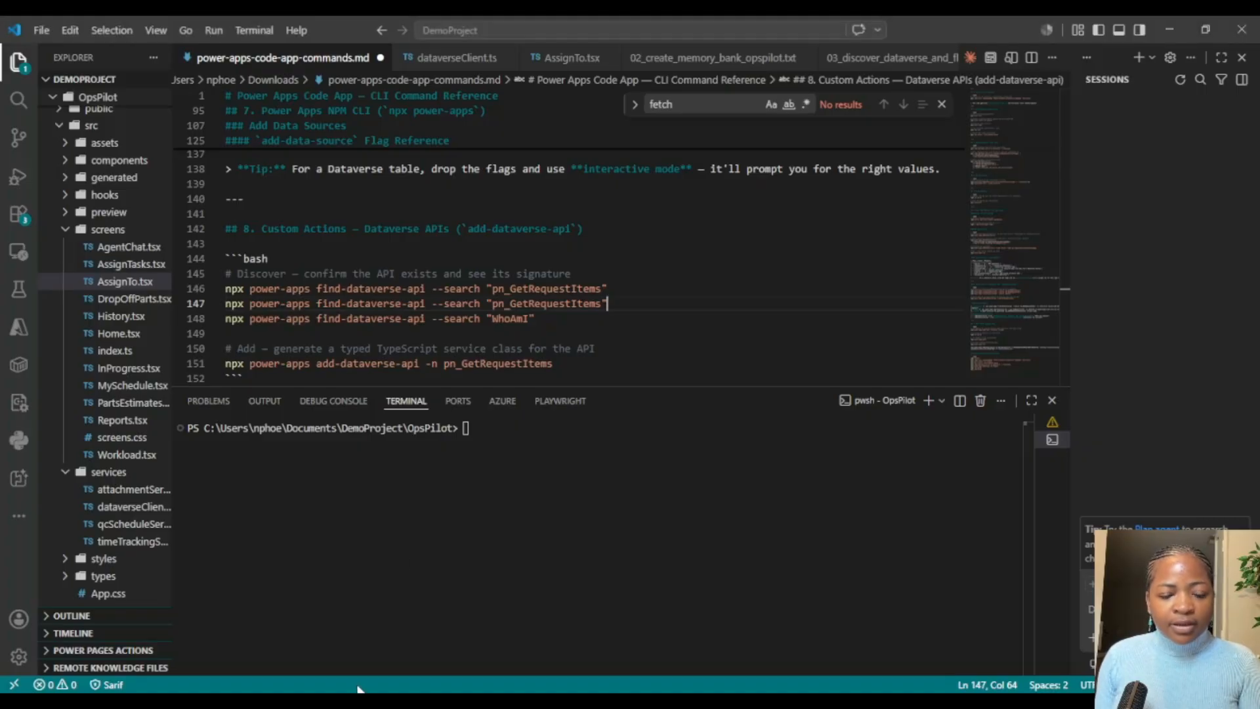
pyautogui.doubleClick(549, 303)
pyautogui.hotkey('ctrl', 'v')
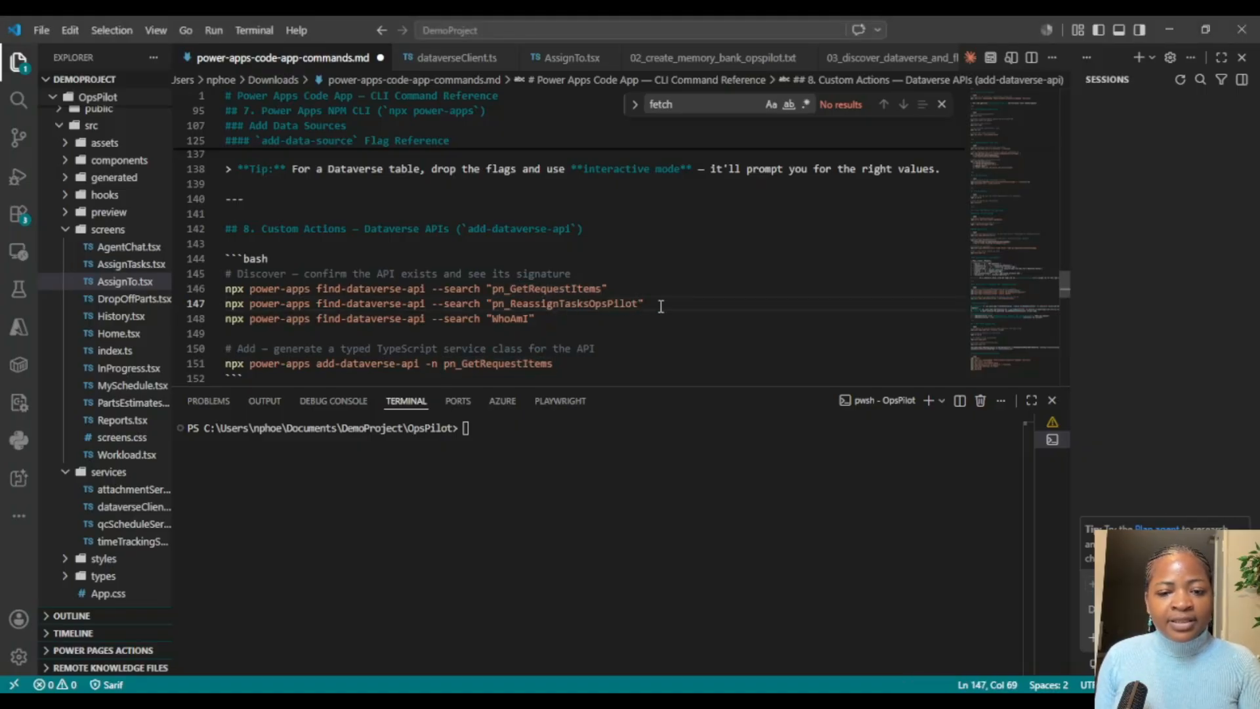
# Step: Run npx power-apps find-dataverse-api --search "pn_ReassignTasksOpsPilot" in the terminal and check the parameters and return type
pyautogui.moveTo(644, 303); pyautogui.dragTo(193, 303)
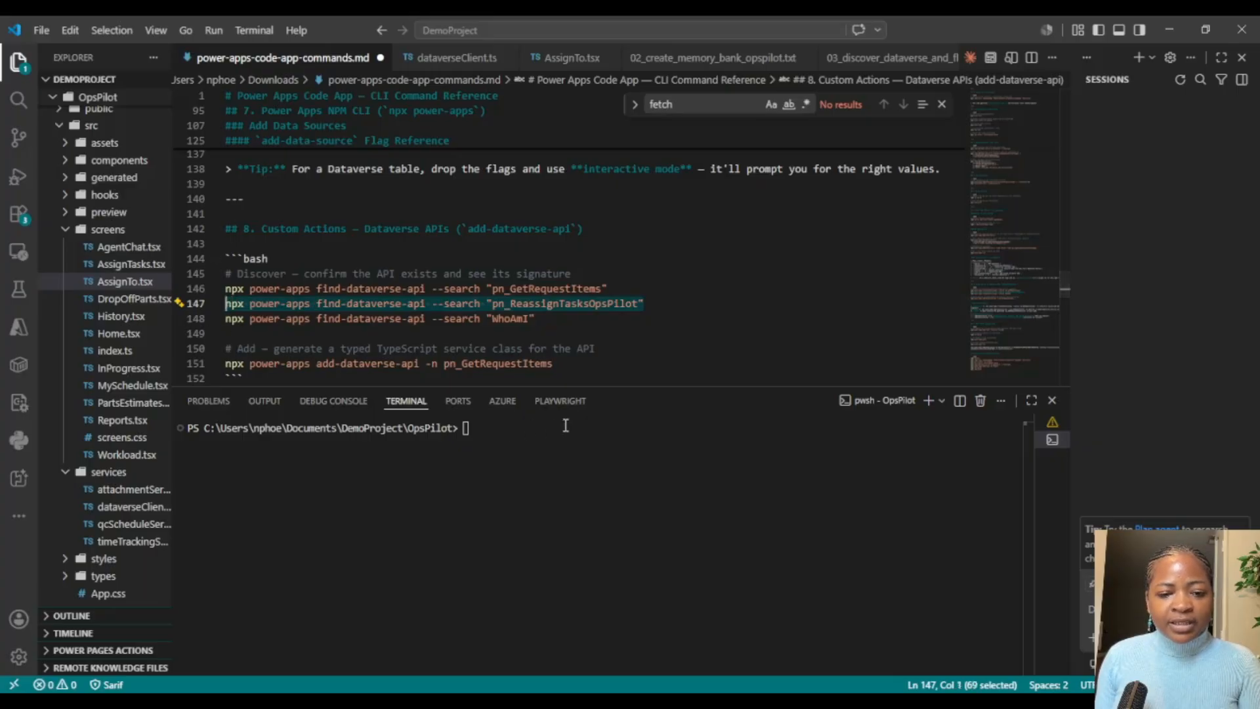
pyautogui.click(427, 428)
pyautogui.hotkey('ctrl', 'v')
pyautogui.press('Return')
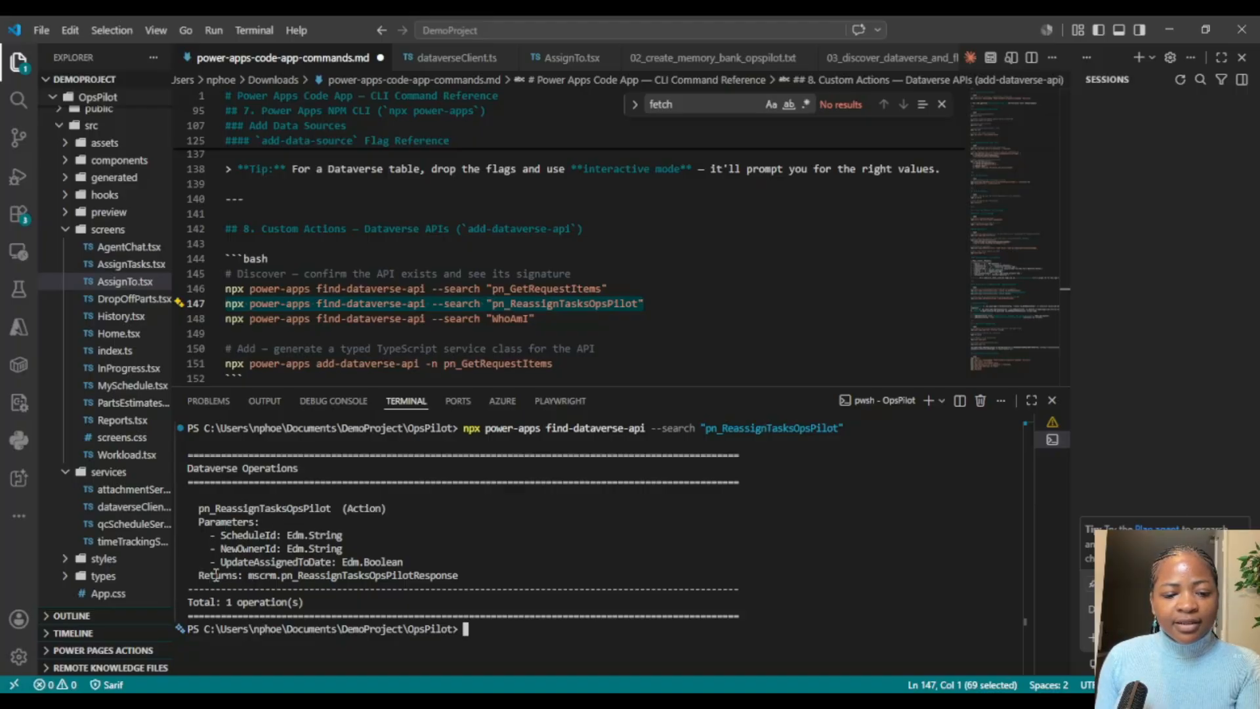
pyautogui.moveTo(199, 575); pyautogui.dragTo(473, 577)
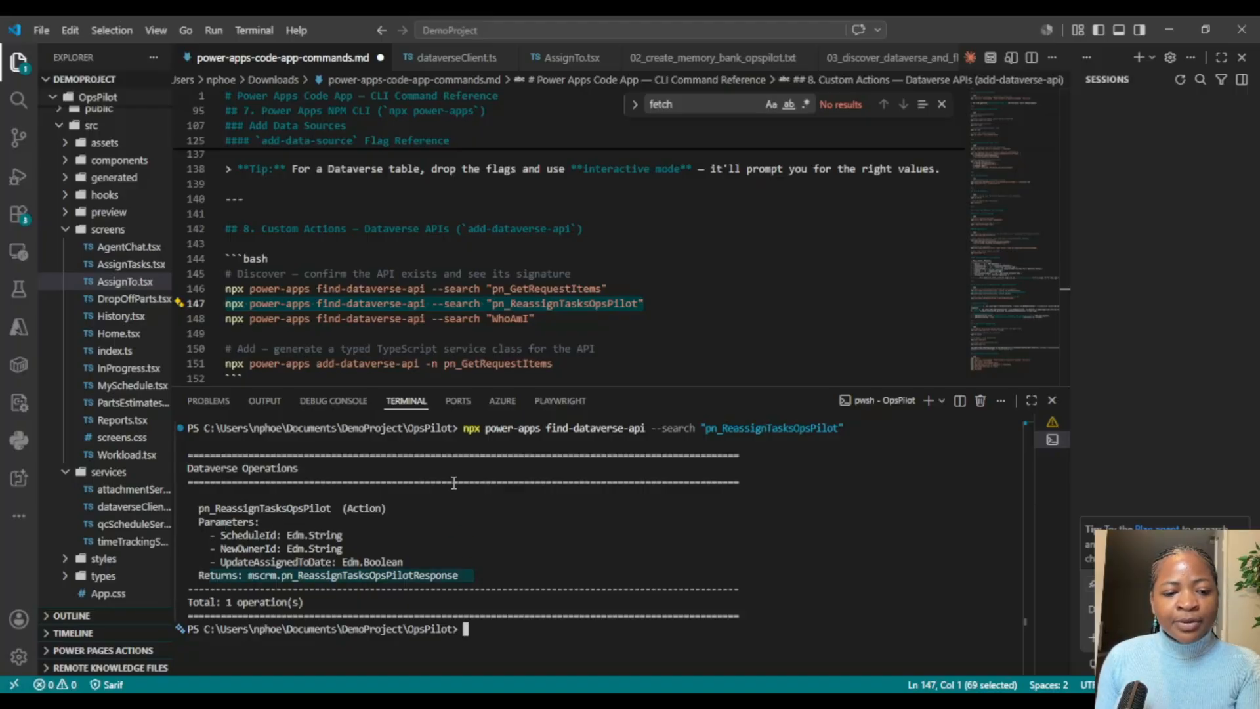
# Step: In power-apps-code-app-commands.md, replace pn_GetRequestItems in the add-dataverse-api command with pn_ReassignTasksOpsPilot
pyautogui.click(370, 334)
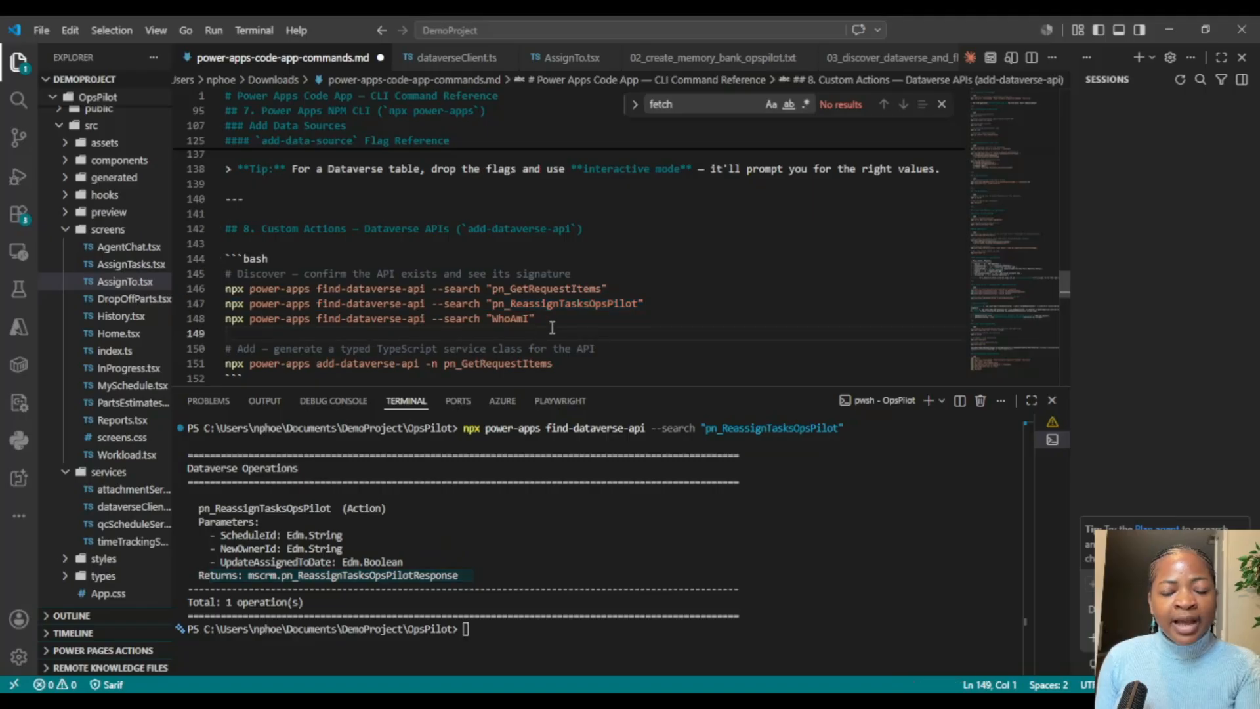
pyautogui.scroll(-1, 575, 315)
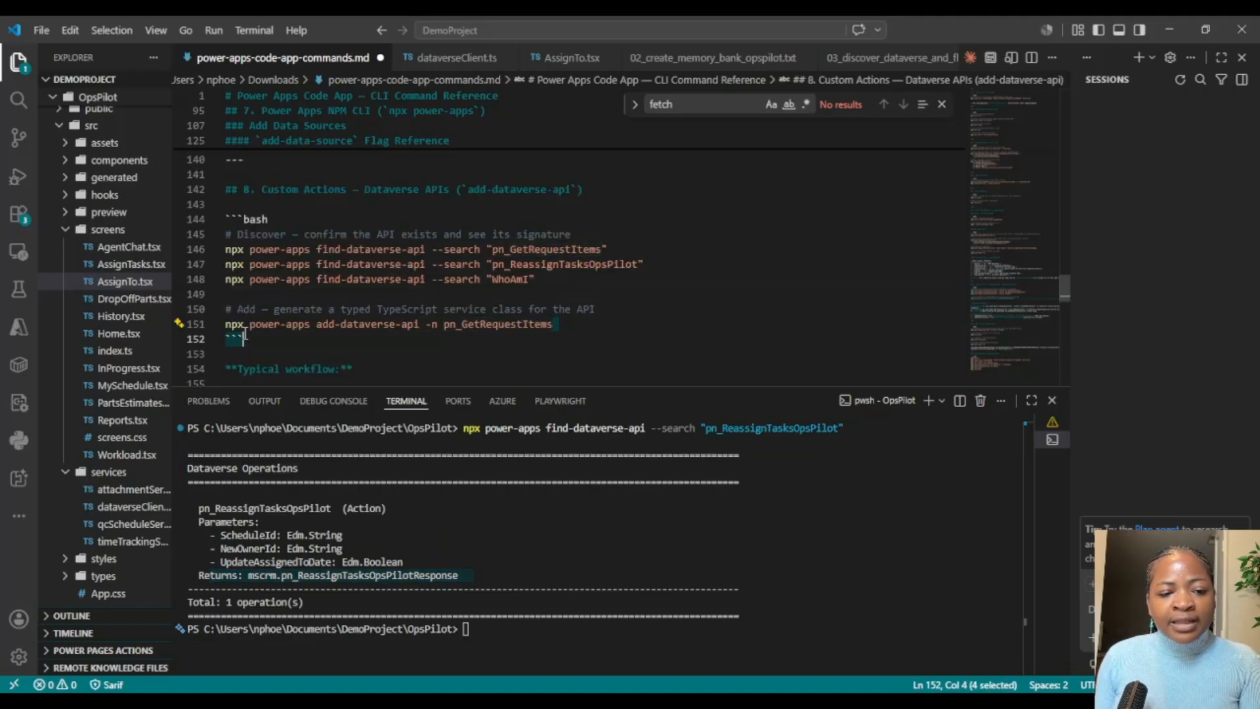
pyautogui.moveTo(562, 324); pyautogui.dragTo(225, 308)
pyautogui.click(349, 294)
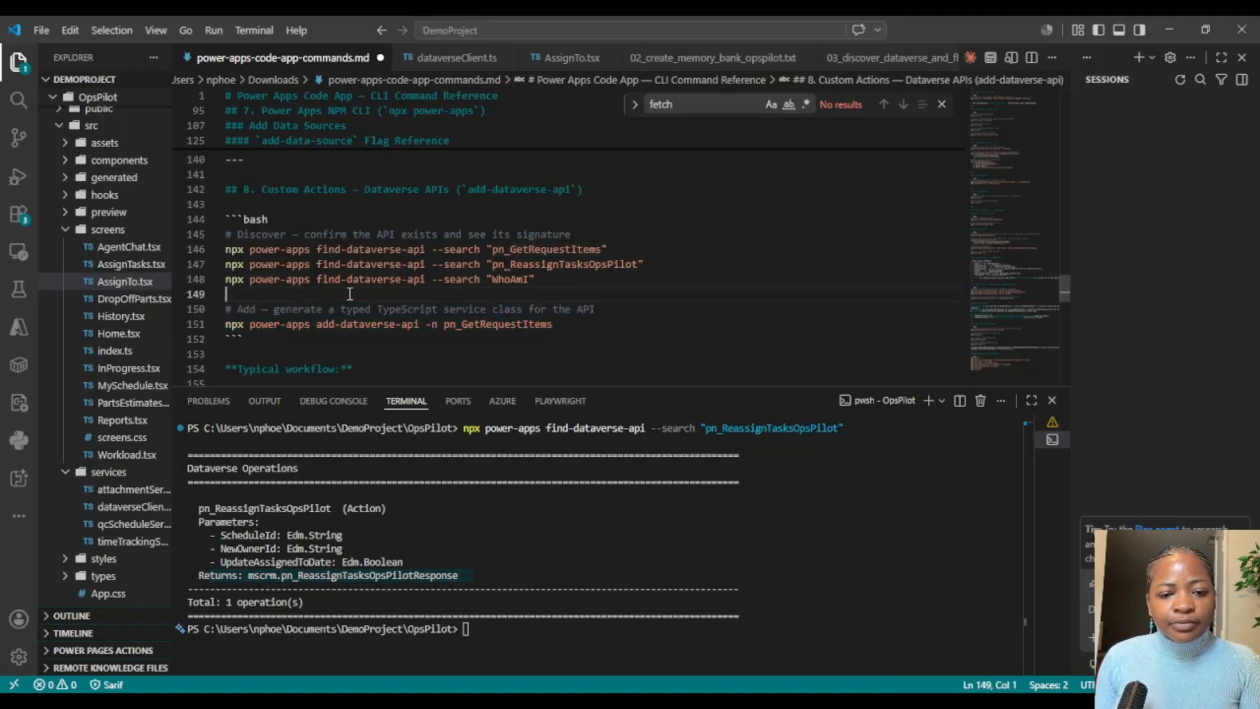
pyautogui.doubleClick(544, 265)
pyautogui.doubleClick(525, 322)
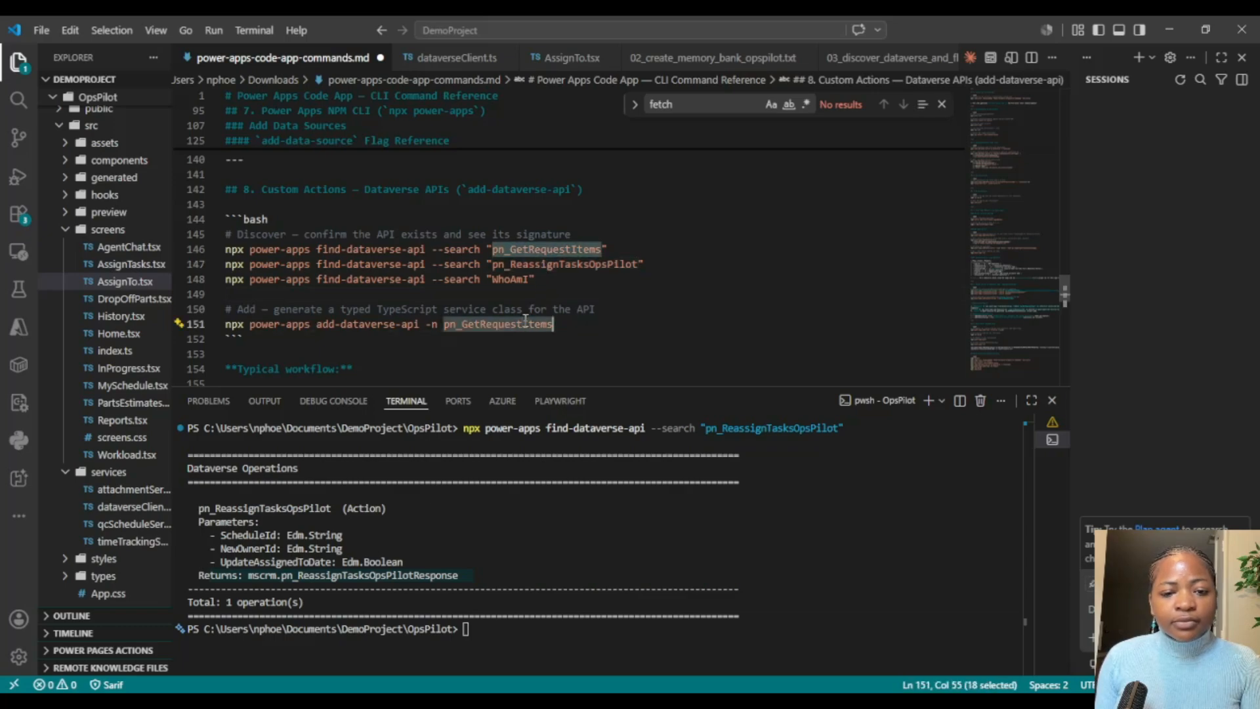
pyautogui.hotkey('ctrl', 'v')
# Step: Run npx power-apps add-dataverse-api -n pn_ReassignTasksOpsPilot in the OpsPilot terminal and check its output
pyautogui.scroll(-1, 525, 321)
pyautogui.moveTo(620, 303); pyautogui.dragTo(223, 304)
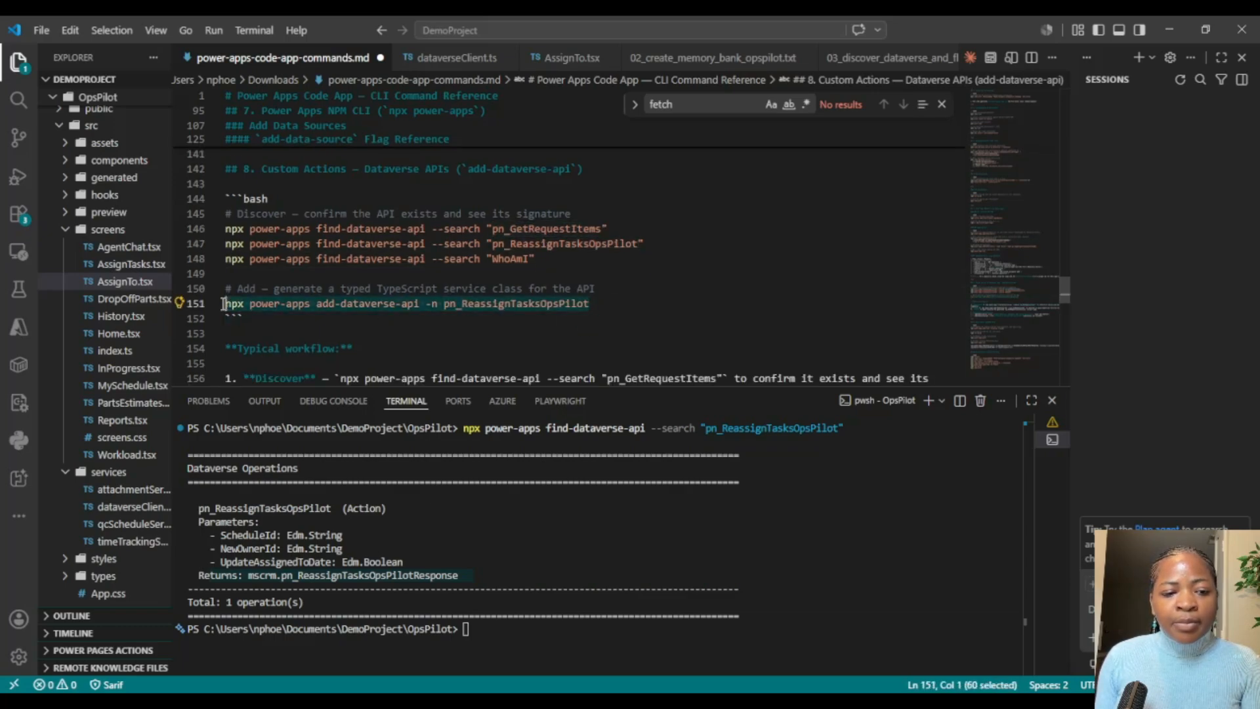
pyautogui.hotkey('ctrl', 'c')
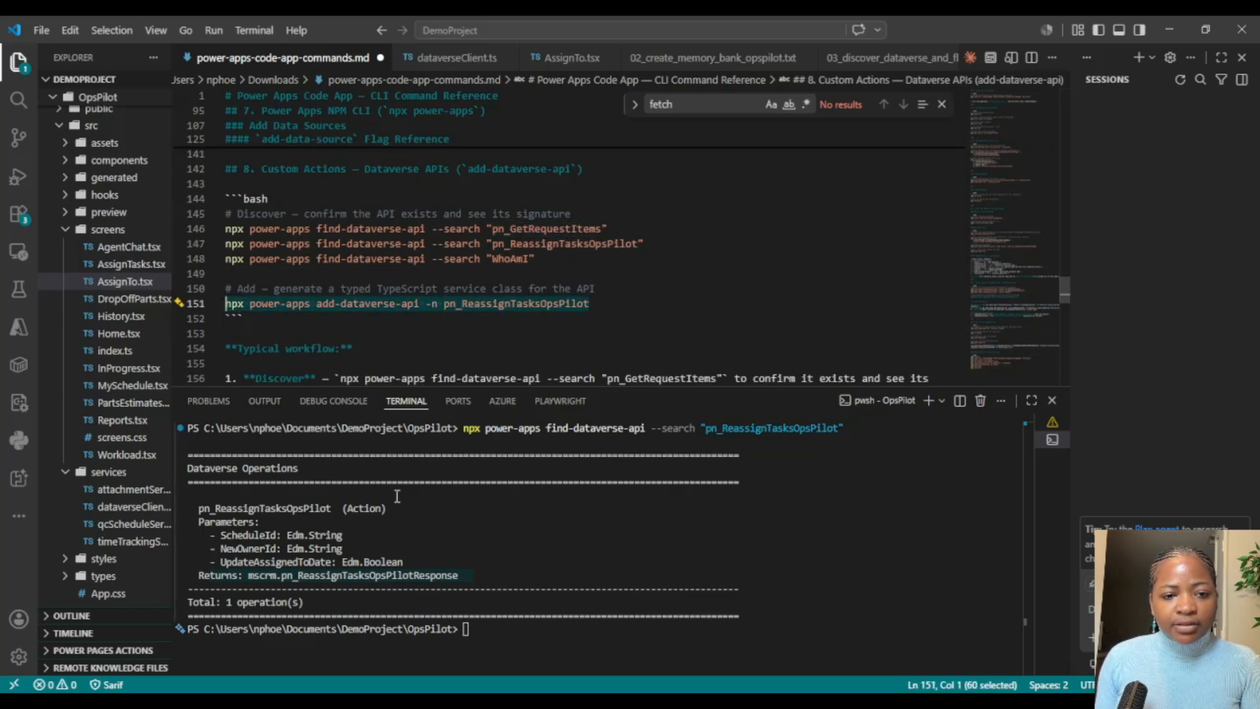
pyautogui.click(486, 628)
pyautogui.hotkey('ctrl', 'v')
pyautogui.press('Return')
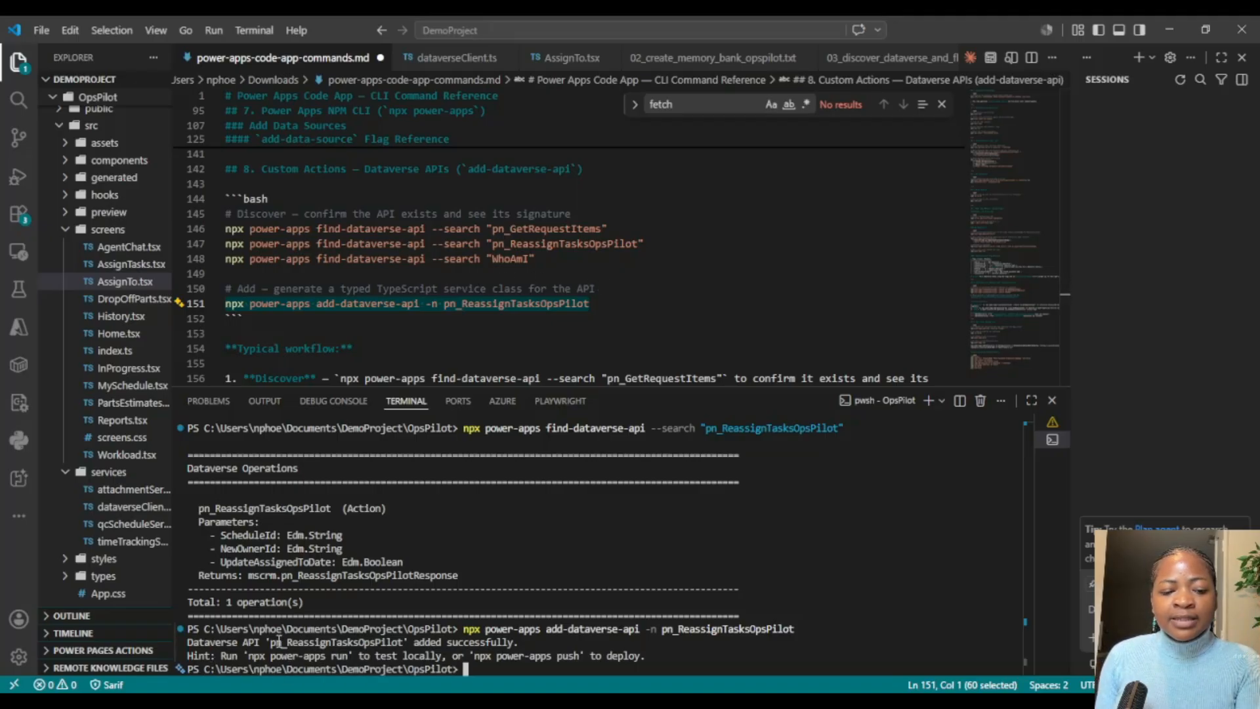
pyautogui.moveTo(278, 640); pyautogui.dragTo(664, 643)
# Step: Open the Pn_ReassignTasksOpsPilotService.ts file in src/generated/services and review the service class and its method parameters
pyautogui.click(69, 231)
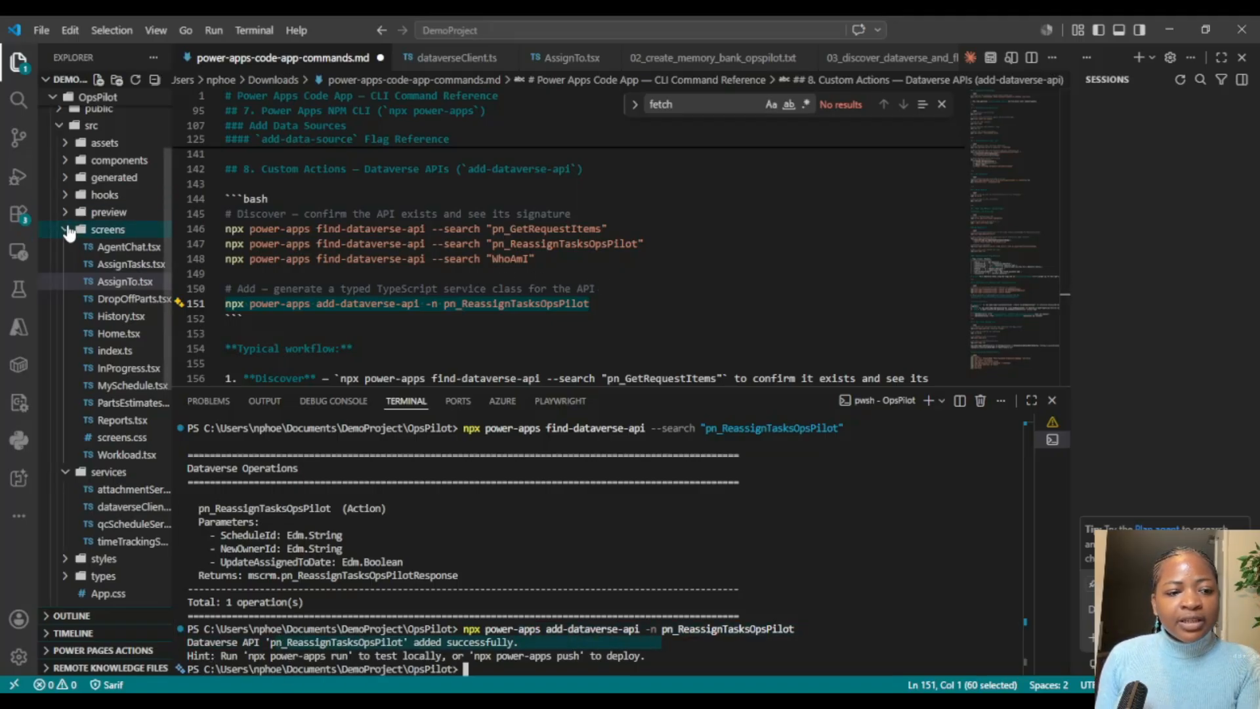
pyautogui.click(69, 231)
pyautogui.click(67, 178)
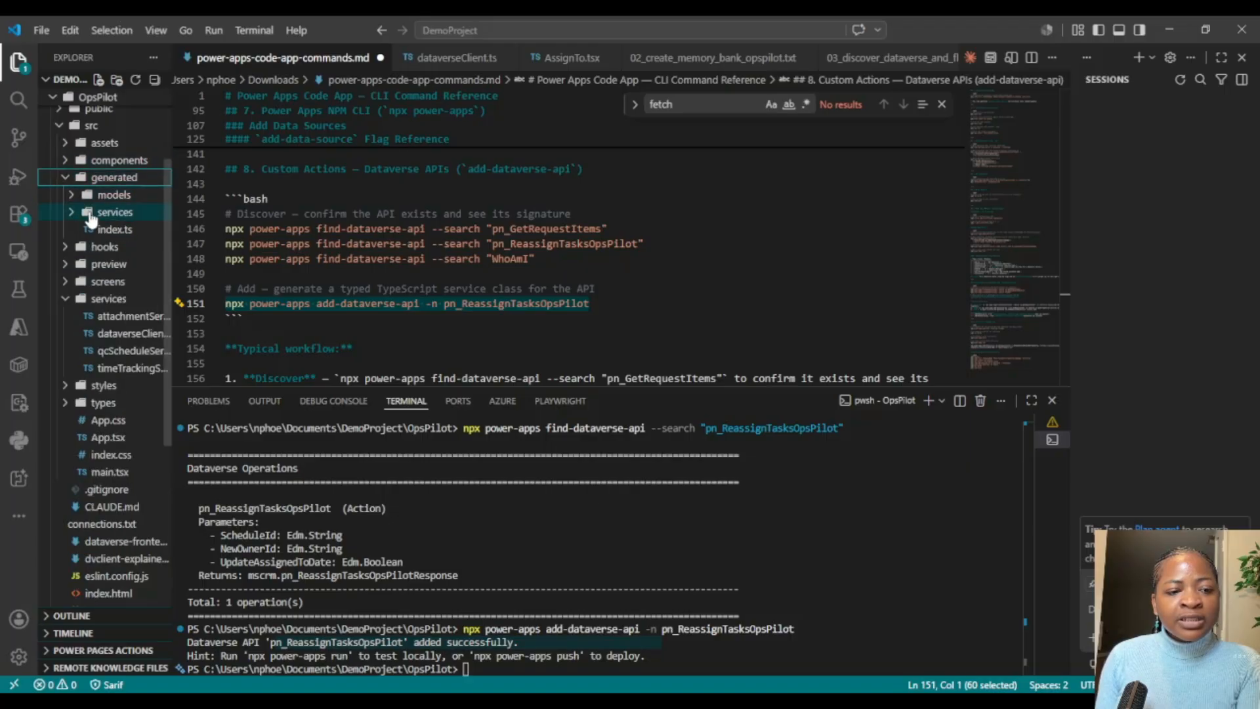
pyautogui.click(92, 213)
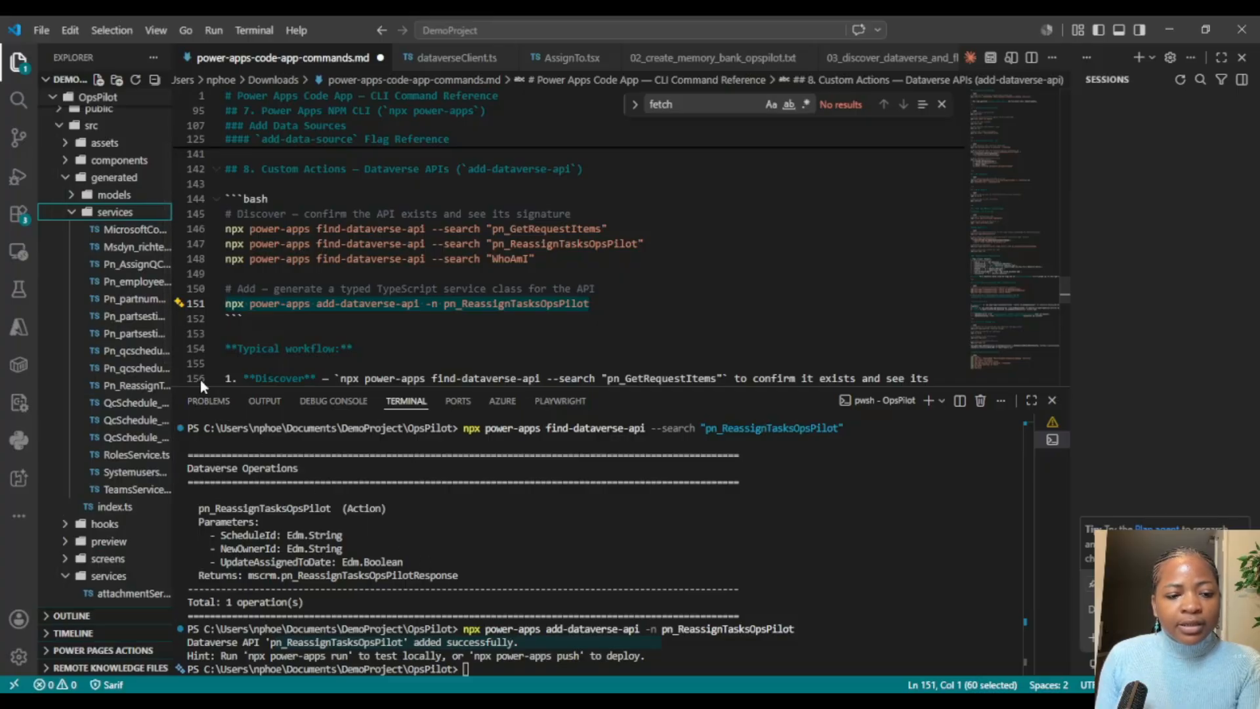
pyautogui.moveTo(173, 360); pyautogui.dragTo(242, 371)
pyautogui.click(157, 387)
pyautogui.scroll(-5, 830, 191)
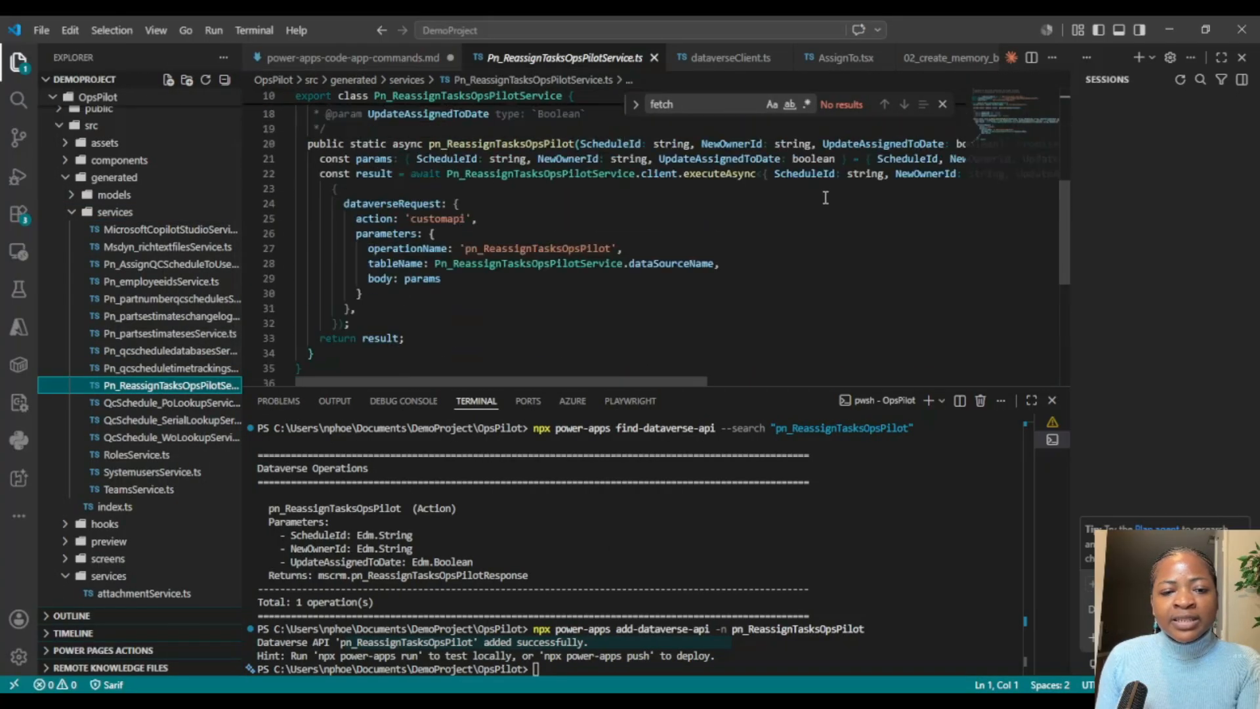
pyautogui.scroll(4, 826, 192)
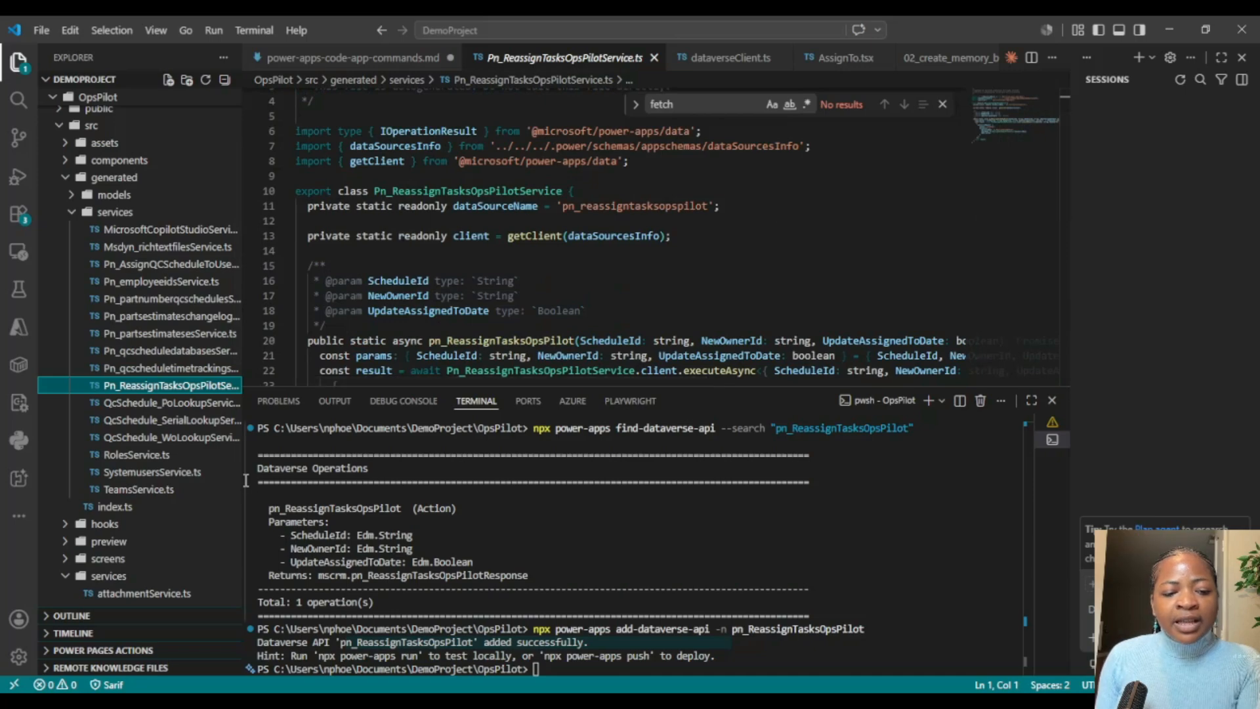
pyautogui.moveTo(245, 481); pyautogui.dragTo(135, 457)
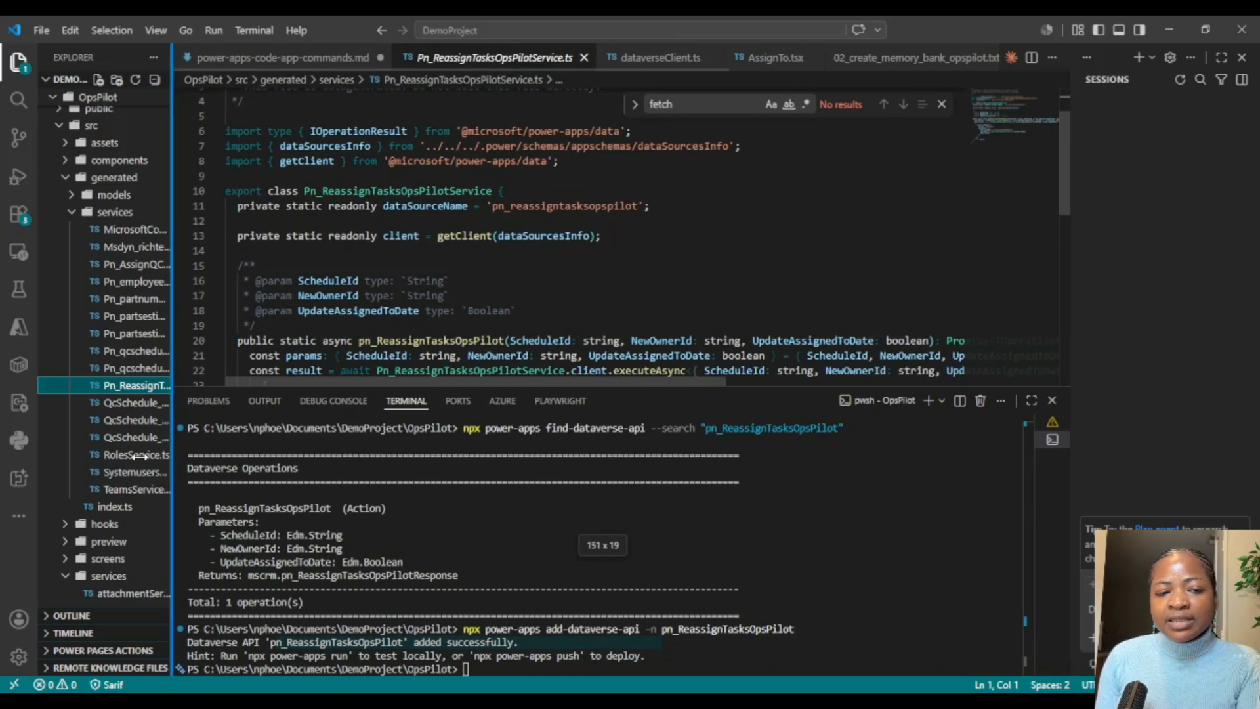
# Step: In the "Show error alerts in assignTo page" assistant session, enlarge the terminal area and begin the prompt with "i have added the custom api"
pyautogui.click(1049, 423)
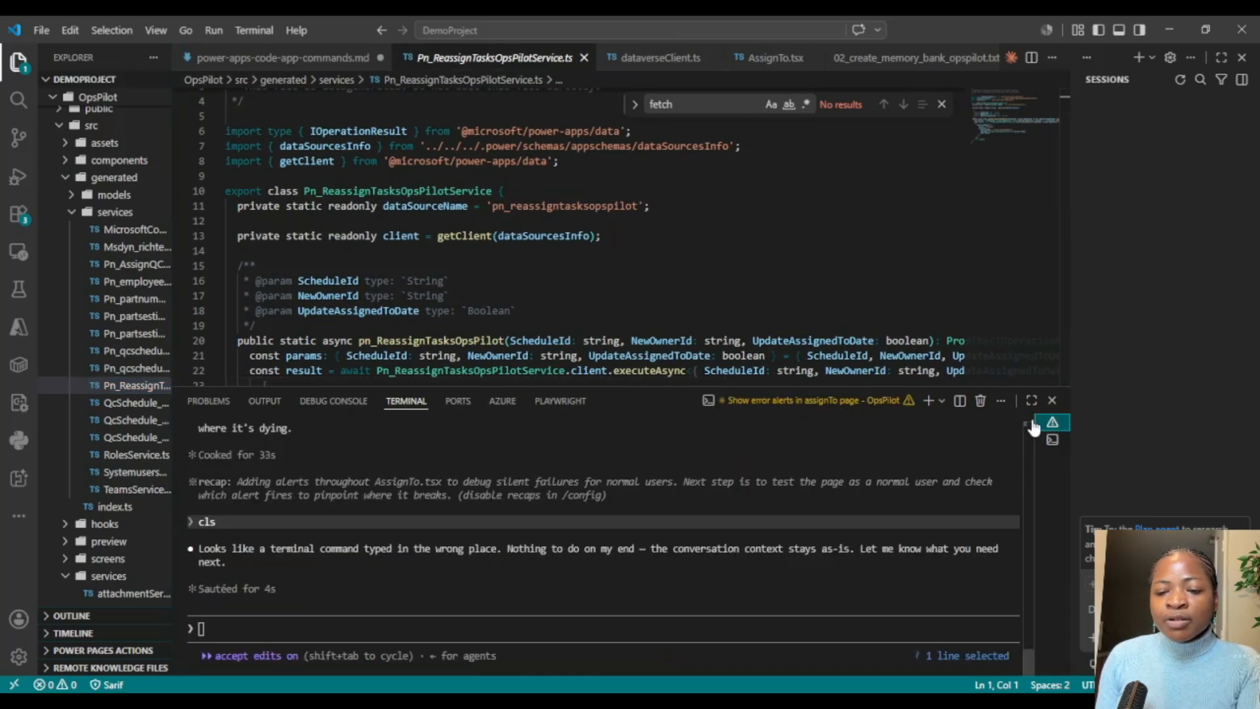
pyautogui.moveTo(509, 385); pyautogui.dragTo(508, 351)
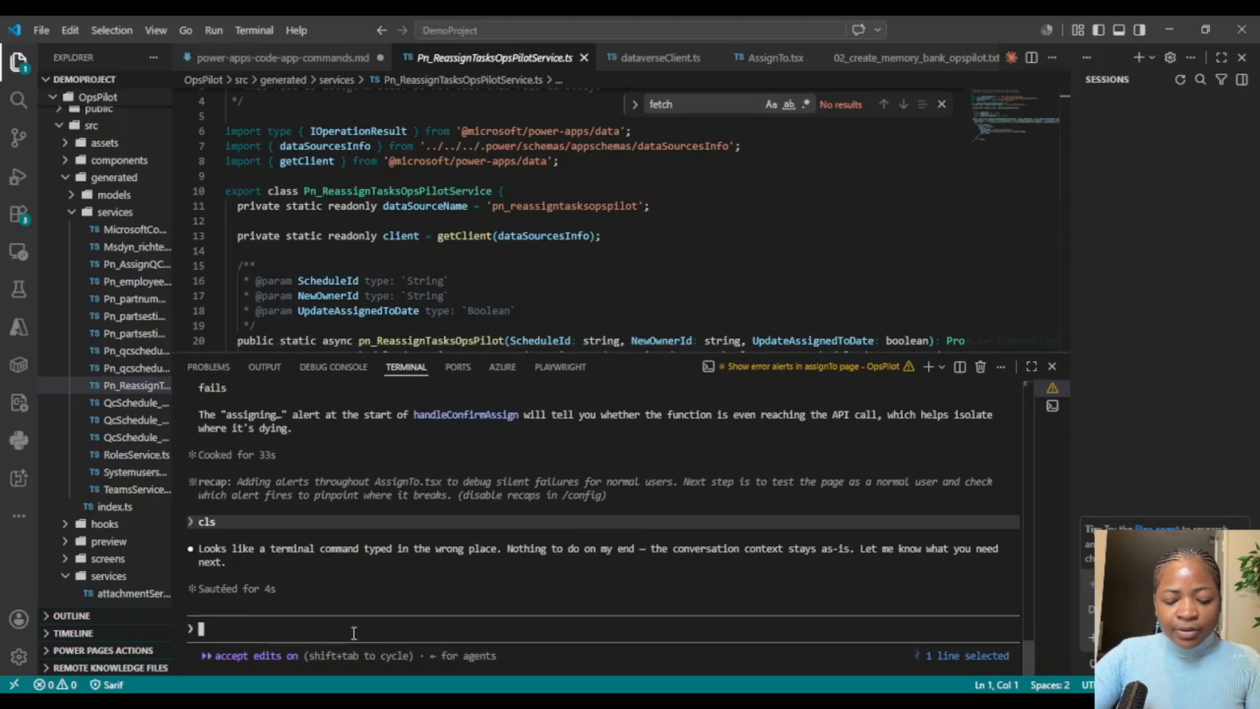
pyautogui.write('i have add')
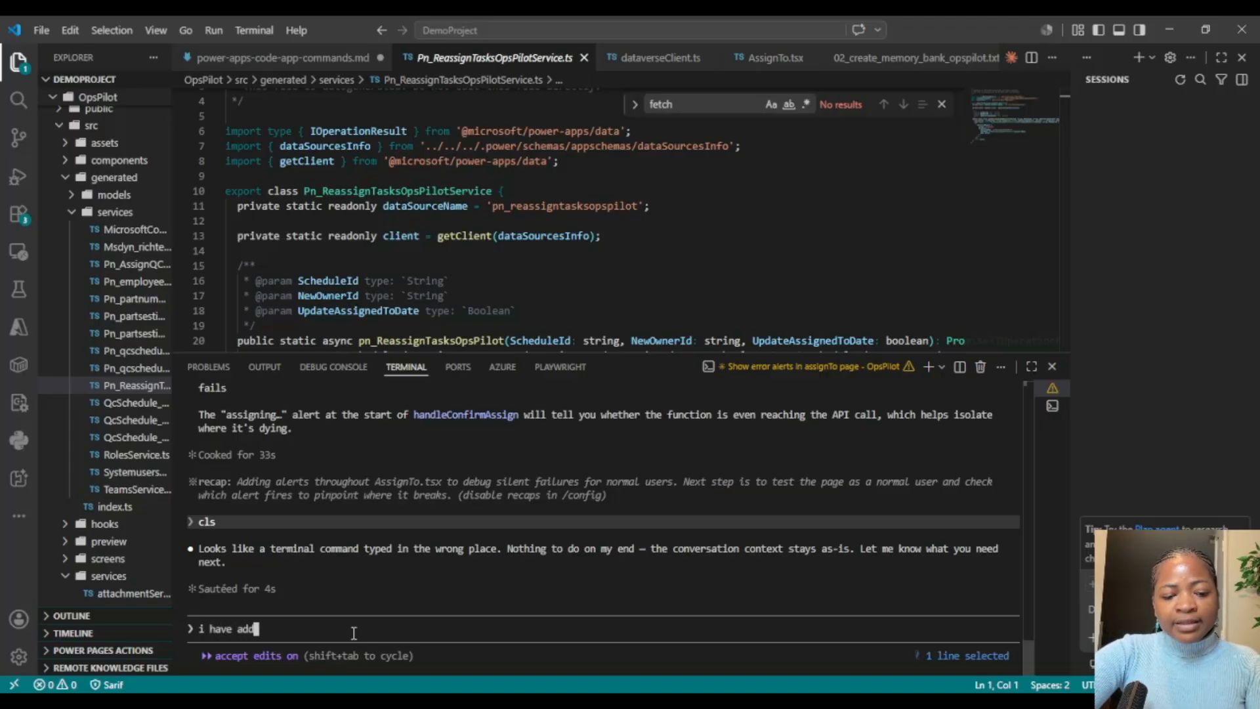
pyautogui.write('ed the custom api')
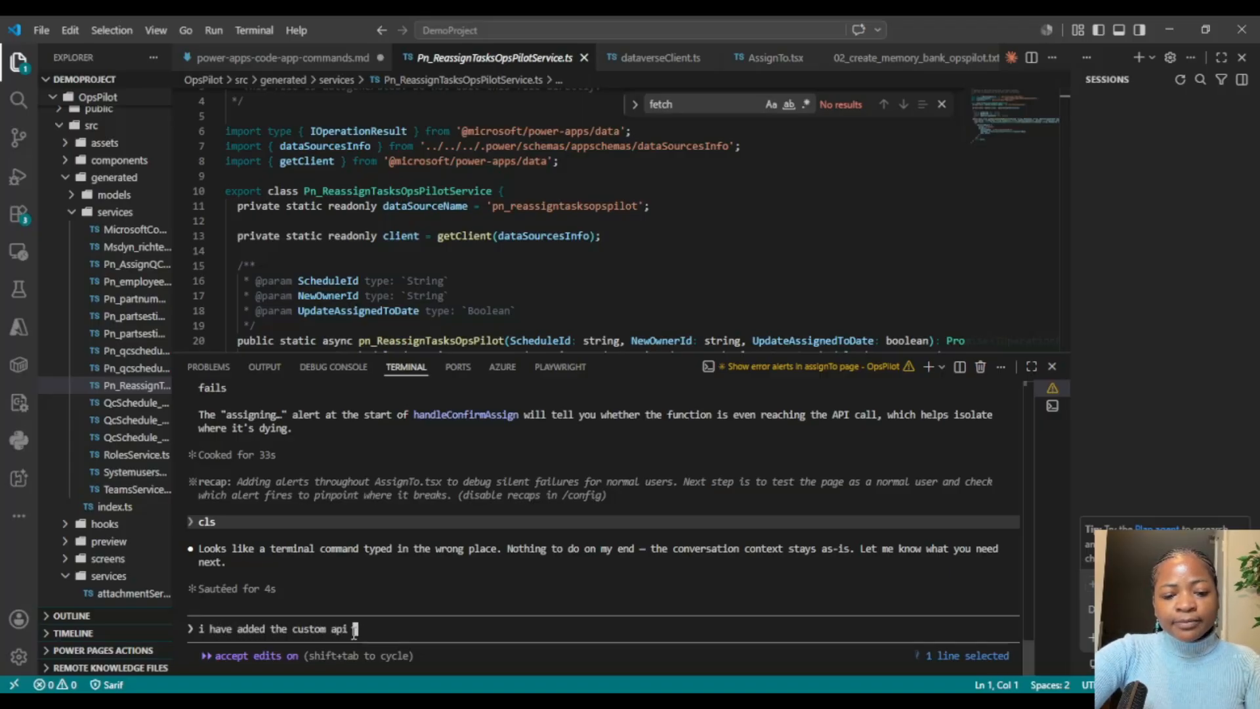
pyautogui.hotkey('ctrl', 'v')
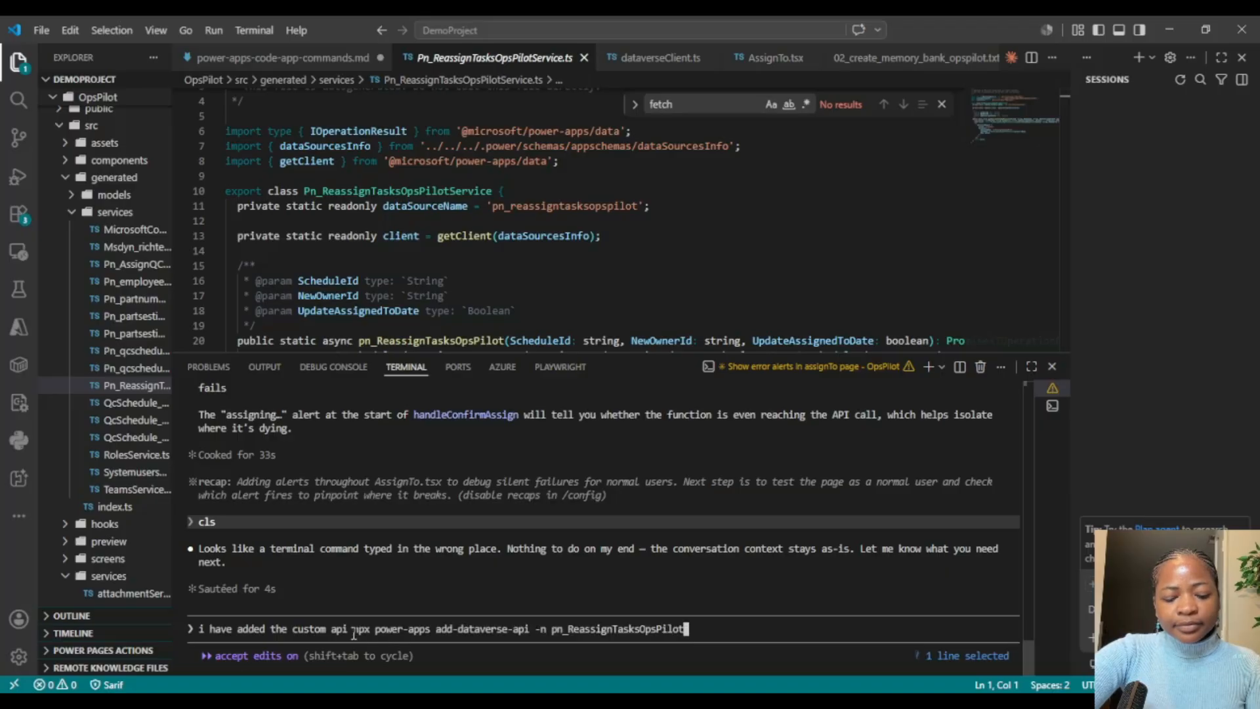
pyautogui.press('BackSpace')
pyautogui.press('BackSpace')
pyautogui.press('BackSpace')
pyautogui.press('BackSpace')
pyautogui.press('BackSpace')
pyautogui.press('BackSpace')
pyautogui.press('BackSpace')
pyautogui.press('BackSpace')
pyautogui.press('BackSpace')
pyautogui.press('BackSpace')
pyautogui.press('BackSpace')
pyautogui.press('BackSpace')
pyautogui.press('BackSpace')
pyautogui.press('BackSpace')
pyautogui.press('BackSpace')
pyautogui.press('BackSpace')
pyautogui.press('BackSpace')
pyautogui.press('BackSpace')
pyautogui.press('BackSpace')
pyautogui.press('BackSpace')
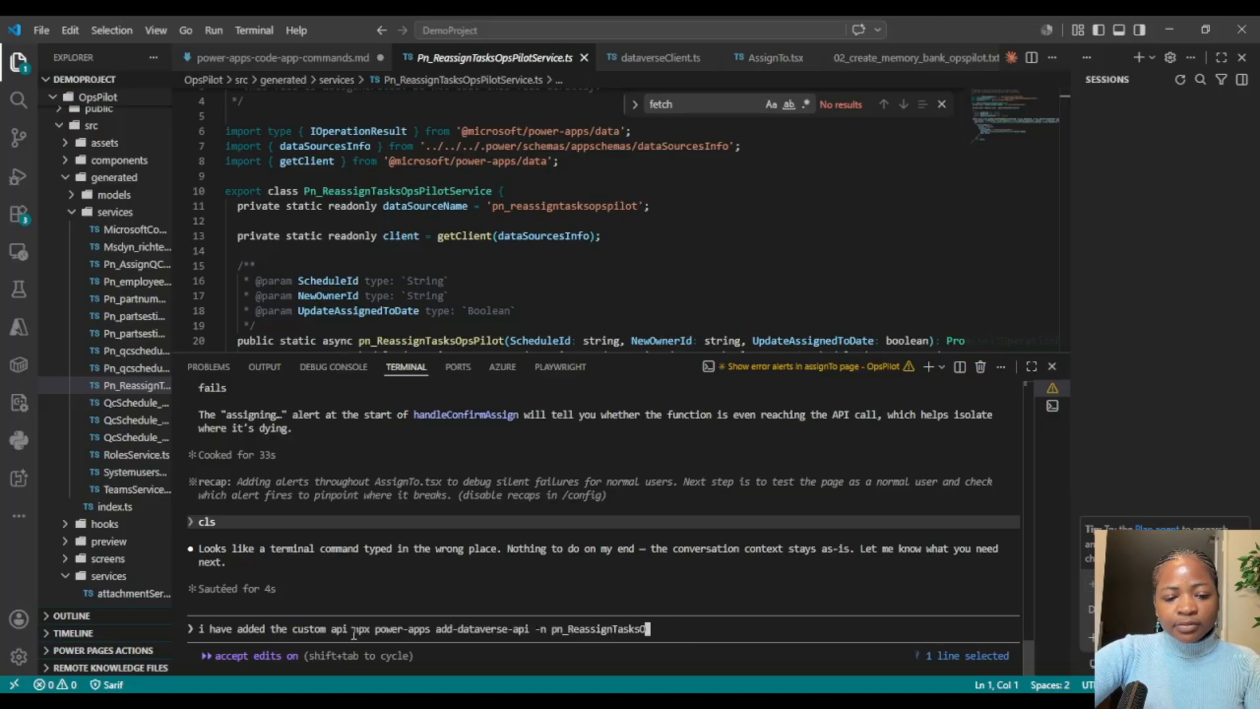
pyautogui.press('BackSpace')
pyautogui.press('BackSpace')
pyautogui.press('BackSpace')
pyautogui.press('BackSpace')
pyautogui.press('BackSpace')
pyautogui.press('BackSpace')
pyautogui.press('BackSpace')
pyautogui.press('BackSpace')
pyautogui.press('BackSpace')
pyautogui.press('BackSpace')
pyautogui.press('BackSpace')
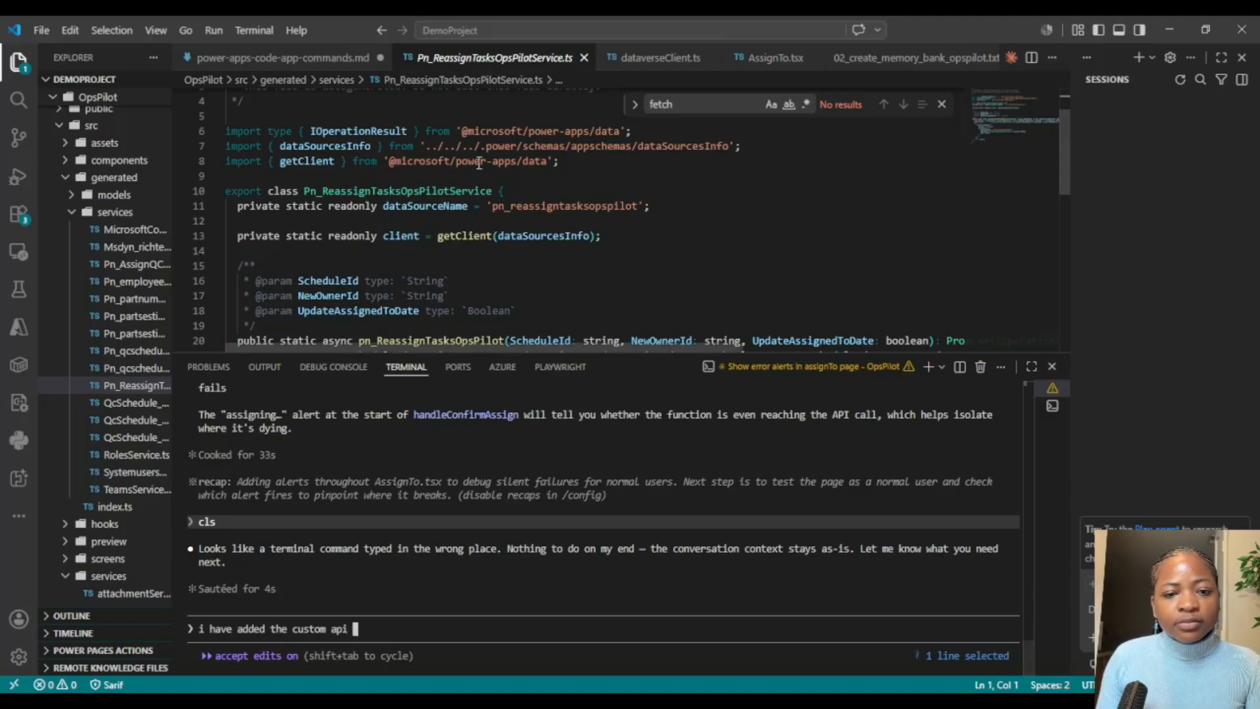
# Step: Copy the API name pn_ReassignTasksOpsPilot from power-apps-code-app-commands.md into the assistant prompt after "custom api"
pyautogui.click(354, 60)
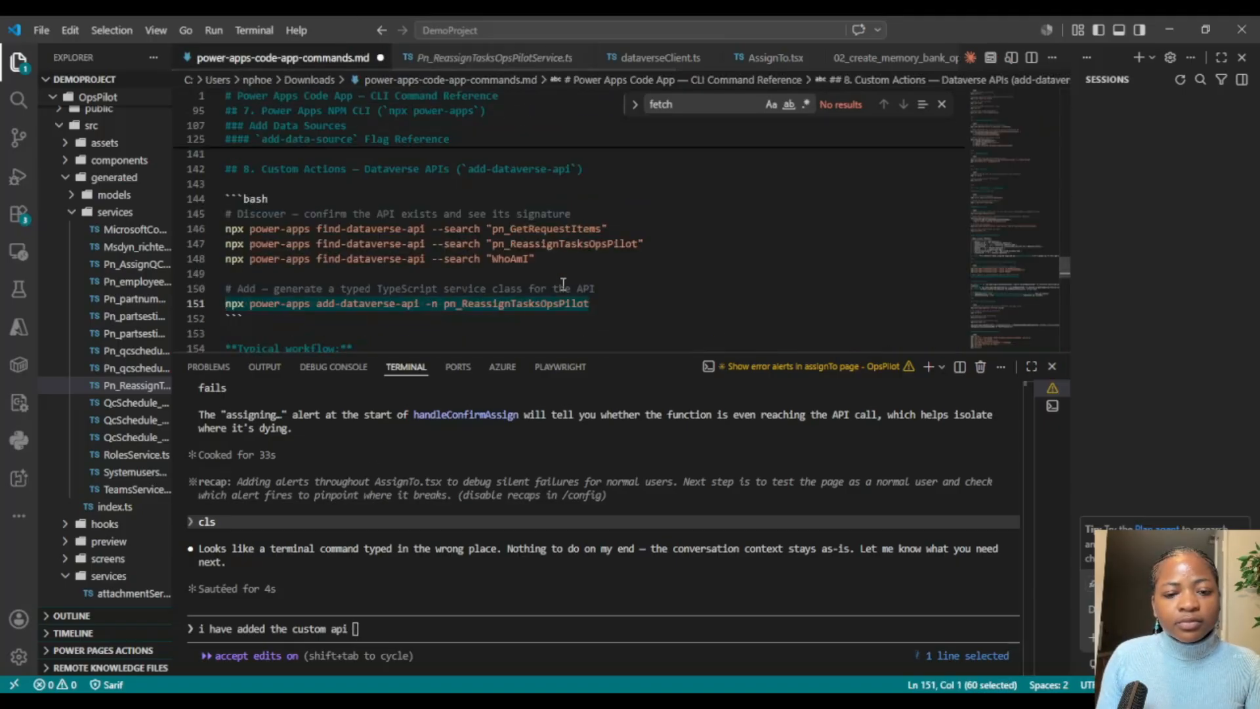
pyautogui.doubleClick(535, 304)
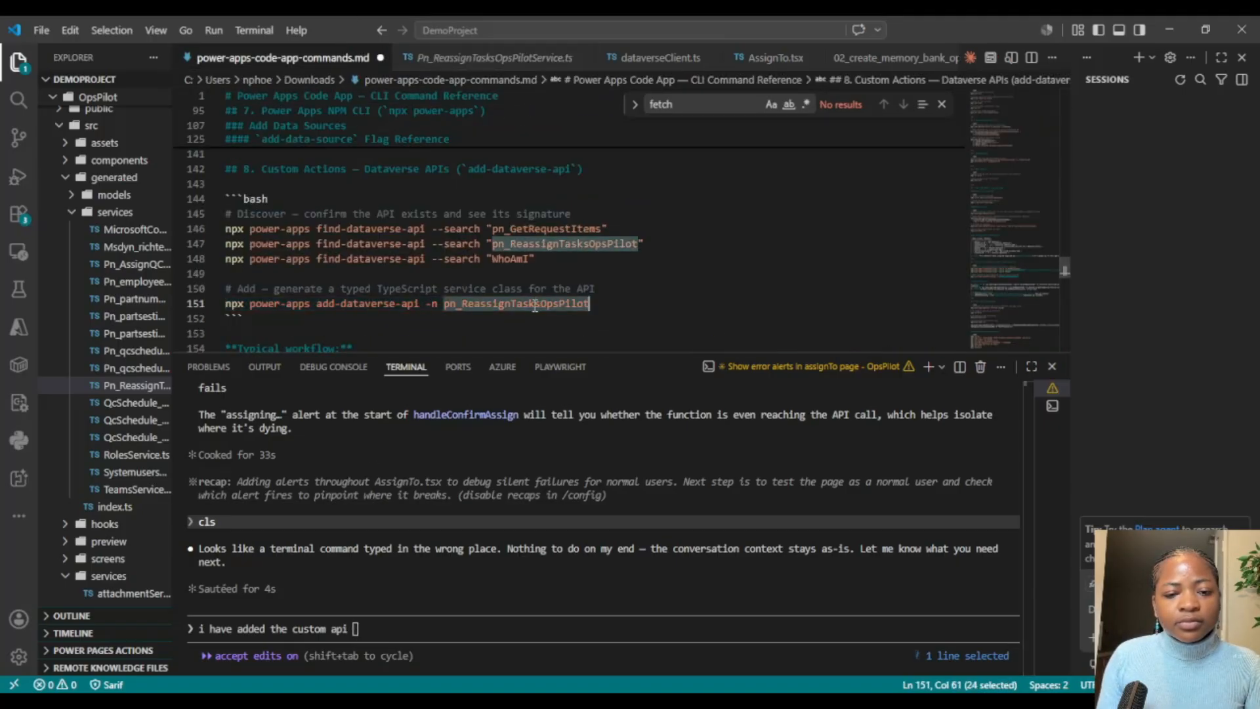
pyautogui.click(405, 628)
pyautogui.hotkey('ctrl', 'v')
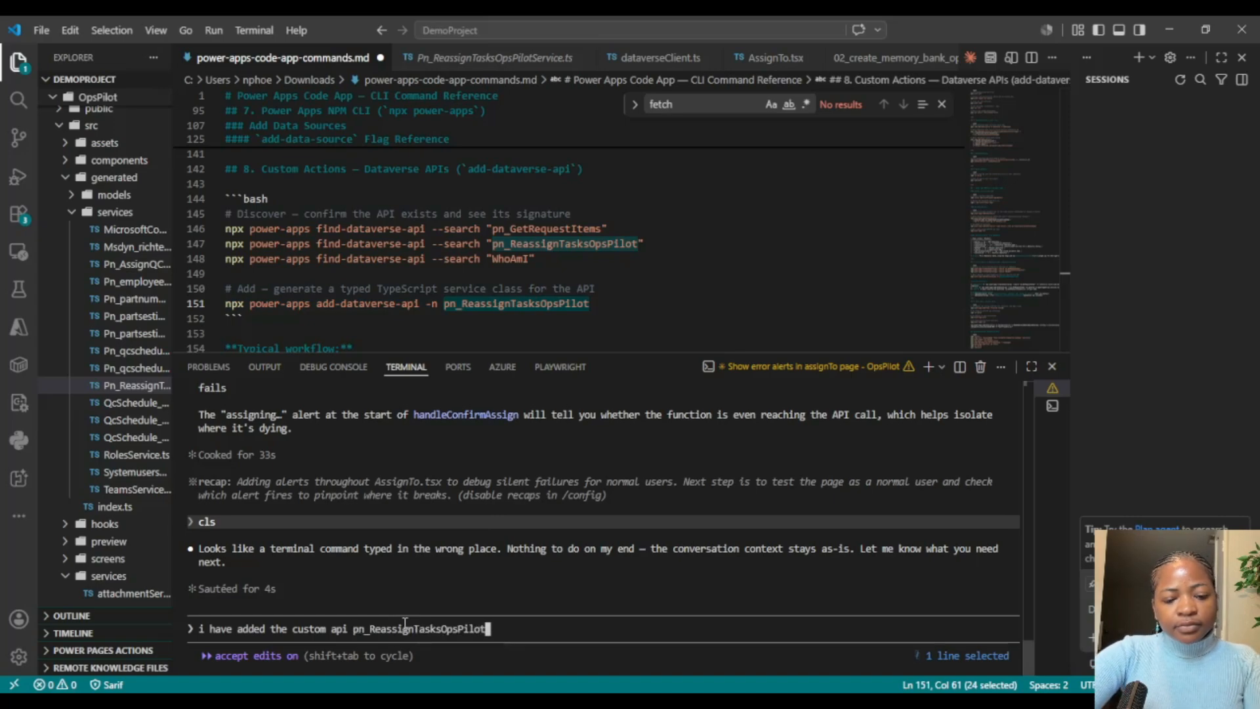
# Step: Continue the assistant prompt with "available to the sevices generated folder," following the API name
pyautogui.write('available')
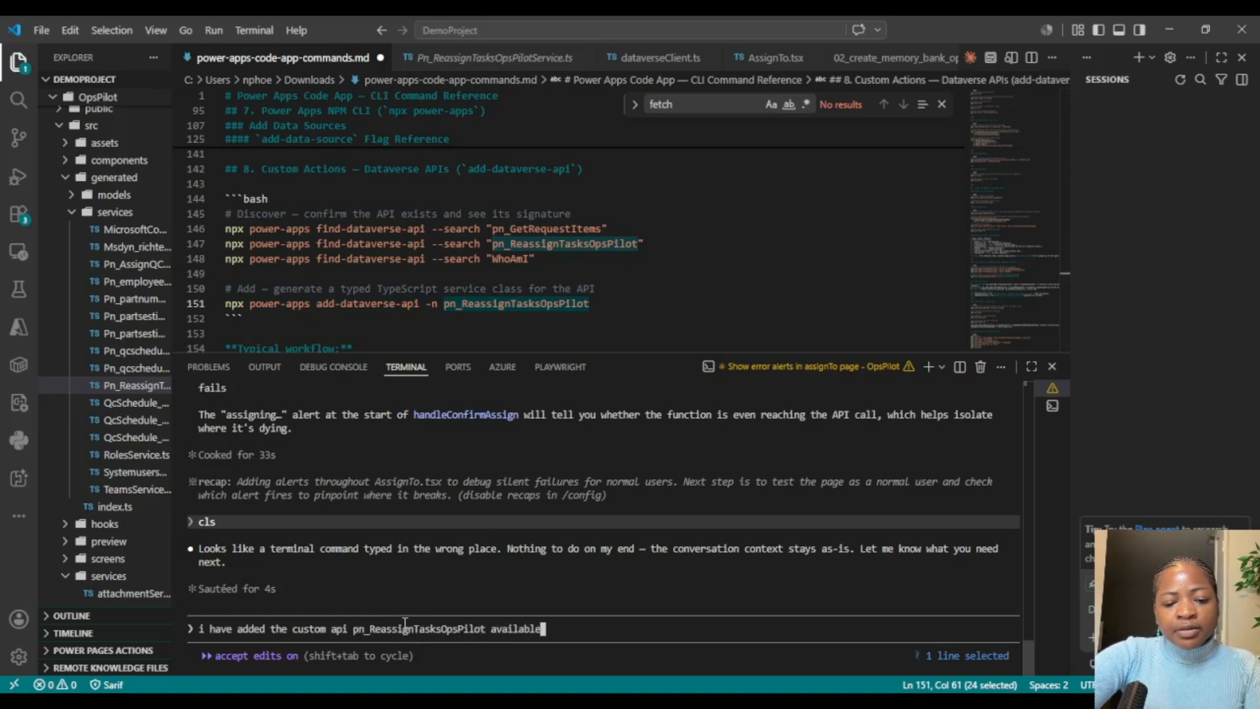
pyautogui.write(' to the se')
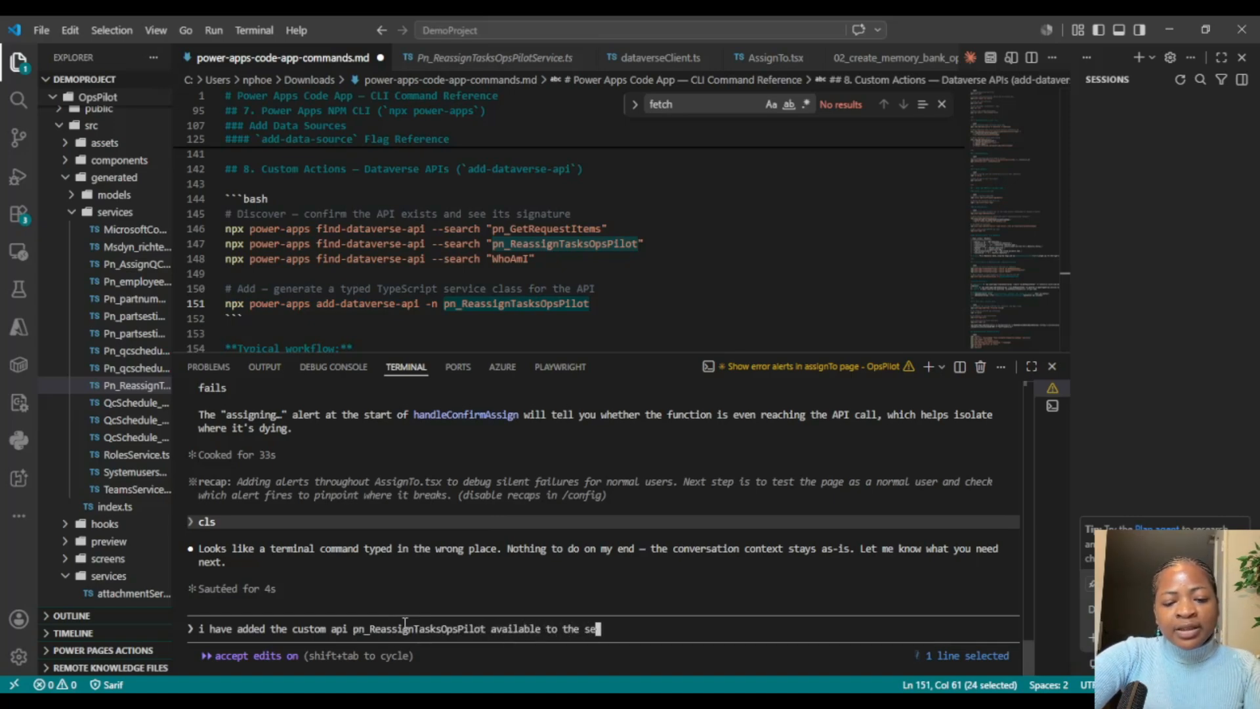
pyautogui.write('vices ge')
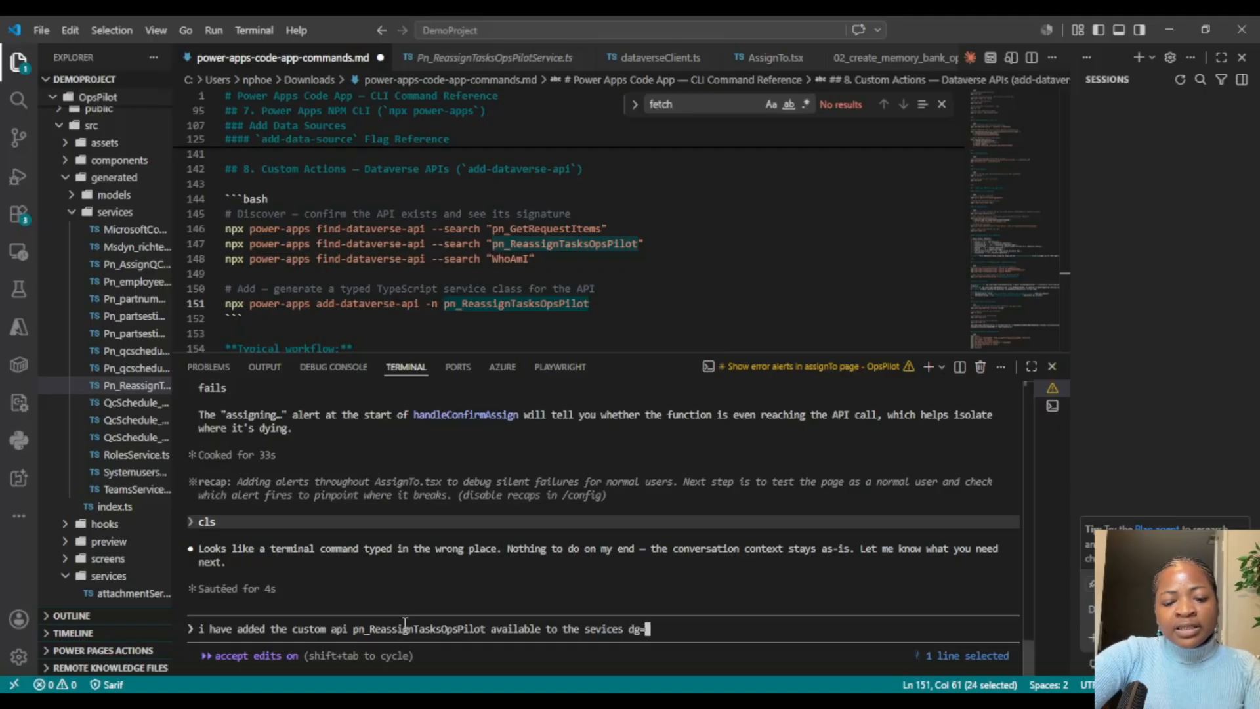
pyautogui.write('nerate')
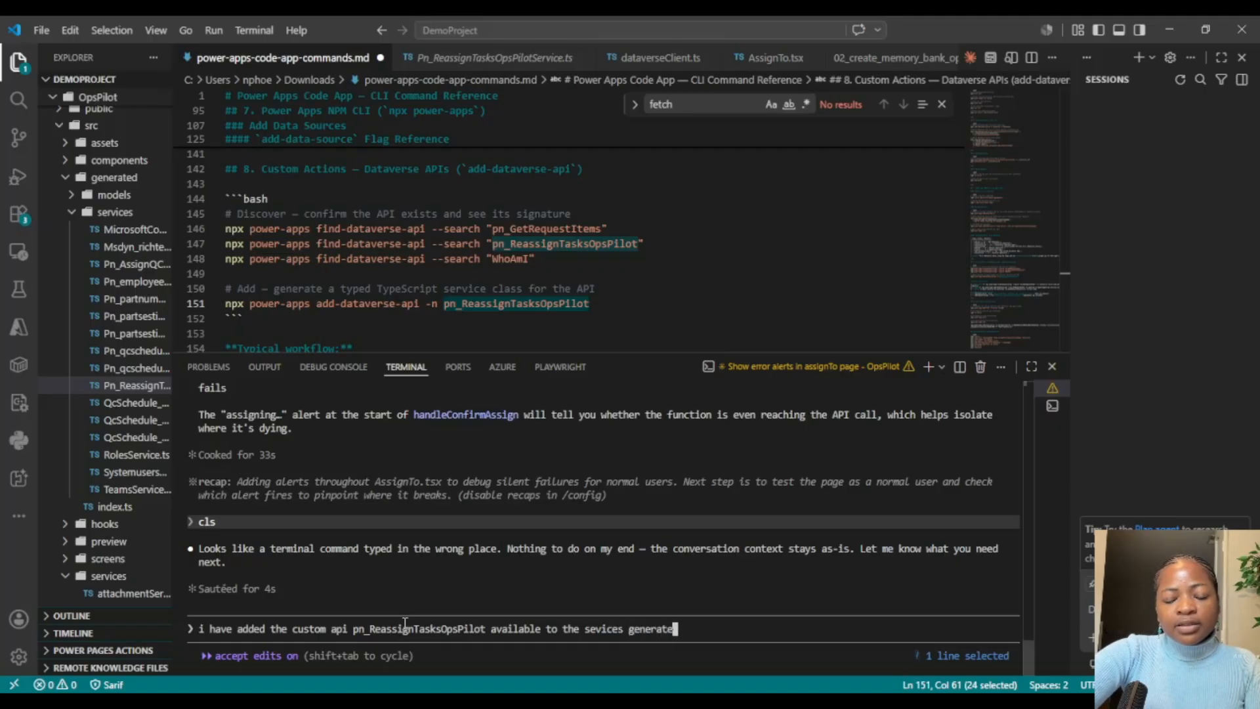
pyautogui.write('d folder,')
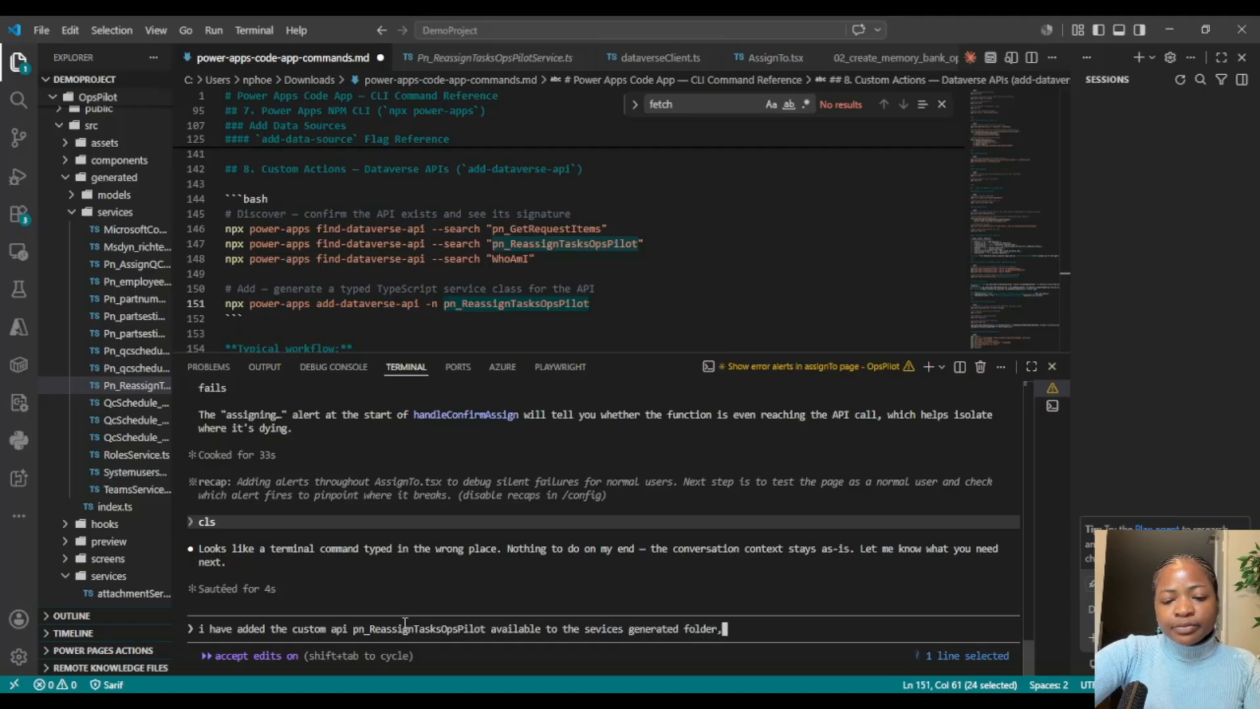
pyautogui.write(' s')
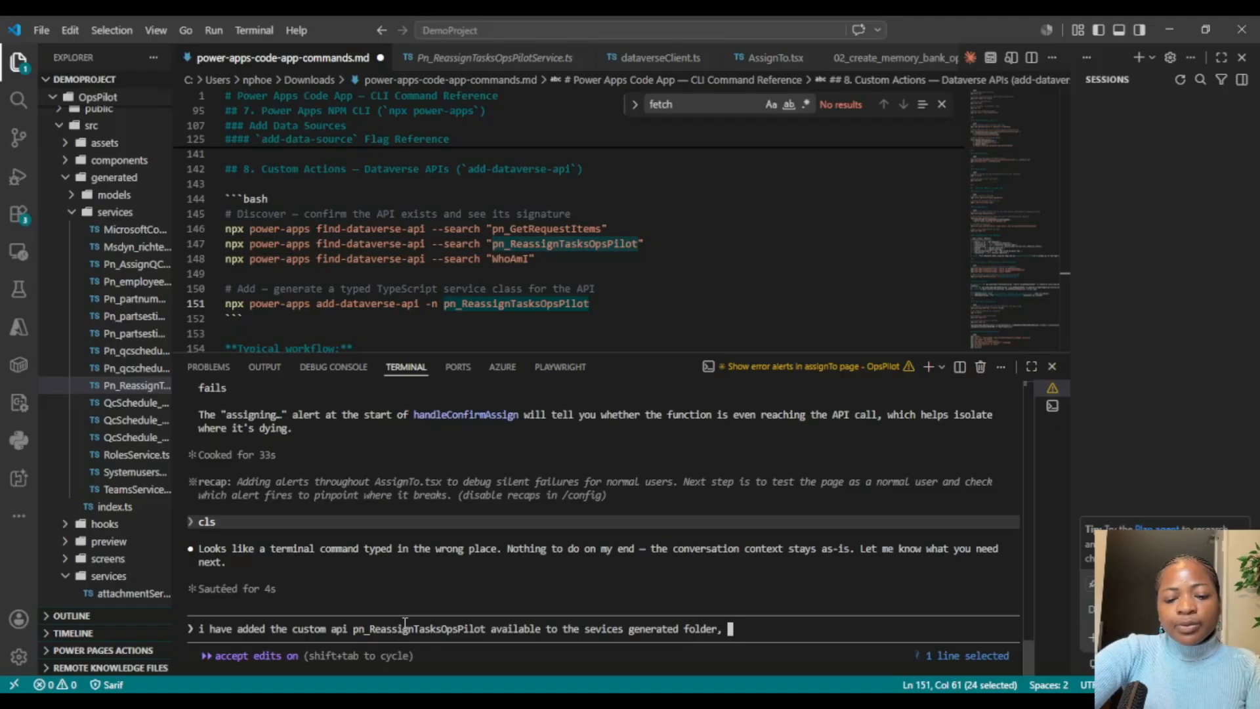
pyautogui.write('when a norm')
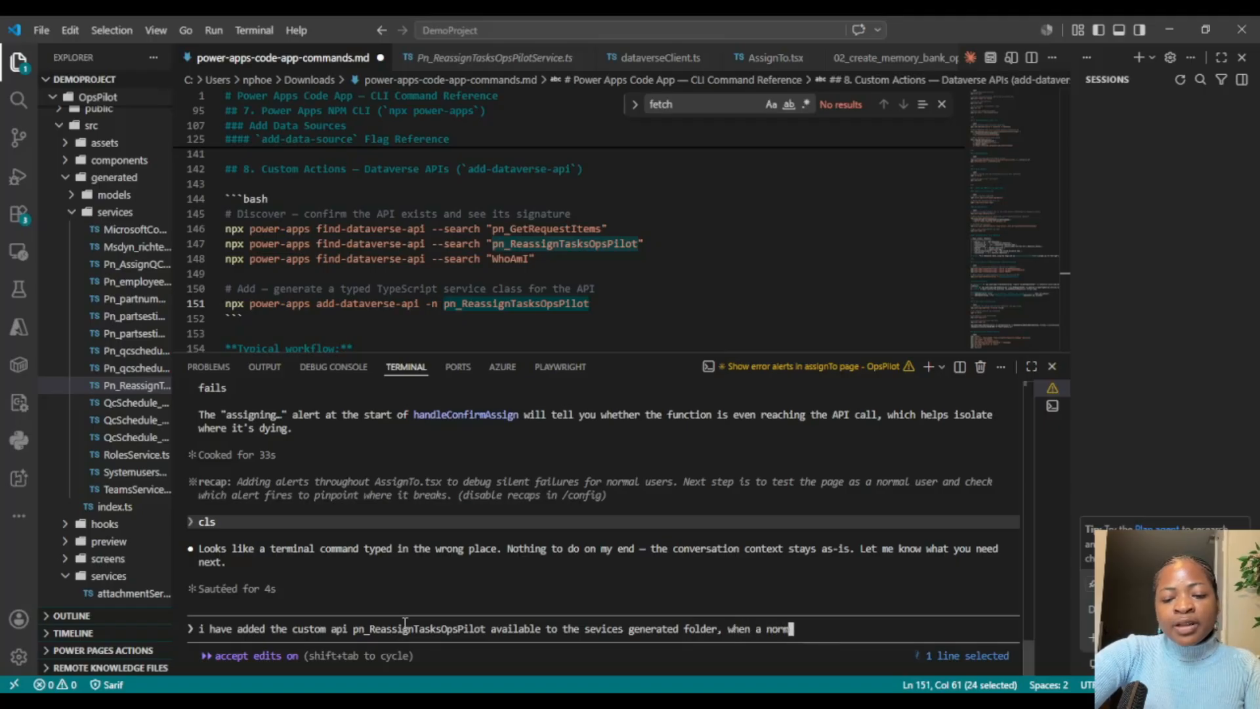
pyautogui.write('al user that is ')
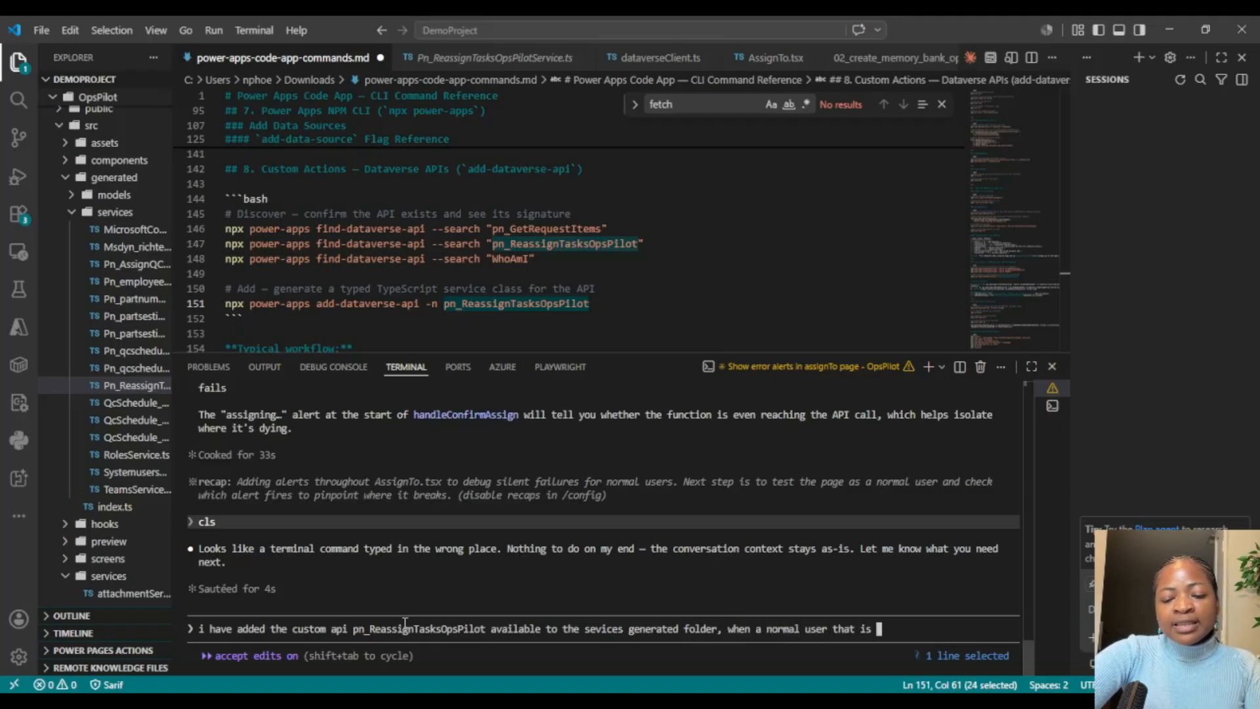
pyautogui.write('not a m')
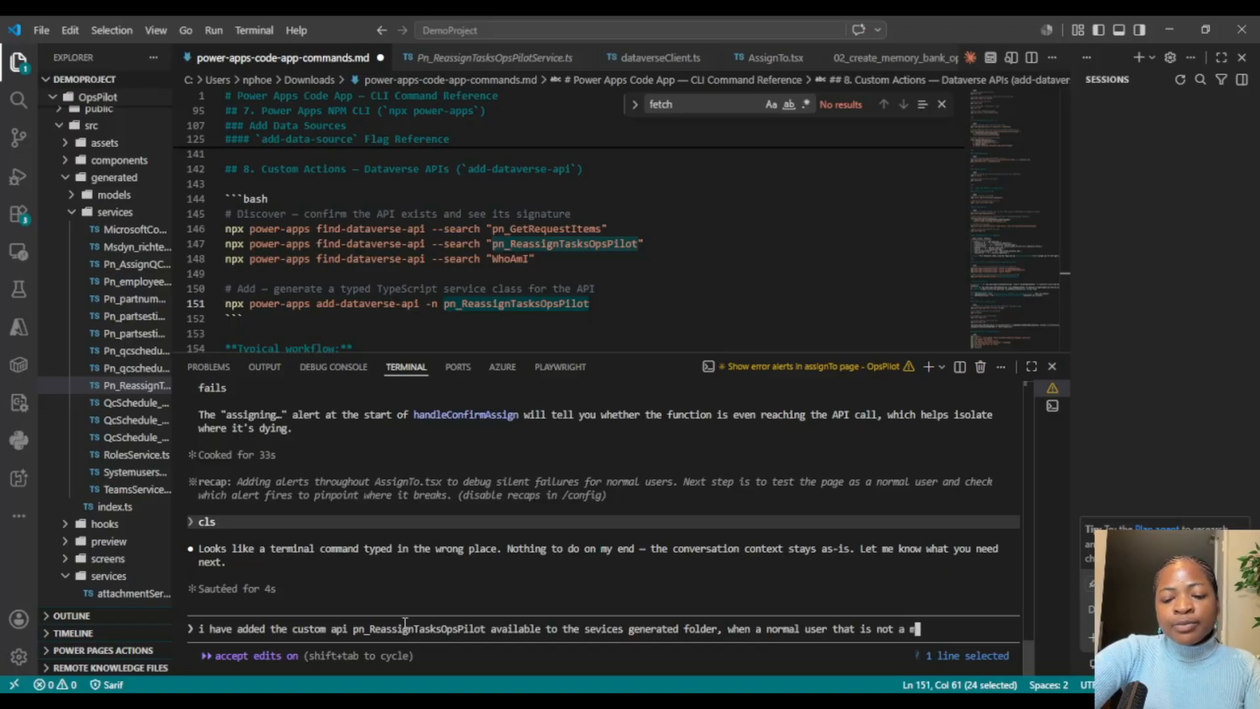
pyautogui.write('anager tr')
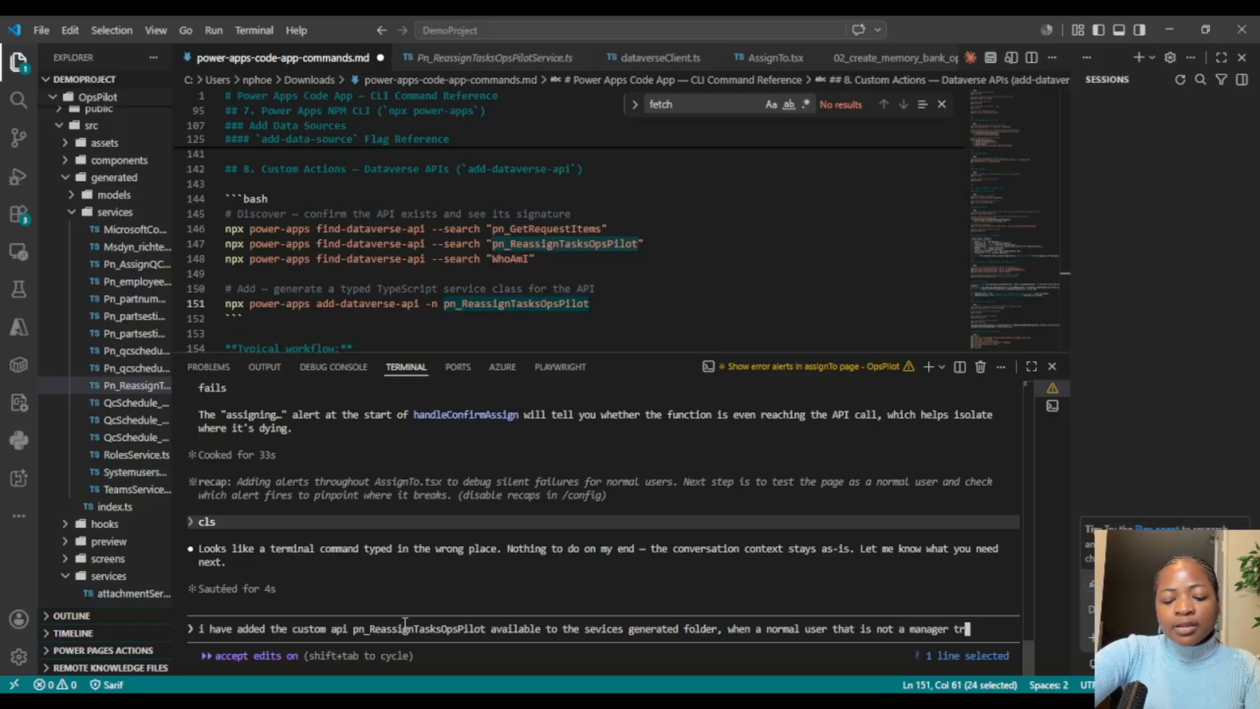
pyautogui.write('ies to')
# Step: Extend the assistant prompt with "tries in page assginto to reassign a task to themselves"
pyautogui.press('BackSpace')
pyautogui.write('in')
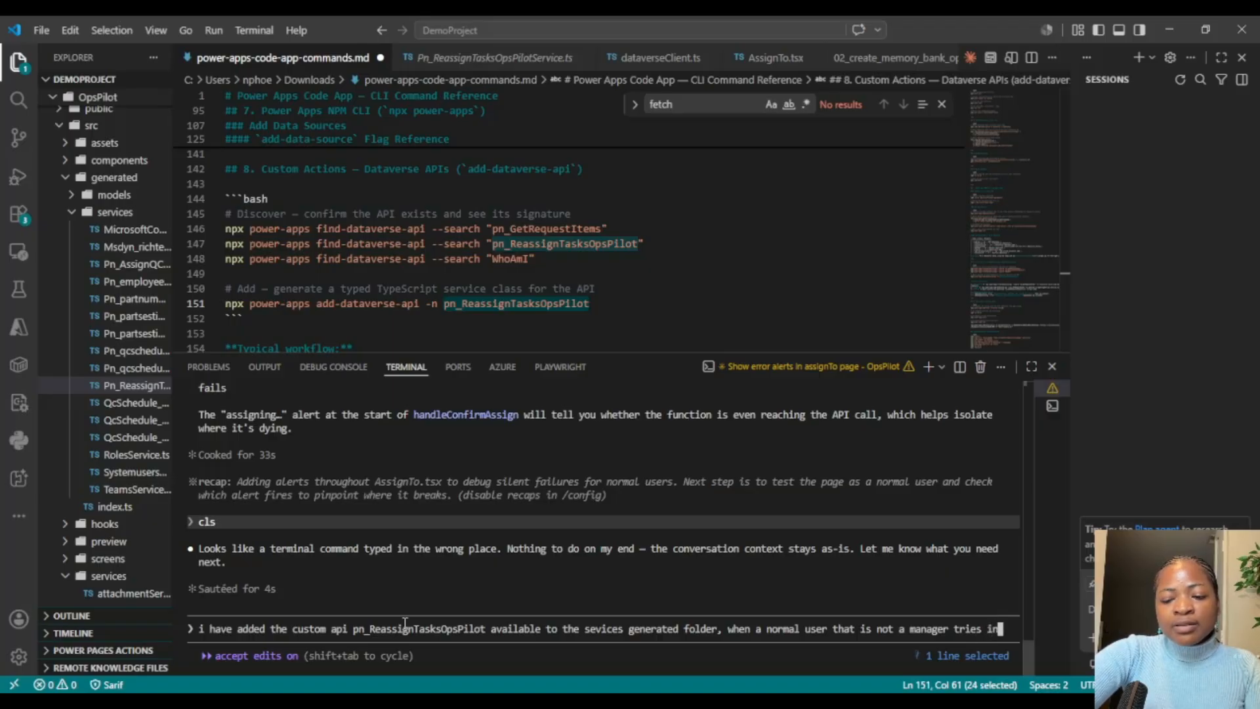
pyautogui.write(' page assginto to')
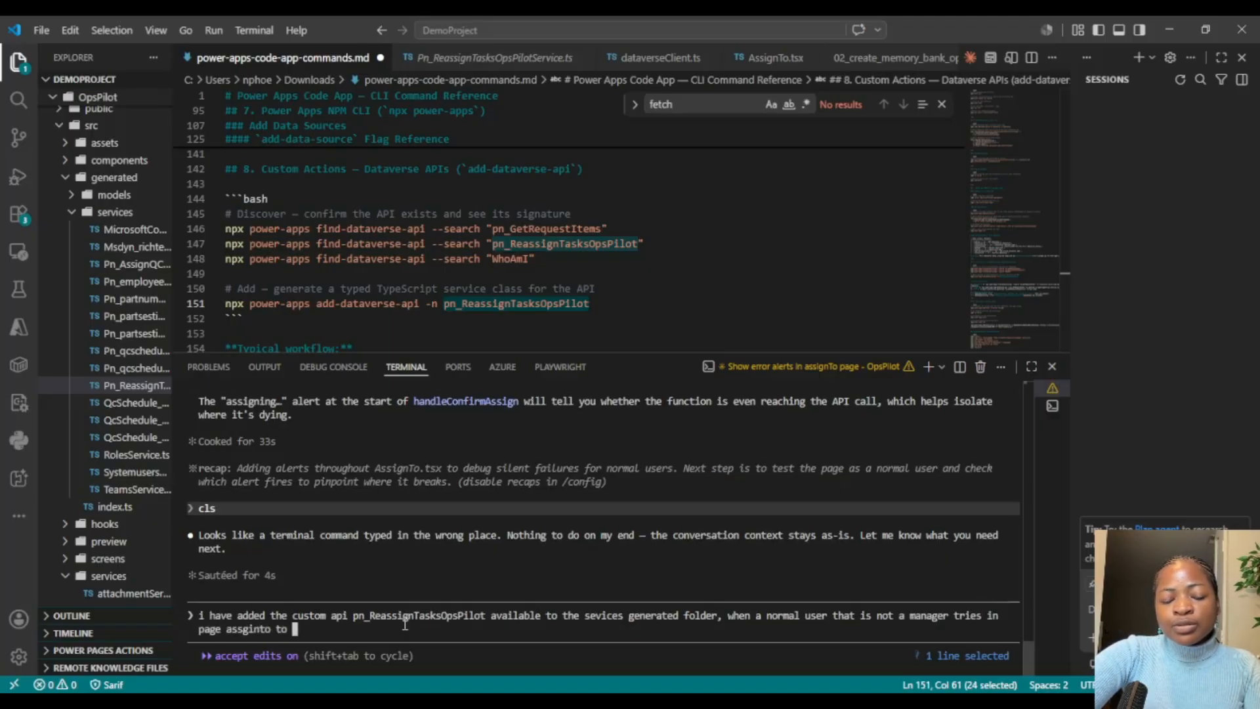
pyautogui.write('reassign a t')
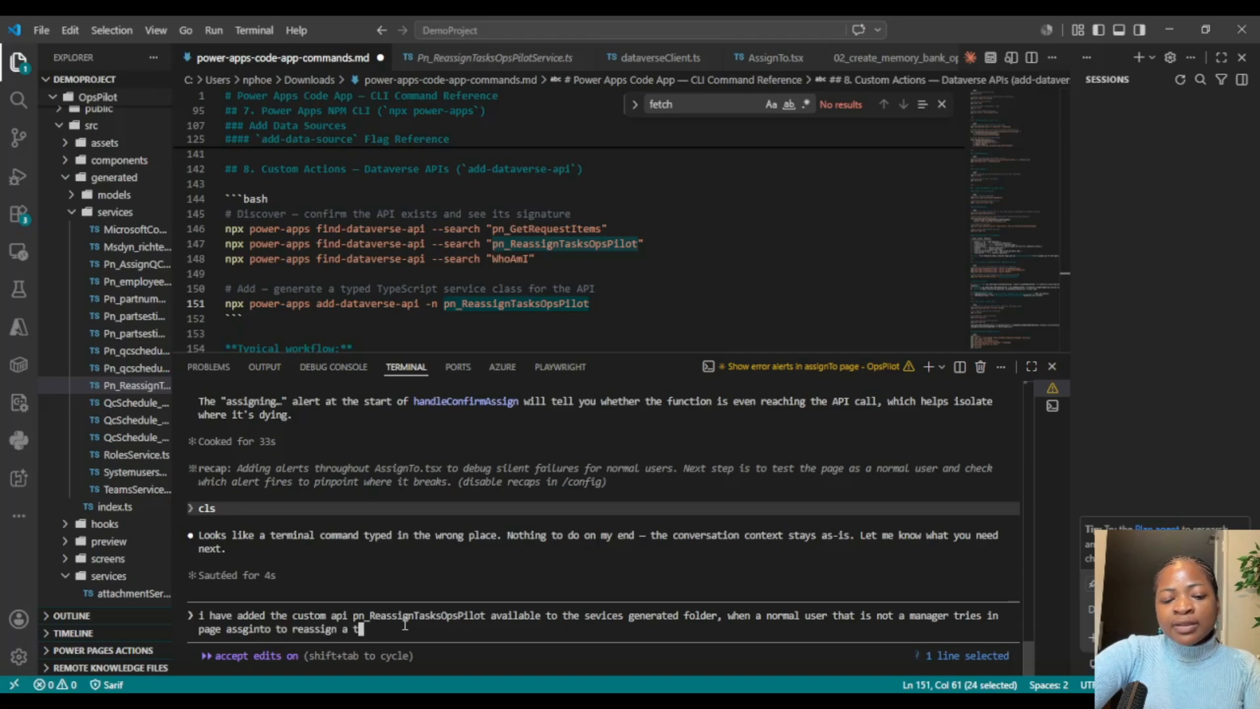
pyautogui.write('ask to thems')
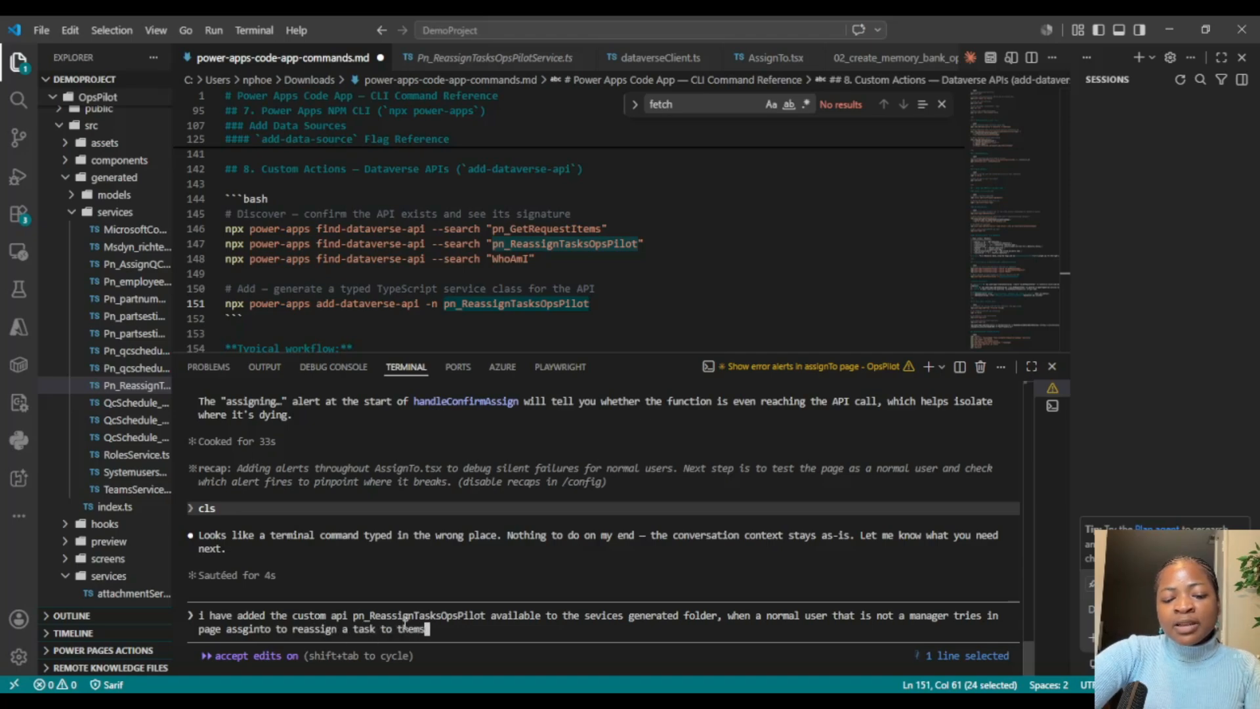
pyautogui.write('elves')
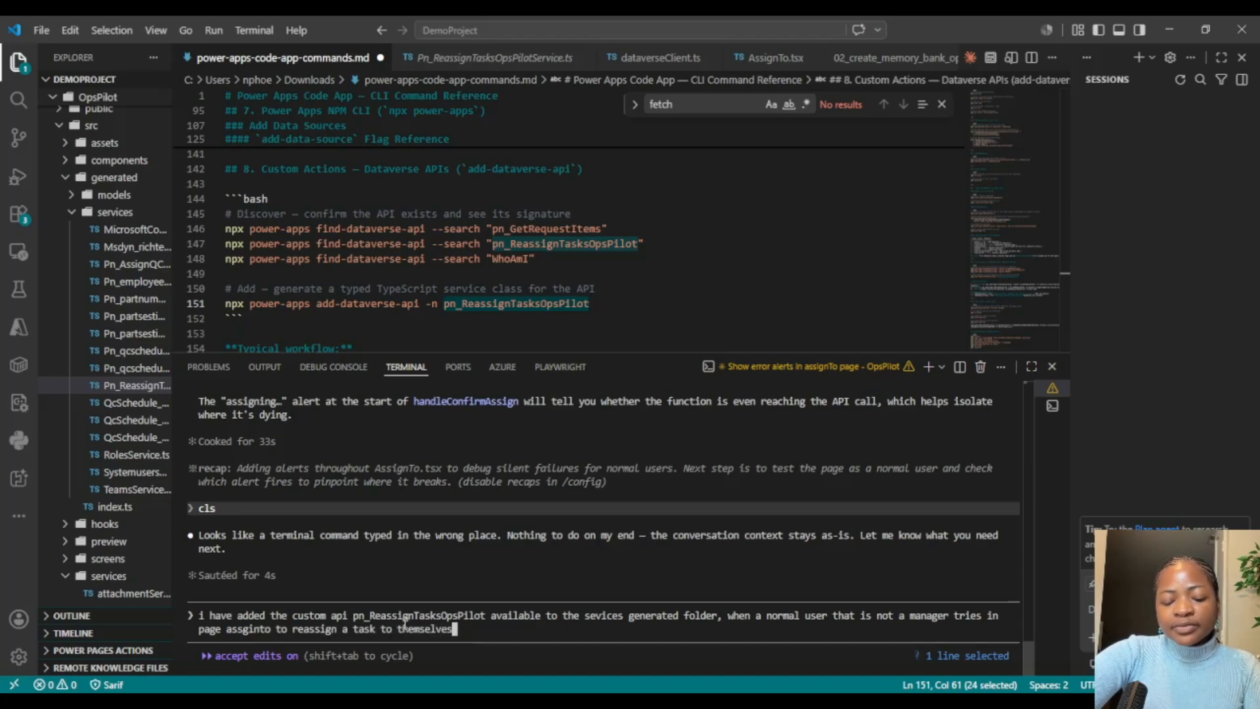
pyautogui.write(', run ')
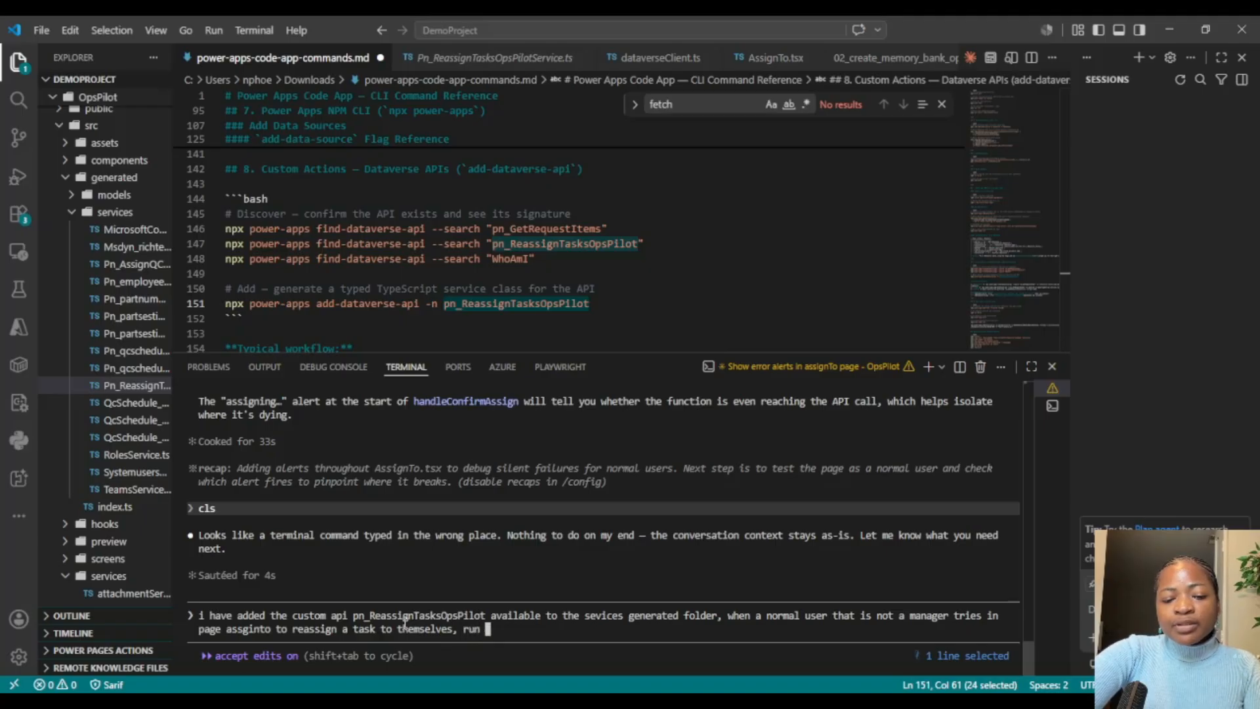
pyautogui.write('the custom api')
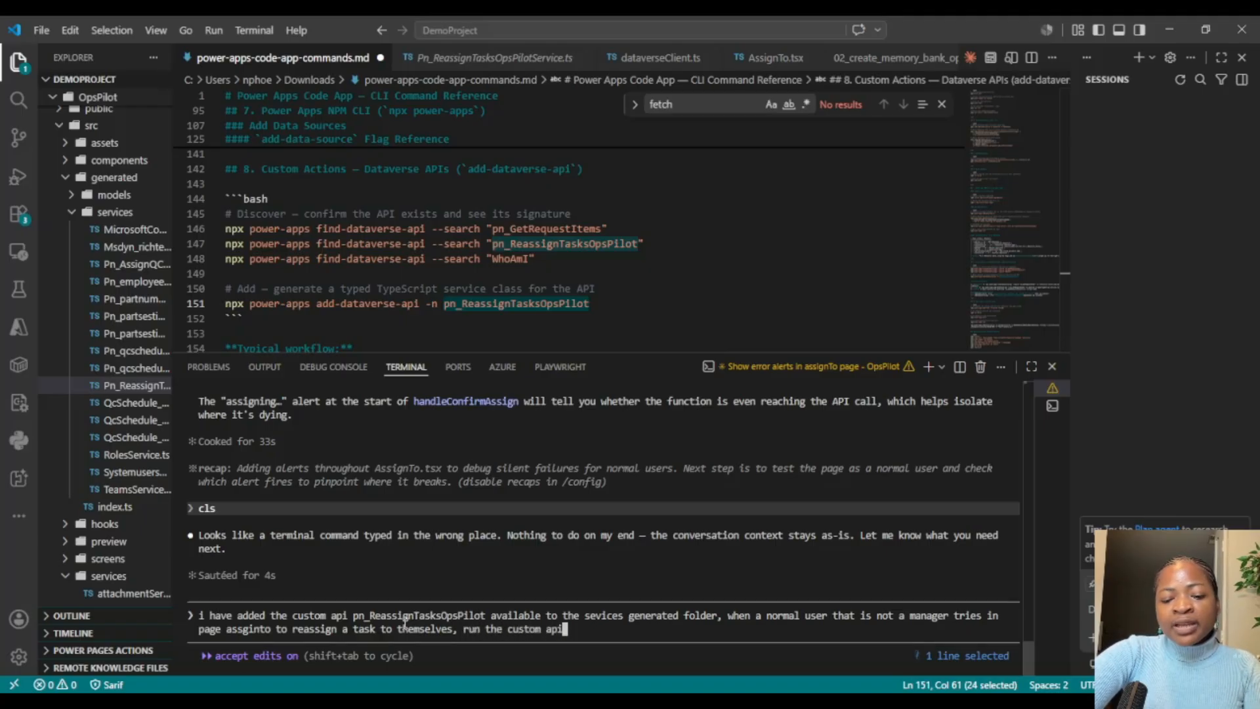
pyautogui.write(' first ')
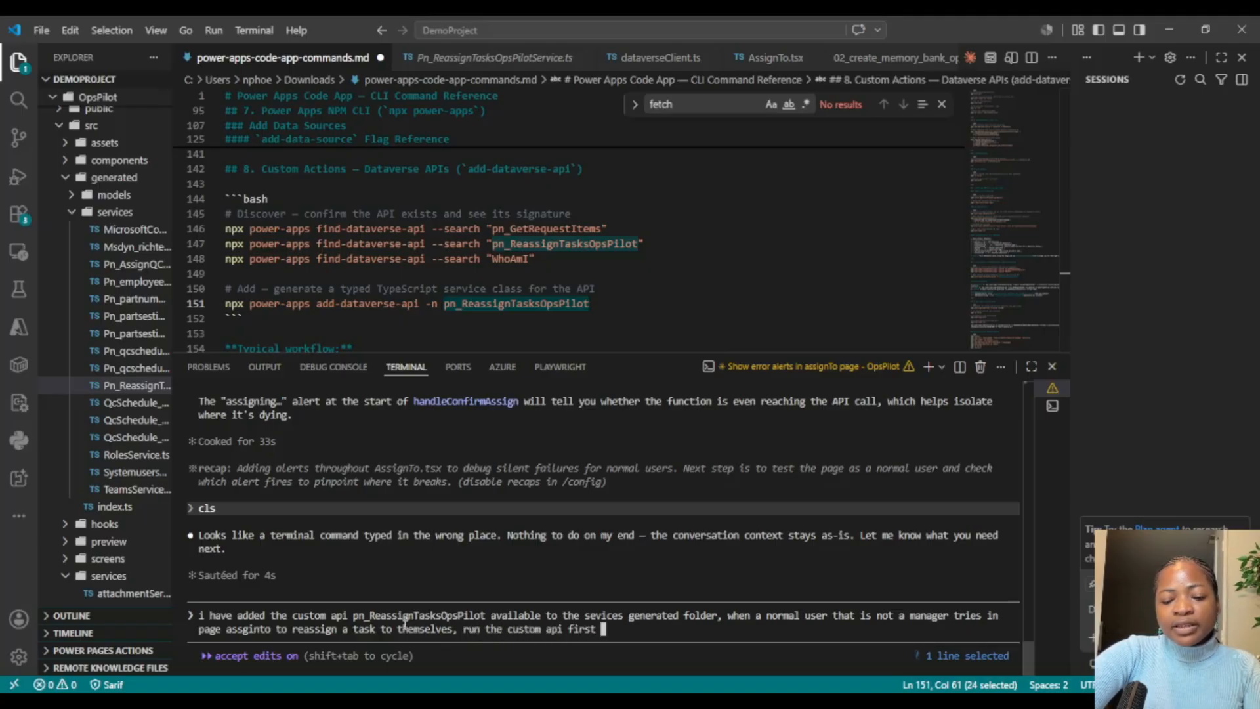
pyautogui.write('and the')
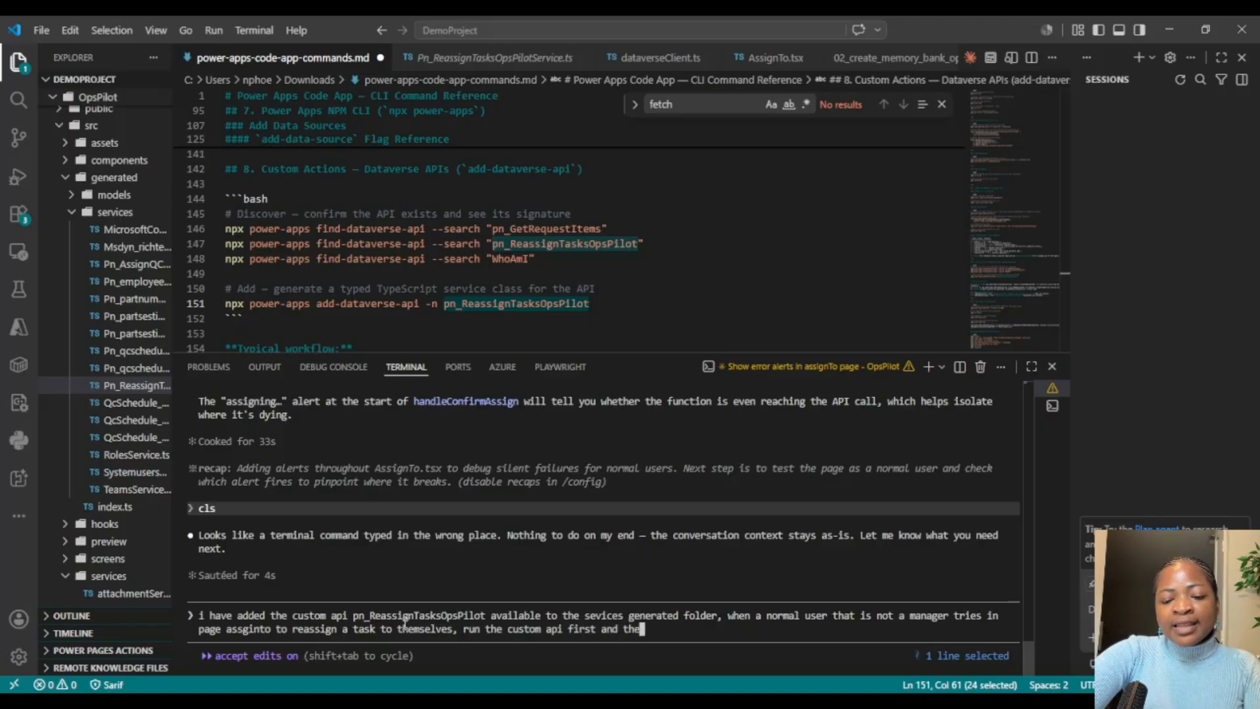
pyautogui.write('n once it is on')
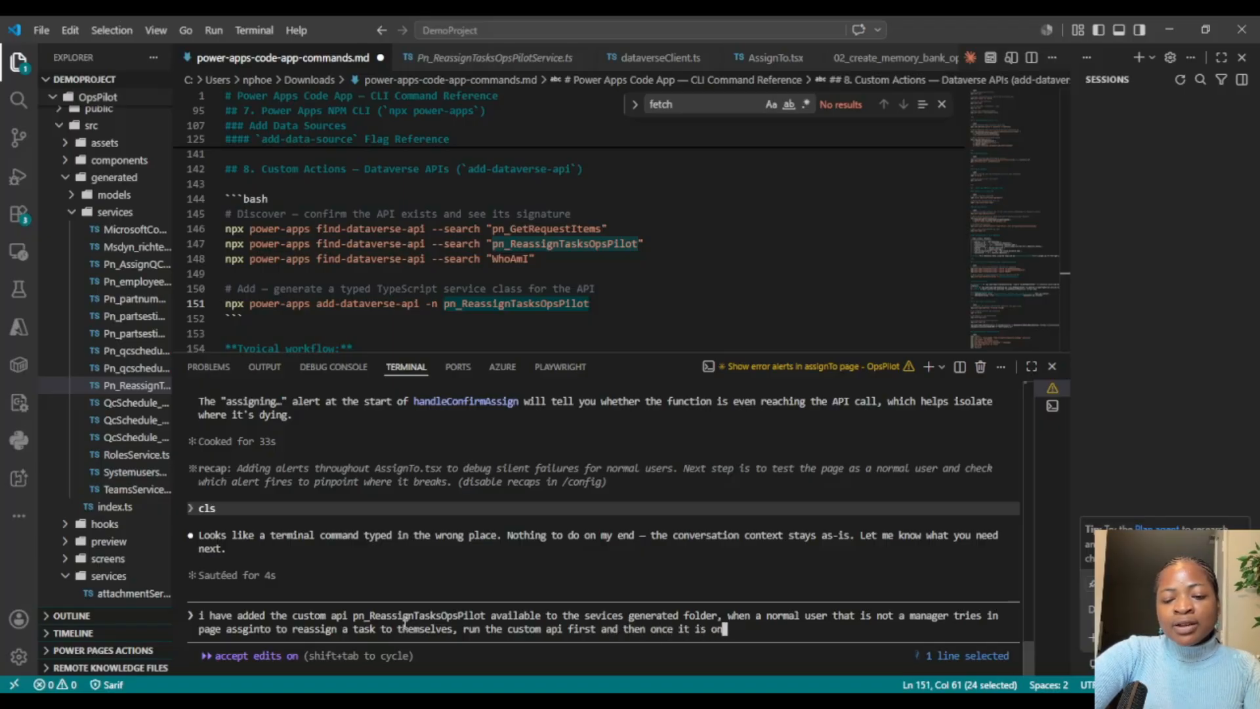
# Step: Add the instruction ", run the custom api first and then once it is done," to the assistant prompt
pyautogui.press('BackSpace')
pyautogui.press('BackSpace')
pyautogui.write('done')
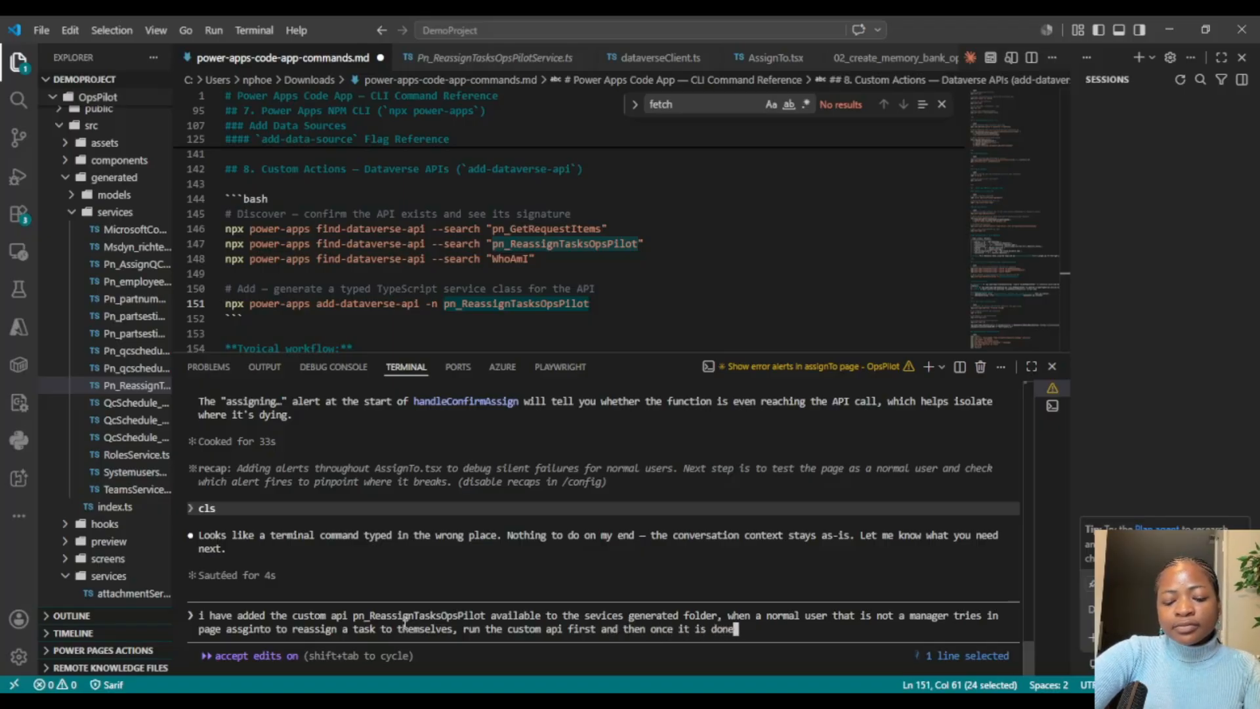
pyautogui.write(',')
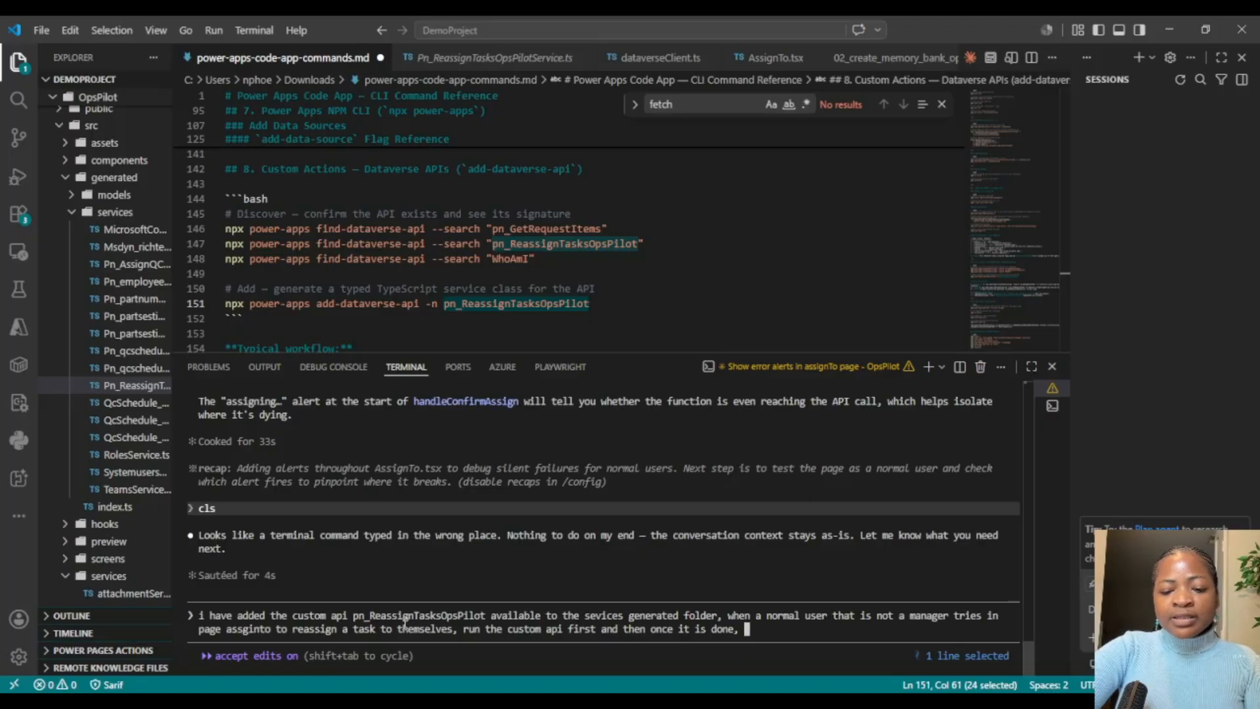
# Step: Finish the prompt with "change the assignto to their names", submit it to the assistant, and enlarge the terminal area
pyautogui.write('change the assiginto ')
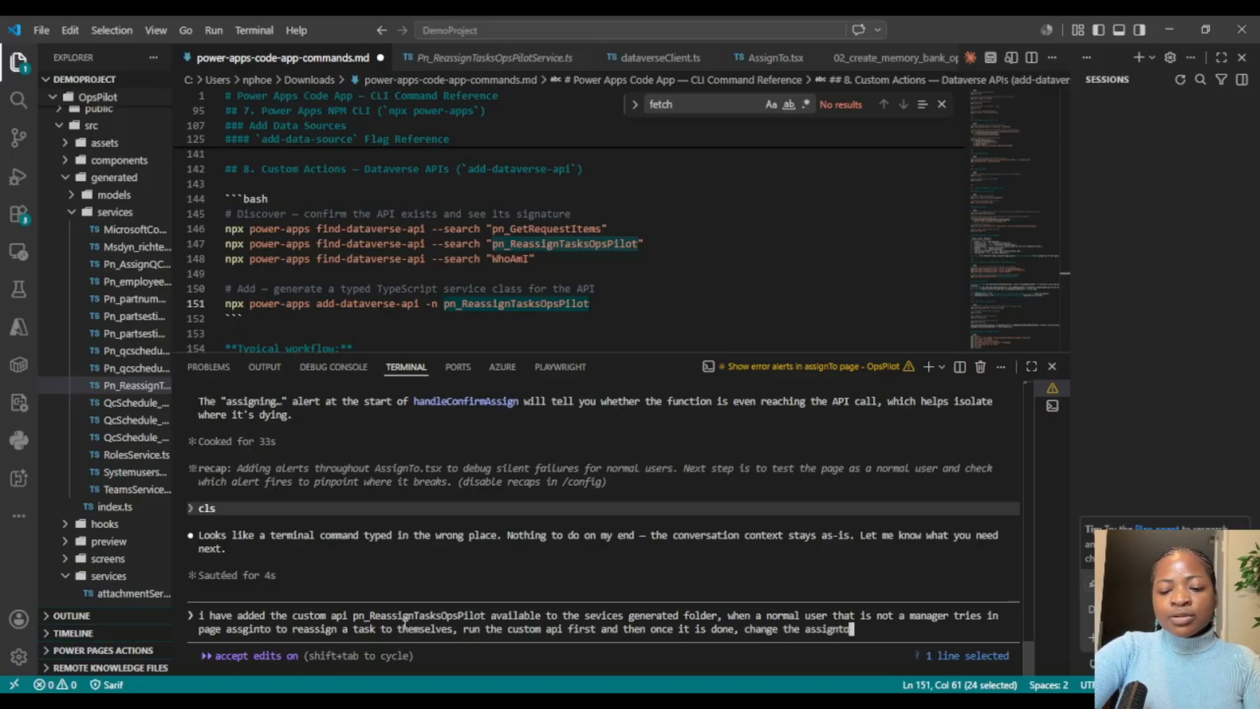
pyautogui.write('to th')
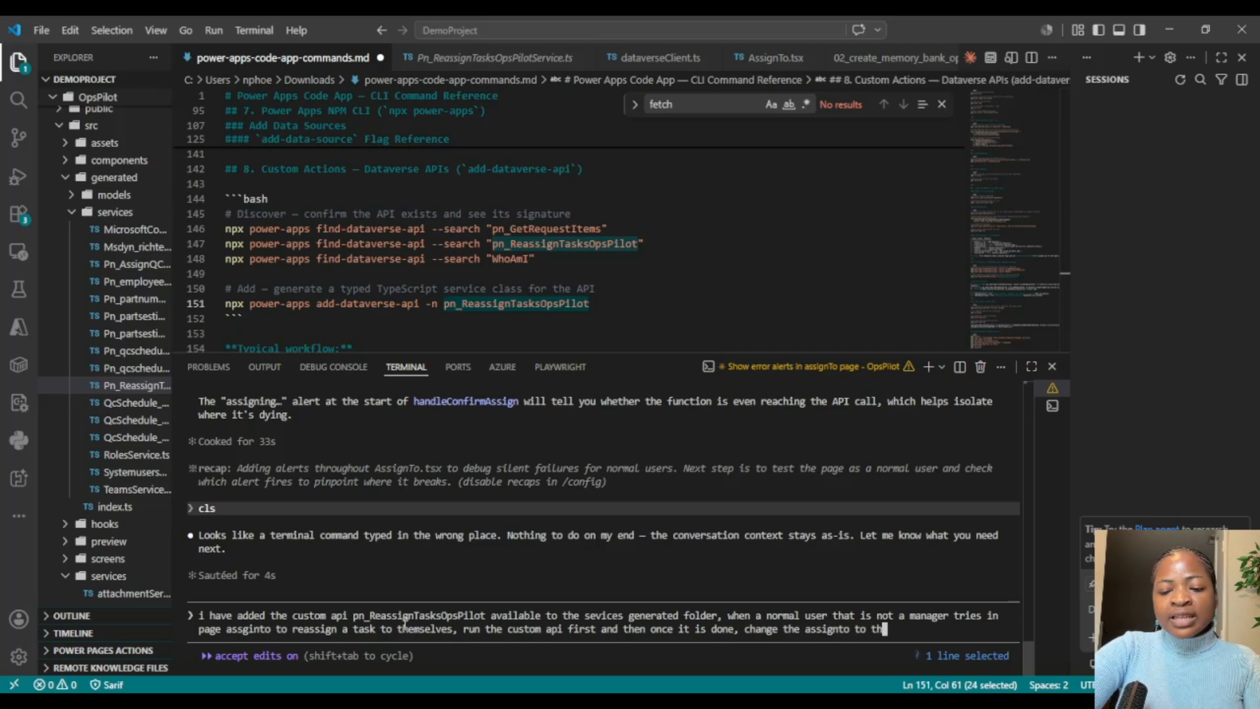
pyautogui.write('eir names')
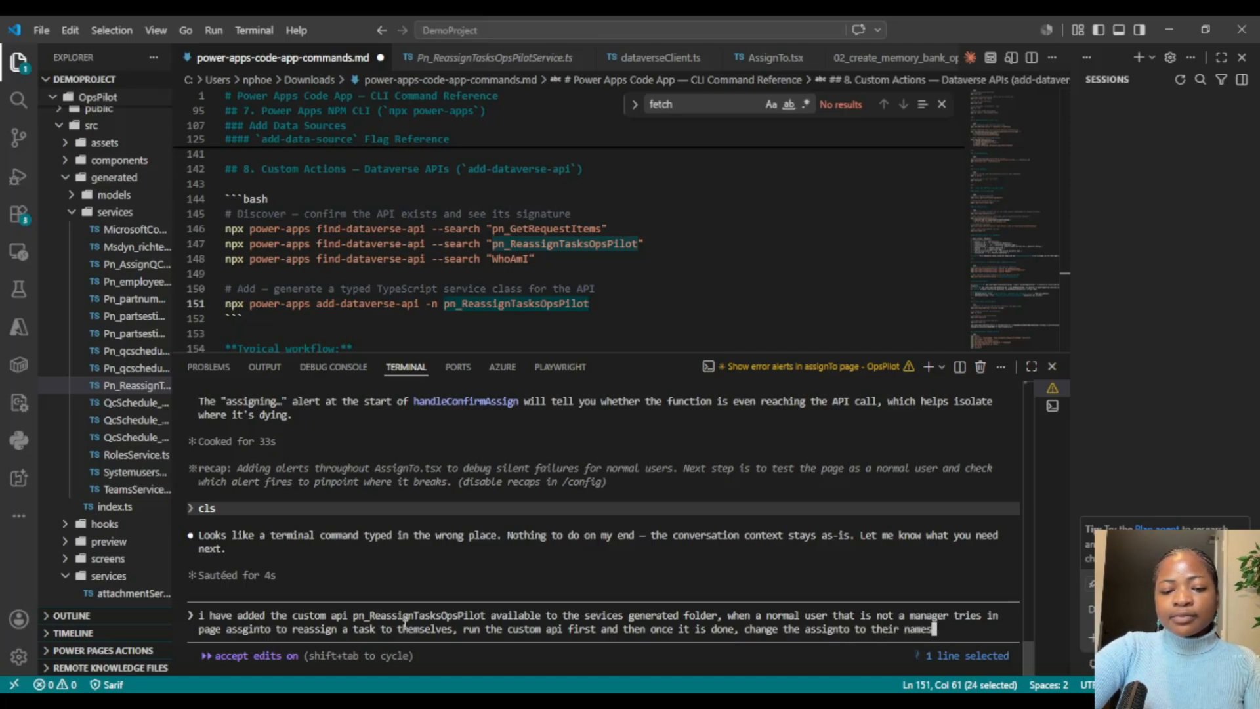
pyautogui.press('Return')
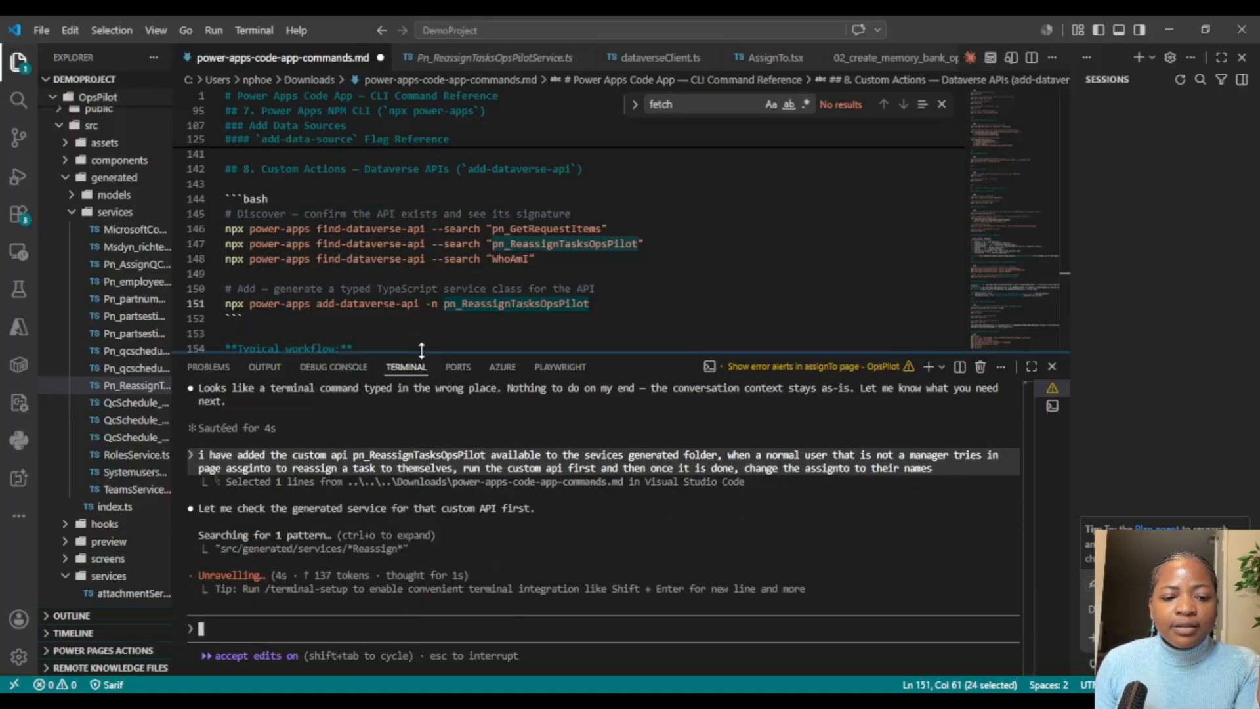
pyautogui.moveTo(422, 353); pyautogui.dragTo(421, 323)
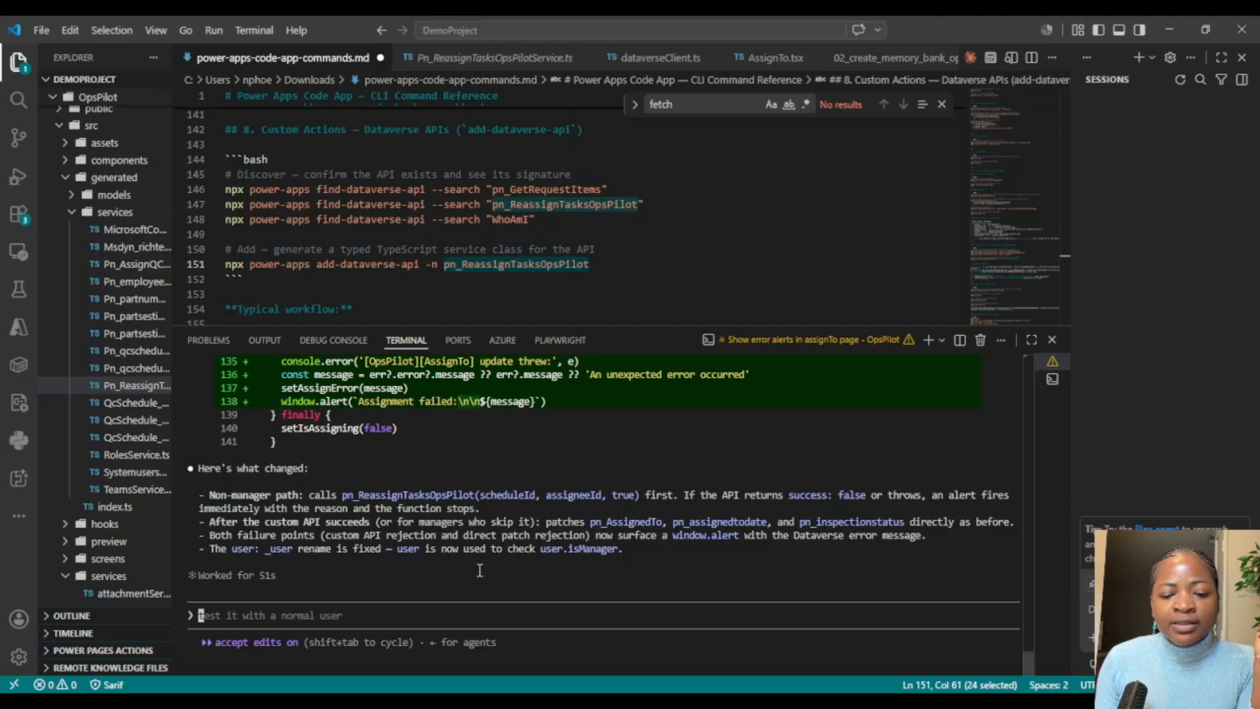
# Step: Switch to the pwsh terminal for OpsPilot and build the app with "npm run build"
pyautogui.click(1050, 383)
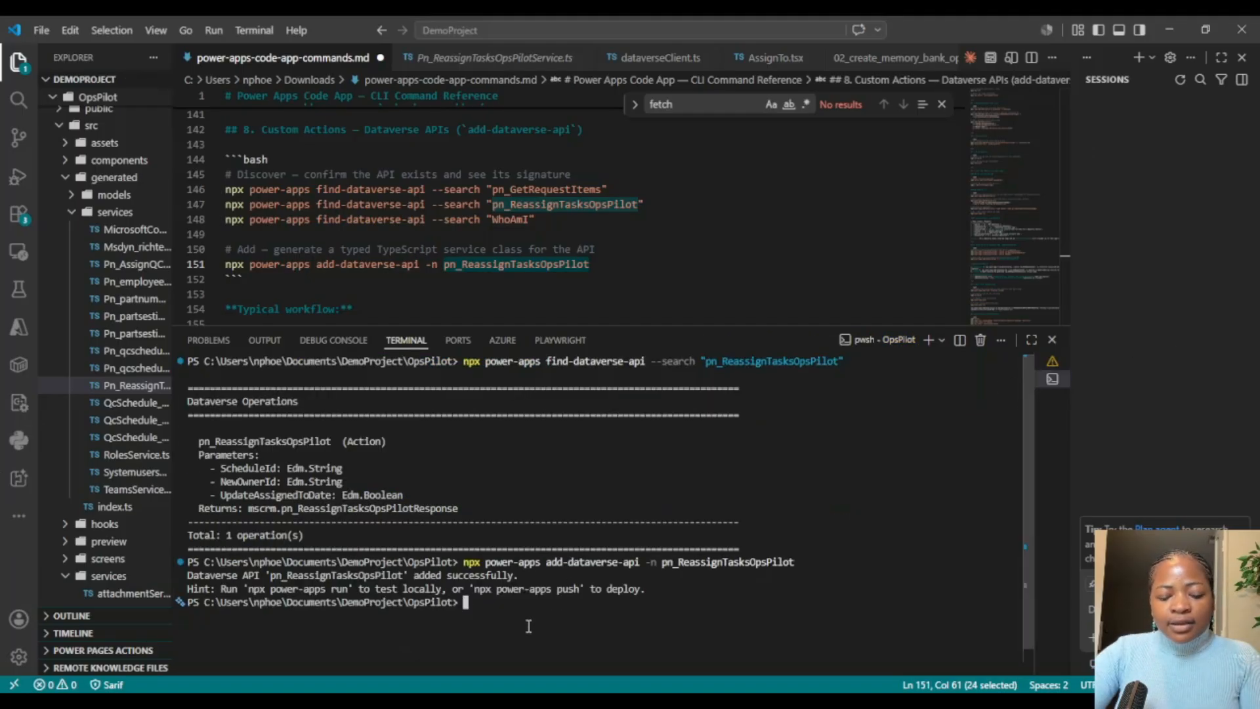
pyautogui.write('npm run')
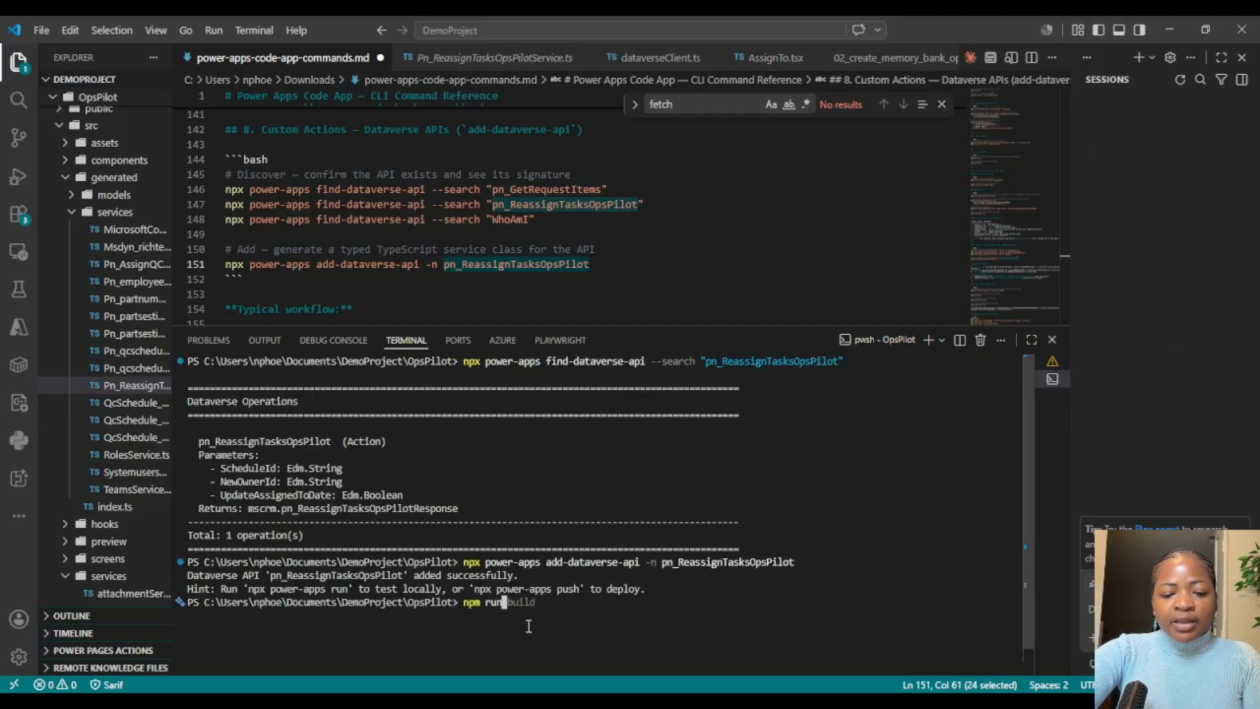
pyautogui.write(' build')
pyautogui.press('Return')
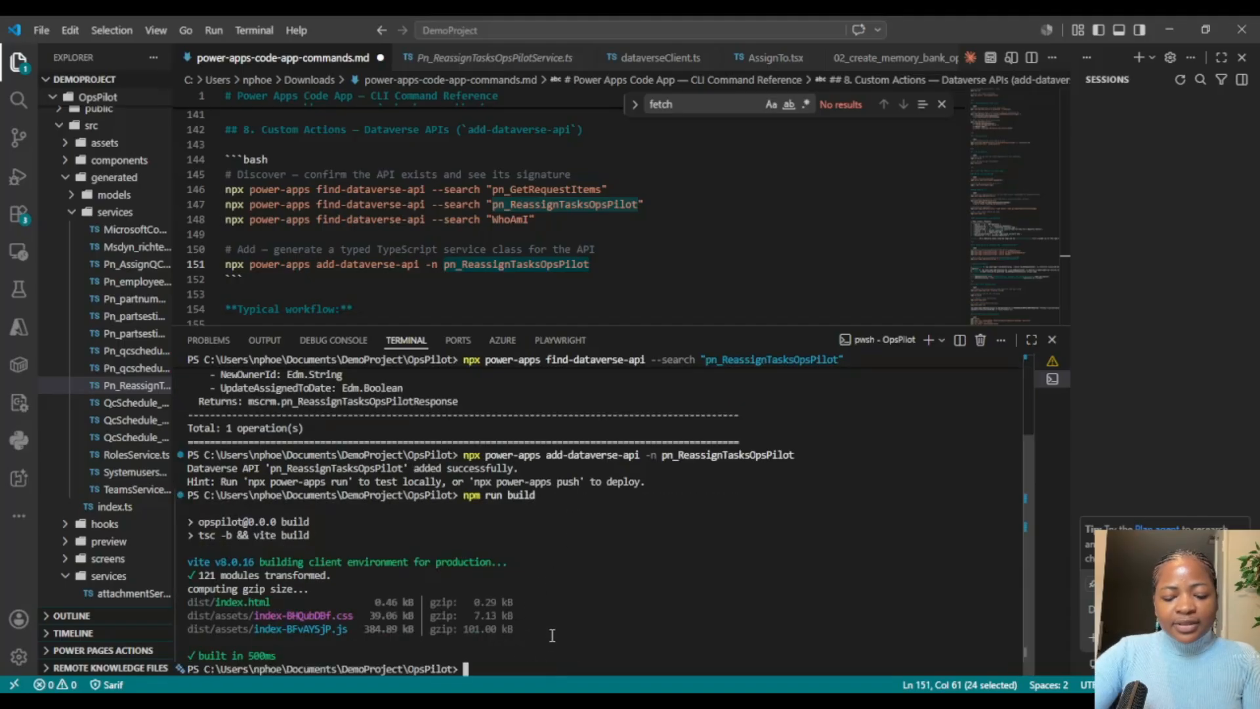
# Step: Deploy the built app by running "npx power-apps push" in the terminal
pyautogui.write('npx power')
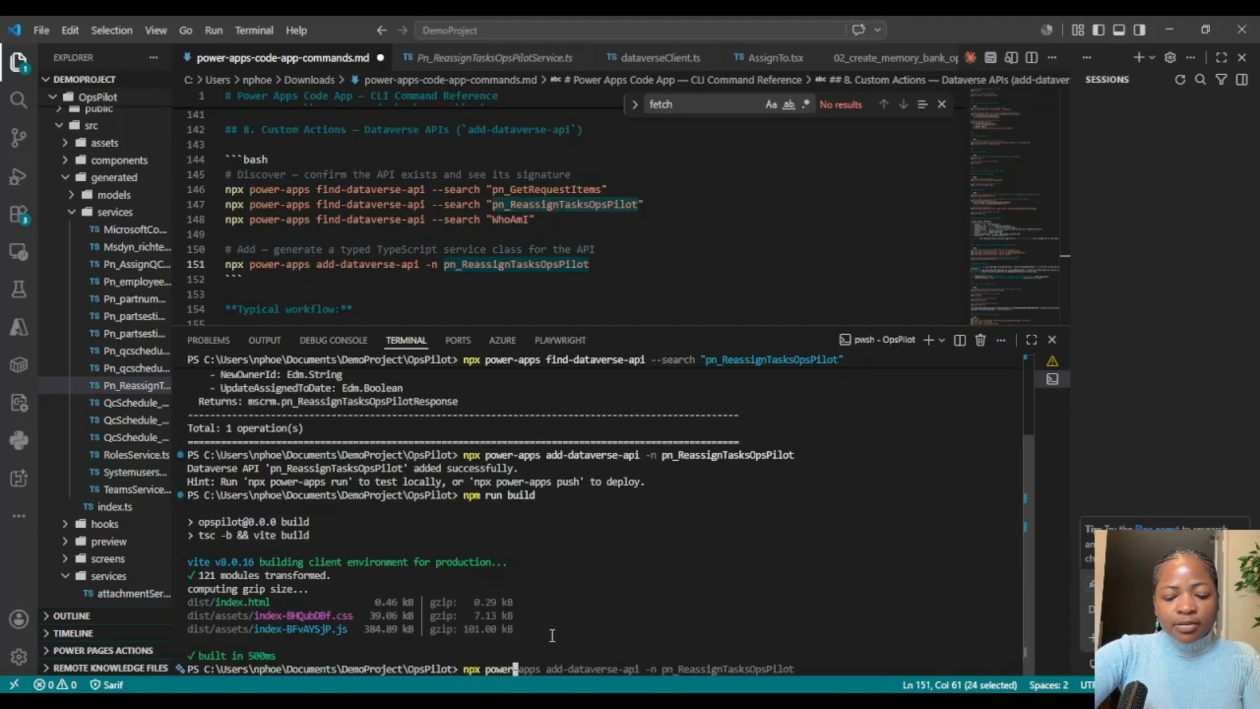
pyautogui.write('-apps push')
pyautogui.press('Return')
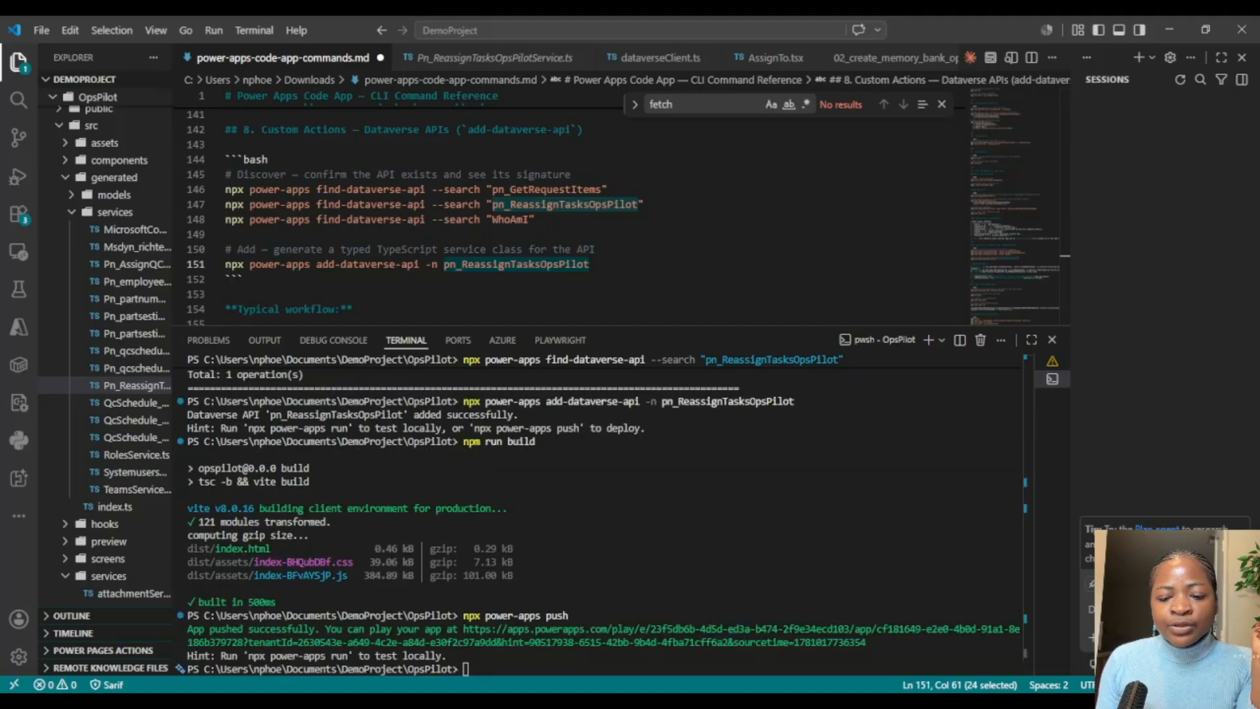
# Step: Switch to the OpsPilot app in the browser, refresh it to the latest version, and open the Assign To page
pyautogui.hotkey('alt', 'Tab')
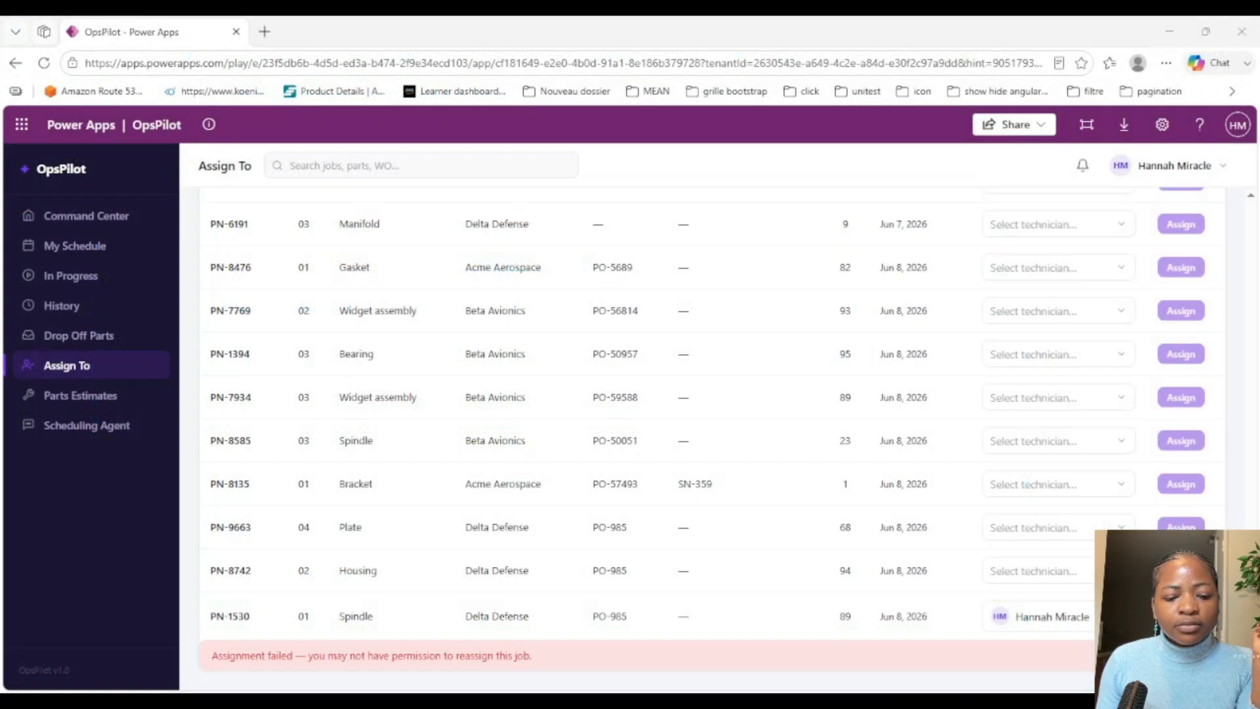
pyautogui.click(44, 63)
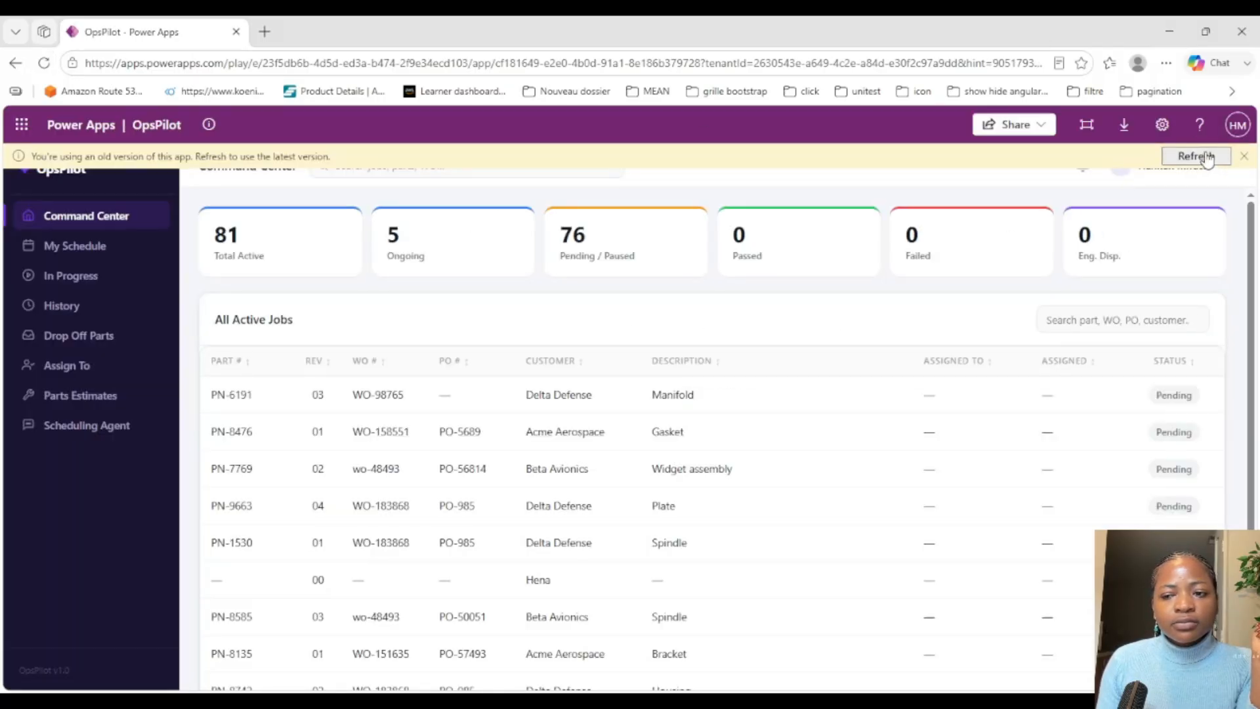
pyautogui.click(1196, 156)
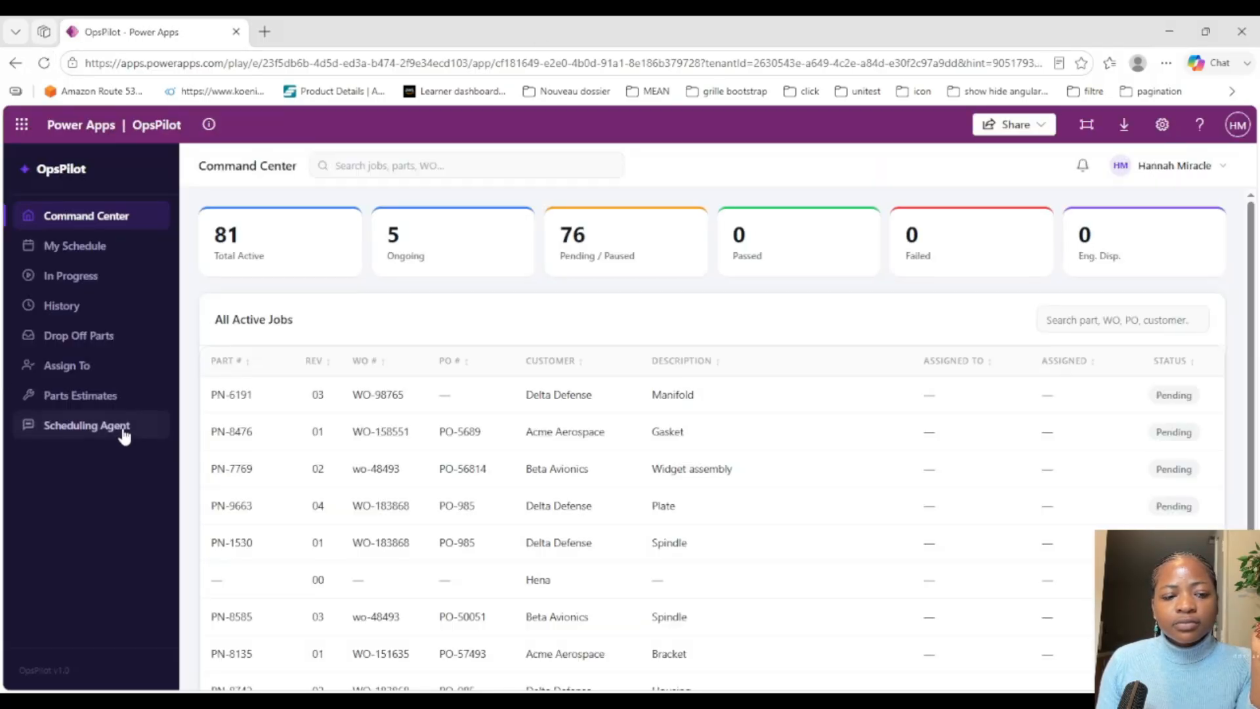
pyautogui.click(95, 367)
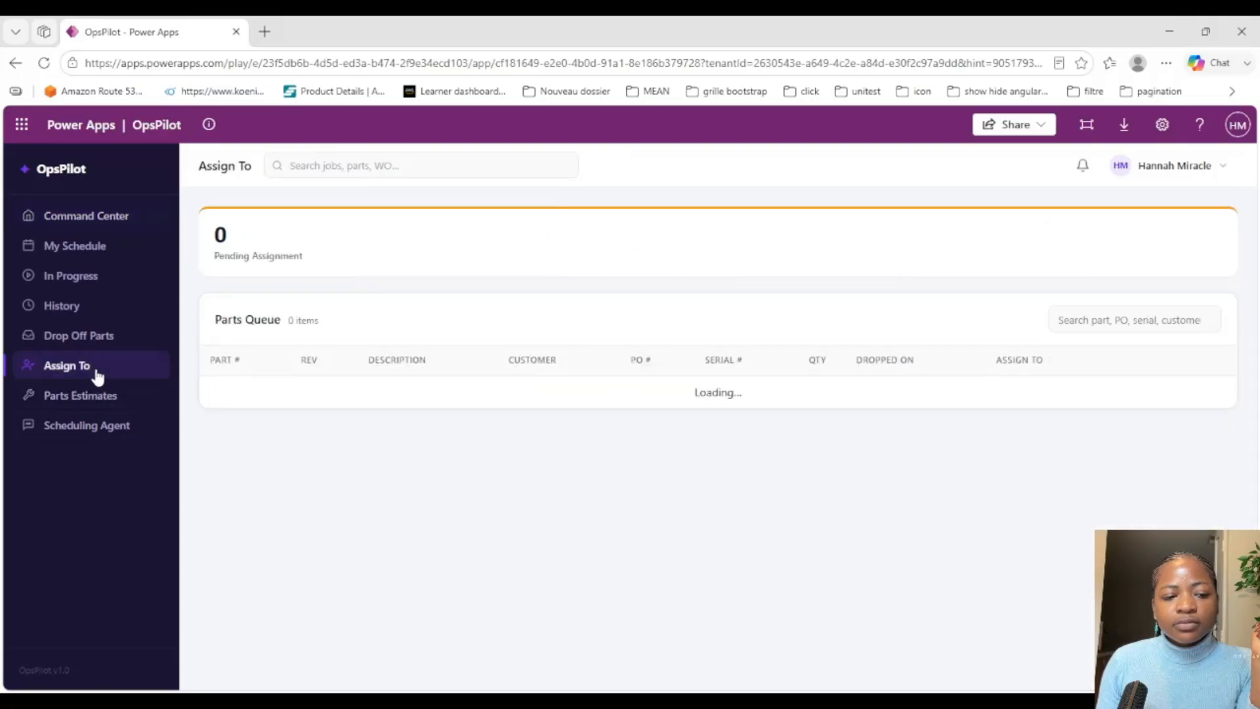
# Step: Assign the last part in the queue, PN-1530, to the signed-in user's own account and confirm the assignment
pyautogui.moveTo(1249, 263); pyautogui.dragTo(1251, 650)
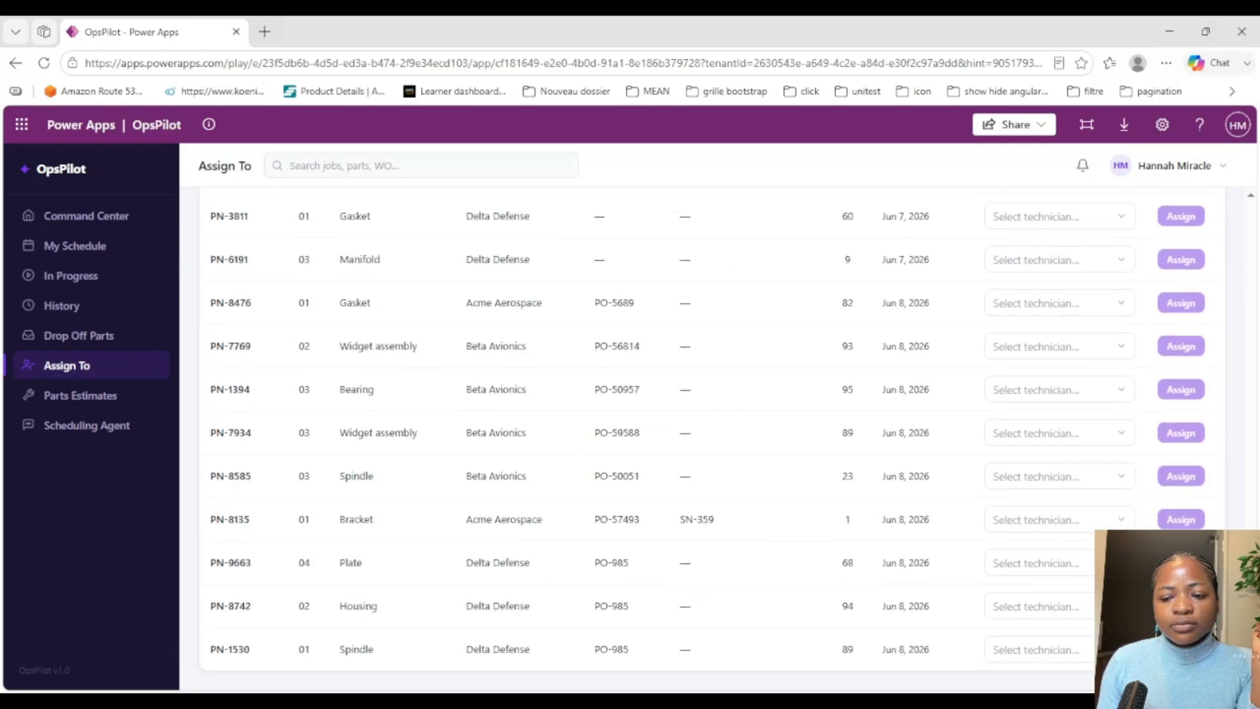
pyautogui.click(1032, 651)
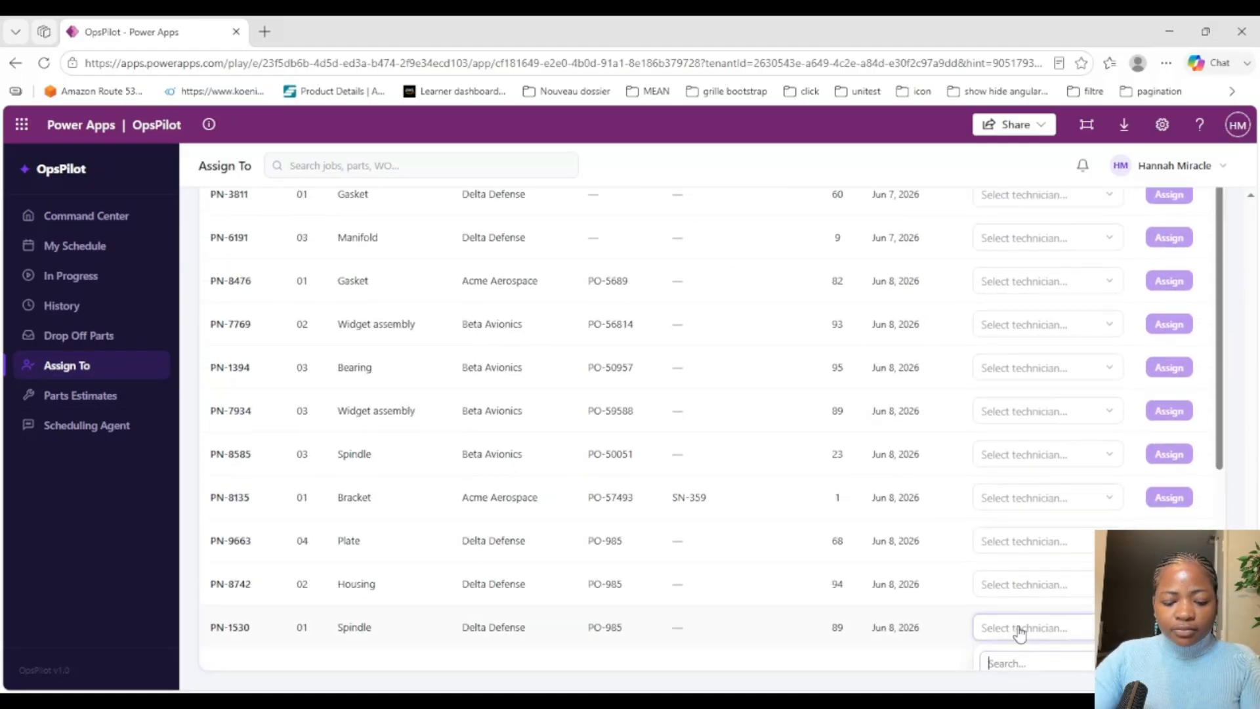
pyautogui.write('hann')
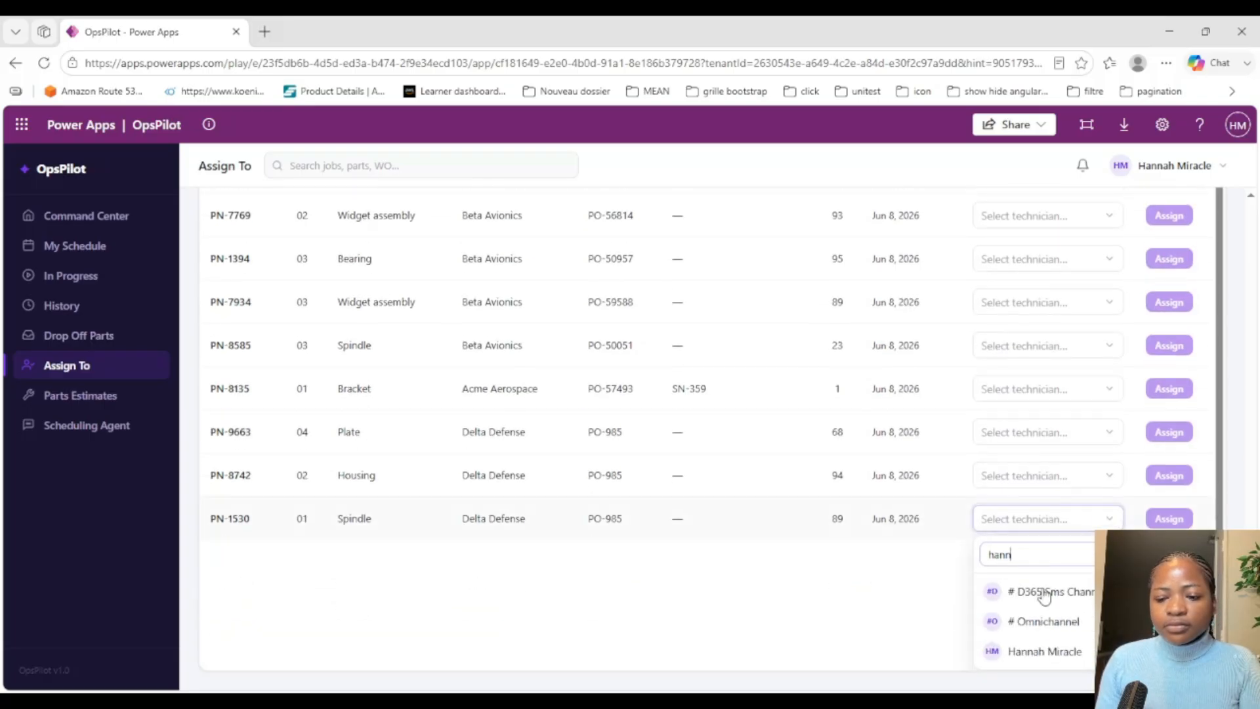
pyautogui.click(1031, 653)
pyautogui.click(1180, 647)
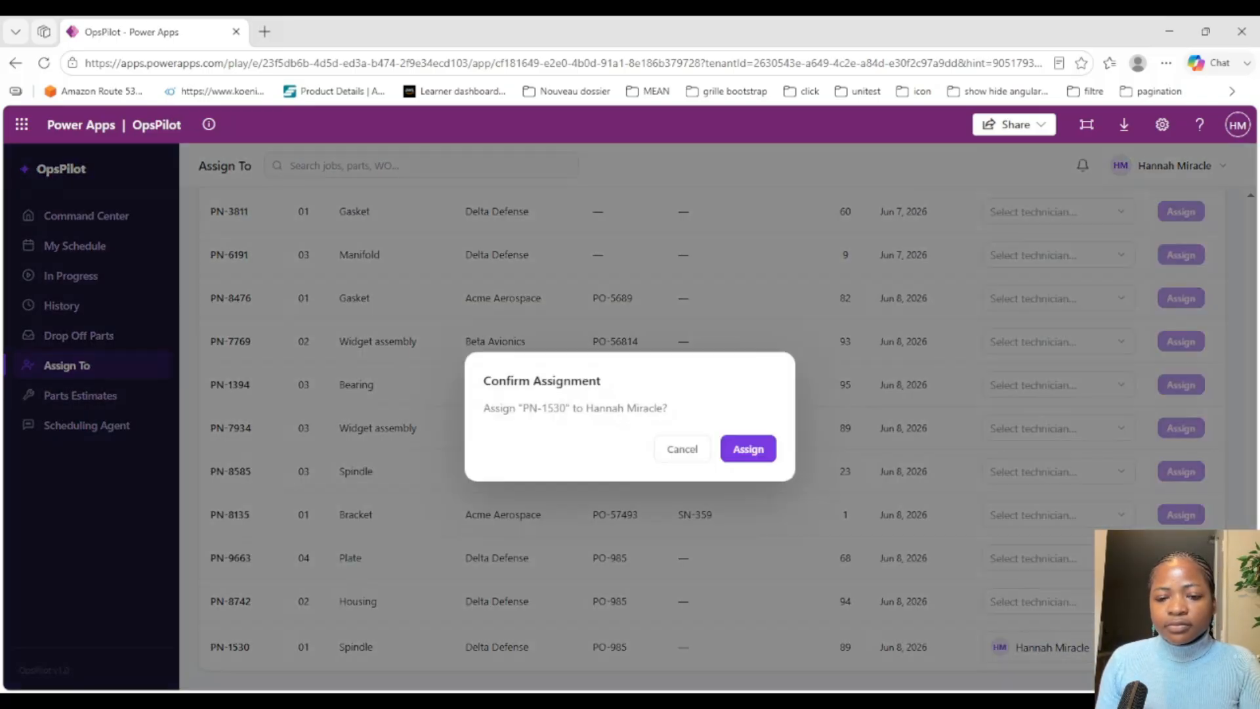
pyautogui.click(748, 452)
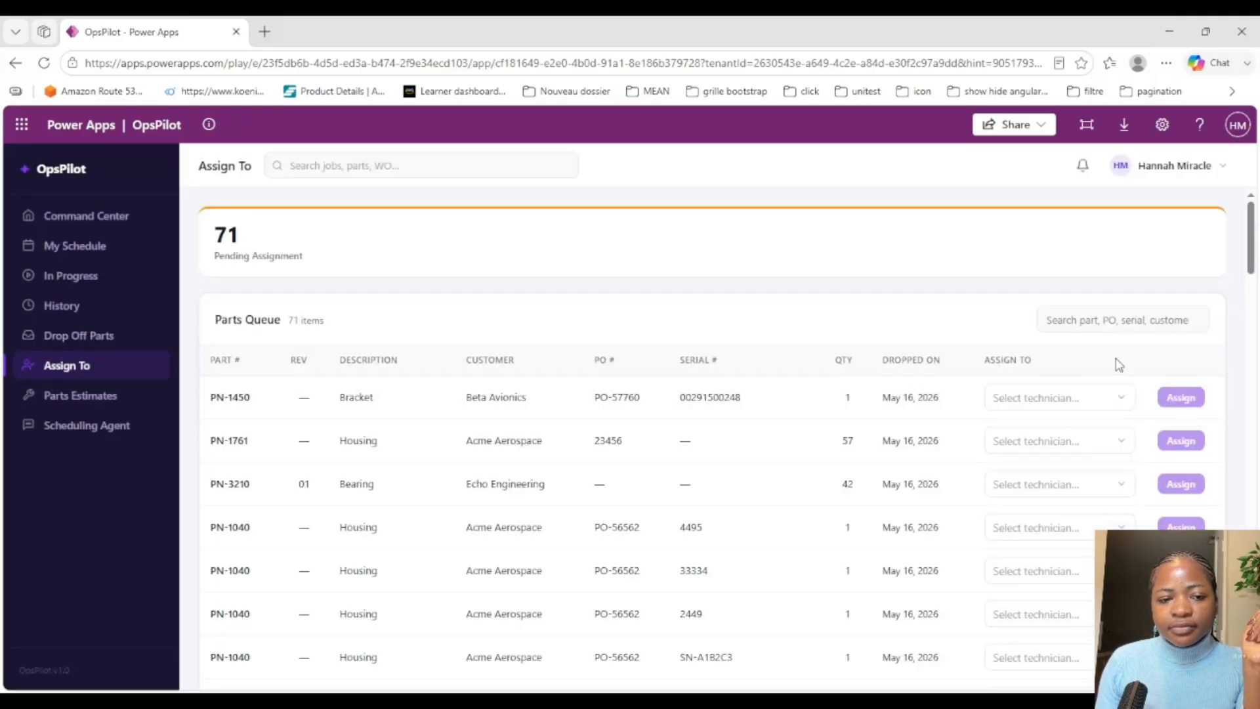
# Step: Check the end of the parts queue for PN-1530 and examine the browser console's log messages about the pn_ReassignTasksOpsPilot call
pyautogui.scroll(-5, 1138, 392)
pyautogui.scroll(-15, 1138, 392)
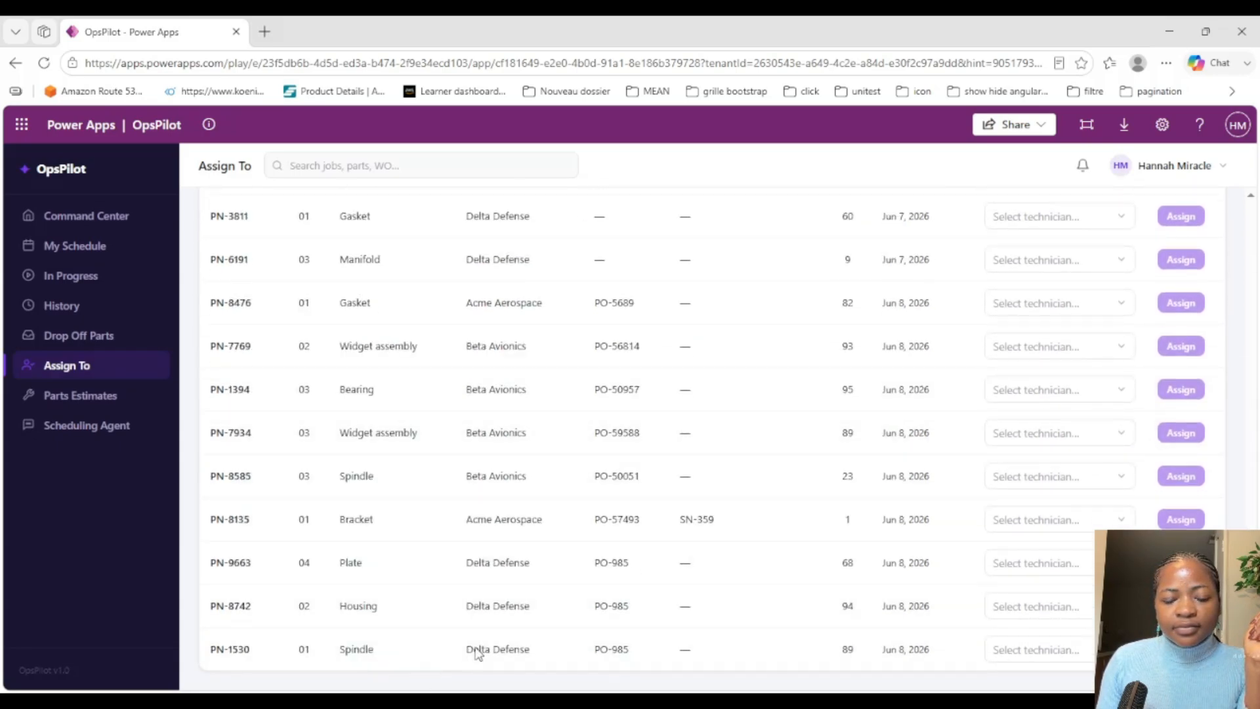
pyautogui.press('F12')
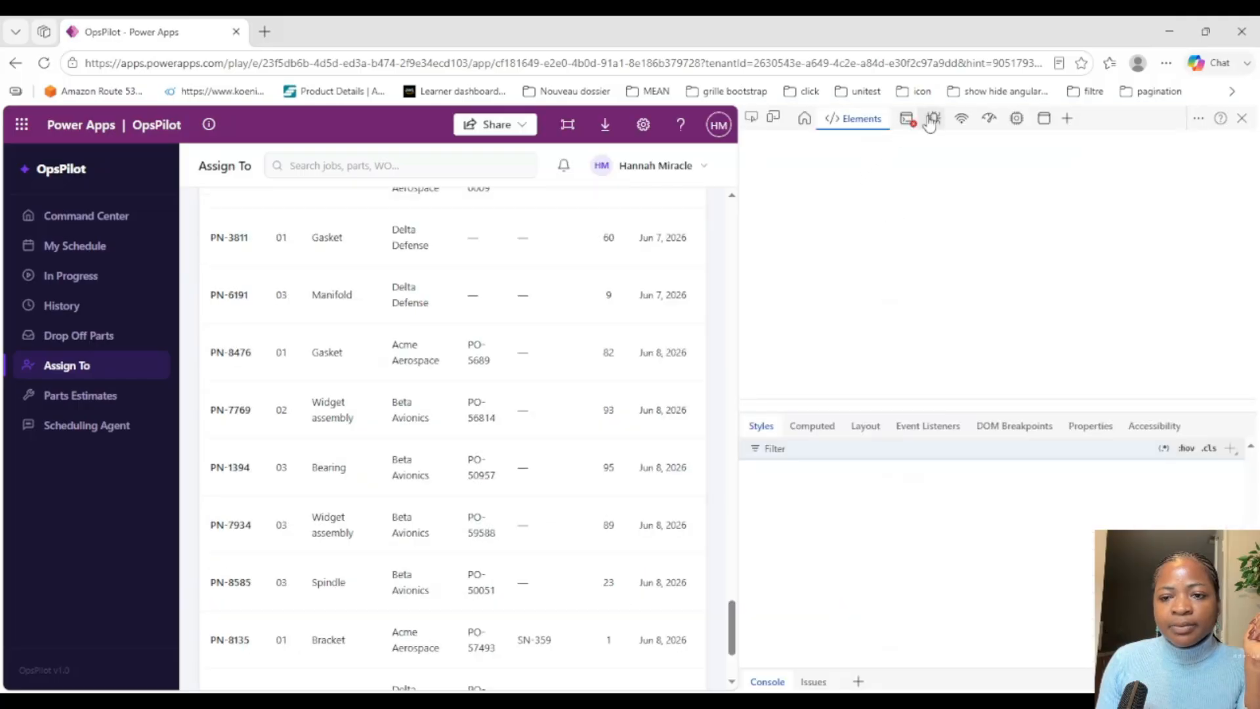
pyautogui.click(936, 119)
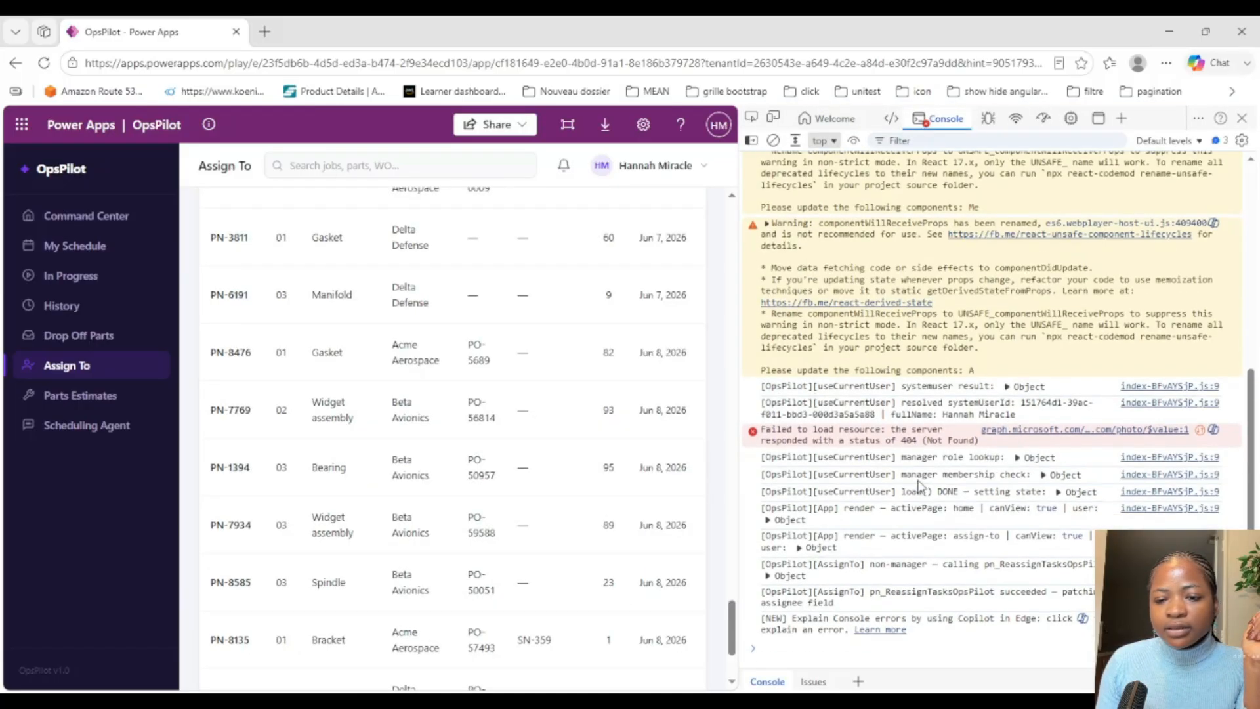
pyautogui.hotkey('ctrl', 'shift', 'c')
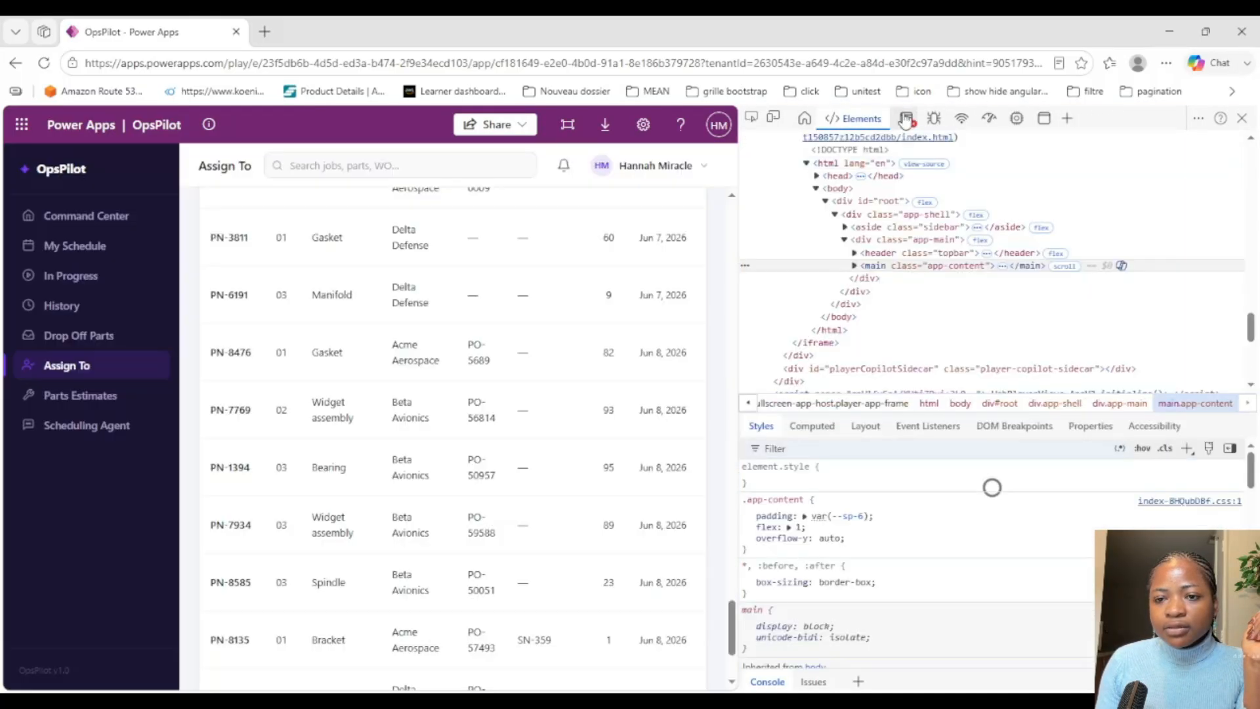
pyautogui.click(908, 119)
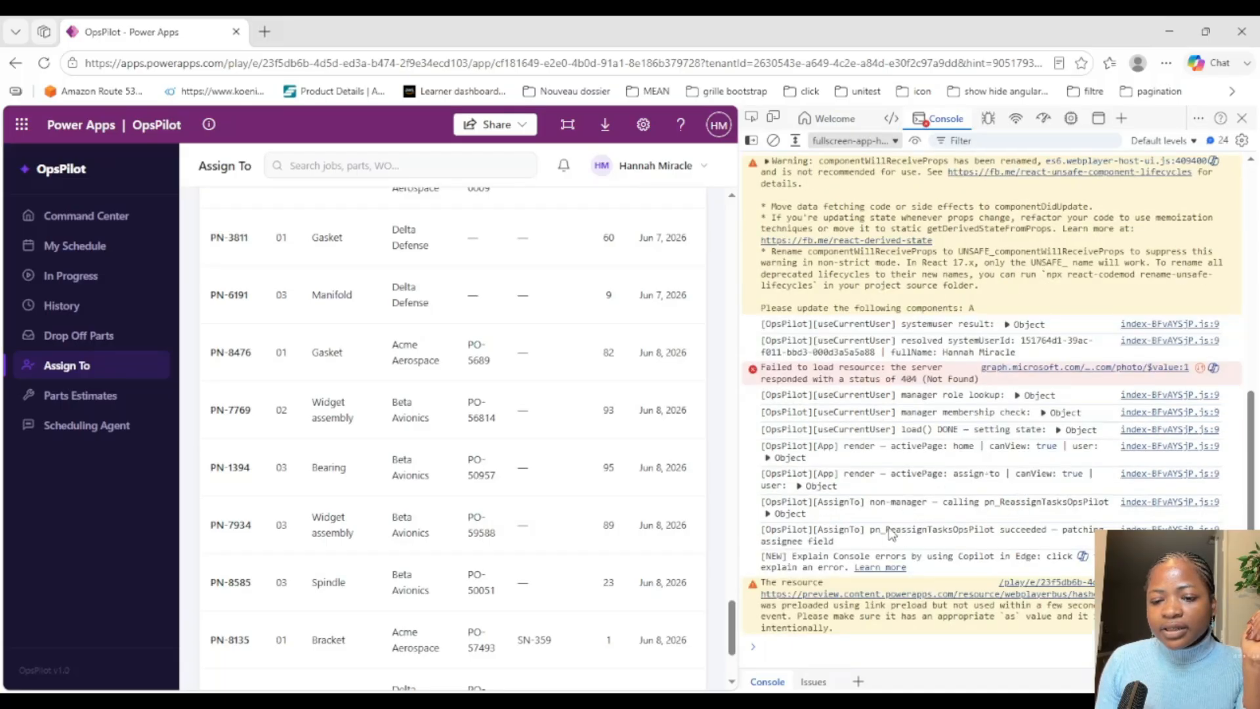
pyautogui.moveTo(870, 530); pyautogui.dragTo(880, 544)
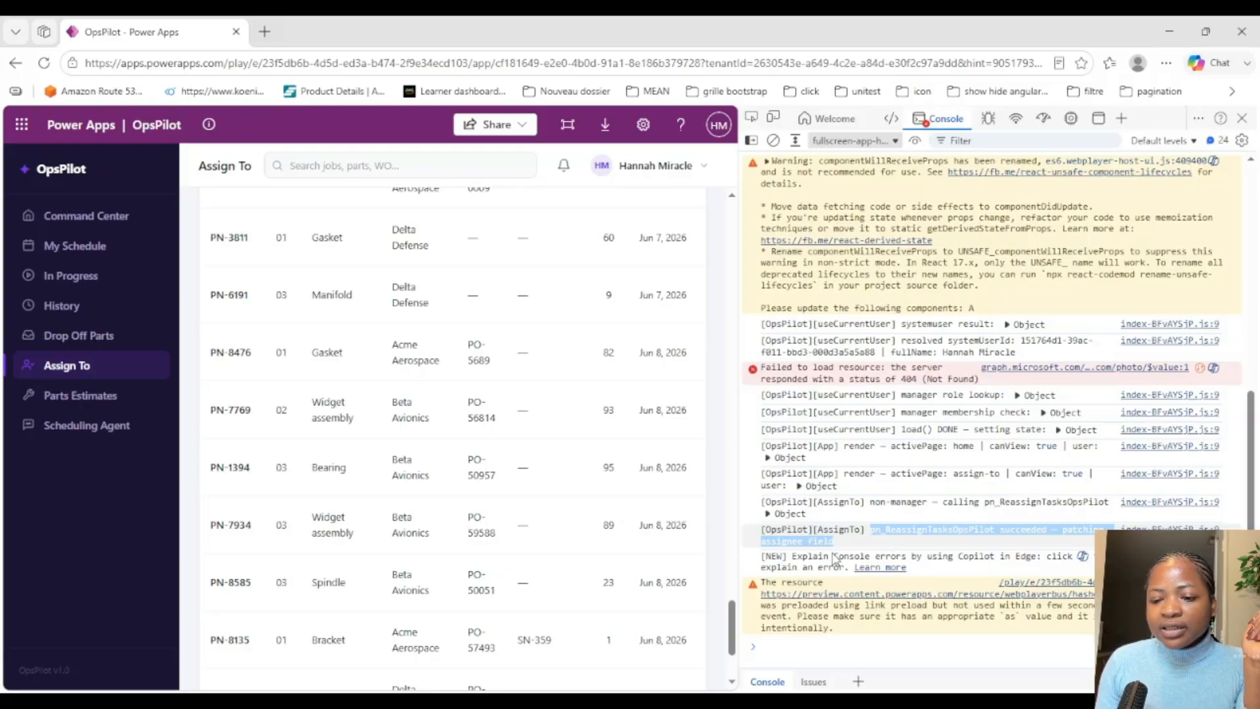
pyautogui.moveTo(797, 557); pyautogui.dragTo(905, 572)
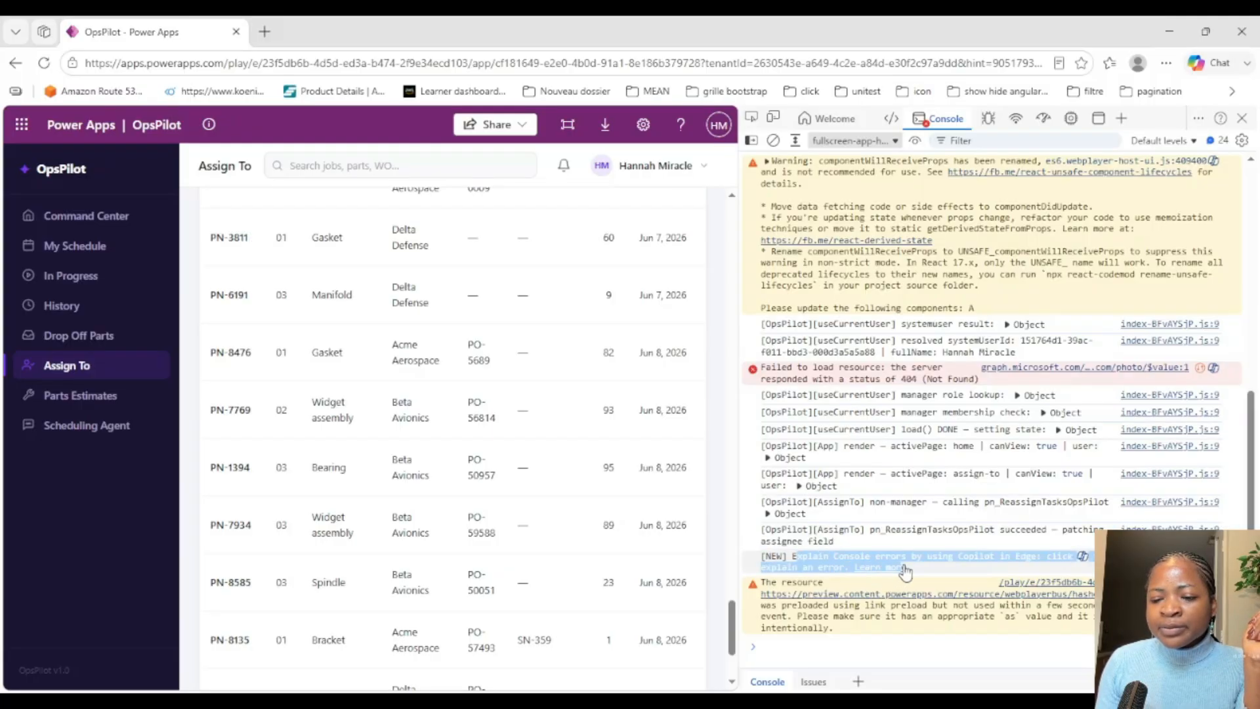
pyautogui.click(1241, 118)
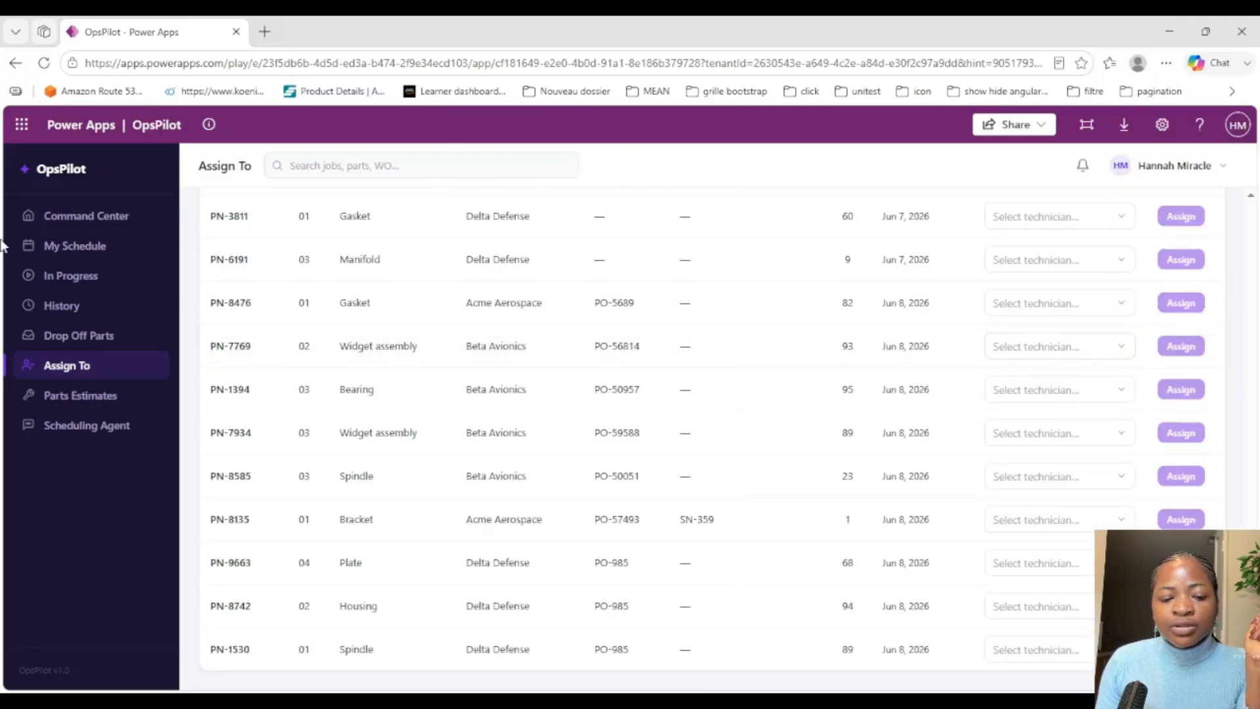
# Step: Open the My Schedule page and start the PN-1530 job
pyautogui.click(98, 247)
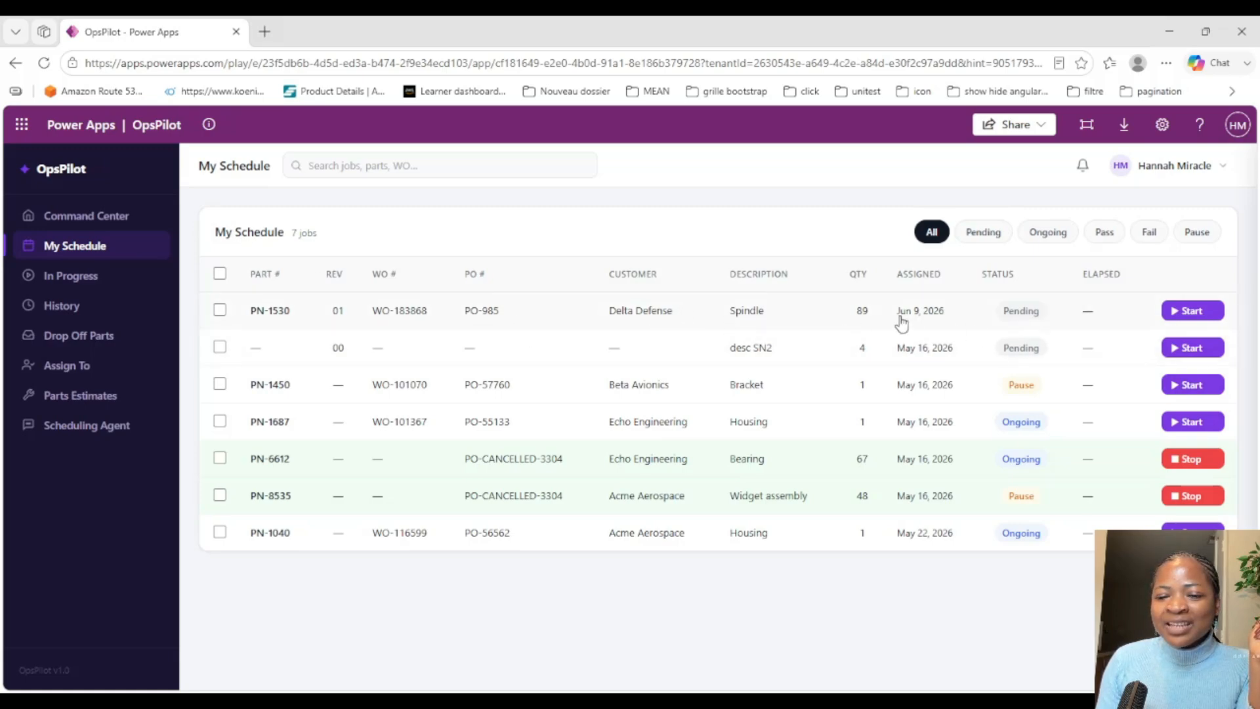
pyautogui.click(220, 310)
pyautogui.click(220, 392)
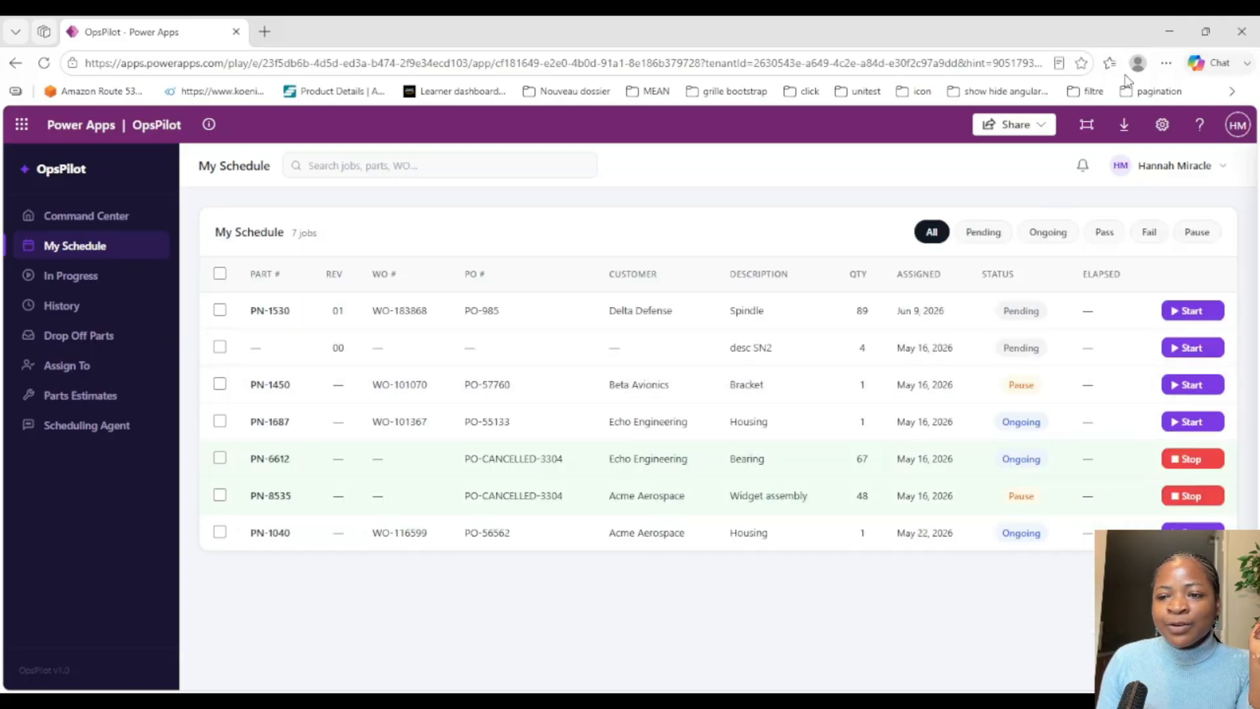
pyautogui.click(1187, 314)
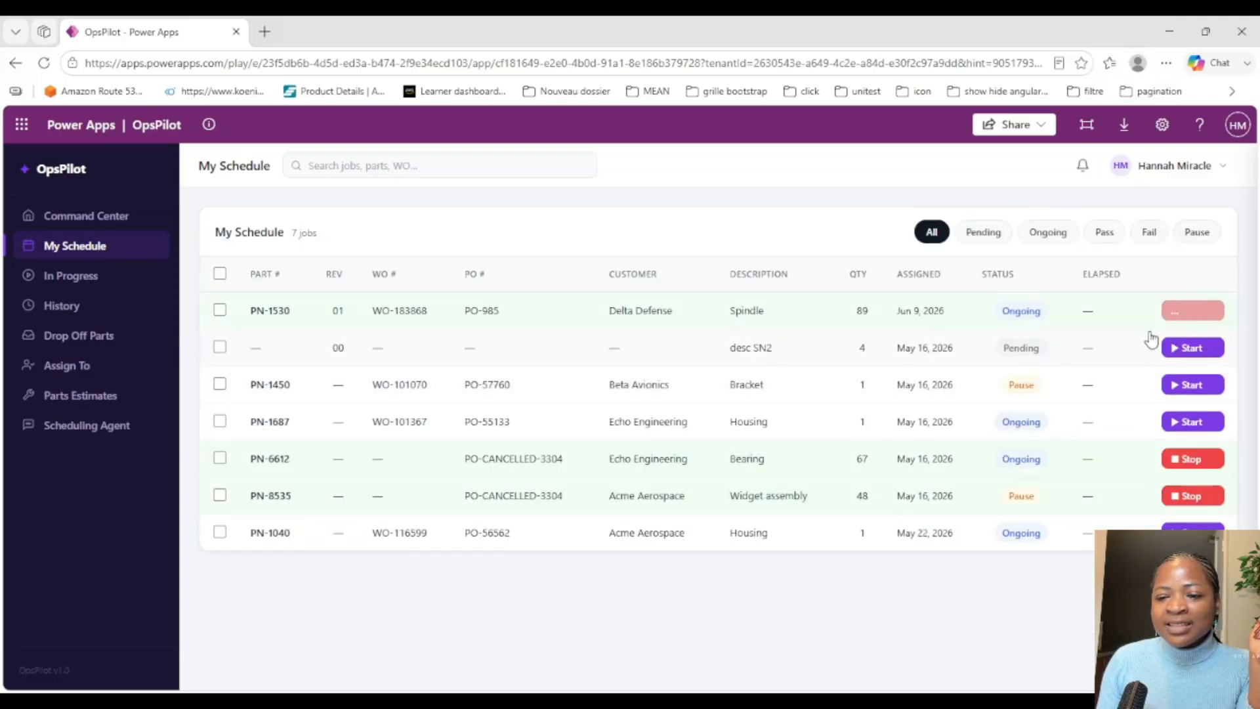
# Step: Stop the PN-1530 task from its job details with the Ongoing outcome and close the details
pyautogui.click(917, 311)
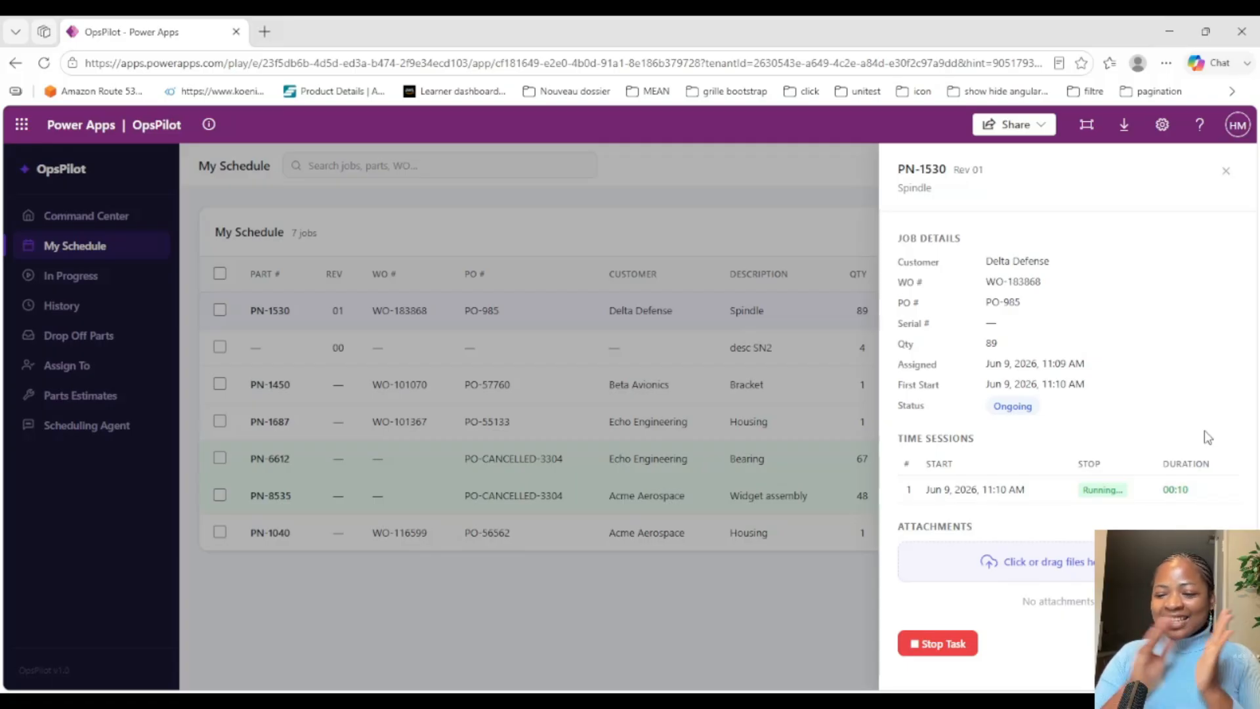
pyautogui.click(959, 650)
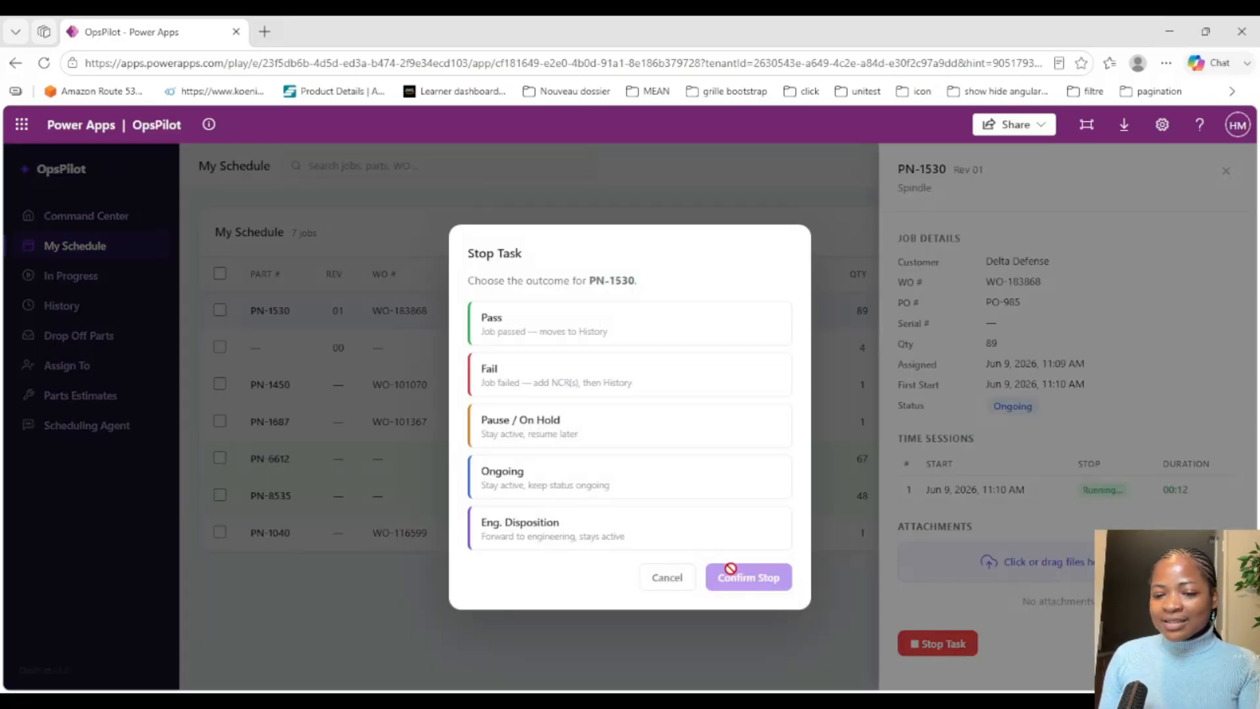
pyautogui.click(562, 478)
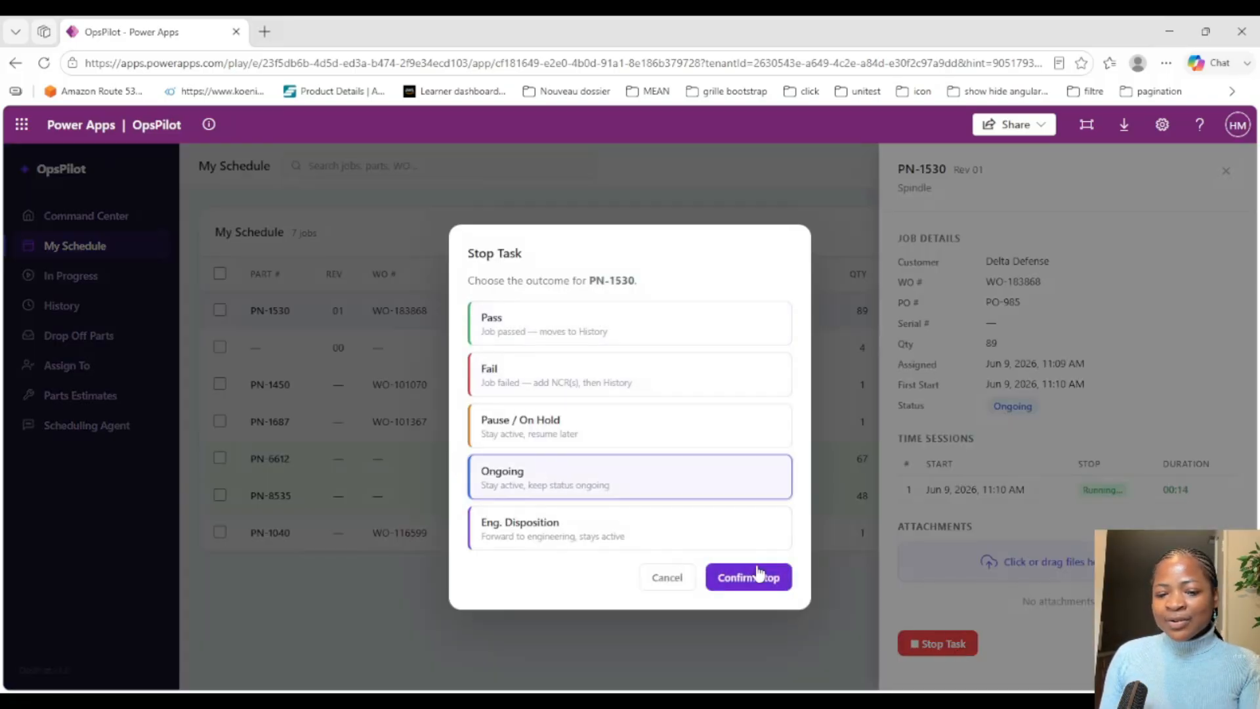
pyautogui.click(766, 580)
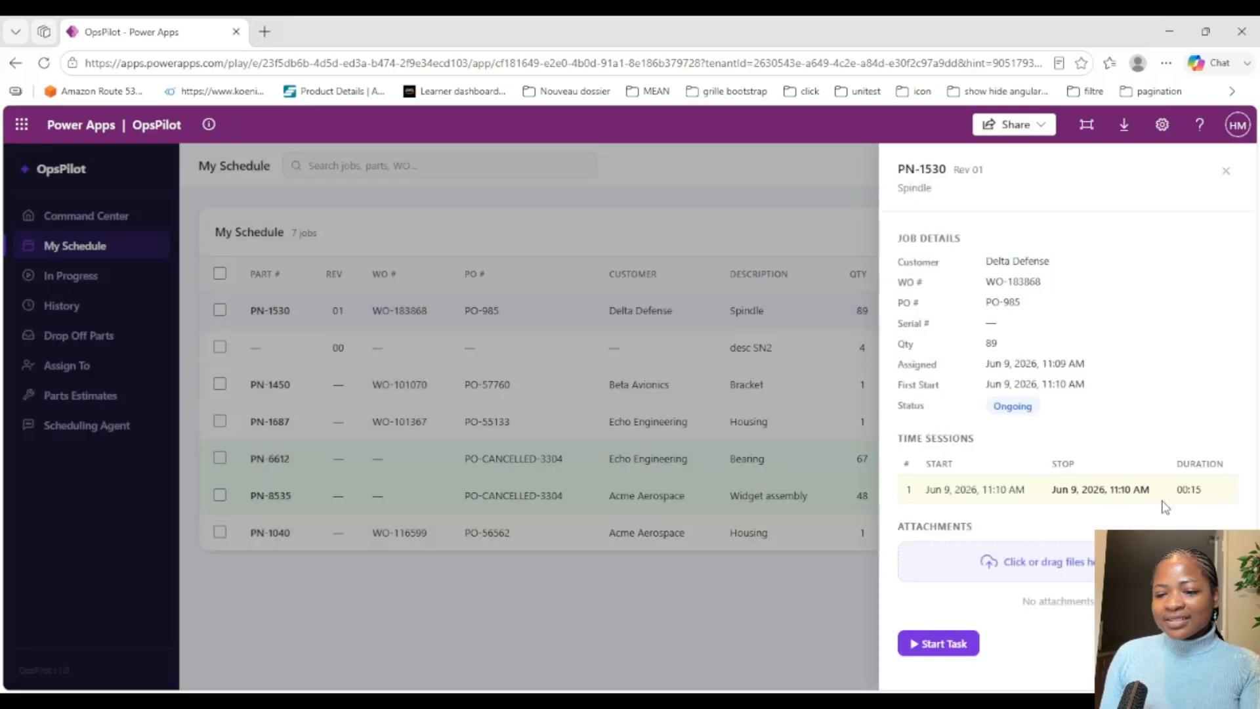
pyautogui.click(1227, 172)
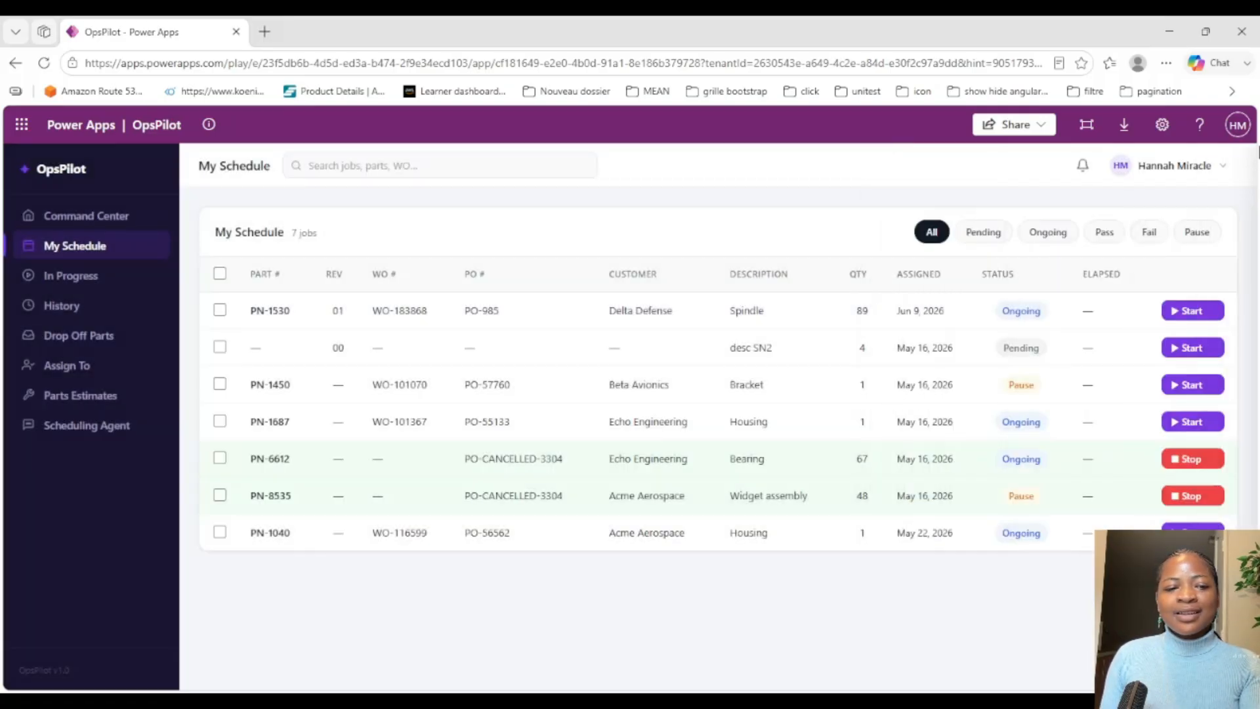